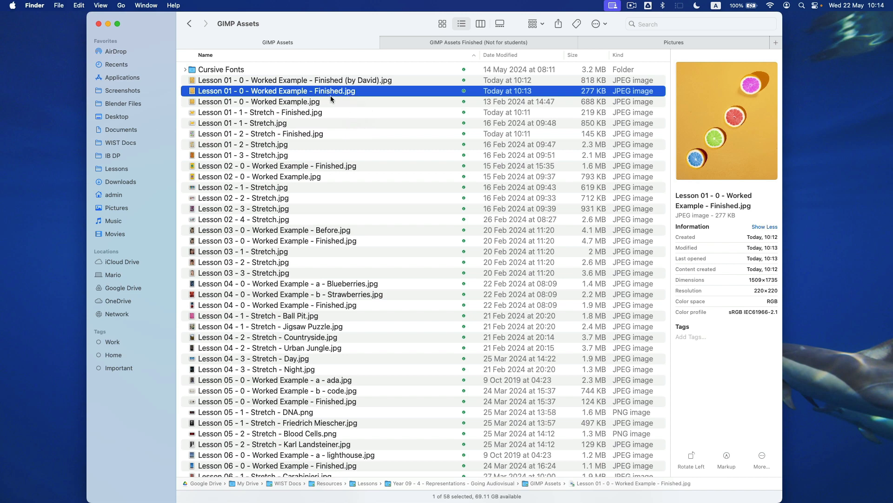
- Tidy the finished Worked Example image file names so the extra suffix is removed
{"action": "key", "text": "Up"}
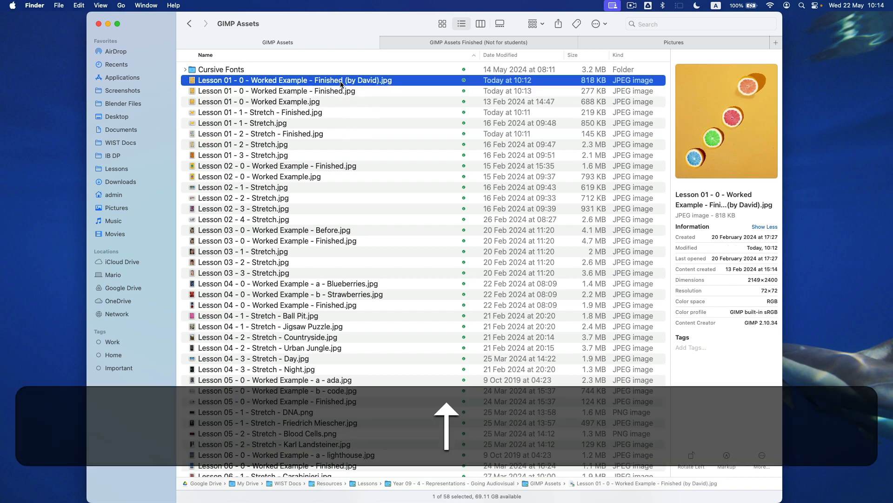
{"action": "key", "text": "Return"}
{"action": "key", "text": "Right"}
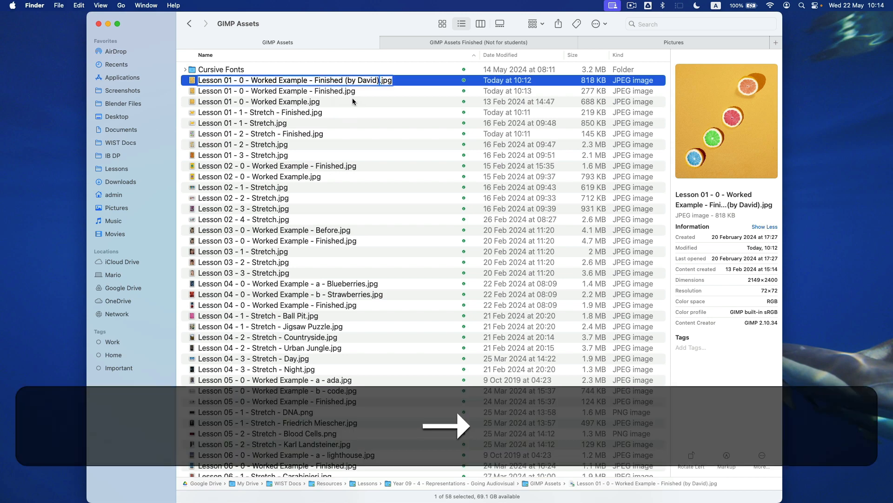
{"action": "key", "text": "shift+Left"}
{"action": "key", "text": "shift+Left"}
{"action": "key", "text": "shift+Left"}
{"action": "key", "text": "shift+Left"}
{"action": "key", "text": "shift+Left"}
{"action": "key", "text": "shift+Left"}
{"action": "key", "text": "shift+Left"}
{"action": "key", "text": "shift+Left"}
{"action": "key", "text": "shift+Left"}
{"action": "key", "text": "shift+Left"}
{"action": "key", "text": "shift+Left"}
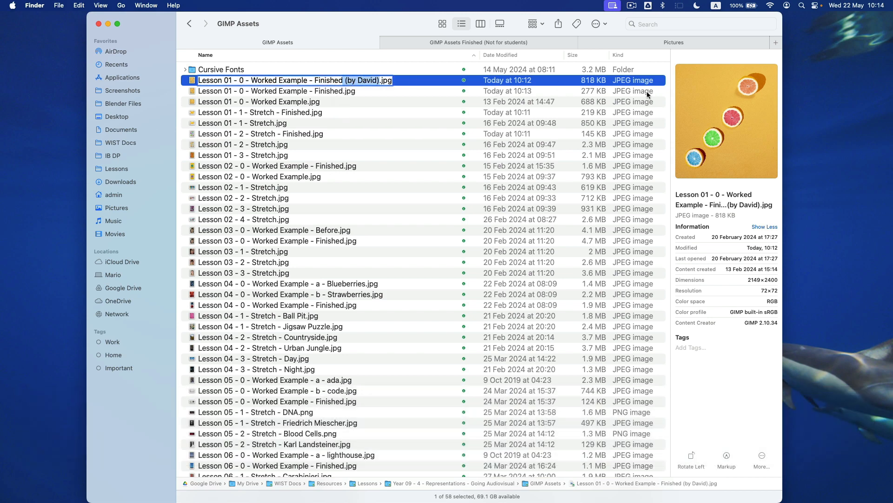
{"action": "left_click", "coordinate": [340, 81]}
{"action": "key", "text": "shift+Right"}
{"action": "key", "text": "Return"}
{"action": "key", "text": "Return"}
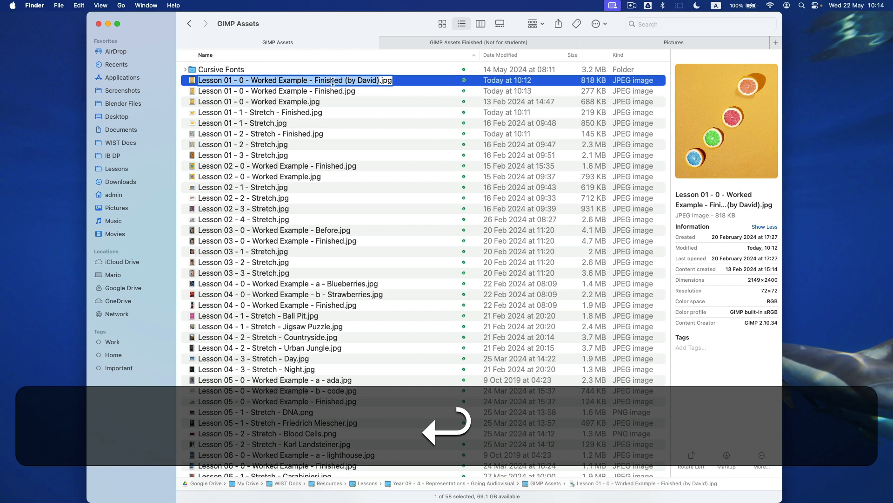
{"action": "left_click", "coordinate": [342, 81]}
{"action": "left_click", "coordinate": [380, 80], "text": "shift"}
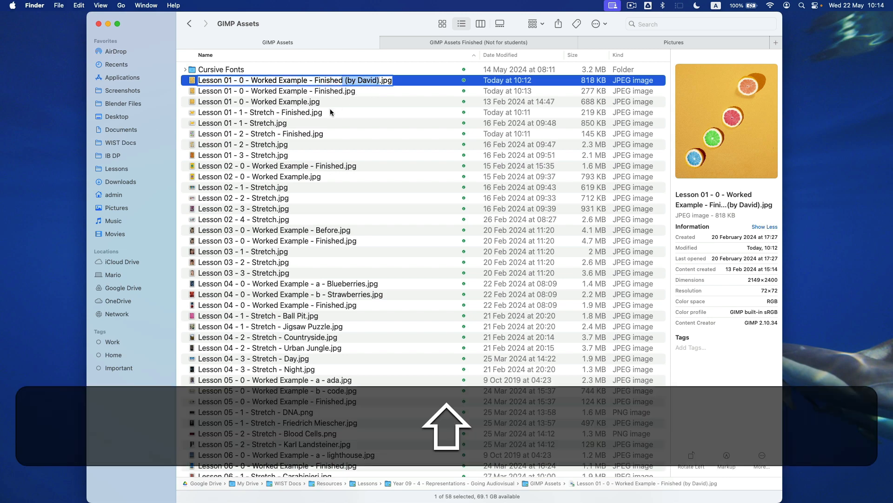
{"action": "key", "text": "Return"}
{"action": "left_click", "coordinate": [320, 91]}
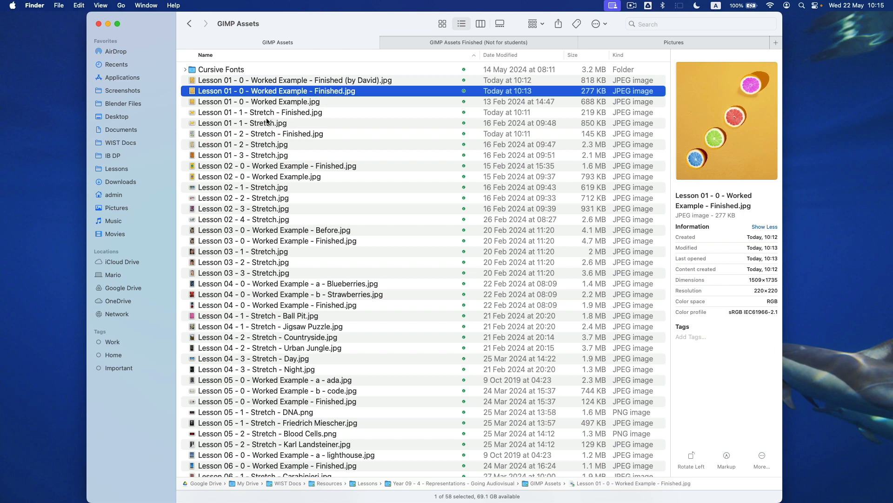
- Preview the Lesson 01 Stretch 1 and Stretch 2 images, original and finished
{"action": "left_click", "coordinate": [316, 123]}
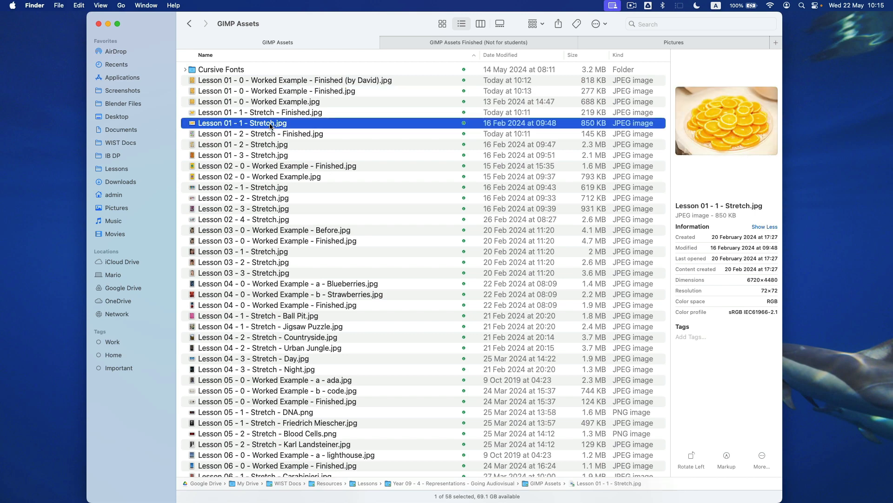
{"action": "left_click", "coordinate": [295, 112]}
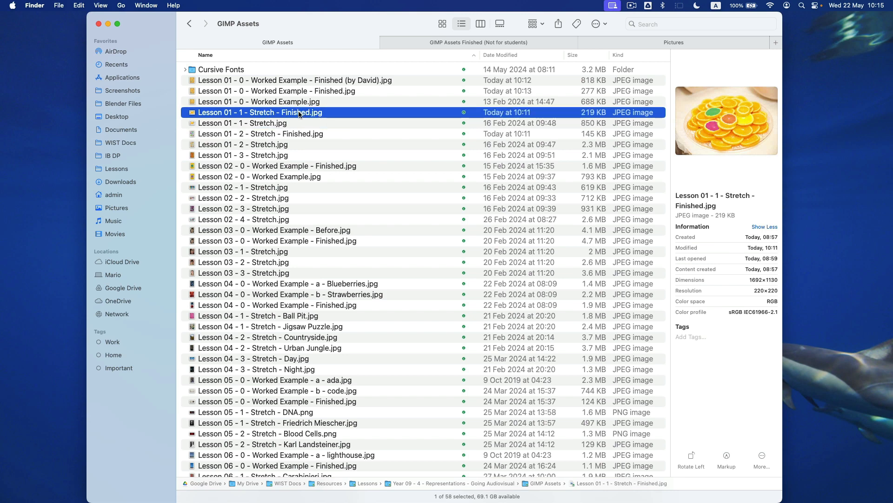
{"action": "left_click", "coordinate": [272, 145]}
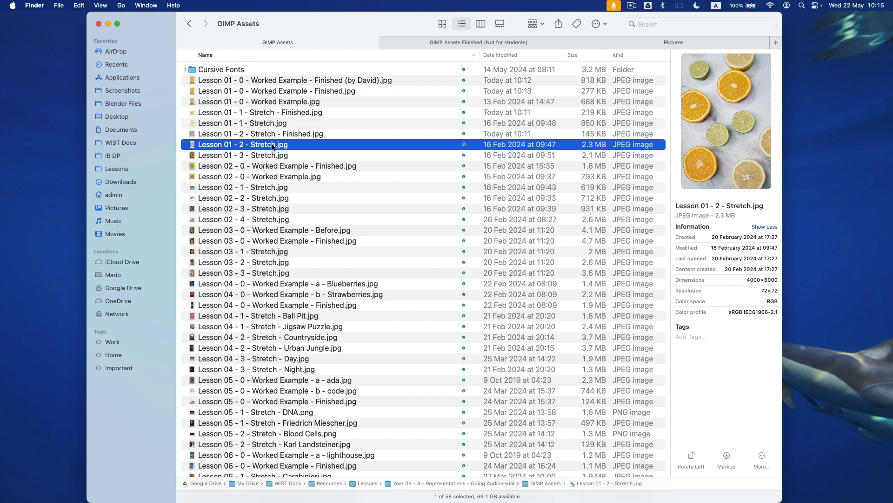
{"action": "left_click", "coordinate": [301, 134]}
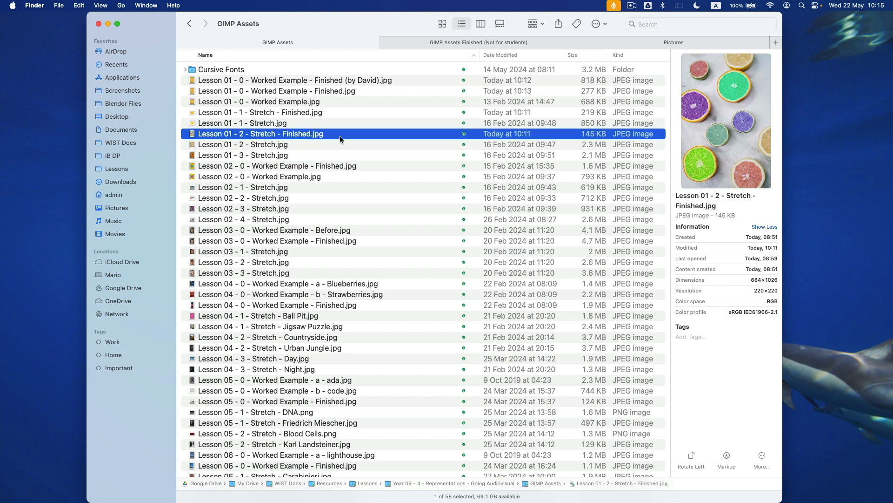
- Select the finished Worked Example, Stretch 1 and Stretch 2 images together
{"action": "left_click", "coordinate": [343, 91]}
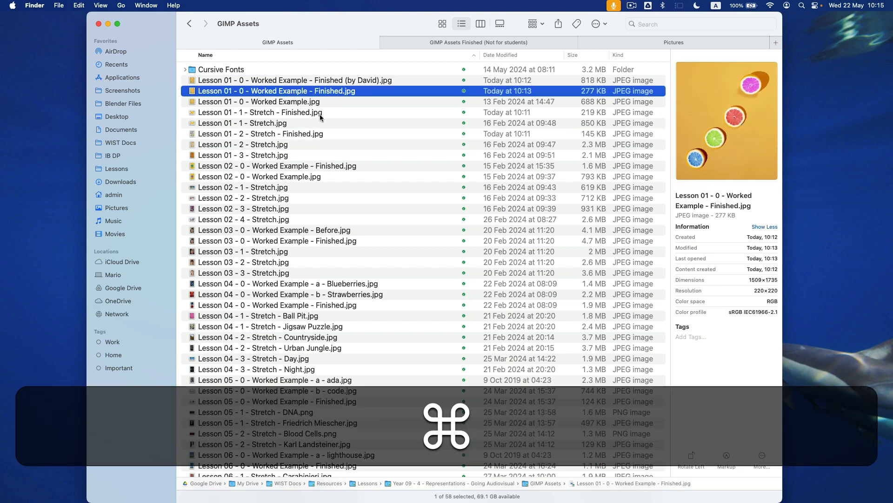
{"action": "left_click", "coordinate": [320, 112], "text": "super"}
{"action": "left_click", "coordinate": [323, 135], "text": "super"}
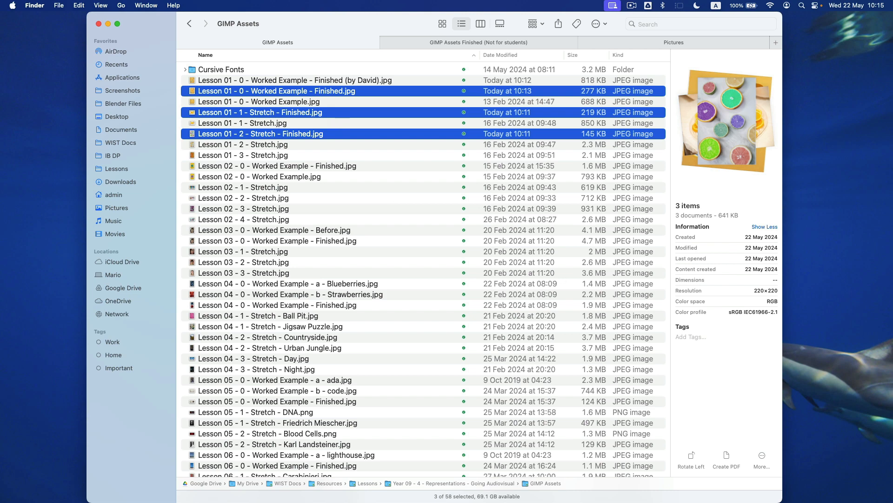
{"action": "key", "text": "w"}
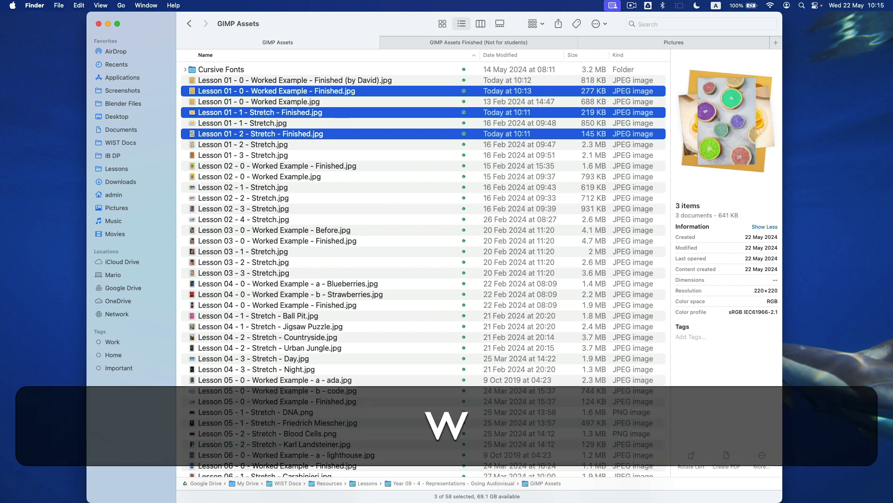
{"action": "key", "text": "d"}
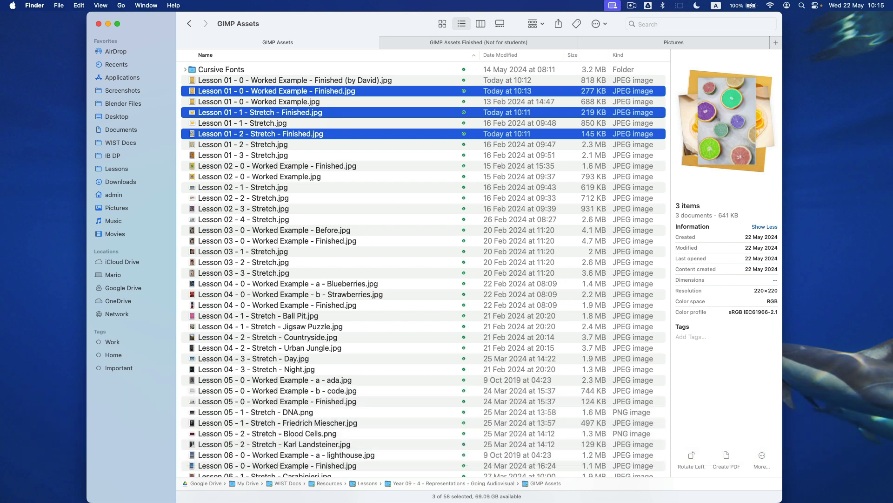
- Glance at the Word document, then return to the image folder and scroll down
{"action": "key", "text": "super+Tab"}
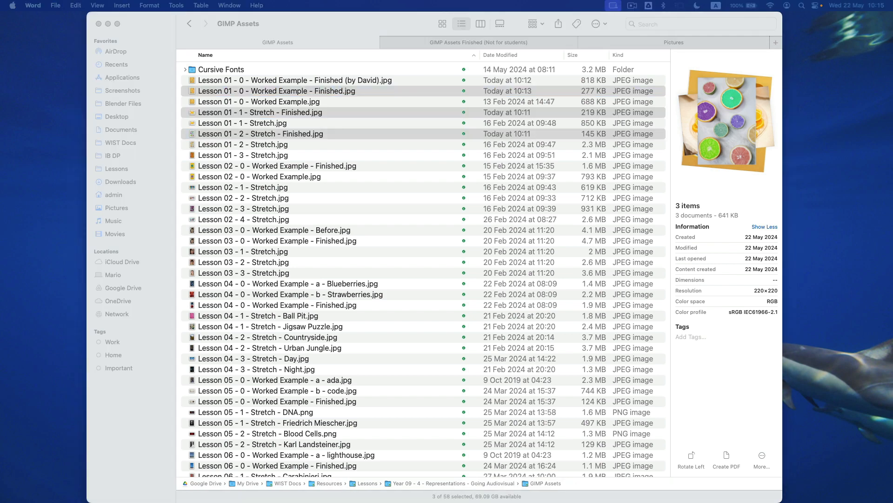
{"action": "key", "text": "super+Tab"}
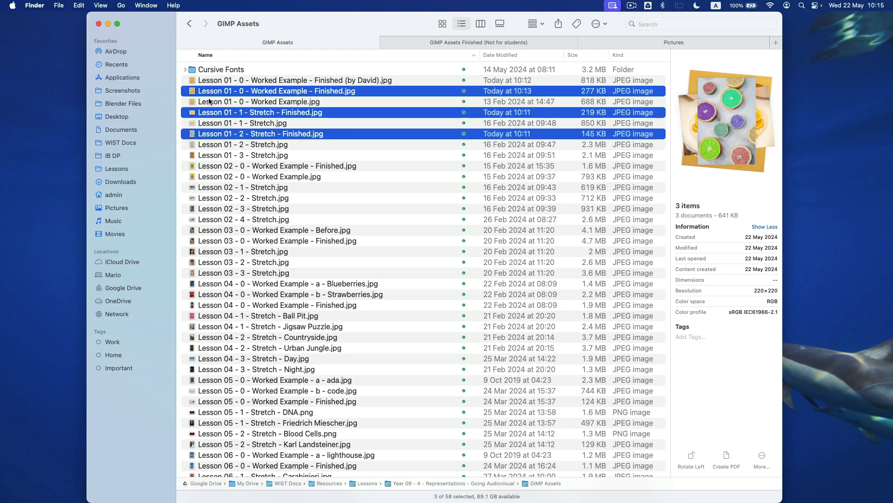
{"action": "scroll", "coordinate": [310, 284], "scroll_direction": "down", "scroll_amount": 5}
- Open the example portfolio PDF full-screen and scroll through its opening pages
{"action": "double_click", "coordinate": [252, 467]}
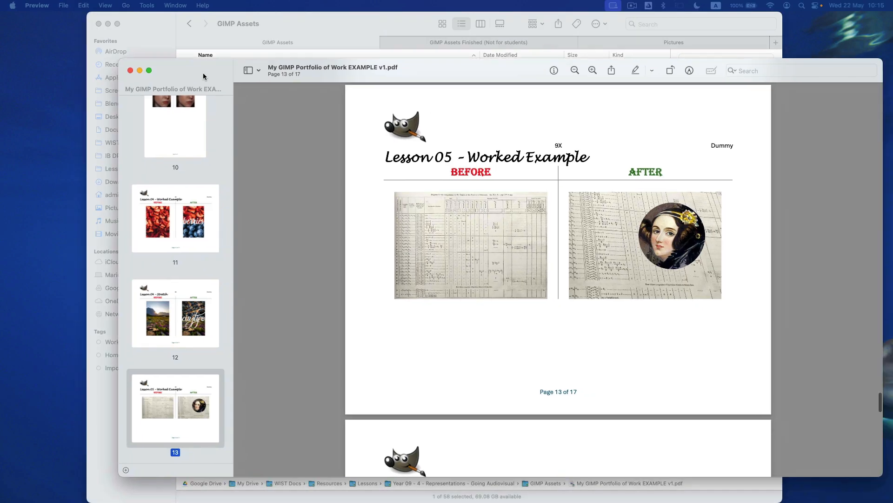
{"action": "double_click", "coordinate": [202, 73]}
{"action": "scroll", "coordinate": [382, 181], "scroll_direction": "up", "scroll_amount": 20}
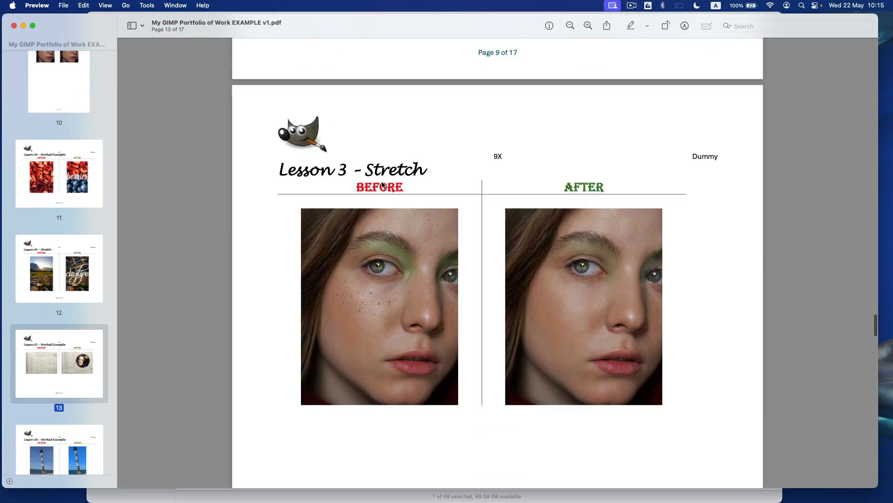
{"action": "scroll", "coordinate": [382, 185], "scroll_direction": "up", "scroll_amount": 15}
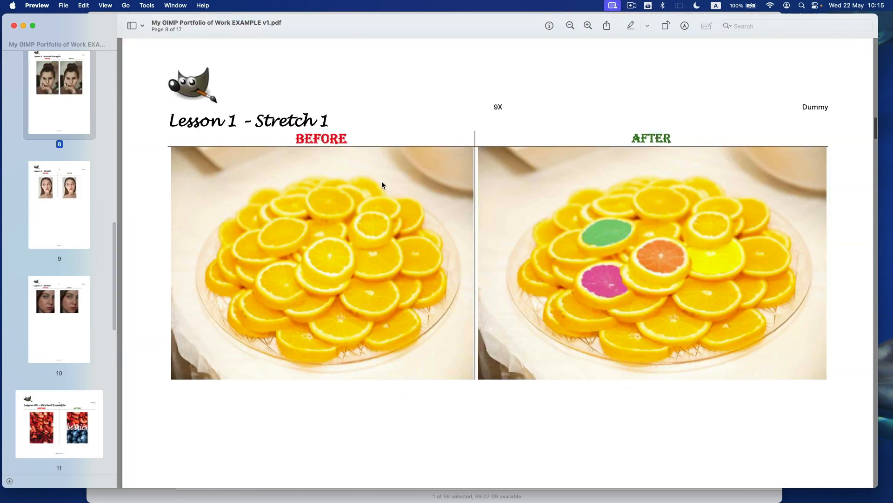
{"action": "scroll", "coordinate": [382, 180], "scroll_direction": "up", "scroll_amount": 20}
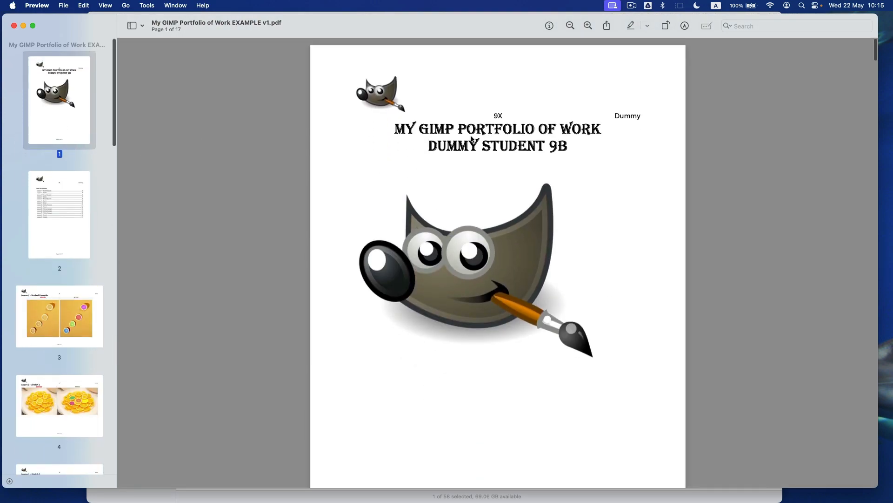
{"action": "scroll", "coordinate": [429, 166], "scroll_direction": "down", "scroll_amount": 10}
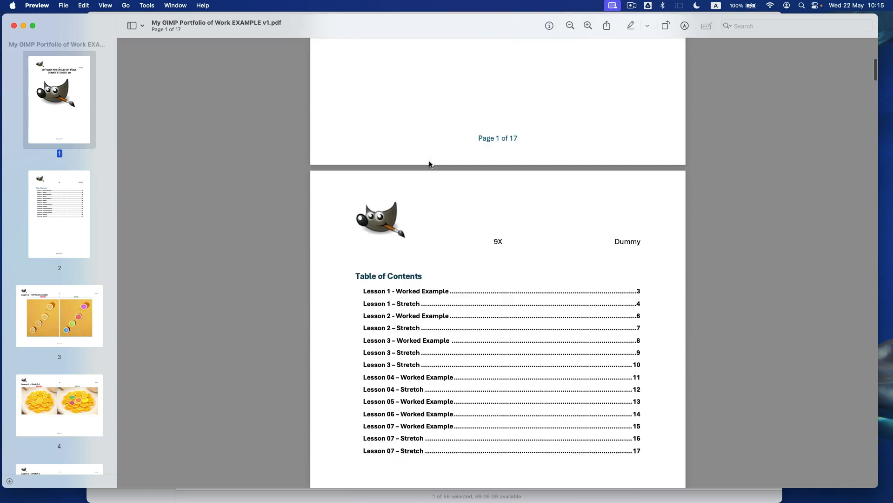
{"action": "scroll", "coordinate": [429, 164], "scroll_direction": "down", "scroll_amount": 4}
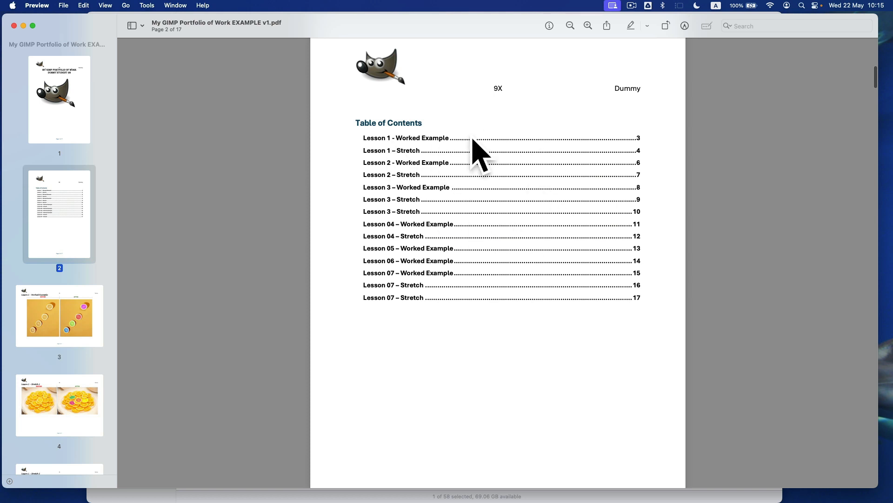
{"action": "scroll", "coordinate": [443, 237], "scroll_direction": "down", "scroll_amount": 2}
{"action": "scroll", "coordinate": [442, 233], "scroll_direction": "down", "scroll_amount": 5}
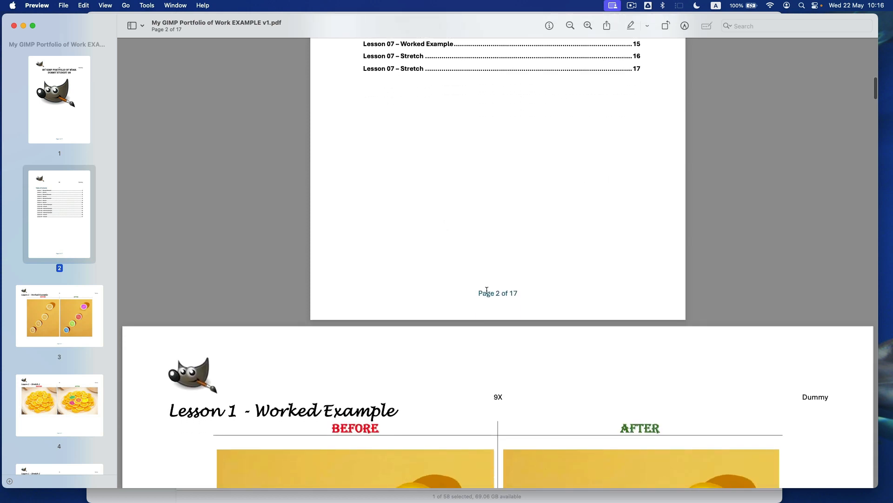
{"action": "scroll", "coordinate": [490, 289], "scroll_direction": "down", "scroll_amount": 2}
{"action": "scroll", "coordinate": [490, 285], "scroll_direction": "down", "scroll_amount": 3}
- Page through the Before/After lesson pages up to page 7, then close the PDF
{"action": "scroll", "coordinate": [490, 285], "scroll_direction": "up", "scroll_amount": 5}
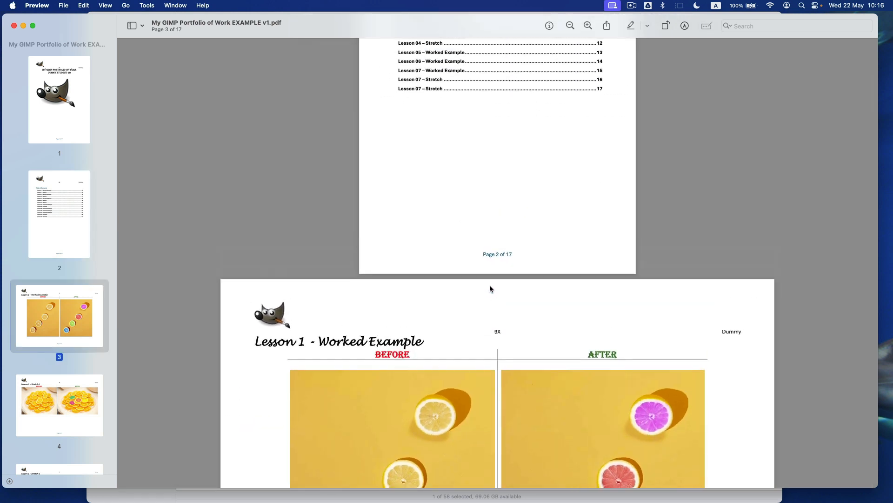
{"action": "scroll", "coordinate": [461, 266], "scroll_direction": "down", "scroll_amount": 2}
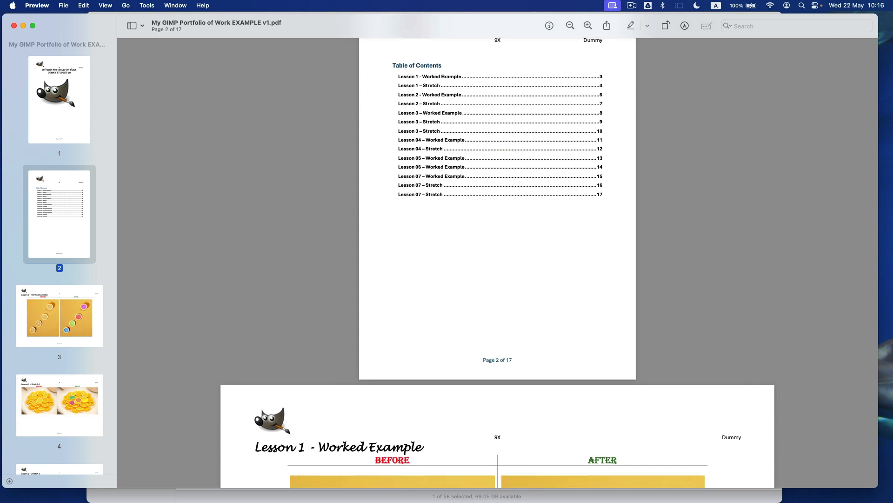
{"action": "scroll", "coordinate": [367, 379], "scroll_direction": "down", "scroll_amount": 5}
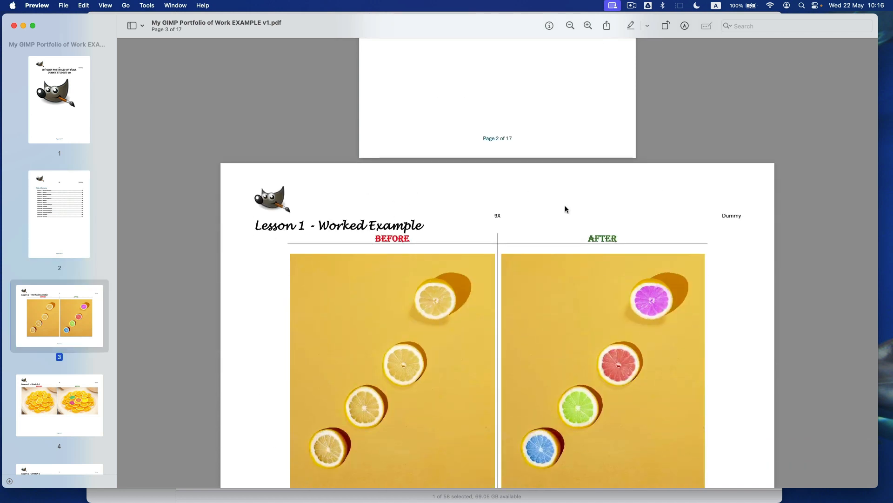
{"action": "scroll", "coordinate": [555, 216], "scroll_direction": "down", "scroll_amount": 4}
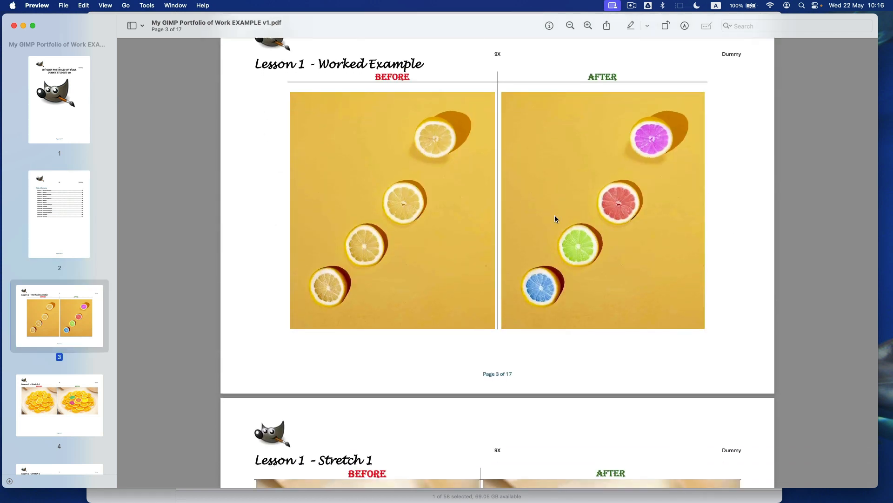
{"action": "scroll", "coordinate": [555, 215], "scroll_direction": "up", "scroll_amount": 4}
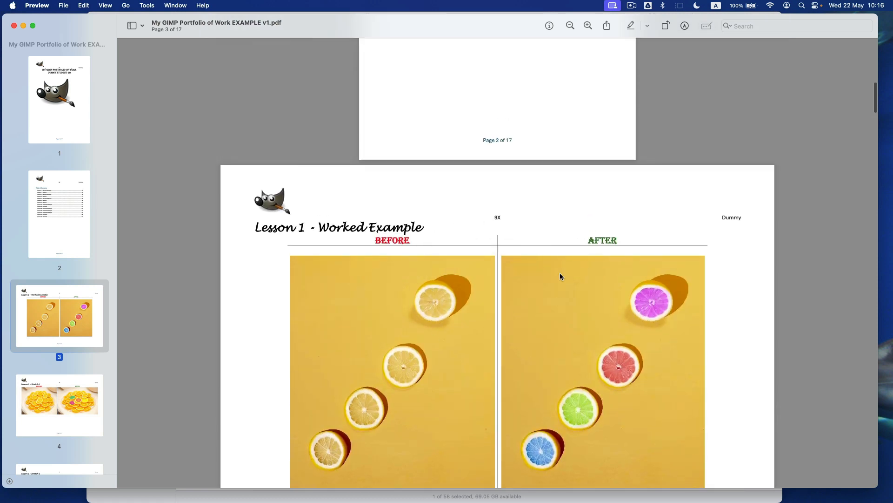
{"action": "scroll", "coordinate": [490, 309], "scroll_direction": "up", "scroll_amount": 8}
{"action": "scroll", "coordinate": [506, 267], "scroll_direction": "up", "scroll_amount": 8}
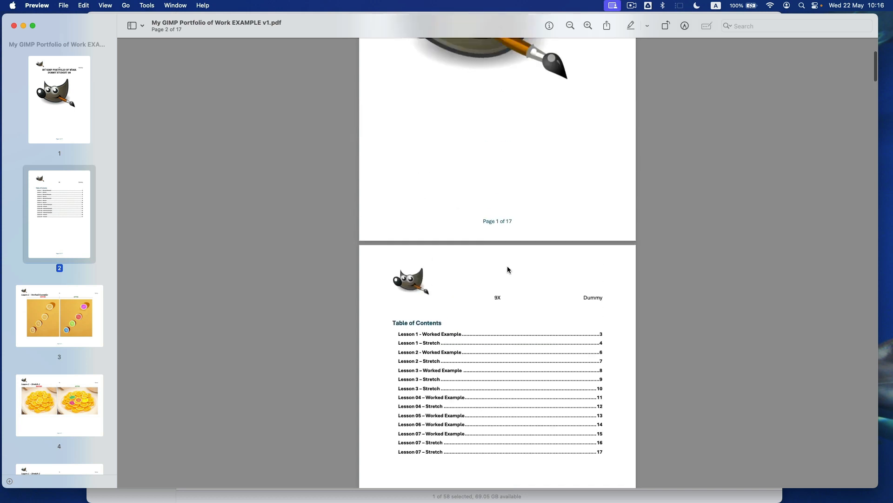
{"action": "scroll", "coordinate": [503, 229], "scroll_direction": "down", "scroll_amount": 20}
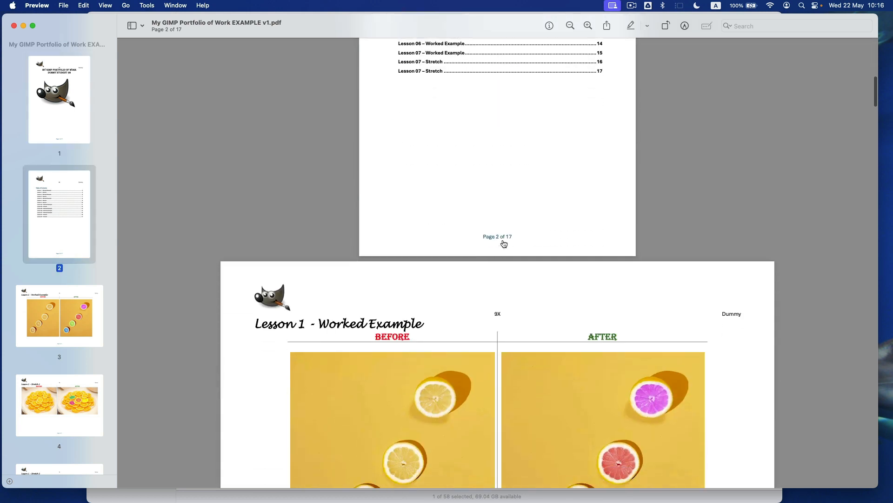
{"action": "scroll", "coordinate": [501, 239], "scroll_direction": "down", "scroll_amount": 12}
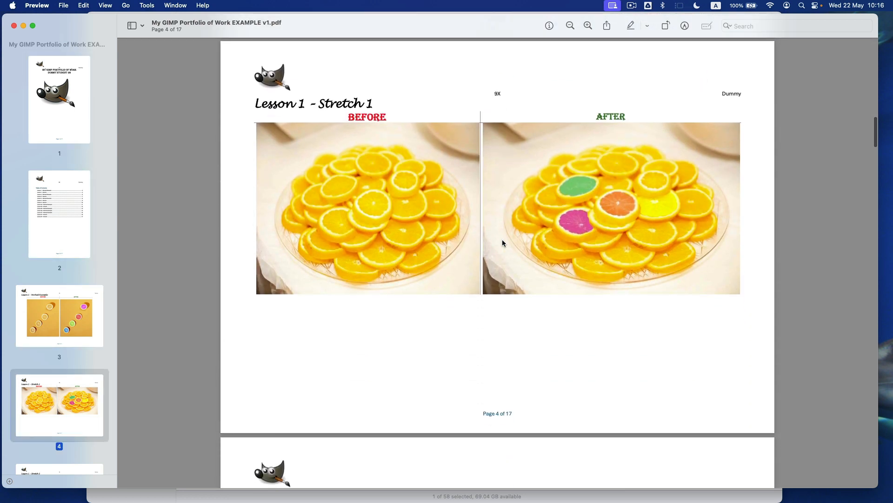
{"action": "scroll", "coordinate": [502, 239], "scroll_direction": "down", "scroll_amount": 2}
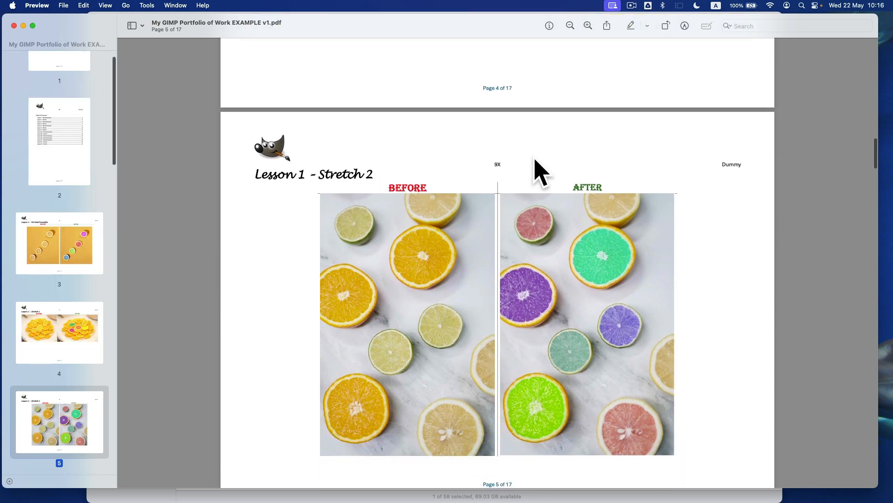
{"action": "scroll", "coordinate": [609, 164], "scroll_direction": "down", "scroll_amount": 10}
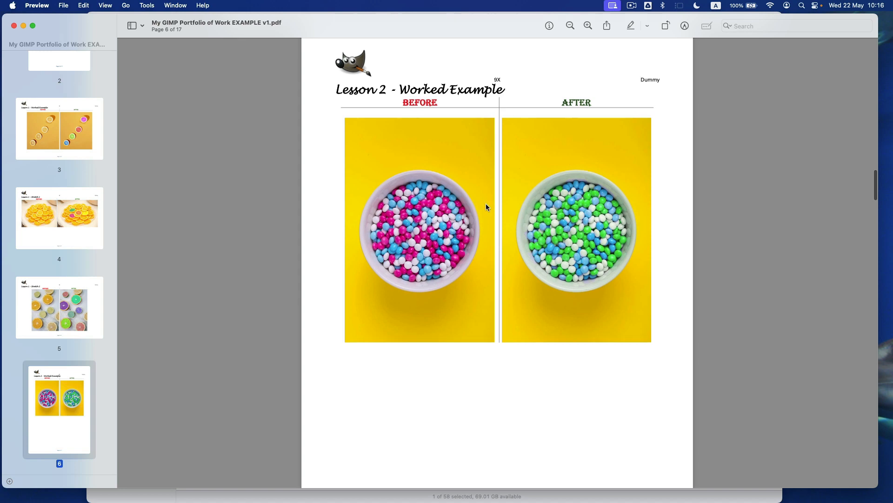
{"action": "scroll", "coordinate": [486, 203], "scroll_direction": "down", "scroll_amount": 14}
{"action": "scroll", "coordinate": [486, 202], "scroll_direction": "up", "scroll_amount": 4}
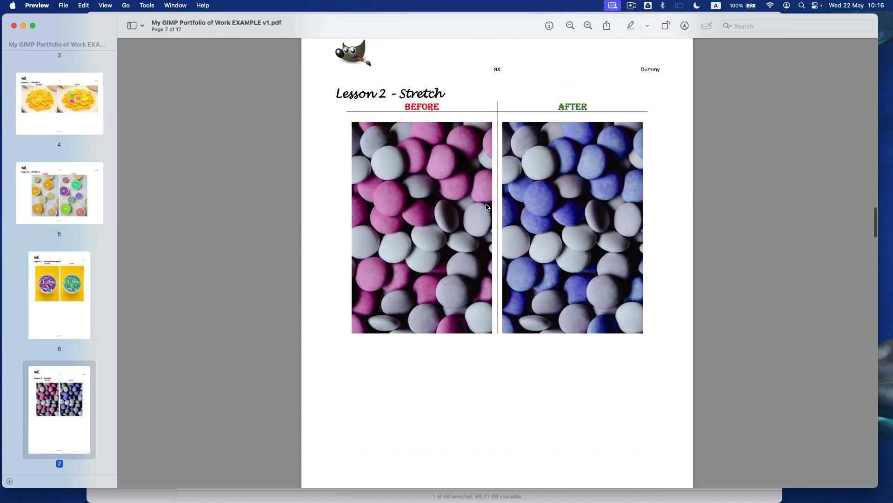
{"action": "left_click", "coordinate": [14, 26]}
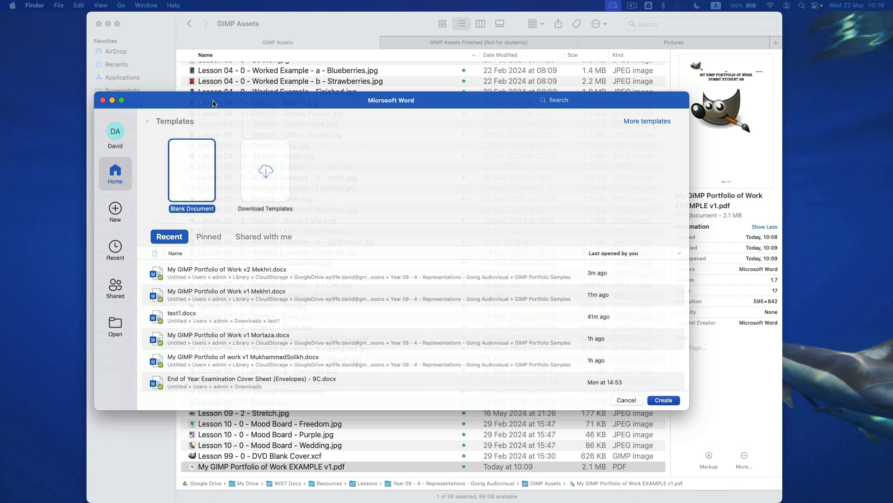
- Create a blank Word document titled 'Gimp Portfolio of Work'
{"action": "double_click", "coordinate": [215, 99]}
{"action": "double_click", "coordinate": [100, 80]}
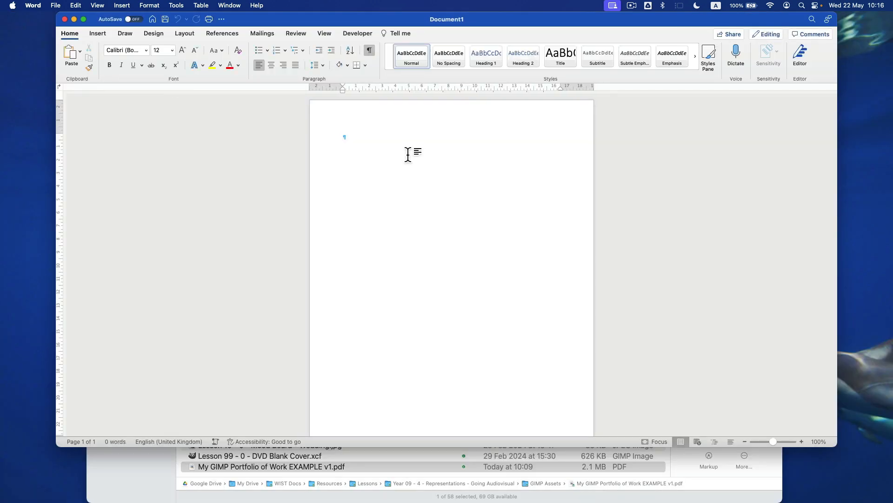
{"action": "type", "text": "M"}
{"action": "key", "text": "BackSpace"}
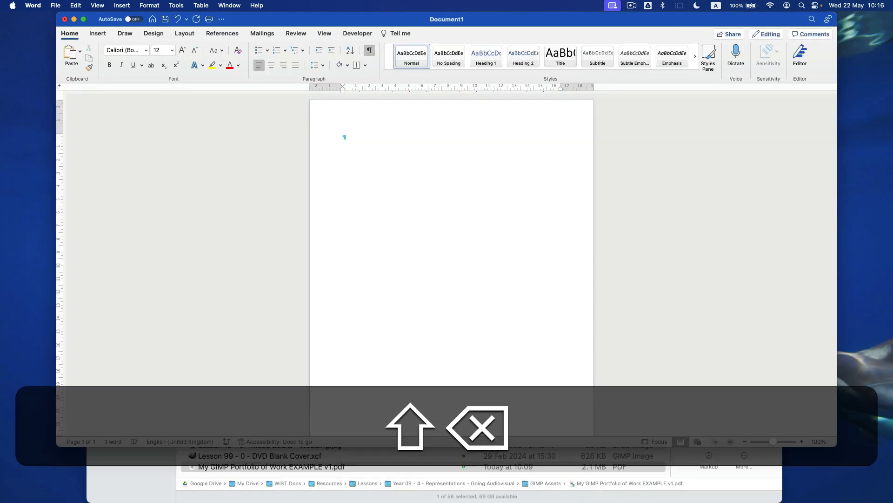
{"action": "type", "text": "Gimp P"}
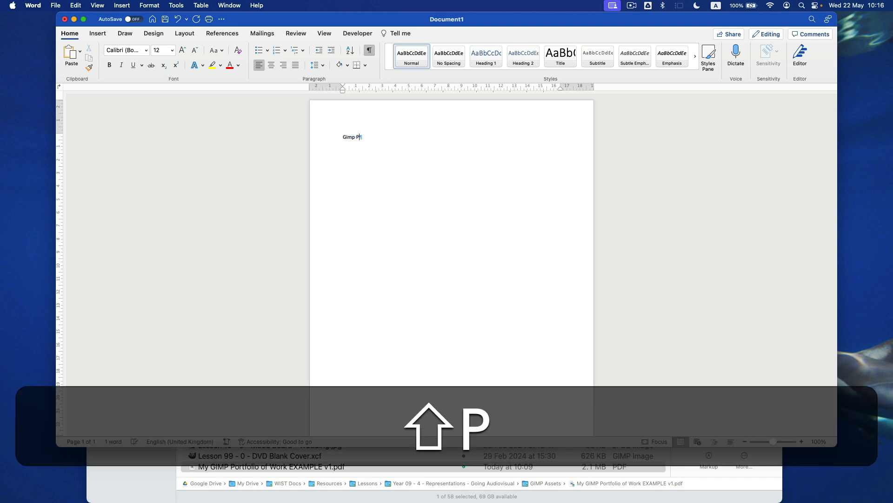
{"action": "type", "text": "ortfolio"}
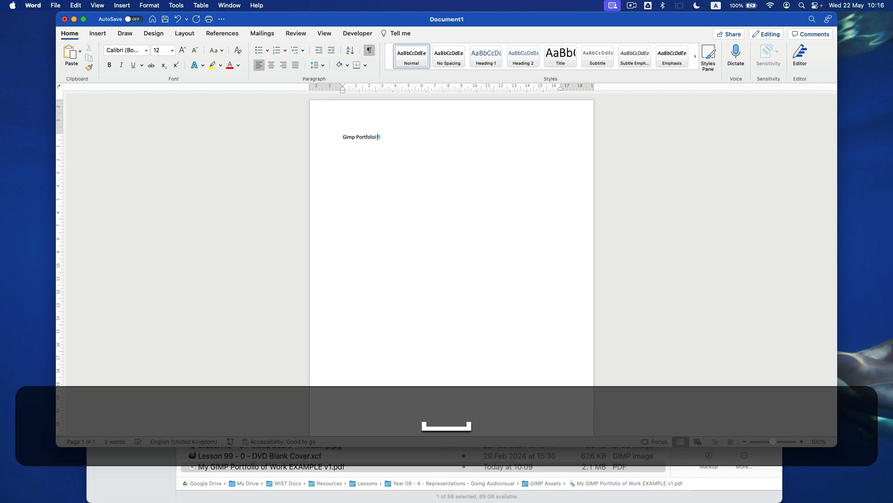
{"action": "key", "text": "BackSpace"}
{"action": "type", "text": "of Work"}
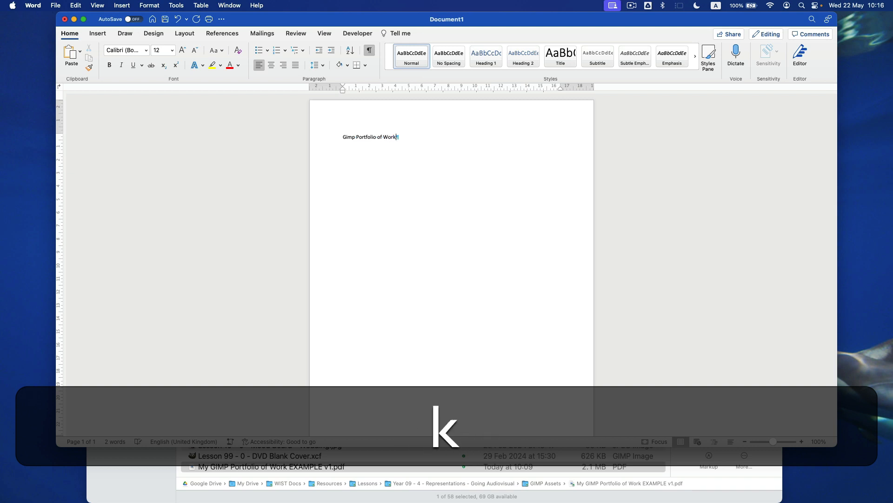
- Reposition the Word window and enlarge it to fill the screen
{"action": "scroll", "coordinate": [473, 144], "scroll_direction": "up", "scroll_amount": 3}
{"action": "scroll", "coordinate": [473, 144], "scroll_direction": "up", "scroll_amount": 3}
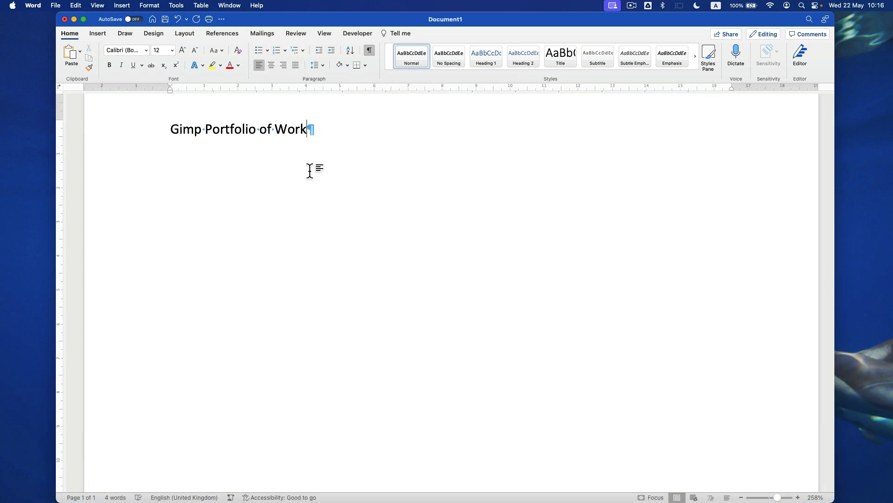
{"action": "scroll", "coordinate": [309, 171], "scroll_direction": "up", "scroll_amount": 3}
{"action": "left_click_drag", "start_coordinate": [317, 20], "coordinate": [483, 36]}
{"action": "key", "text": "super+m"}
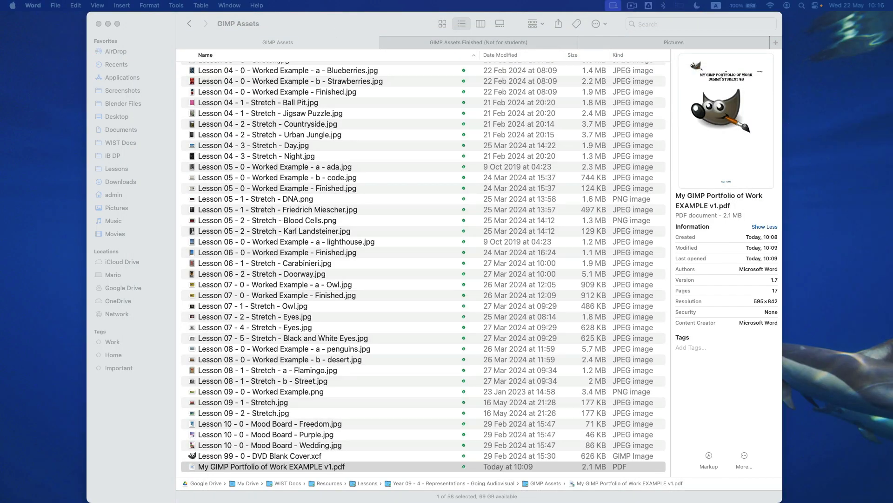
{"action": "left_click_drag", "start_coordinate": [892, 130], "coordinate": [183, 7]}
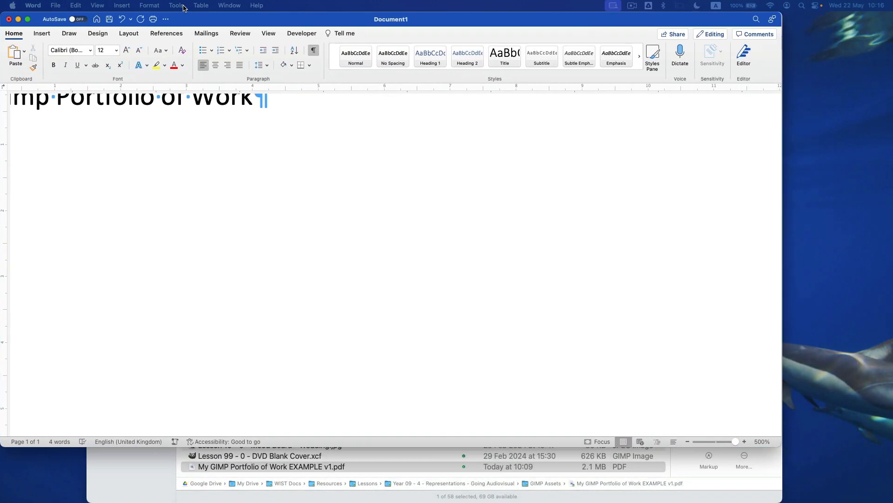
{"action": "left_click_drag", "start_coordinate": [772, 440], "coordinate": [887, 498]}
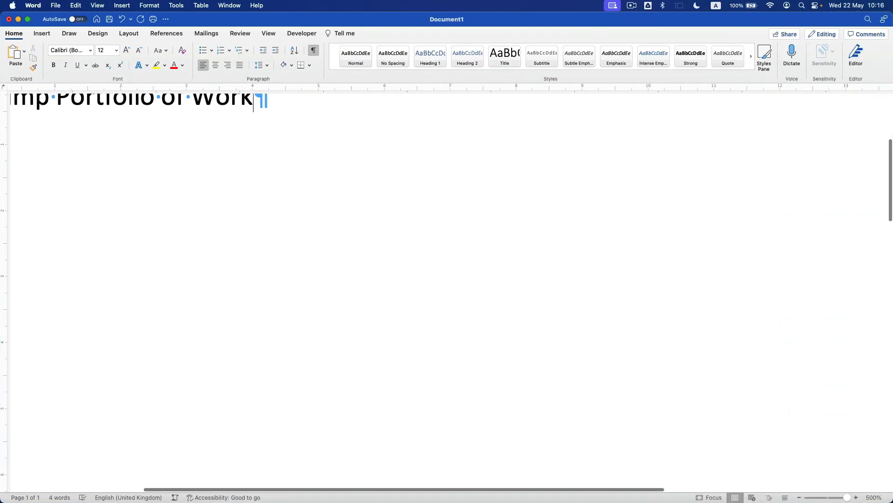
- Add the student's name and class 9D on the line below the title
{"action": "scroll", "coordinate": [714, 386], "scroll_direction": "down", "scroll_amount": 5}
{"action": "left_click", "coordinate": [385, 239]}
{"action": "key", "text": "Return"}
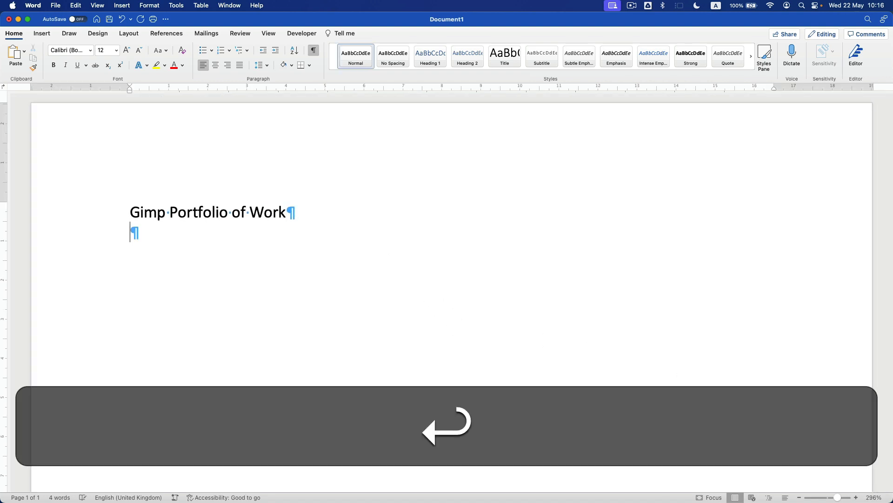
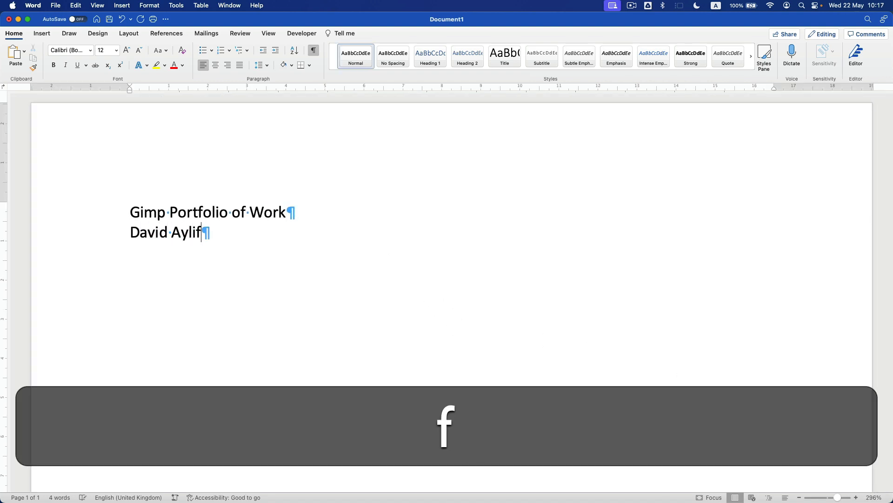
{"action": "key", "text": "Return"}
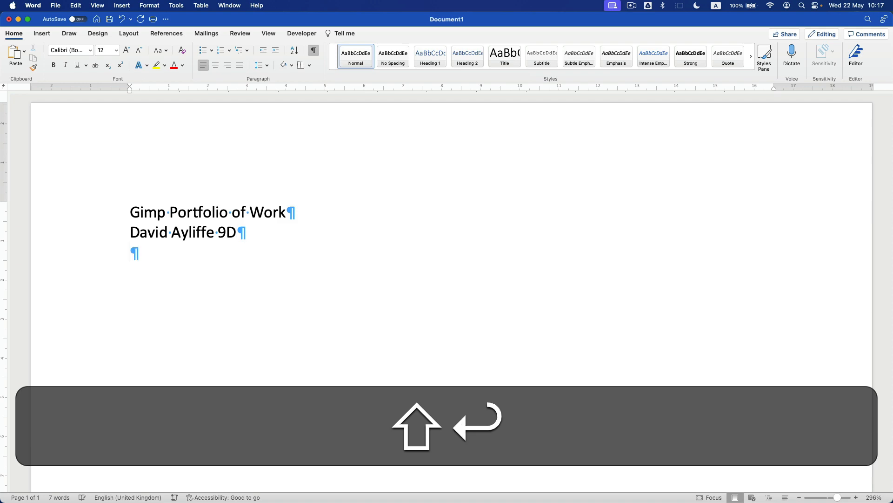
{"action": "left_click_drag", "start_coordinate": [130, 232], "coordinate": [210, 235]}
{"action": "key", "text": "Left"}
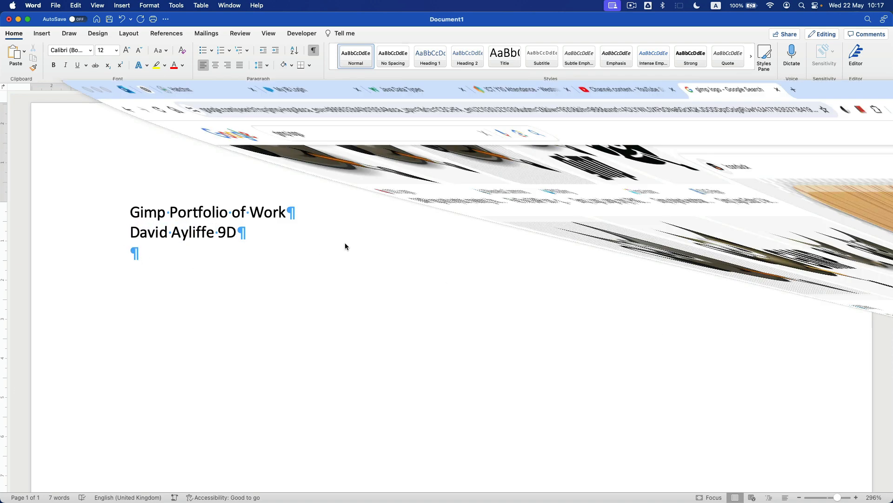
- Copy the Zarla GIMP logo from the 'gimp logo' image results and return to Word
{"action": "scroll", "coordinate": [312, 206], "scroll_direction": "up", "scroll_amount": 3}
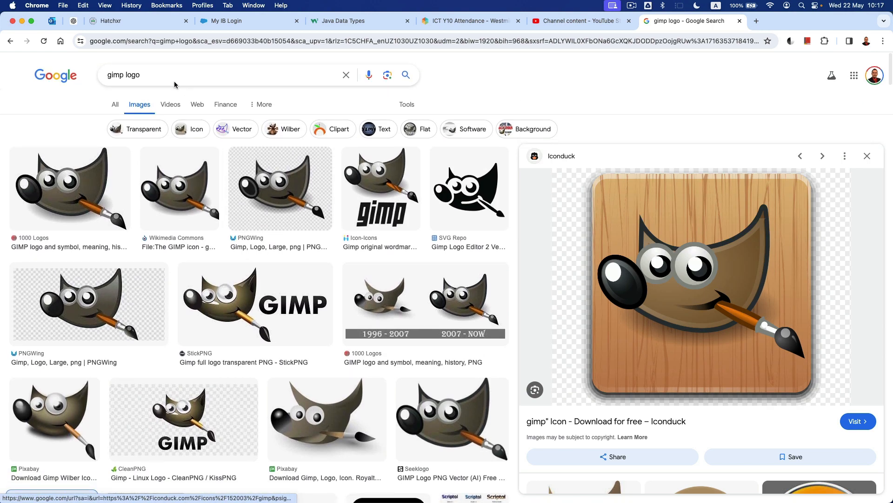
{"action": "left_click_drag", "start_coordinate": [174, 83], "coordinate": [24, 65]}
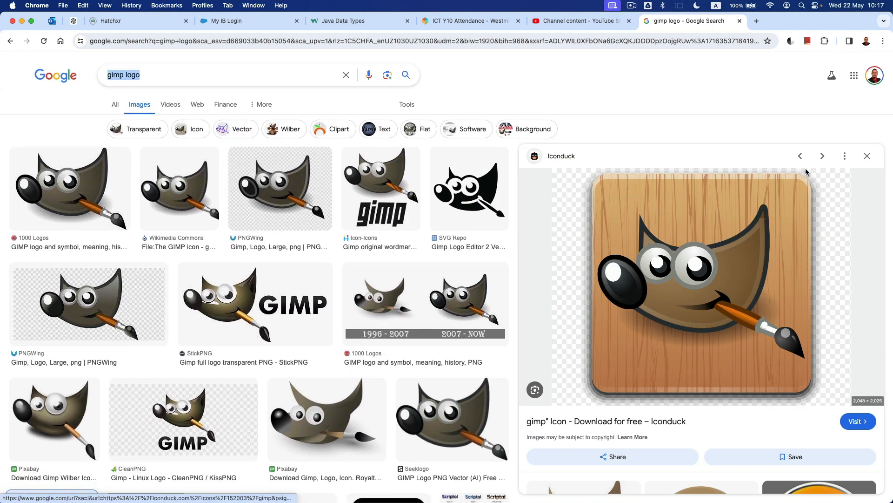
{"action": "left_click", "coordinate": [868, 156]}
{"action": "left_click", "coordinate": [843, 312]}
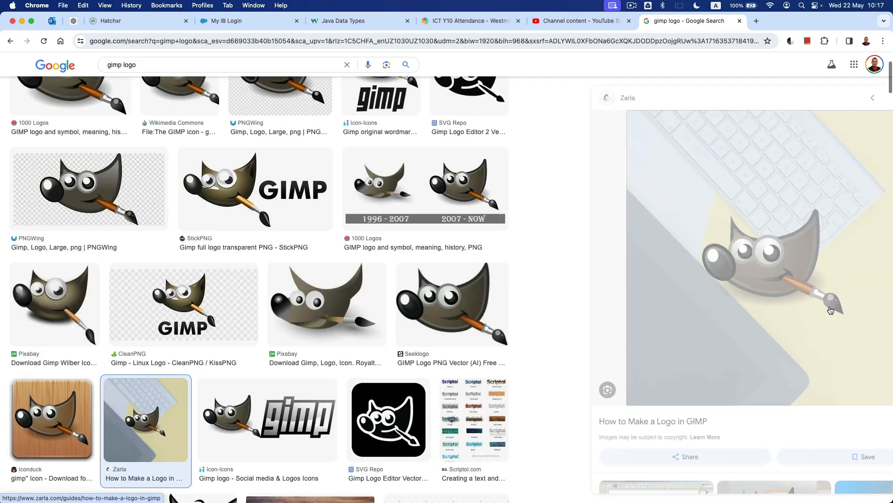
{"action": "right_click", "coordinate": [673, 220]}
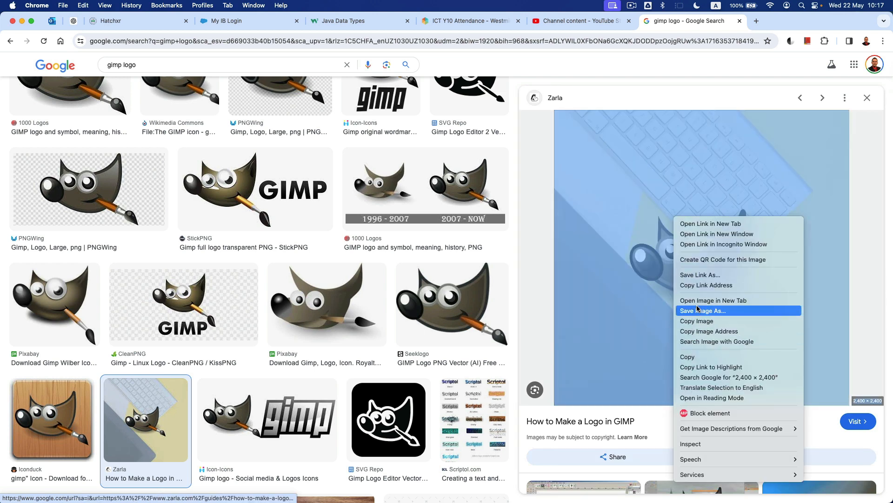
{"action": "left_click", "coordinate": [696, 321]}
{"action": "key", "text": "super+Tab"}
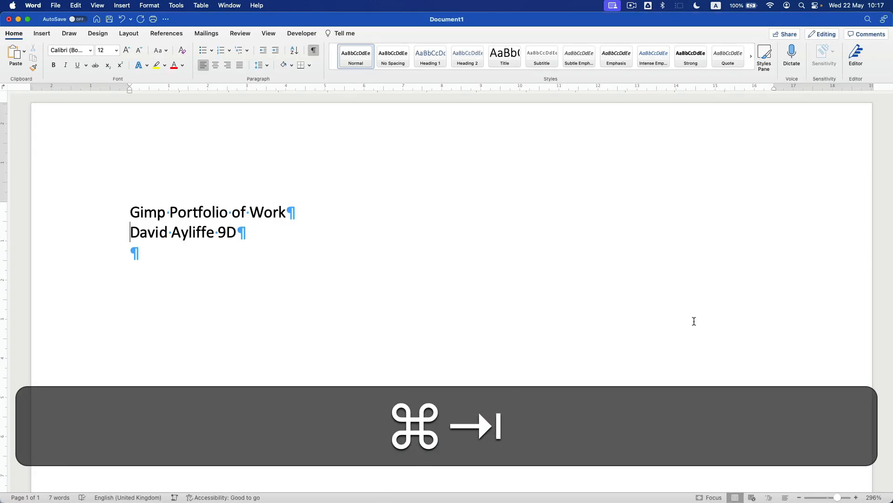
- Paste the copied GIMP logo on a new line below the name lines
{"action": "left_click", "coordinate": [172, 257]}
{"action": "key", "text": "Return"}
{"action": "key", "text": "Return"}
{"action": "key", "text": "super+v"}
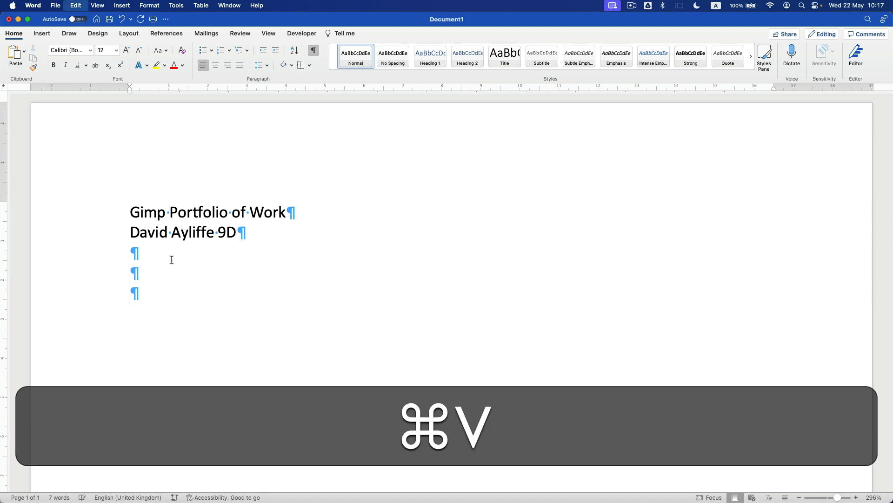
{"action": "scroll", "coordinate": [365, 254], "scroll_direction": "down", "scroll_amount": 5}
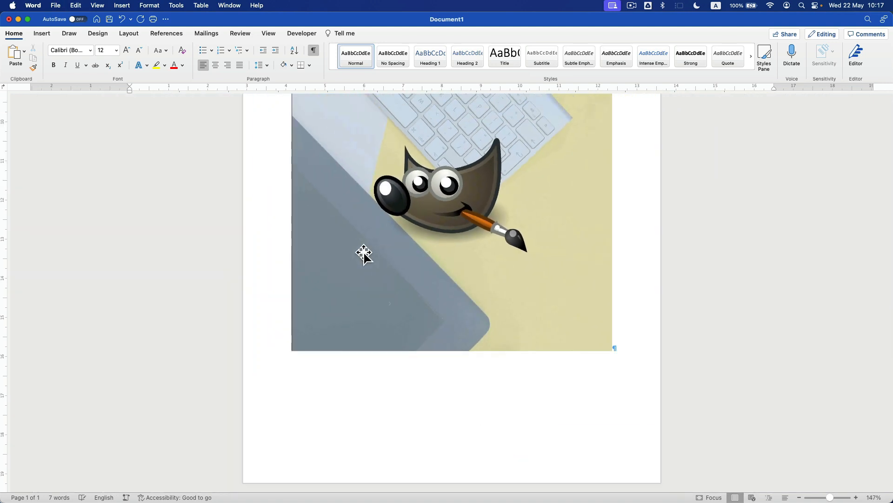
{"action": "scroll", "coordinate": [425, 224], "scroll_direction": "up", "scroll_amount": 4}
{"action": "left_click", "coordinate": [473, 311]}
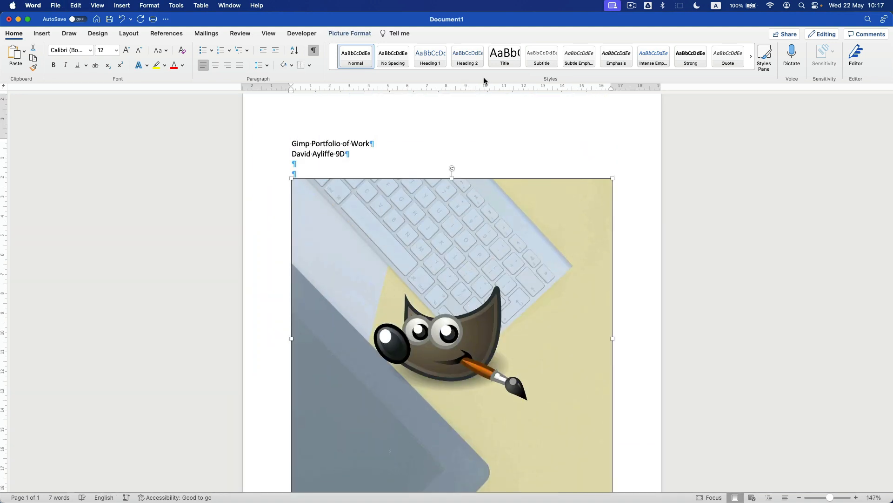
- Crop the logo down to the mascot, about 8.5 by 6.64 cm
{"action": "left_click", "coordinate": [343, 33]}
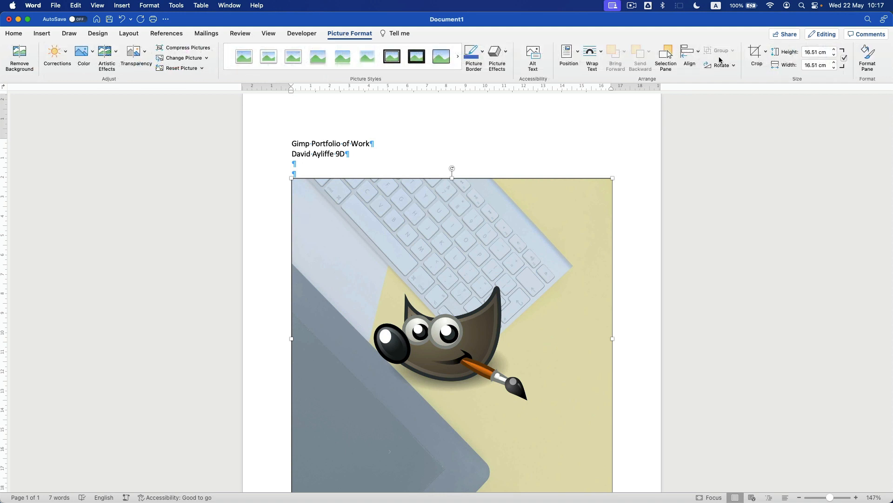
{"action": "left_click", "coordinate": [755, 52]}
{"action": "left_click_drag", "start_coordinate": [614, 189], "coordinate": [535, 274]}
{"action": "scroll", "coordinate": [320, 372], "scroll_direction": "down", "scroll_amount": 2}
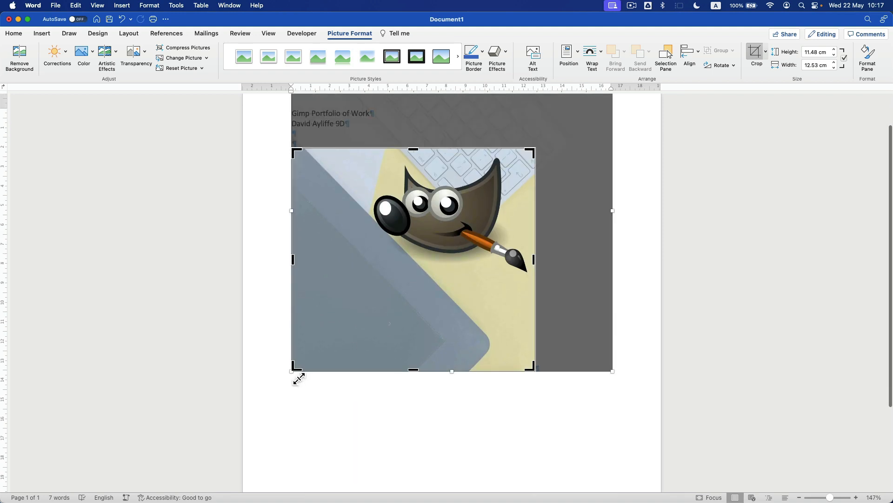
{"action": "left_click_drag", "start_coordinate": [300, 375], "coordinate": [369, 277]}
{"action": "key", "text": "Escape"}
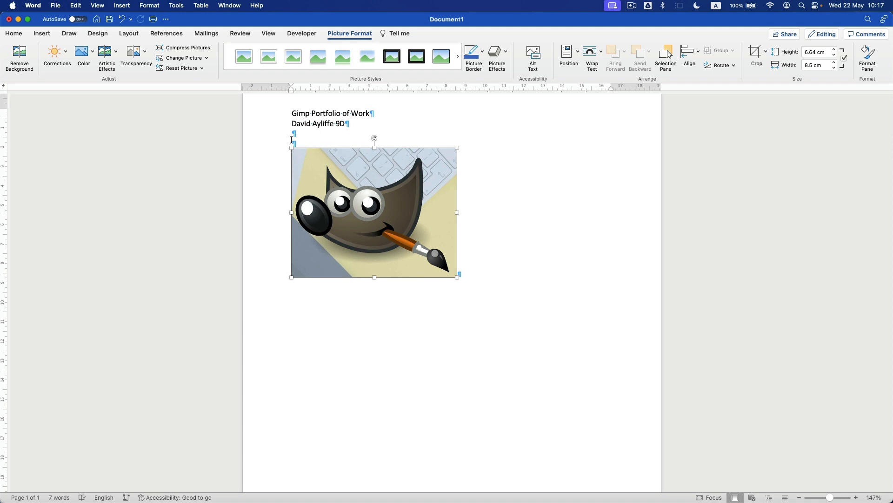
{"action": "left_click_drag", "start_coordinate": [291, 167], "coordinate": [290, 157]}
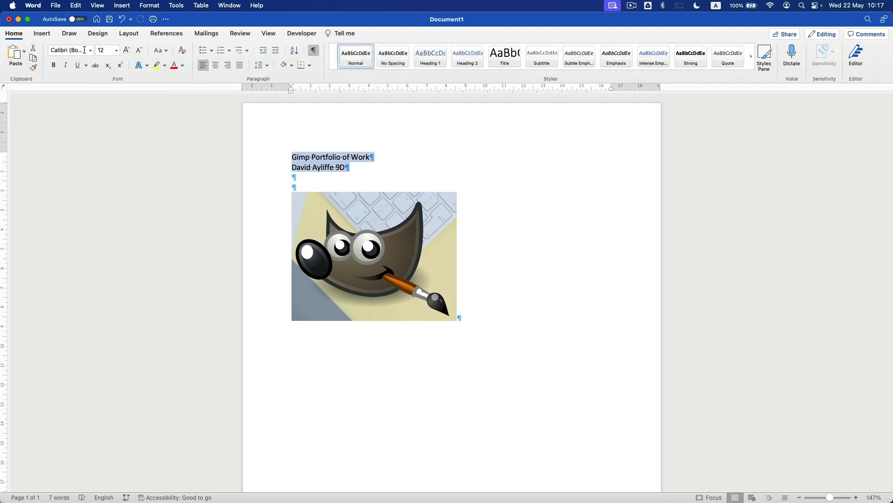
- Format the title and name lines in Ayuthaya, enlarged to 36 pt
{"action": "left_click", "coordinate": [90, 54]}
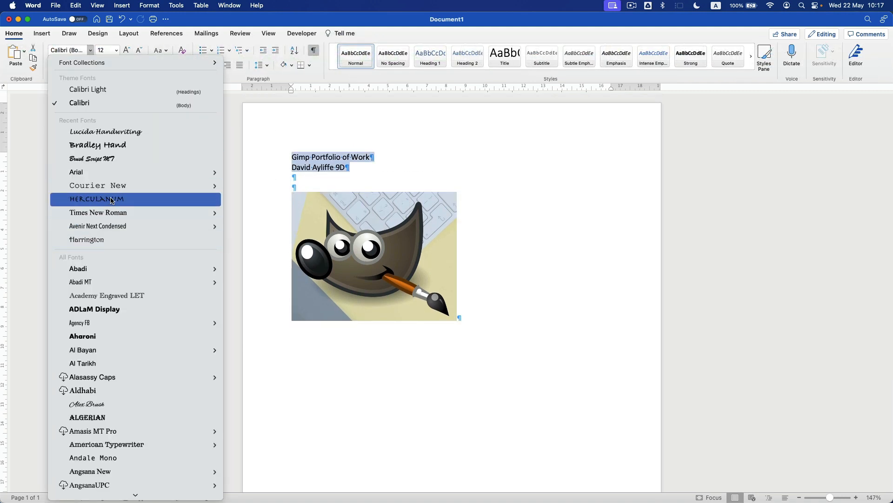
{"action": "scroll", "coordinate": [129, 255], "scroll_direction": "down", "scroll_amount": 10}
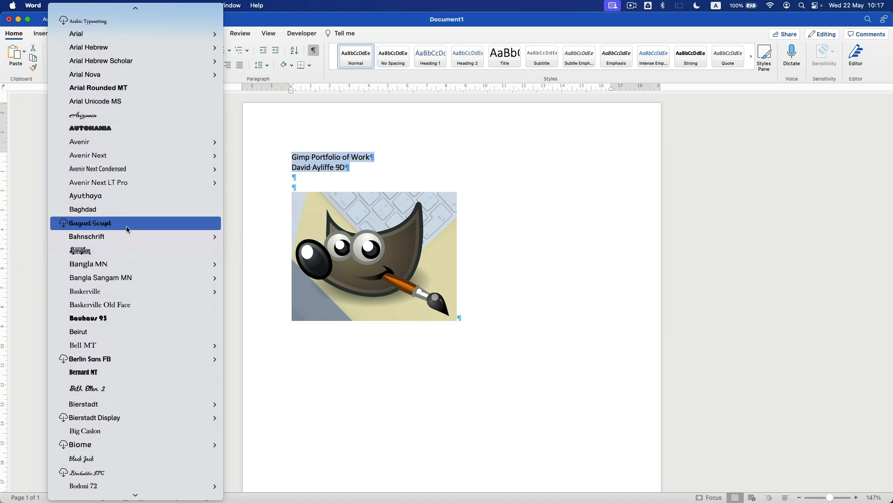
{"action": "left_click", "coordinate": [122, 196]}
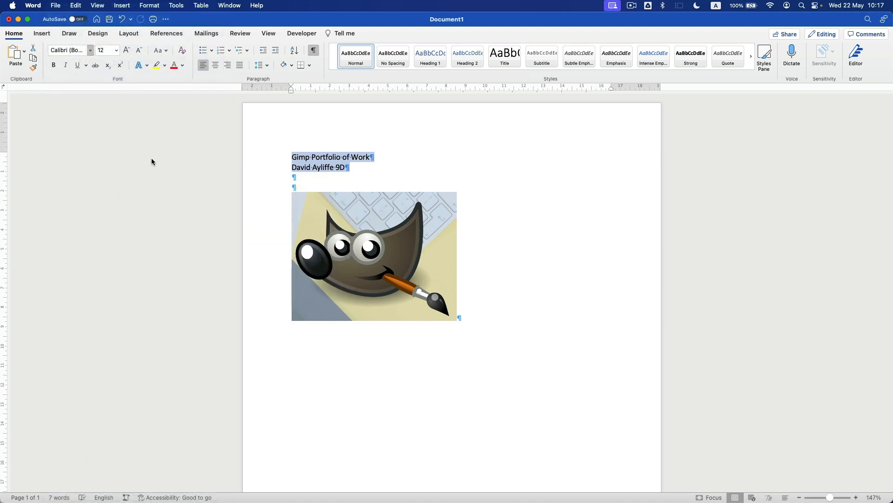
{"action": "left_click", "coordinate": [126, 51]}
{"action": "left_click", "coordinate": [126, 51]}
{"action": "left_click", "coordinate": [126, 52]}
{"action": "left_click", "coordinate": [126, 52]}
{"action": "left_click", "coordinate": [126, 51]}
{"action": "left_click", "coordinate": [126, 51]}
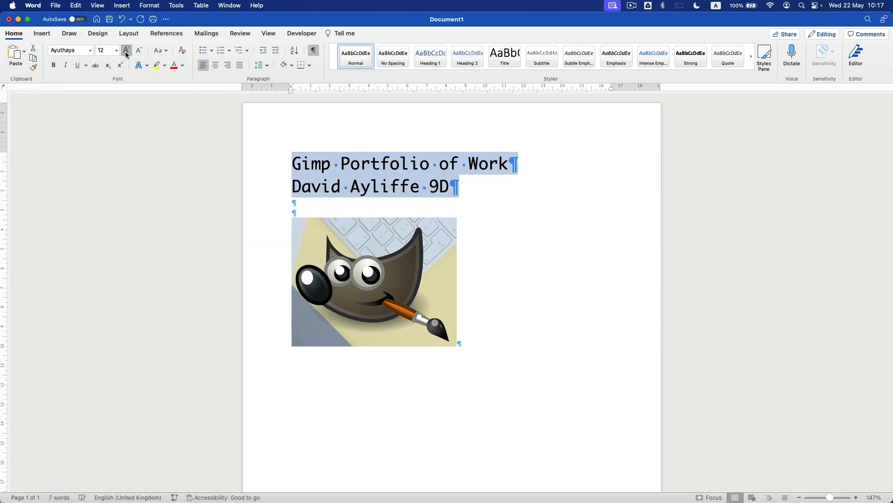
{"action": "left_click", "coordinate": [126, 51]}
{"action": "left_click", "coordinate": [126, 55]}
{"action": "left_click", "coordinate": [127, 54]}
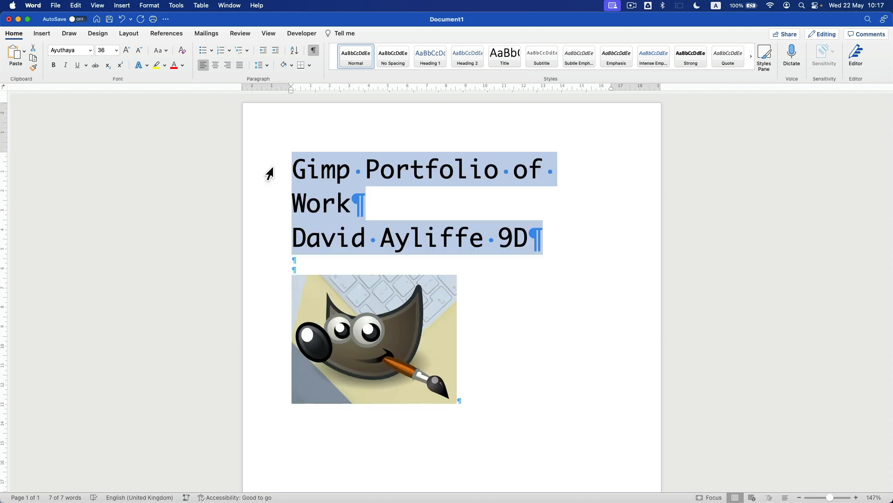
{"action": "left_click", "coordinate": [290, 177]}
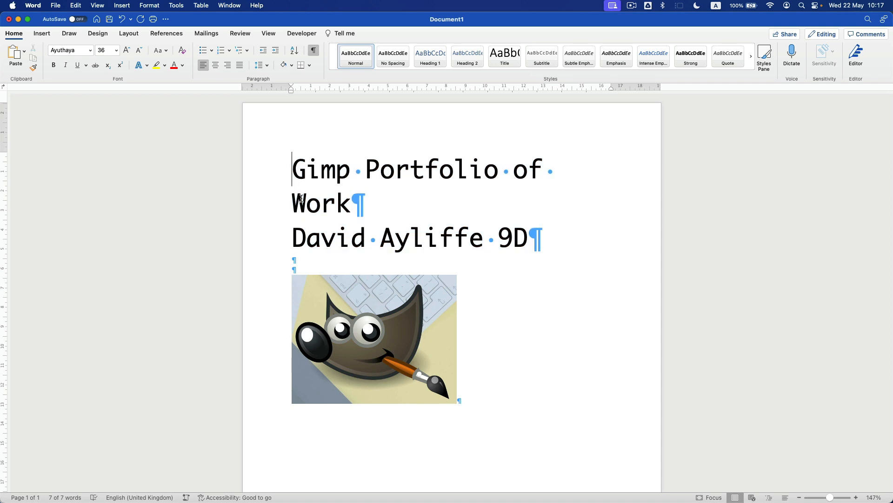
- Delete a spare blank line and move the name and class line below the GIMP image
{"action": "scroll", "coordinate": [309, 205], "scroll_direction": "down", "scroll_amount": 5}
{"action": "scroll", "coordinate": [309, 205], "scroll_direction": "up", "scroll_amount": 3}
{"action": "left_click", "coordinate": [305, 186]}
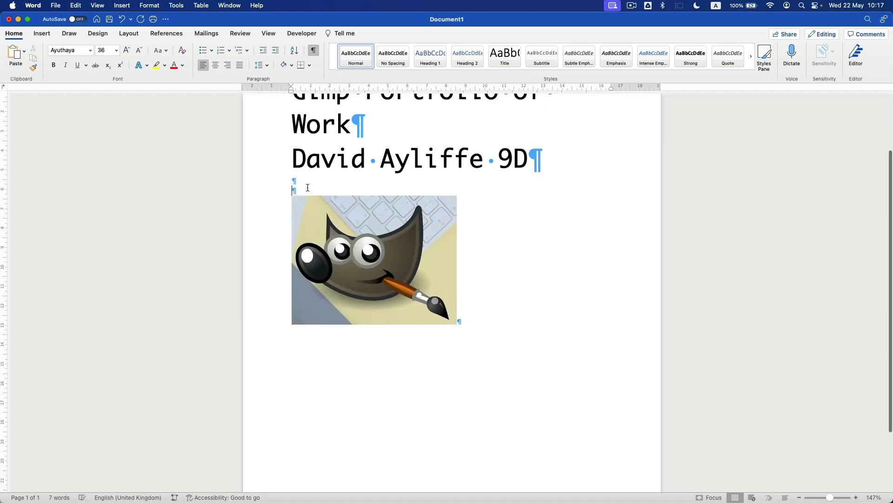
{"action": "key", "text": "BackSpace"}
{"action": "scroll", "coordinate": [298, 214], "scroll_direction": "up", "scroll_amount": 2}
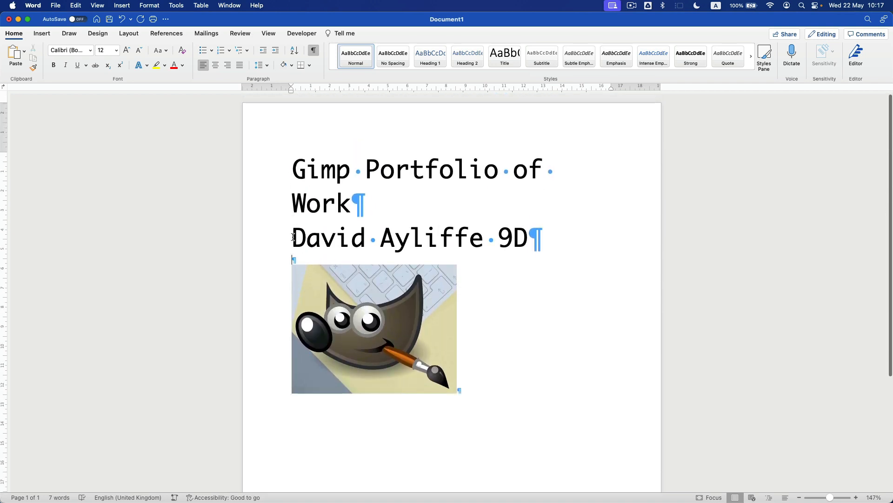
{"action": "triple_click", "coordinate": [293, 238]}
{"action": "key", "text": "super+x"}
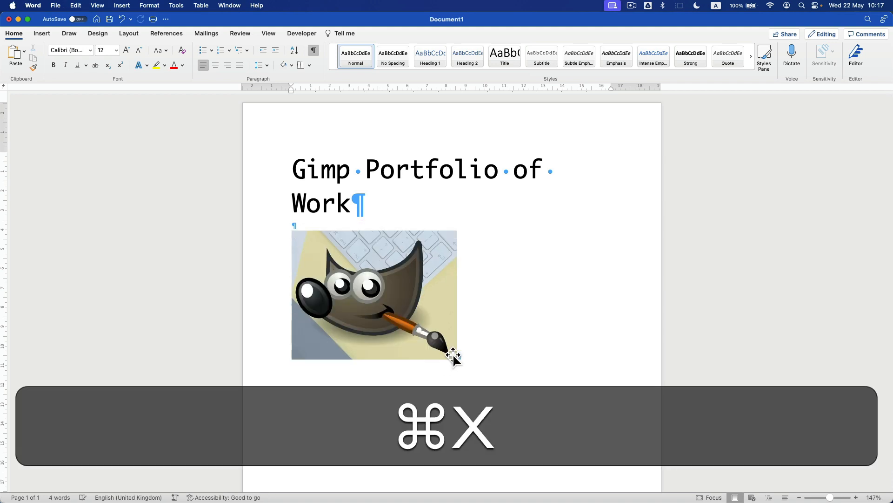
{"action": "left_click", "coordinate": [498, 362]}
{"action": "key", "text": "Return"}
{"action": "key", "text": "Return"}
{"action": "key", "text": "super+v"}
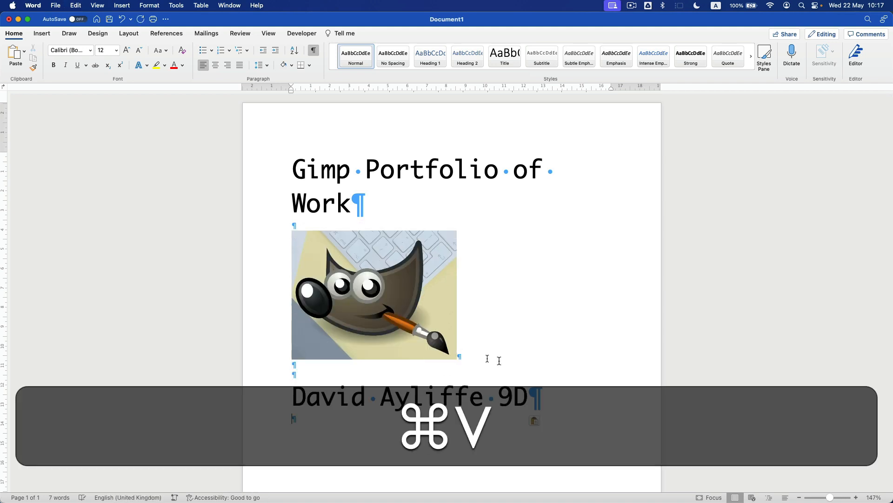
- Inspect the paragraph marks under the title, toggling formatting marks off and on
{"action": "scroll", "coordinate": [497, 359], "scroll_direction": "up", "scroll_amount": 5}
{"action": "left_click_drag", "start_coordinate": [237, 211], "coordinate": [256, 215]}
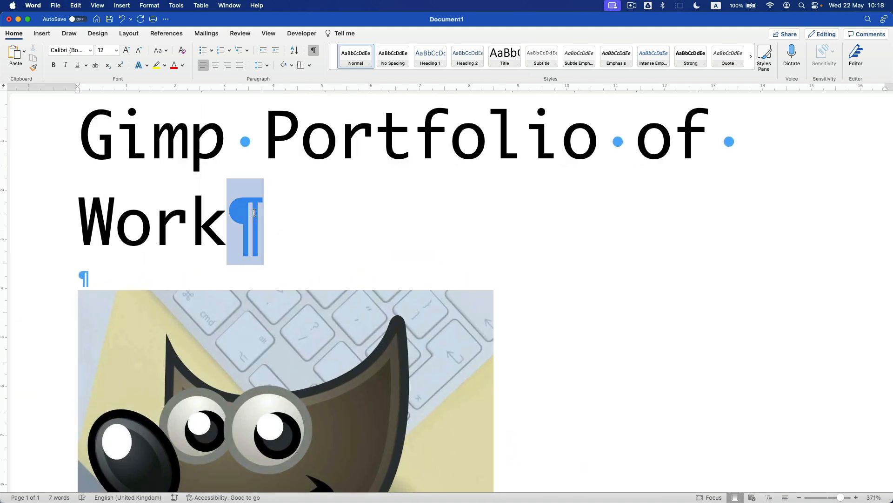
{"action": "left_click_drag", "start_coordinate": [234, 139], "coordinate": [250, 140]}
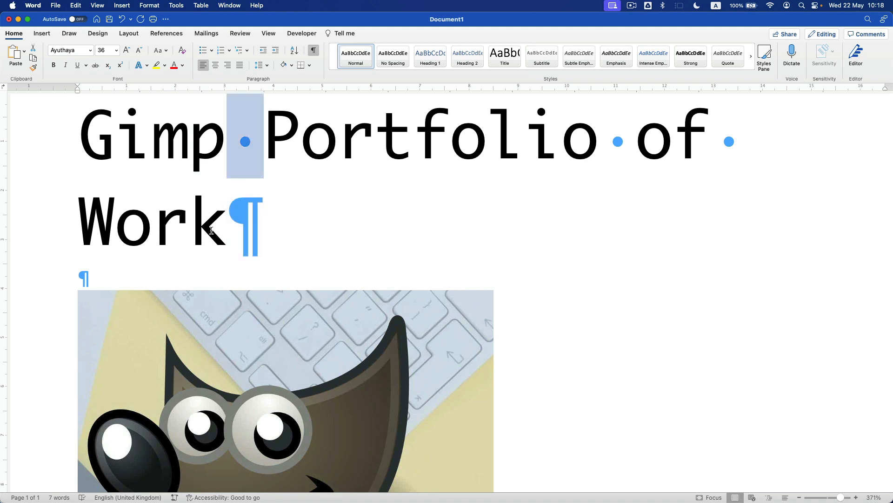
{"action": "left_click", "coordinate": [91, 271]}
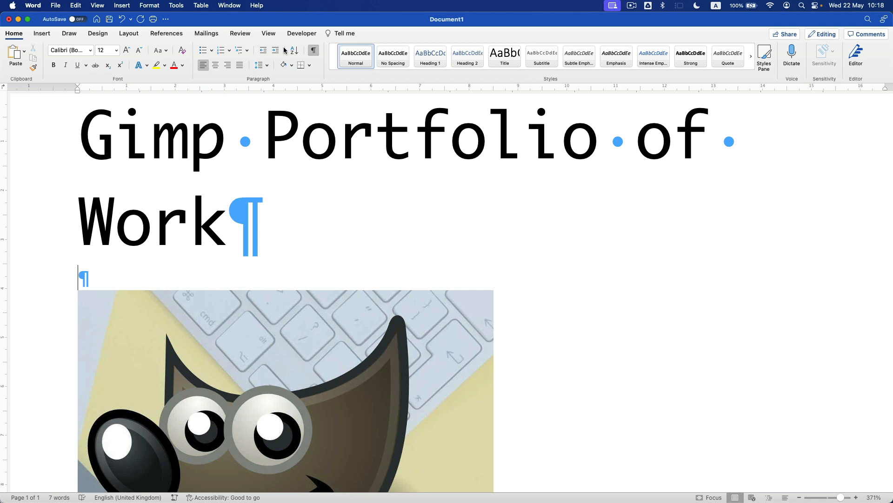
{"action": "left_click", "coordinate": [314, 51]}
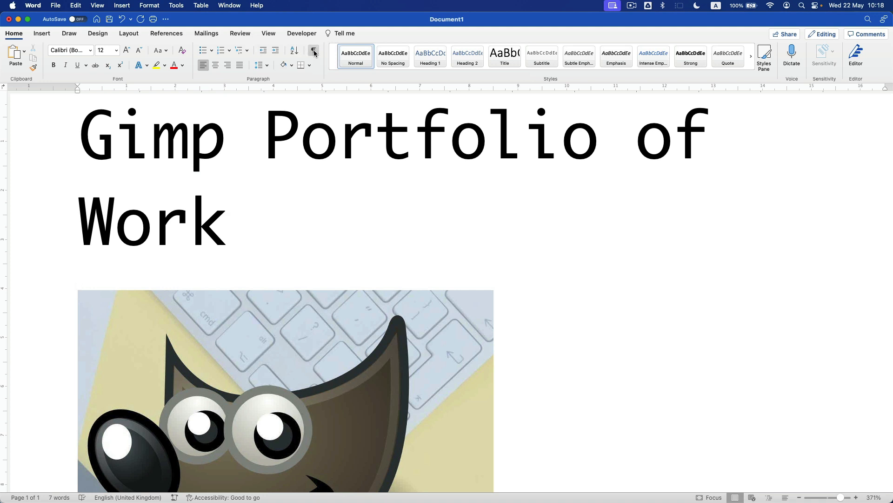
{"action": "left_click", "coordinate": [314, 51]}
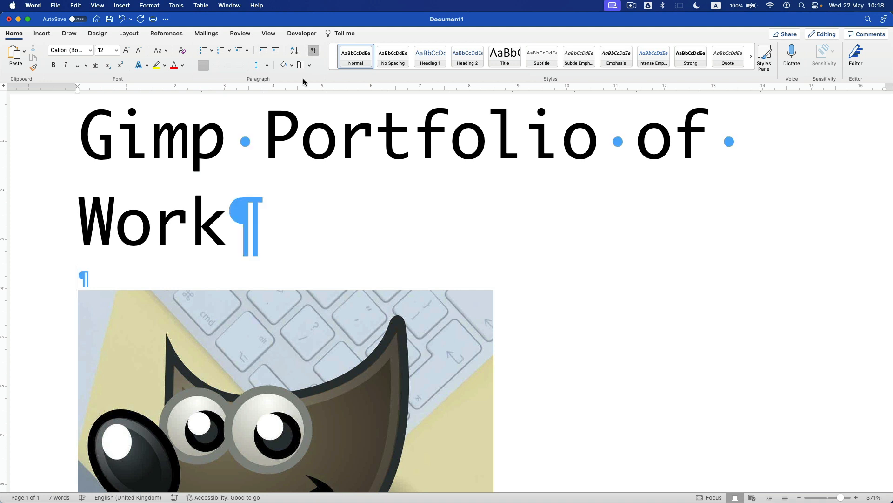
{"action": "left_click", "coordinate": [314, 51]}
{"action": "left_click", "coordinate": [314, 51]}
- Move the class 9D onto its own line beneath the name
{"action": "scroll", "coordinate": [262, 220], "scroll_direction": "down", "scroll_amount": 5}
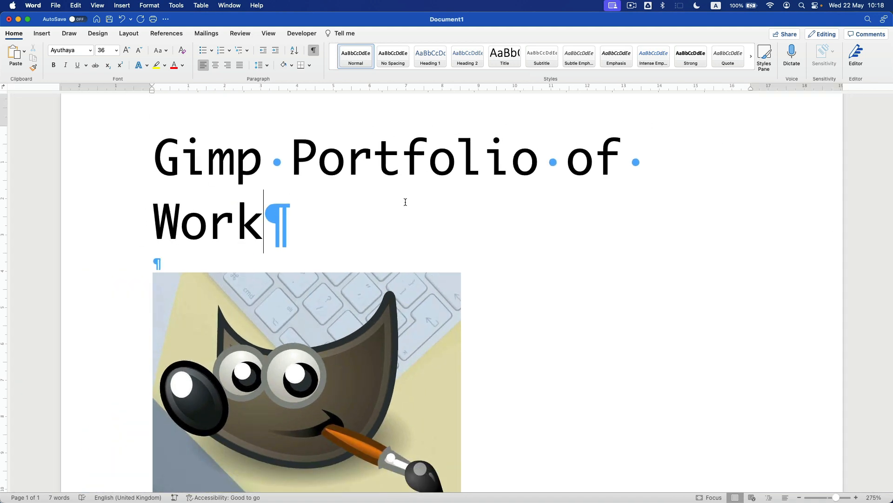
{"action": "scroll", "coordinate": [405, 202], "scroll_direction": "down", "scroll_amount": 10}
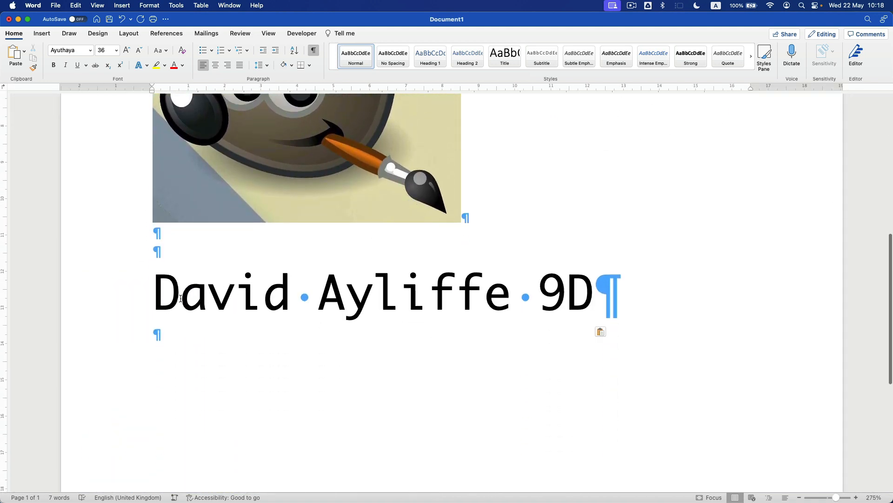
{"action": "scroll", "coordinate": [181, 298], "scroll_direction": "down", "scroll_amount": 3}
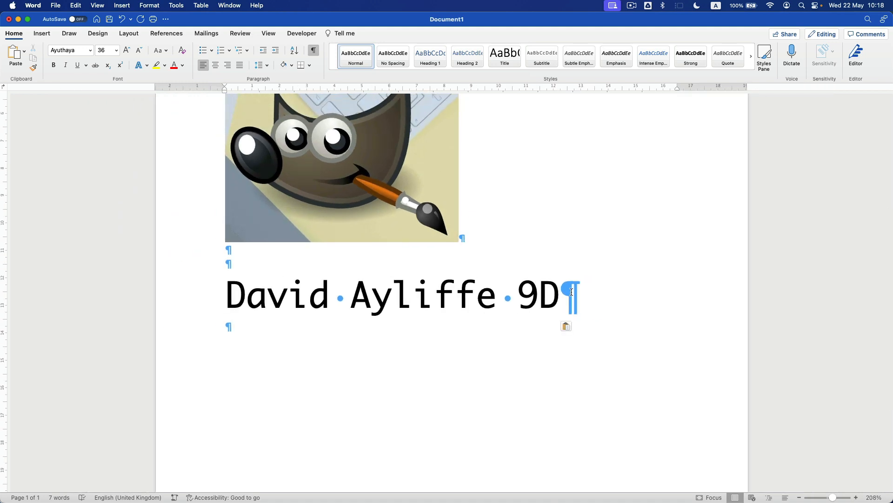
{"action": "double_click", "coordinate": [572, 291]}
{"action": "left_click", "coordinate": [312, 55]}
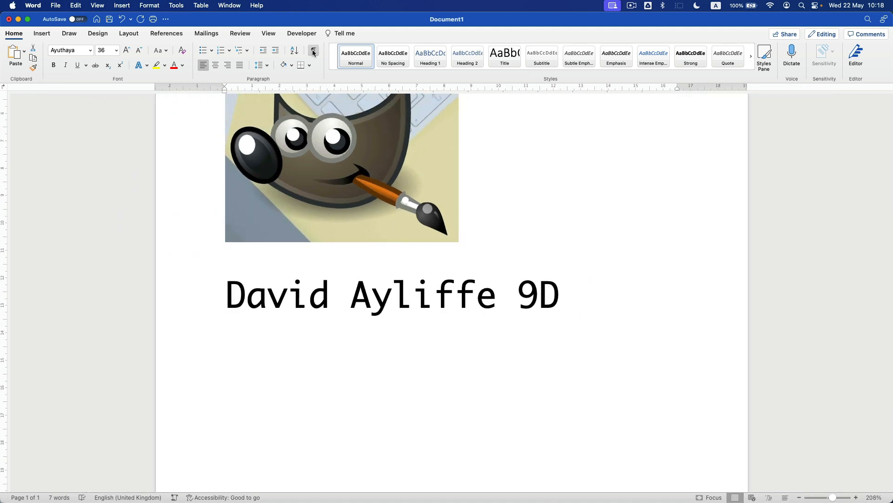
{"action": "left_click", "coordinate": [312, 55]}
{"action": "left_click", "coordinate": [189, 309]}
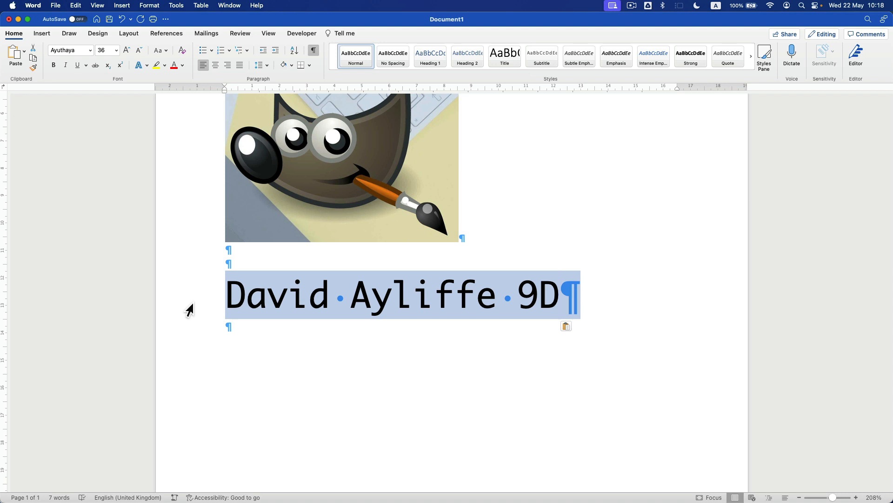
{"action": "left_click", "coordinate": [516, 306]}
{"action": "key", "text": "BackSpace"}
{"action": "key", "text": "Return"}
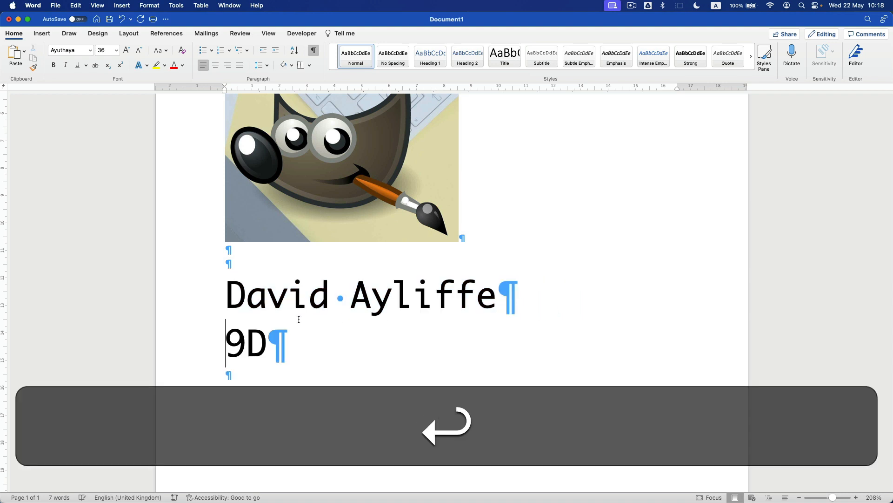
- Make the name and class lines italic and purple
{"action": "left_click_drag", "start_coordinate": [222, 301], "coordinate": [297, 347]}
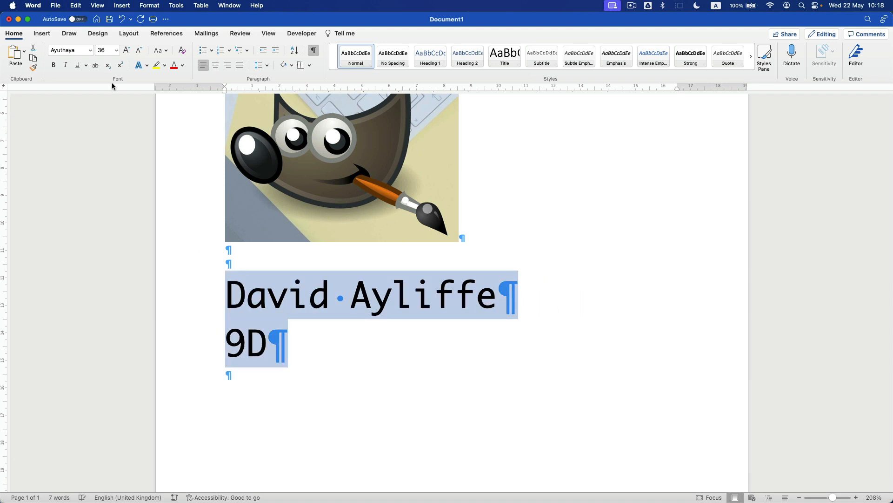
{"action": "left_click", "coordinate": [66, 65]}
{"action": "left_click", "coordinate": [183, 66]}
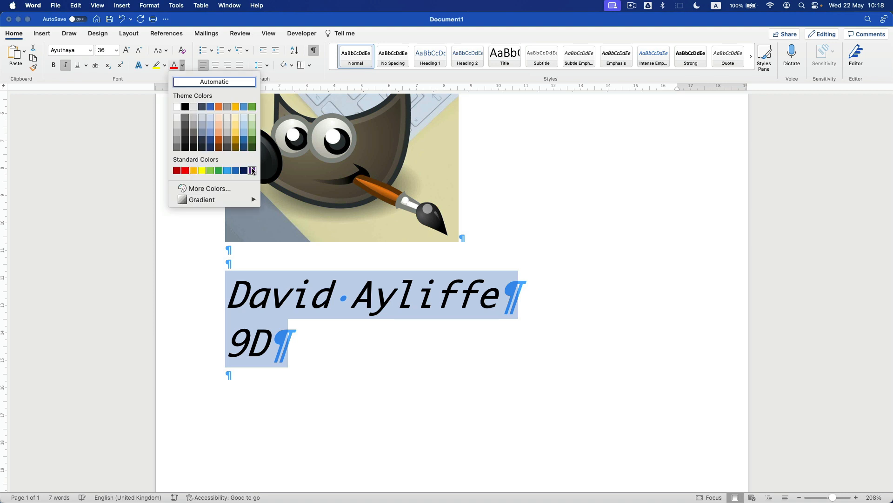
{"action": "left_click", "coordinate": [252, 170]}
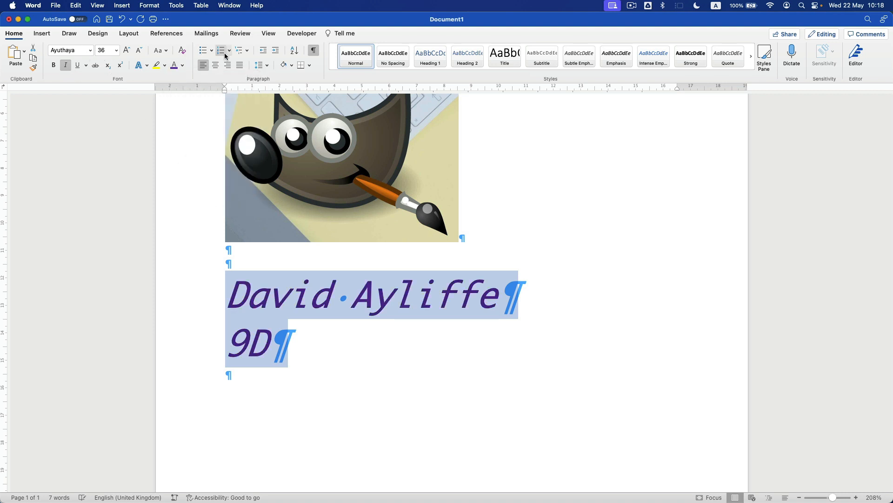
- Centre the name and class lines, the title and the GIMP image
{"action": "left_click", "coordinate": [215, 66]}
{"action": "scroll", "coordinate": [259, 199], "scroll_direction": "down", "scroll_amount": 5}
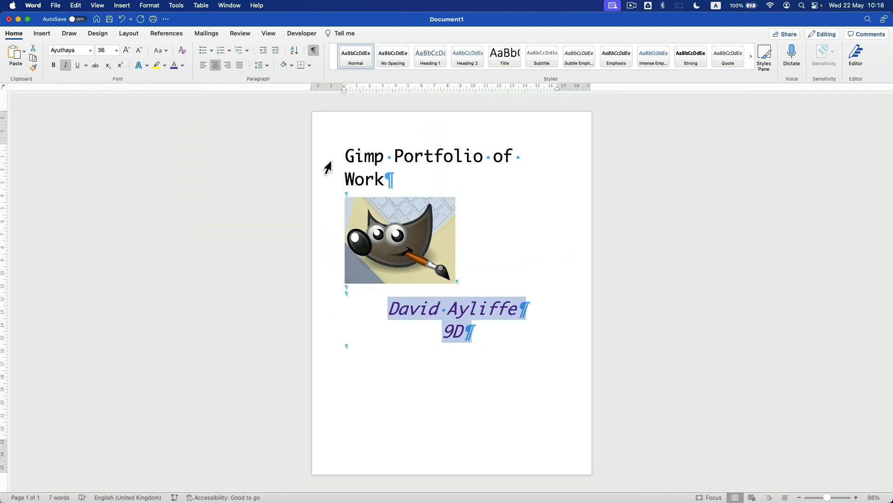
{"action": "left_click_drag", "start_coordinate": [332, 161], "coordinate": [341, 237]}
{"action": "left_click", "coordinate": [215, 65]}
{"action": "left_click", "coordinate": [362, 266]}
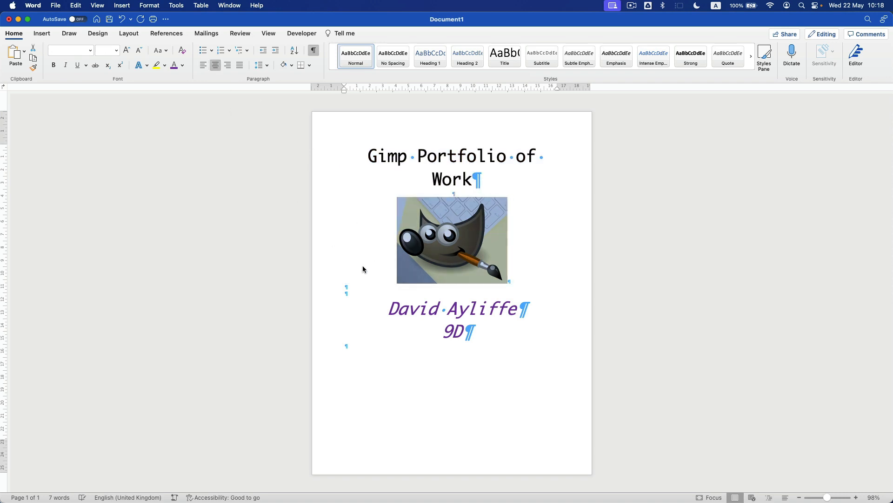
- Remove the blank line above the name
{"action": "scroll", "coordinate": [372, 274], "scroll_direction": "up", "scroll_amount": 2}
{"action": "left_click", "coordinate": [365, 309]}
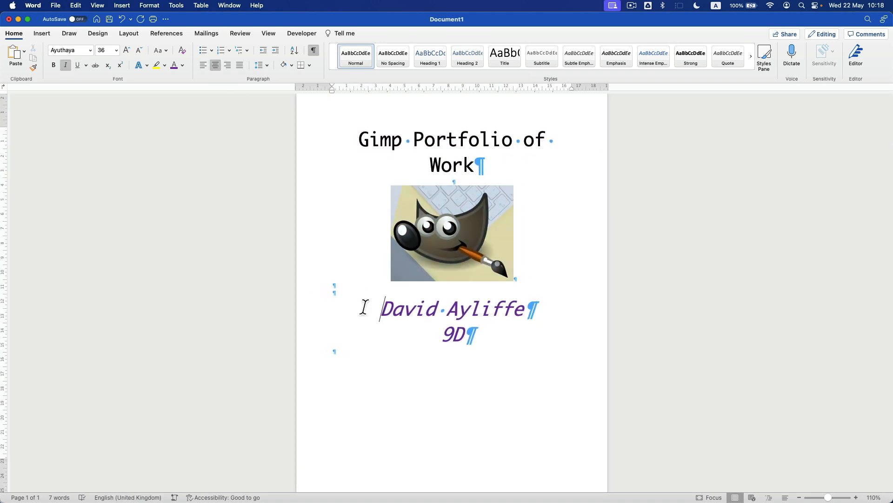
{"action": "key", "text": "BackSpace"}
{"action": "left_click", "coordinate": [357, 351]}
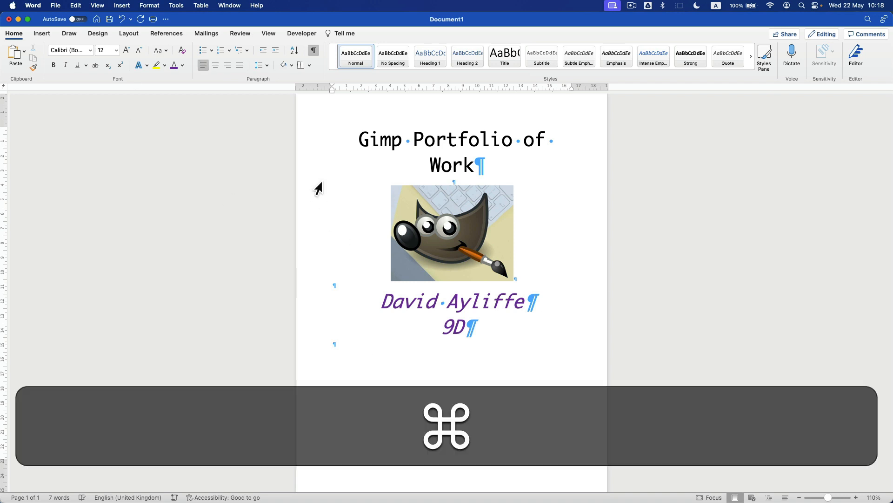
- Save the portfolio to the Documents folder as 'Gimp Portfolio of Work.docx'
{"action": "key", "text": "super+s"}
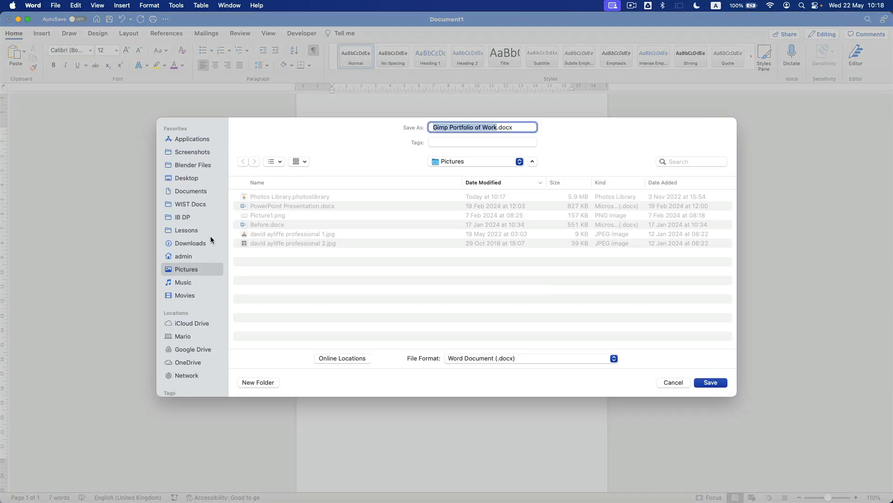
{"action": "left_click", "coordinate": [189, 192]}
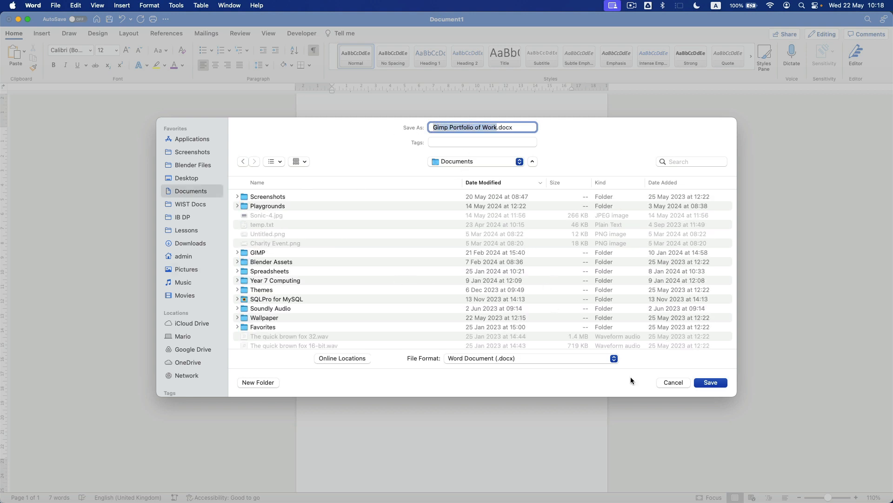
{"action": "left_click", "coordinate": [711, 383]}
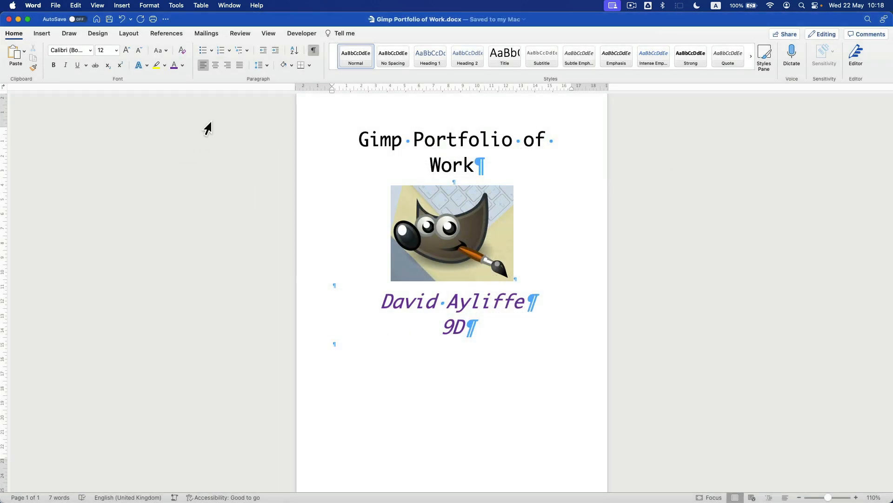
- Insert a page break after the 9D class line
{"action": "left_click", "coordinate": [129, 34]}
{"action": "left_click", "coordinate": [115, 52]}
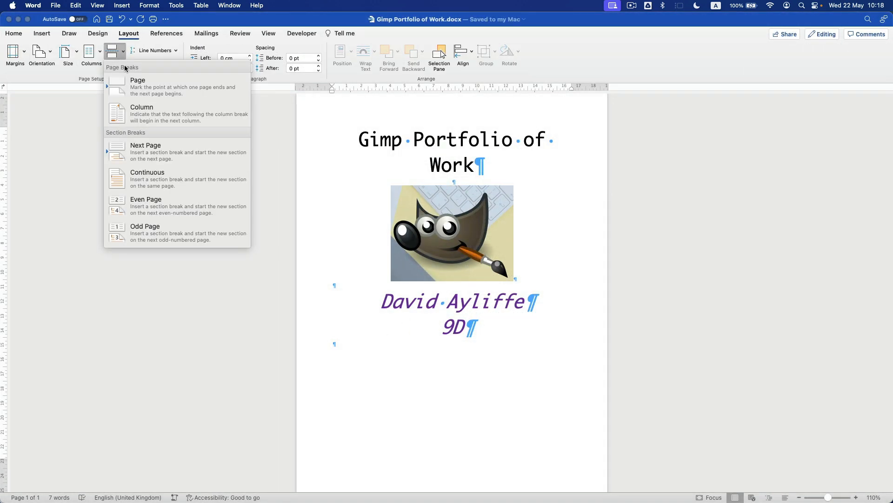
{"action": "left_click", "coordinate": [138, 89]}
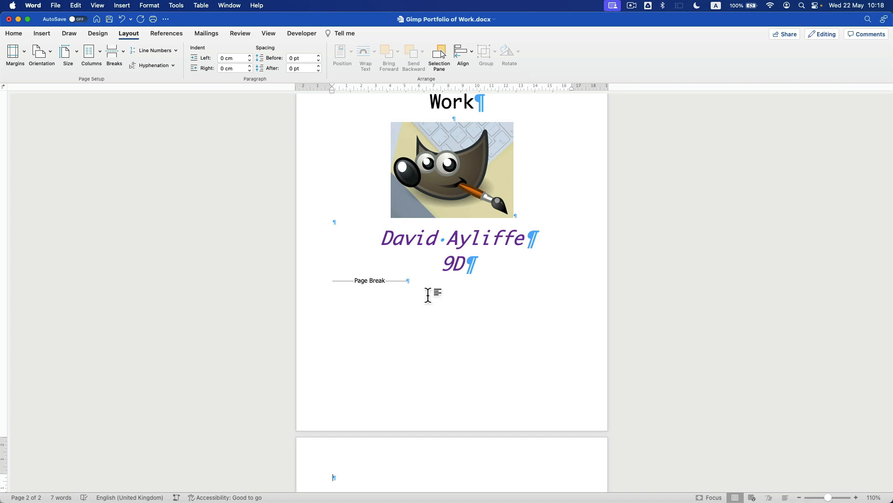
{"action": "left_click_drag", "start_coordinate": [428, 294], "coordinate": [295, 289]}
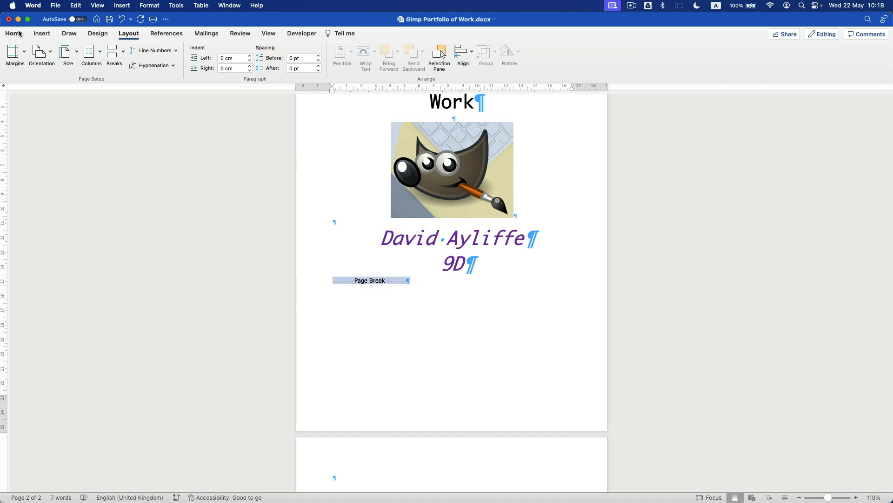
- With formatting marks shown, place the caret after the page break and add empty lines on page 2
{"action": "left_click", "coordinate": [14, 33]}
{"action": "left_click", "coordinate": [313, 51]}
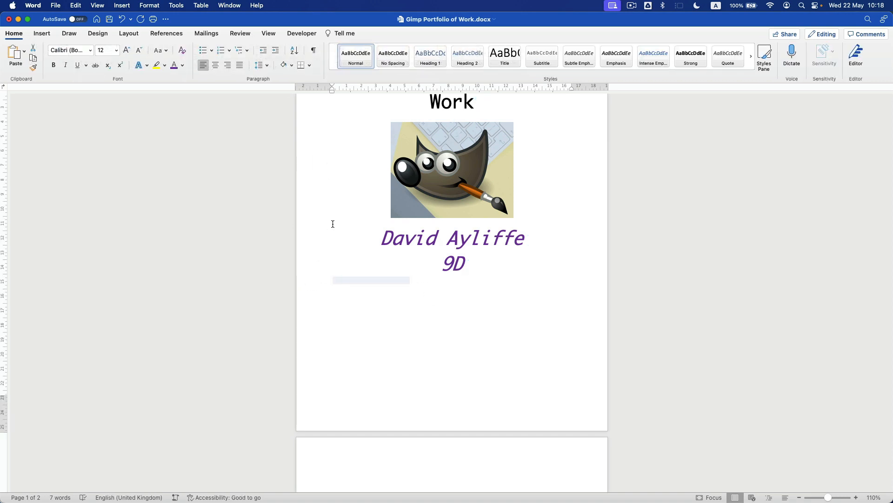
{"action": "left_click", "coordinate": [380, 263]}
{"action": "scroll", "coordinate": [331, 194], "scroll_direction": "up", "scroll_amount": 3}
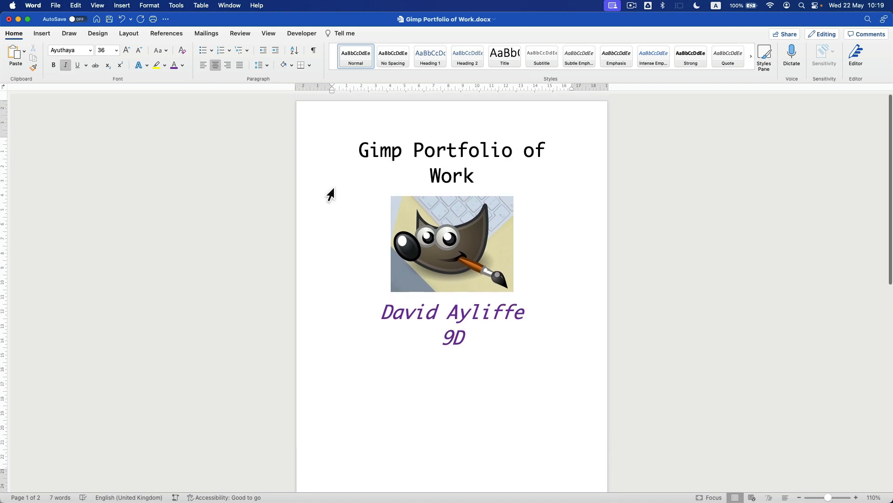
{"action": "left_click", "coordinate": [320, 49]}
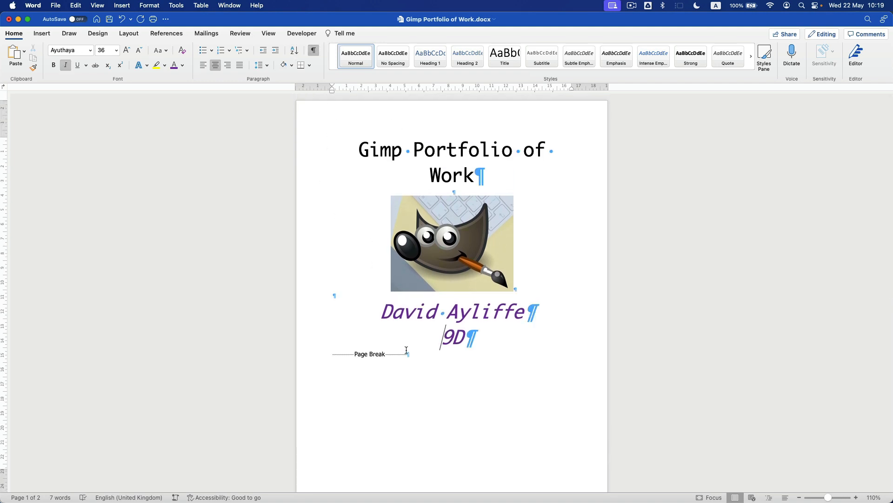
{"action": "left_click", "coordinate": [305, 354], "text": "shift"}
{"action": "left_click", "coordinate": [447, 366]}
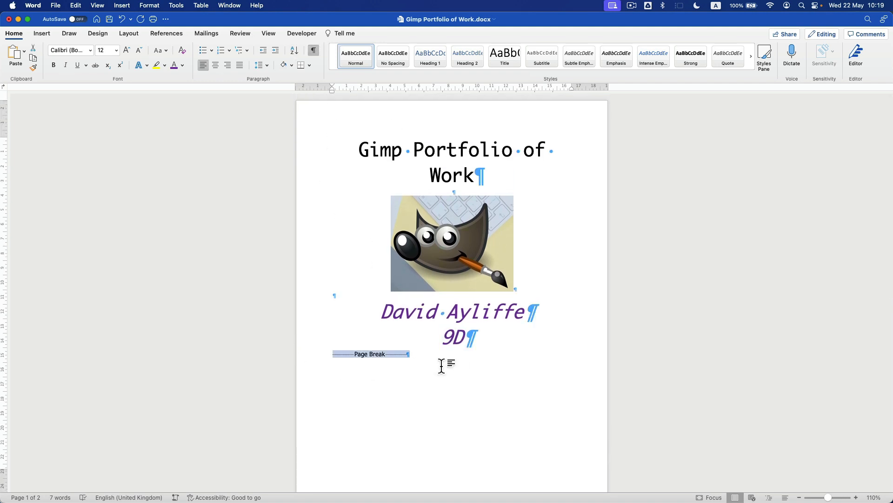
{"action": "scroll", "coordinate": [429, 356], "scroll_direction": "down", "scroll_amount": 3}
{"action": "scroll", "coordinate": [428, 355], "scroll_direction": "down", "scroll_amount": 1}
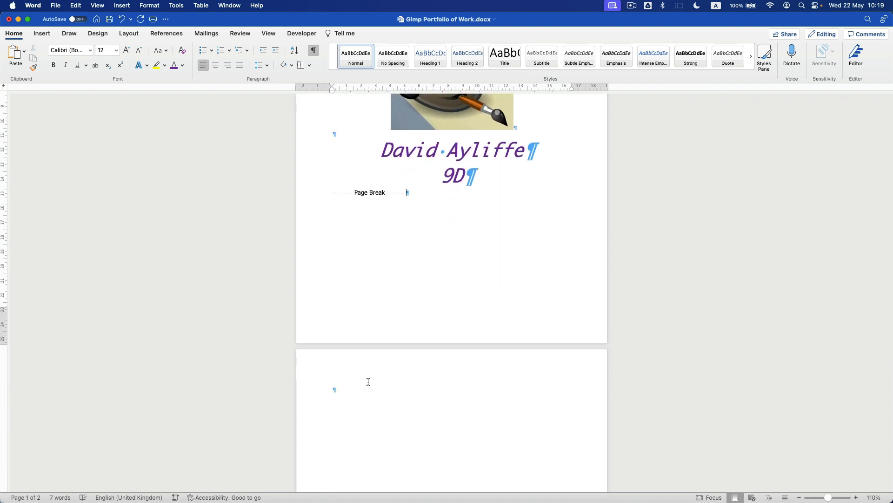
{"action": "key", "text": "Return"}
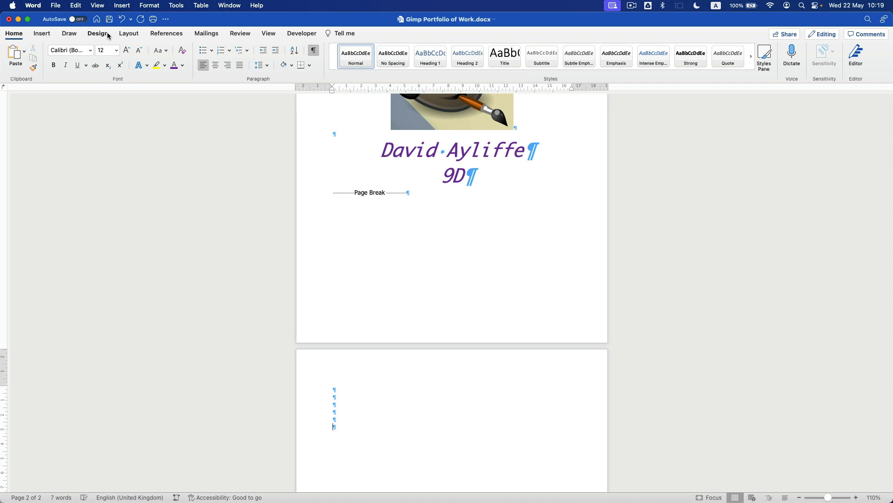
- Insert a Next Page section break at the end of page 2
{"action": "left_click", "coordinate": [128, 33]}
{"action": "left_click", "coordinate": [112, 52]}
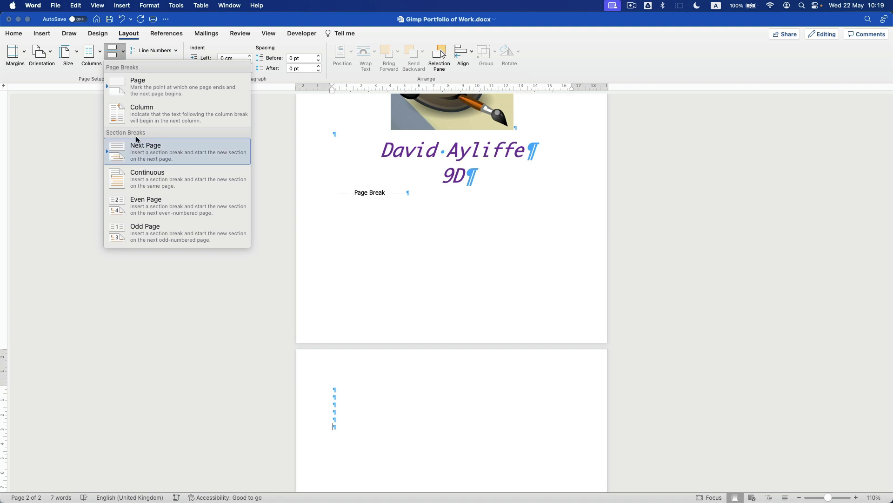
{"action": "left_click", "coordinate": [163, 158]}
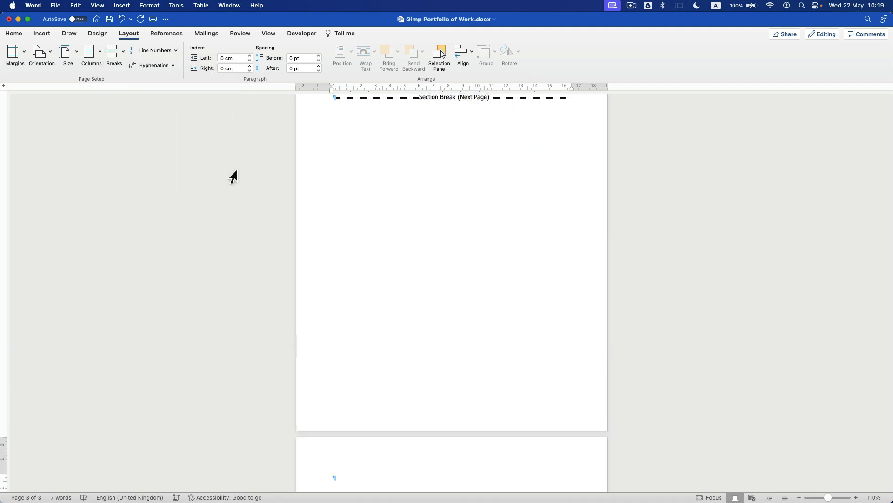
{"action": "scroll", "coordinate": [427, 268], "scroll_direction": "up", "scroll_amount": 10}
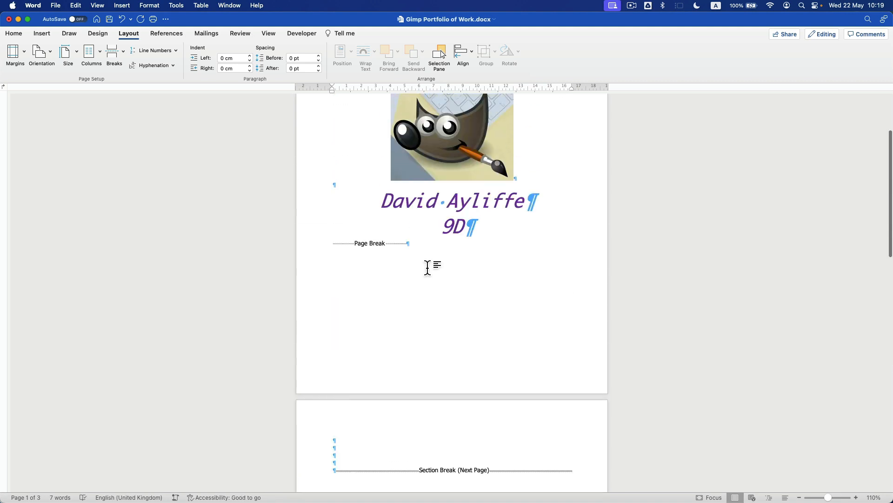
{"action": "left_click", "coordinate": [354, 244]}
{"action": "scroll", "coordinate": [389, 263], "scroll_direction": "down", "scroll_amount": 5}
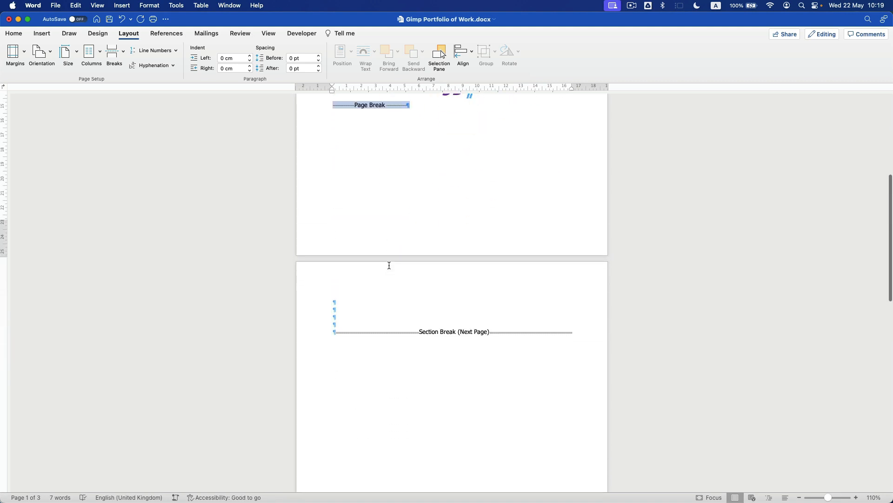
- Check the page and section breaks, delete the selected extra lines, and move onto page 3
{"action": "left_click", "coordinate": [319, 310]}
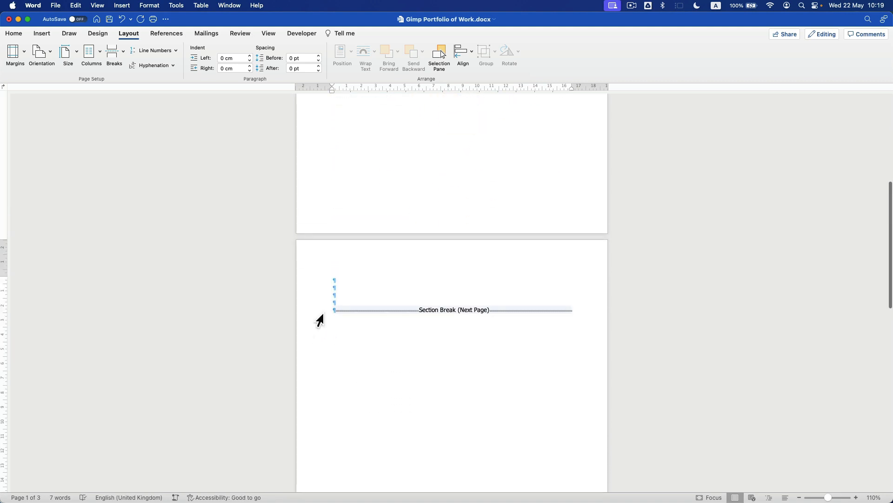
{"action": "left_click", "coordinate": [407, 294]}
{"action": "scroll", "coordinate": [430, 282], "scroll_direction": "up", "scroll_amount": 10}
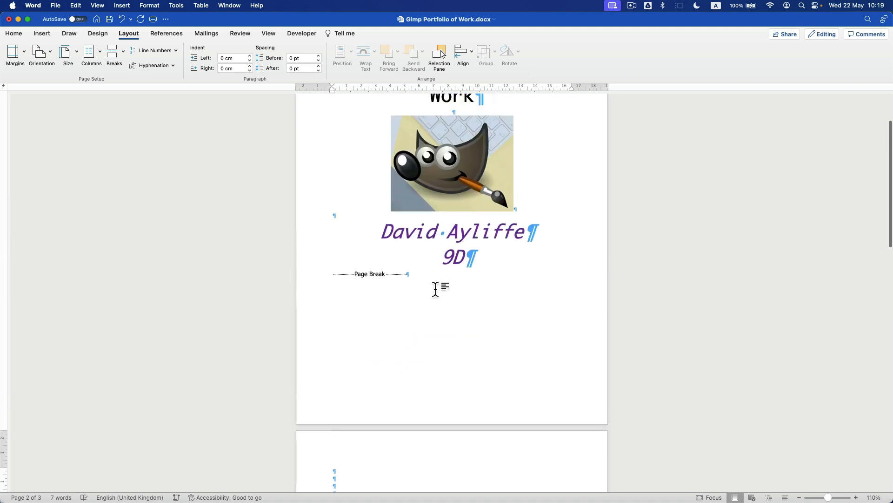
{"action": "scroll", "coordinate": [435, 289], "scroll_direction": "down", "scroll_amount": 6}
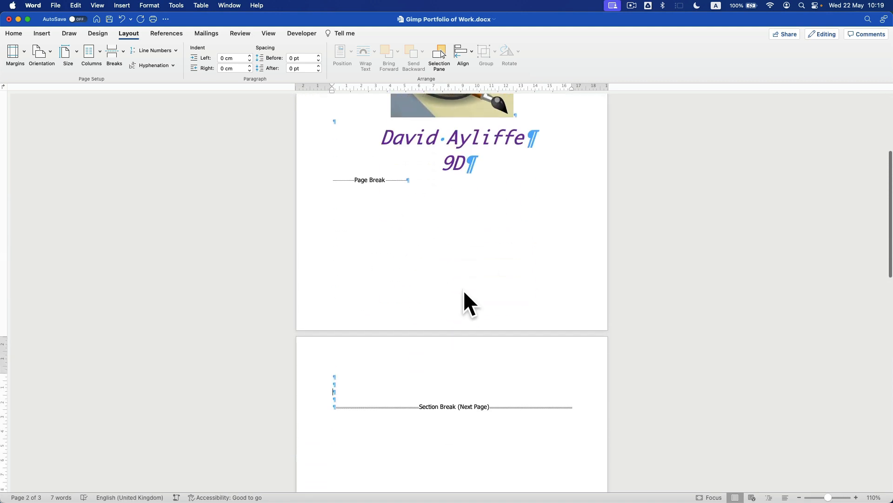
{"action": "scroll", "coordinate": [439, 274], "scroll_direction": "down", "scroll_amount": 5}
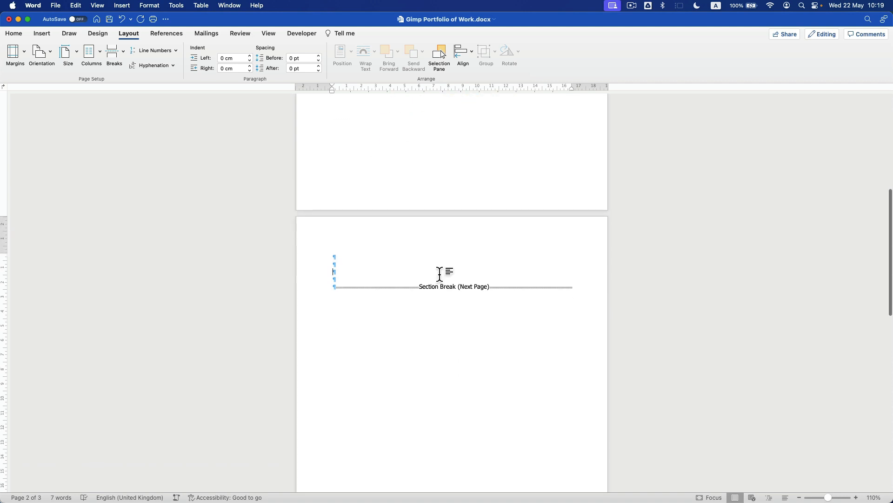
{"action": "left_click", "coordinate": [325, 293]}
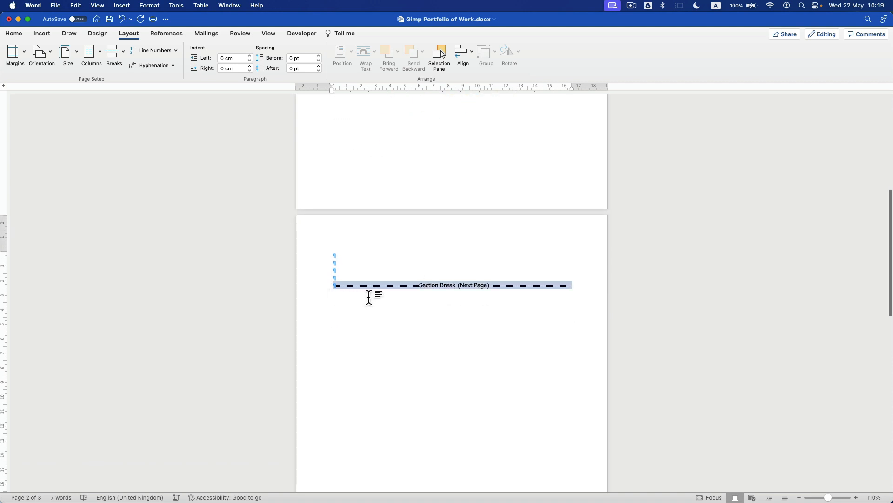
{"action": "scroll", "coordinate": [399, 288], "scroll_direction": "up", "scroll_amount": 3}
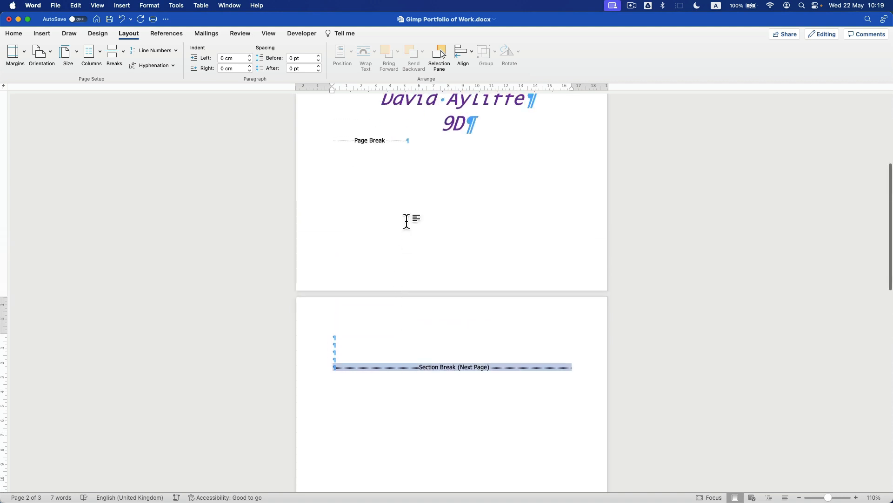
{"action": "left_click_drag", "start_coordinate": [406, 222], "coordinate": [418, 335]}
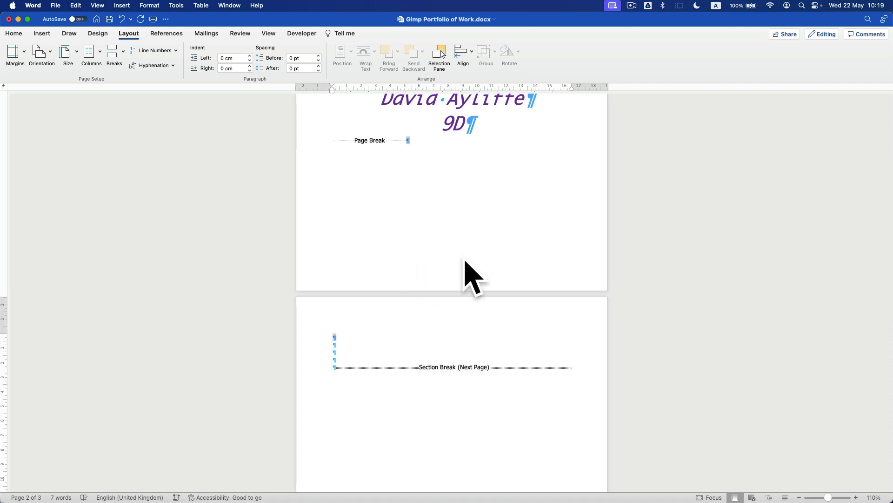
{"action": "key", "text": "BackSpace"}
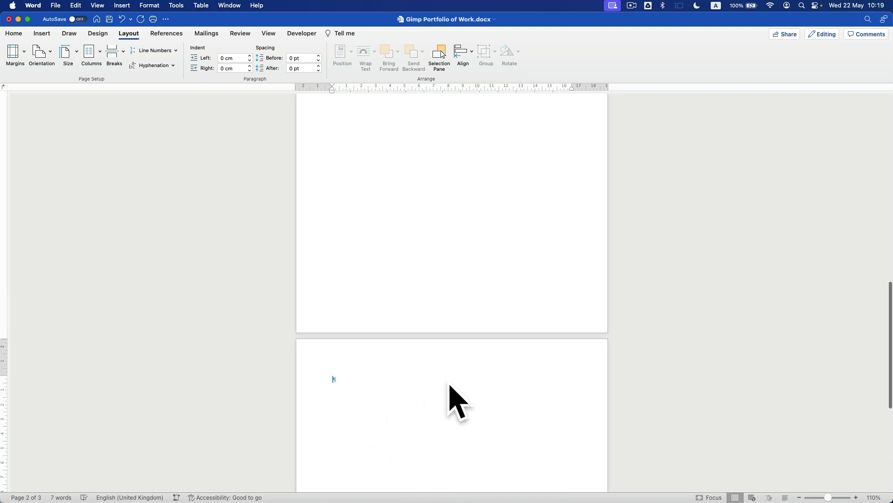
{"action": "left_click", "coordinate": [339, 377]}
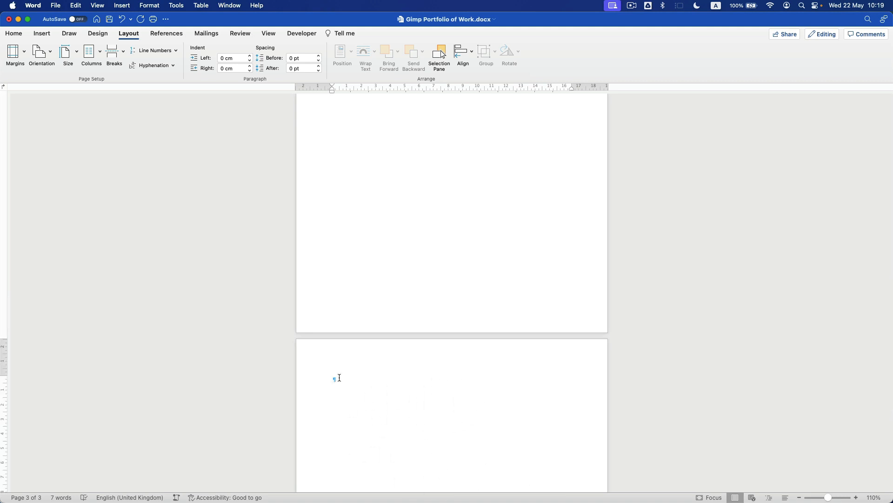
- Give page 3 A3 paper size with Narrow margins
{"action": "left_click", "coordinate": [68, 57]}
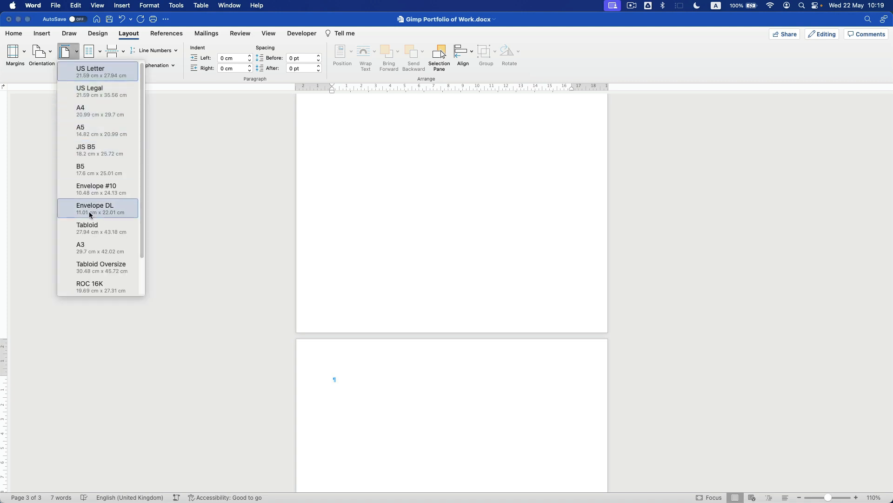
{"action": "left_click", "coordinate": [89, 249]}
{"action": "left_click", "coordinate": [17, 56]}
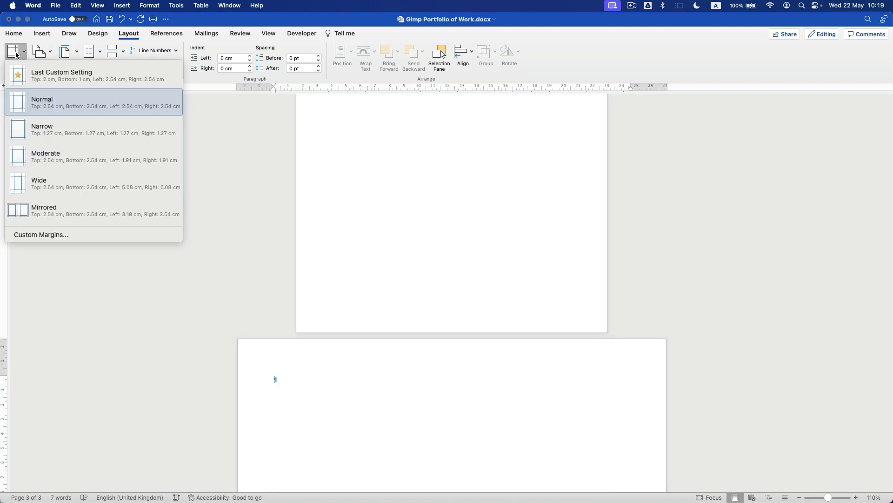
{"action": "left_click", "coordinate": [44, 135]}
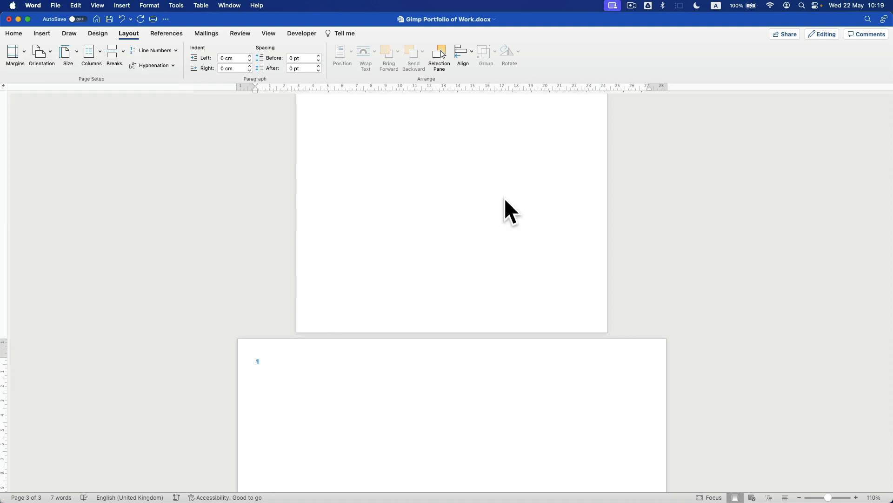
{"action": "scroll", "coordinate": [428, 227], "scroll_direction": "up", "scroll_amount": 6}
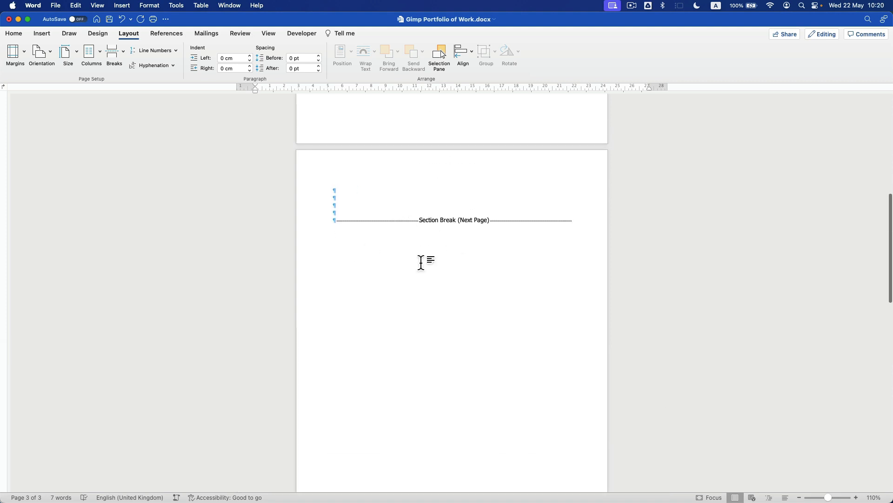
{"action": "scroll", "coordinate": [421, 261], "scroll_direction": "up", "scroll_amount": 4}
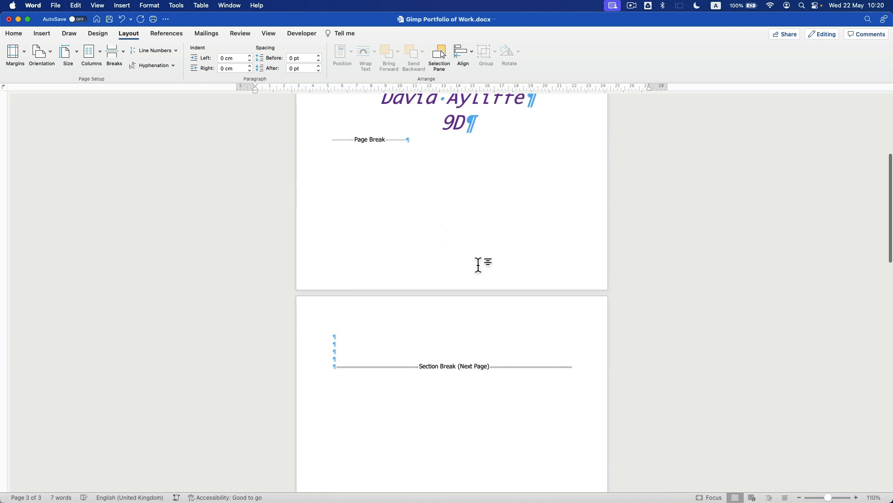
{"action": "scroll", "coordinate": [397, 266], "scroll_direction": "up", "scroll_amount": 6}
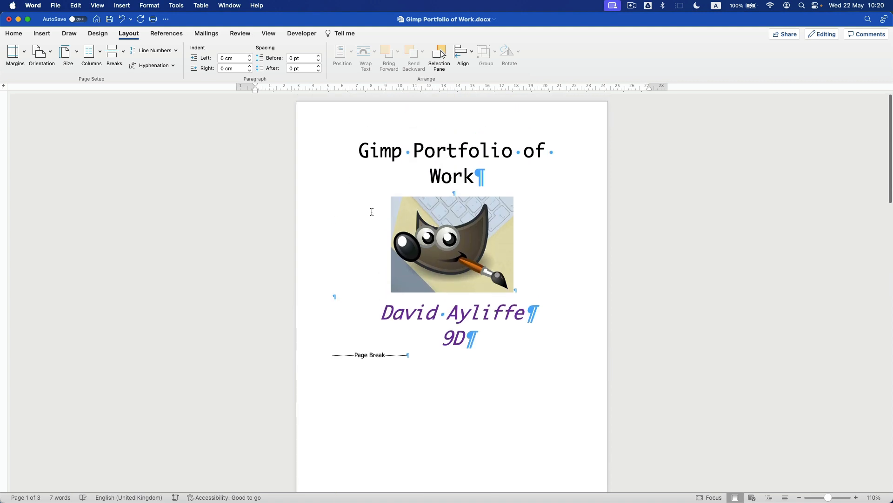
{"action": "left_click", "coordinate": [65, 52]}
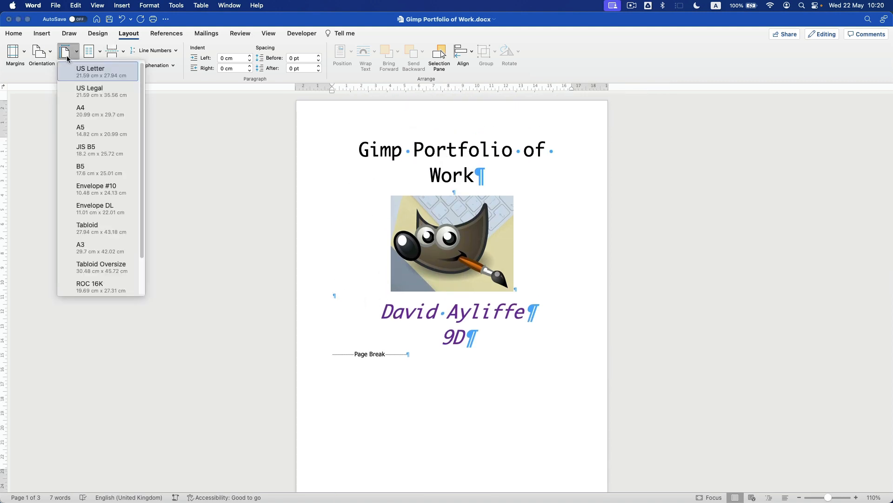
- Set the first section's pages to A4 paper size, then place the caret on the empty third page
{"action": "left_click", "coordinate": [95, 113]}
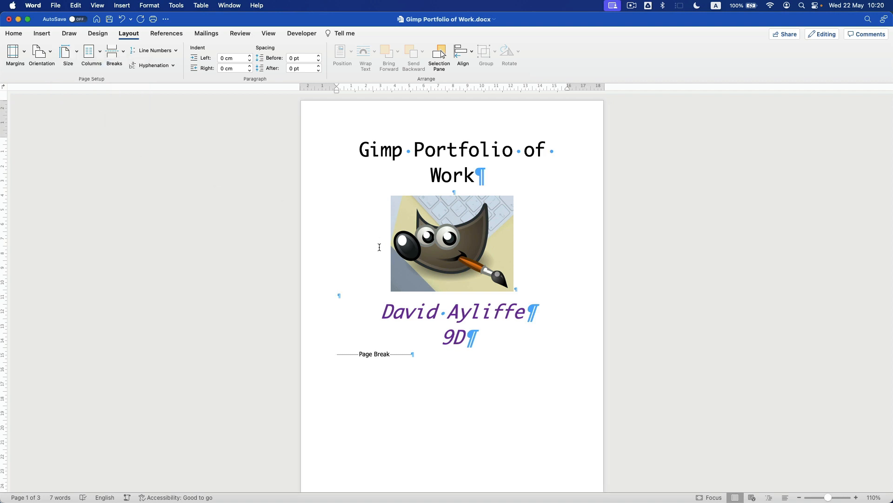
{"action": "scroll", "coordinate": [379, 247], "scroll_direction": "down", "scroll_amount": 10}
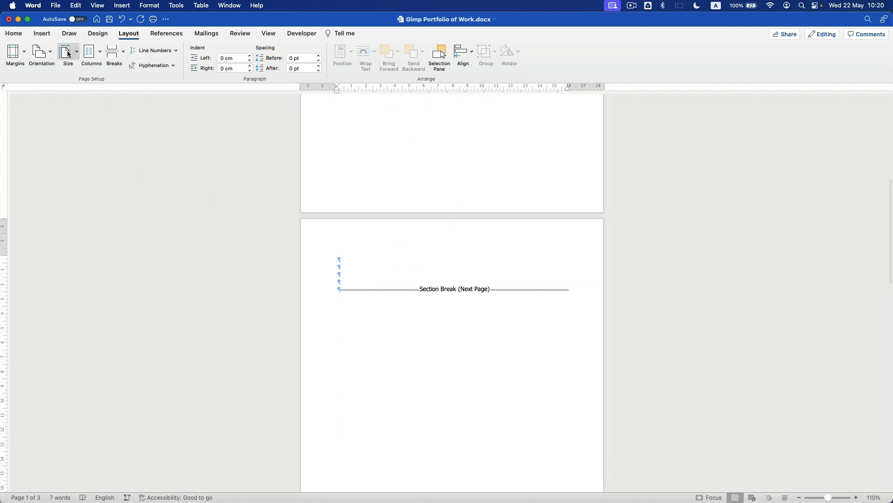
{"action": "left_click", "coordinate": [68, 54]}
{"action": "left_click", "coordinate": [379, 265]}
{"action": "scroll", "coordinate": [373, 261], "scroll_direction": "up", "scroll_amount": 10}
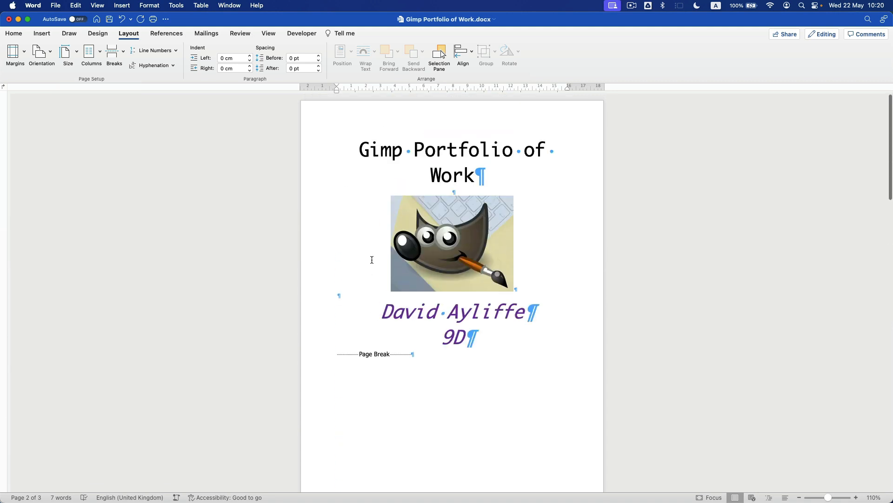
{"action": "scroll", "coordinate": [361, 209], "scroll_direction": "down", "scroll_amount": 6}
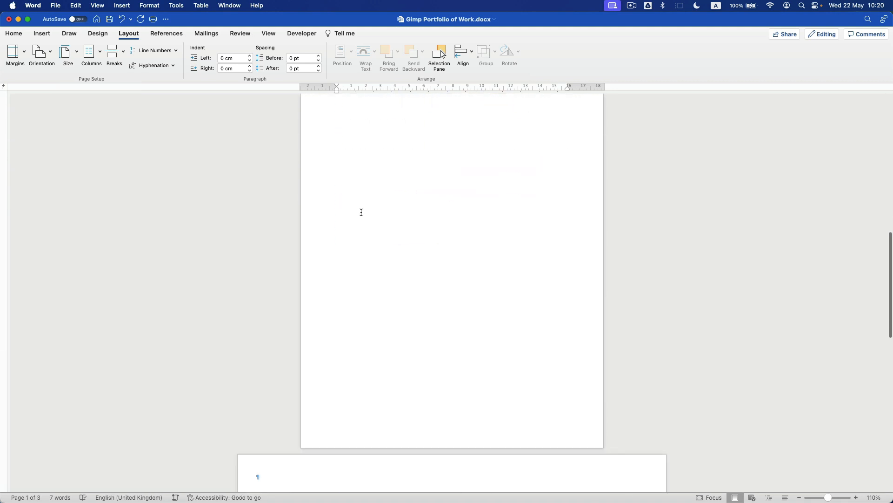
{"action": "left_click", "coordinate": [300, 278]}
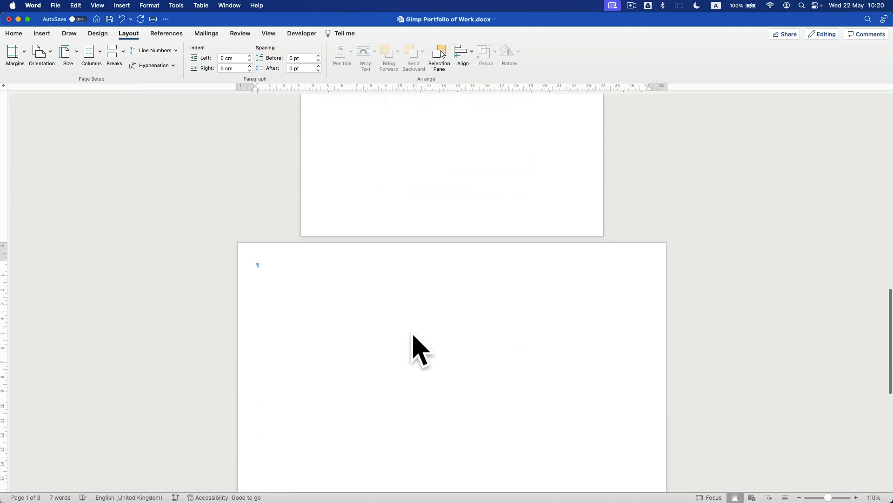
{"action": "left_click", "coordinate": [50, 51]}
- Switch the third page to Landscape orientation
{"action": "left_click", "coordinate": [331, 316]}
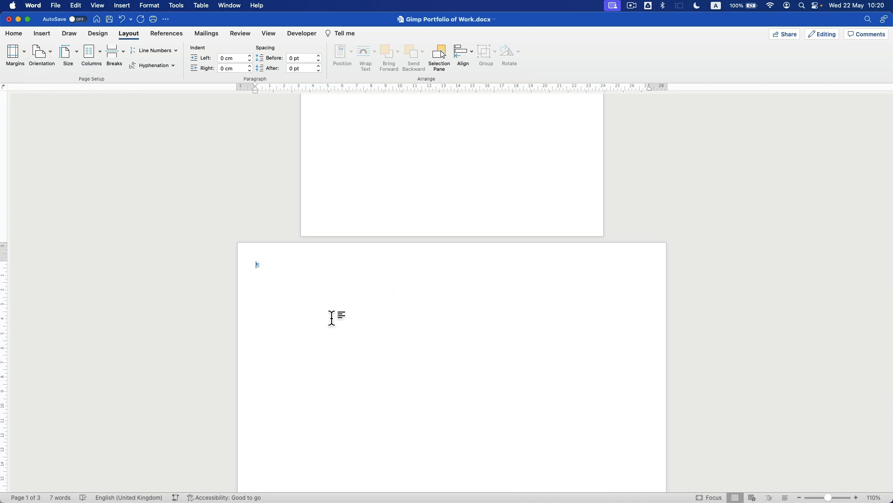
{"action": "left_click", "coordinate": [43, 52]}
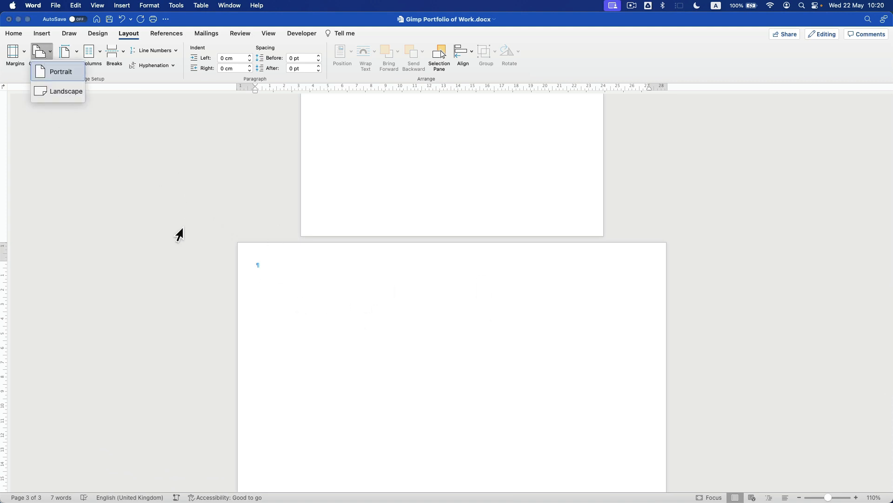
{"action": "left_click", "coordinate": [61, 92]}
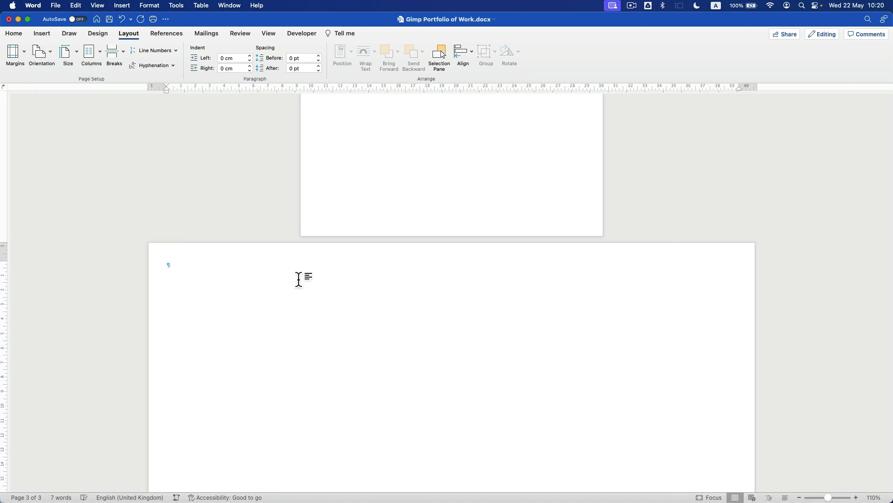
{"action": "scroll", "coordinate": [299, 280], "scroll_direction": "down", "scroll_amount": 4}
{"action": "scroll", "coordinate": [298, 279], "scroll_direction": "down", "scroll_amount": 4}
{"action": "scroll", "coordinate": [412, 284], "scroll_direction": "up", "scroll_amount": 15}
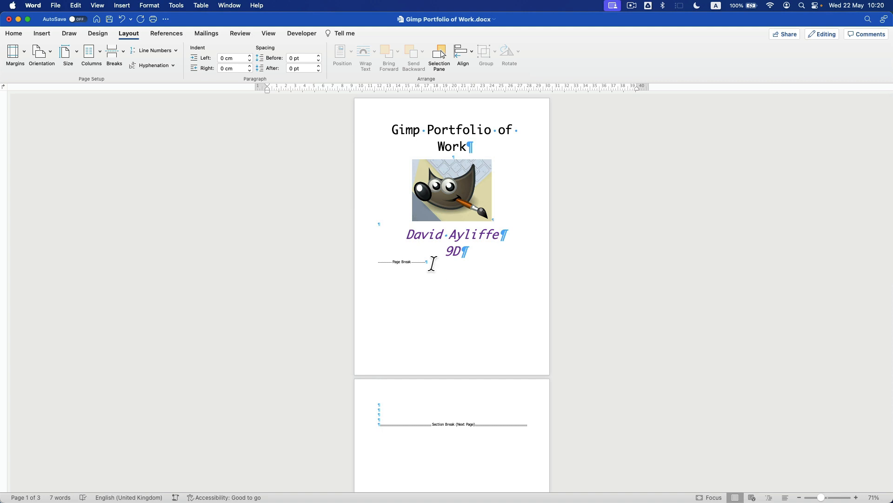
- Save the document with Cmd+S
{"action": "key", "text": "super+s"}
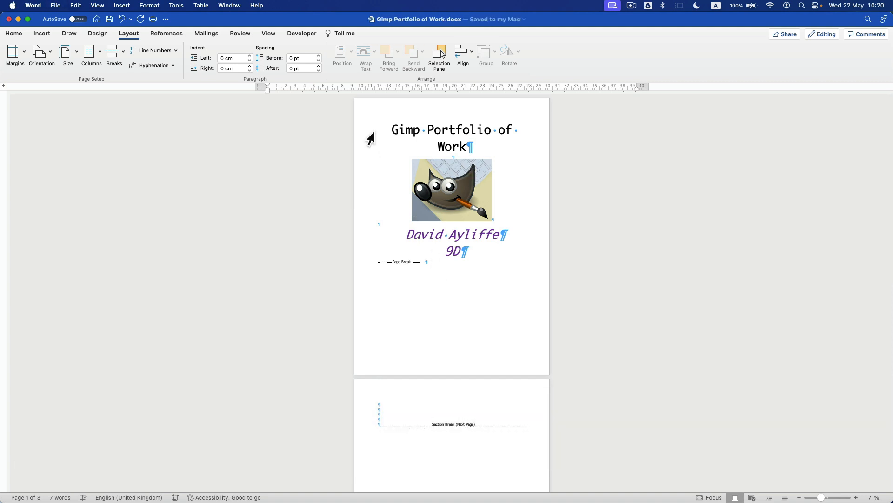
{"action": "scroll", "coordinate": [428, 363], "scroll_direction": "down", "scroll_amount": 10}
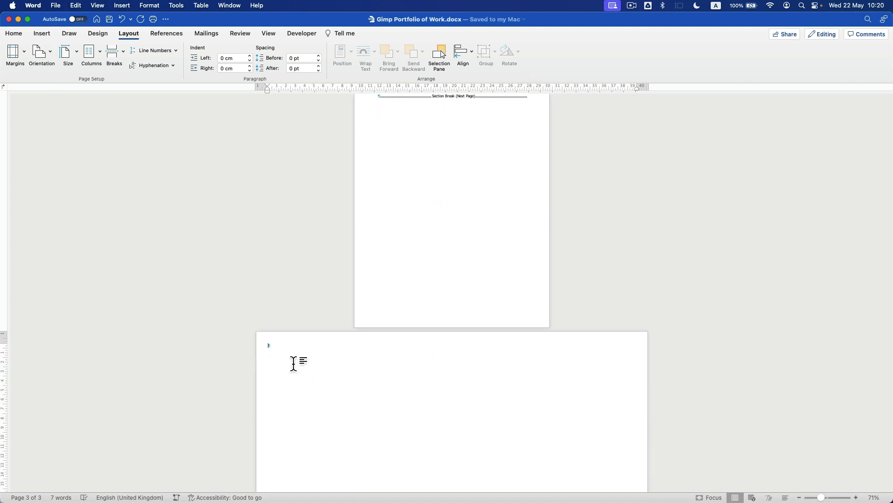
{"action": "scroll", "coordinate": [291, 363], "scroll_direction": "up", "scroll_amount": 5}
- Apply Normal margins to the landscape third page
{"action": "left_click", "coordinate": [14, 52]}
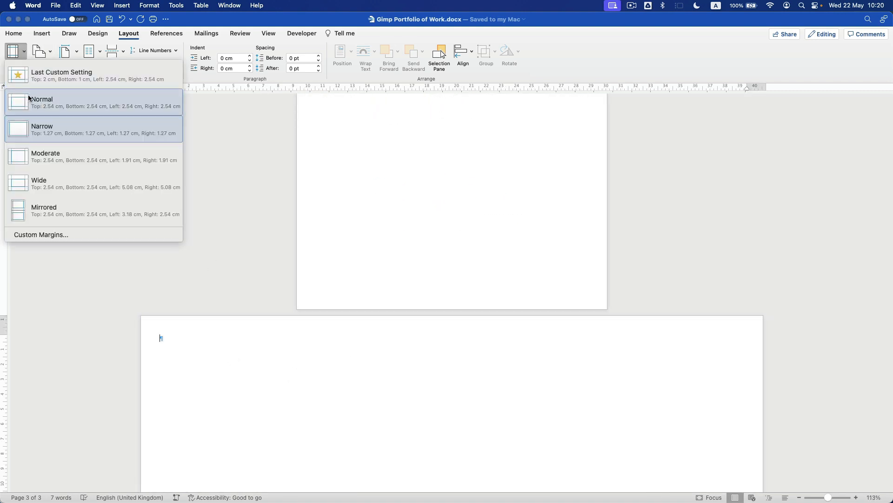
{"action": "left_click", "coordinate": [60, 102]}
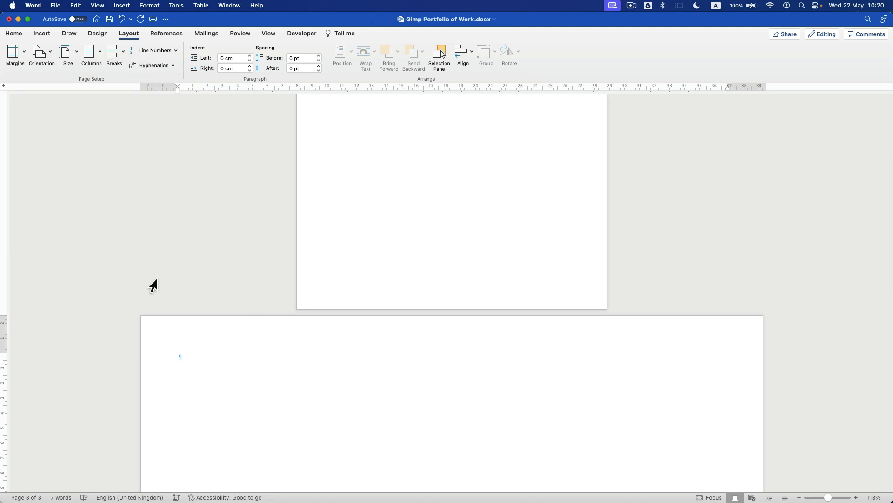
{"action": "left_click", "coordinate": [16, 52]}
{"action": "left_click", "coordinate": [258, 205]}
- Type the heading 'Lesson 01 – Worked Example' on page 3 and start a new line
{"action": "type", "text": "Le"}
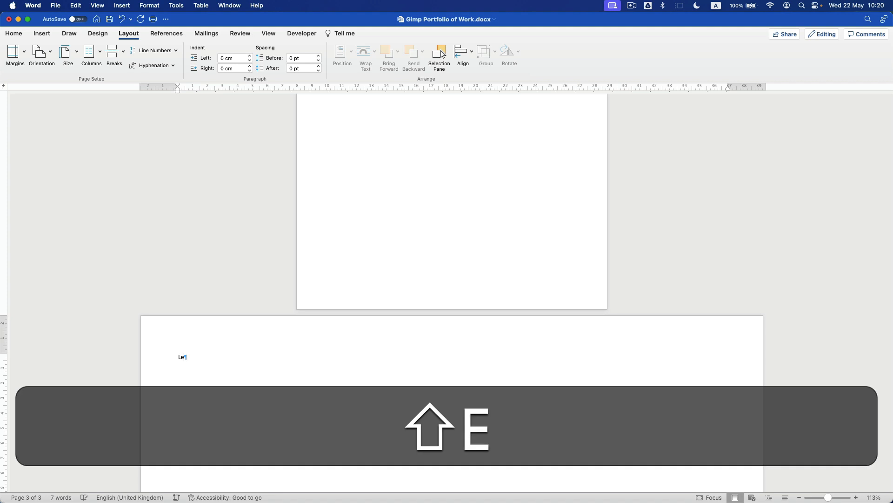
{"action": "type", "text": "sson 01 - "}
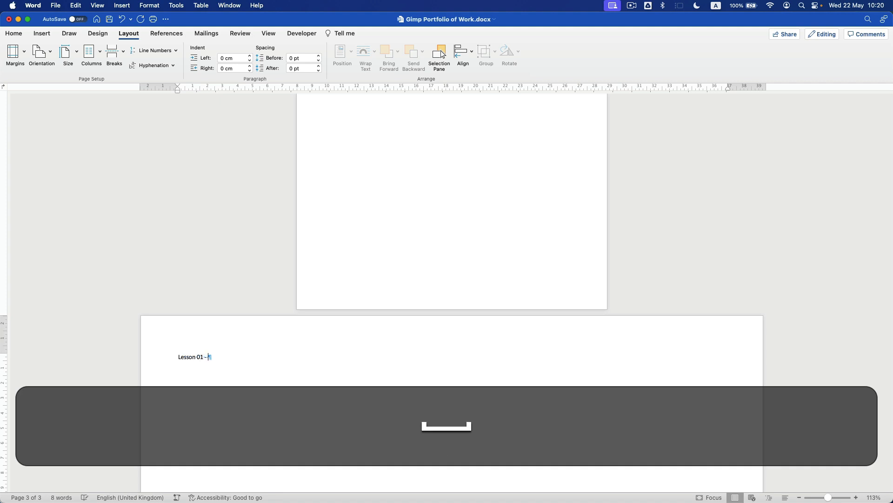
{"action": "type", "text": "Worked EWxam"}
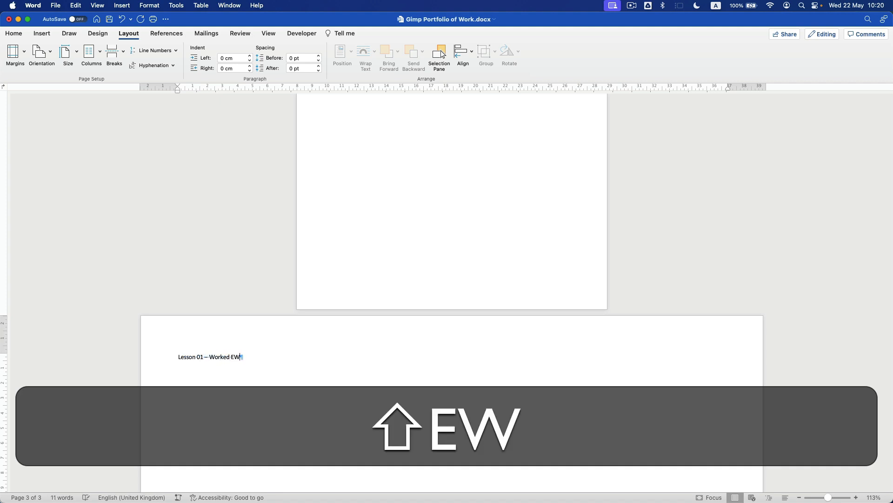
{"action": "key", "text": "BackSpace"}
{"action": "key", "text": "BackSpace"}
{"action": "key", "text": "BackSpace"}
{"action": "key", "text": "BackSpace"}
{"action": "type", "text": "xample"}
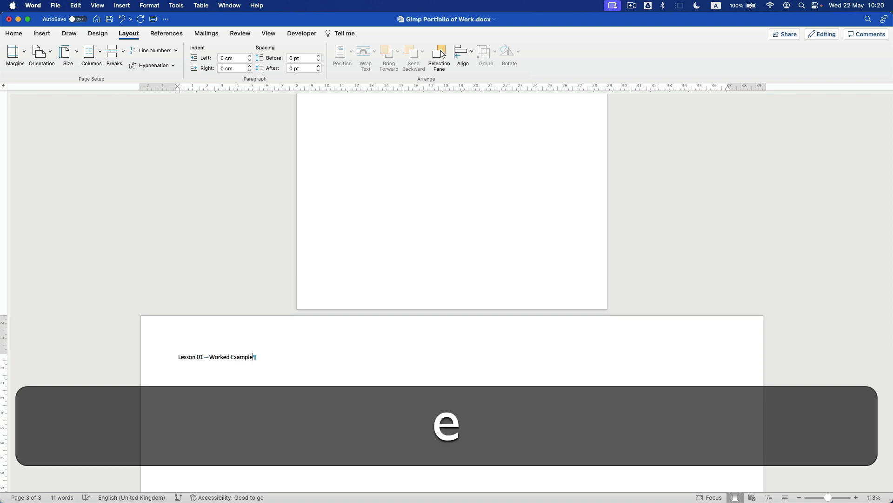
{"action": "key", "text": "Return"}
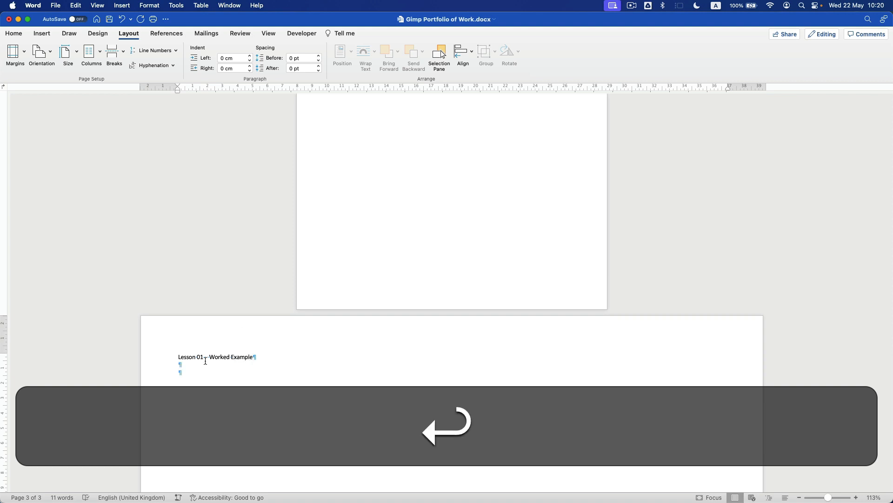
{"action": "left_click", "coordinate": [168, 359]}
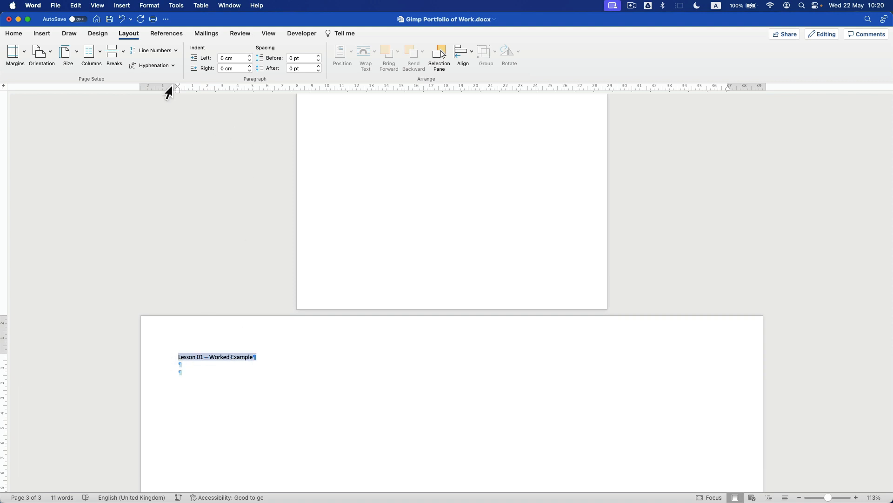
- Apply the Heading 2 style to the 'Lesson 01 – Worked Example' line
{"action": "left_click", "coordinate": [13, 35]}
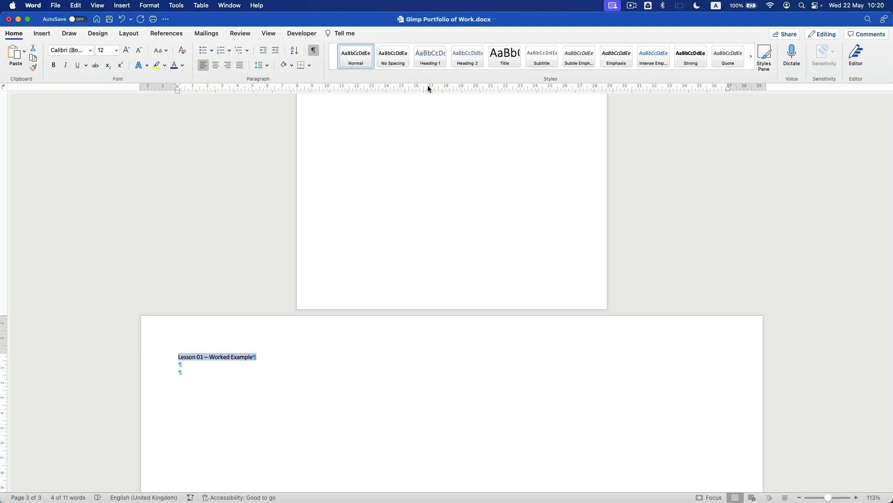
{"action": "left_click", "coordinate": [465, 64]}
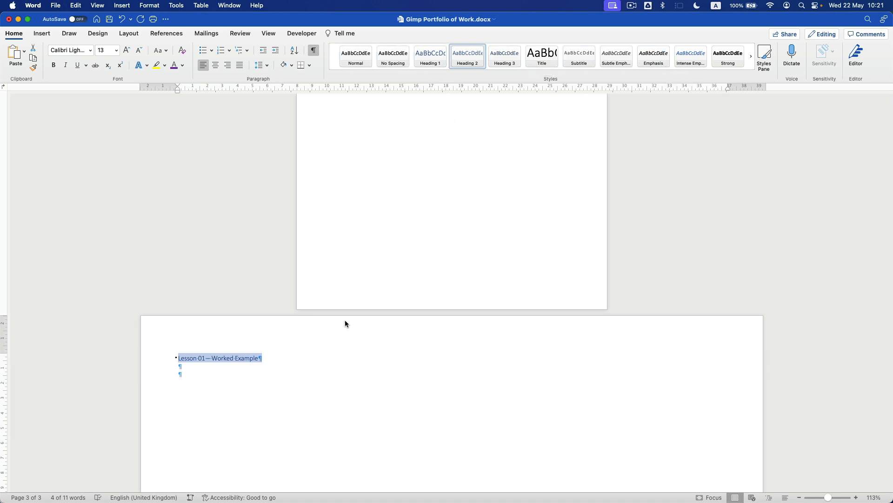
{"action": "scroll", "coordinate": [386, 304], "scroll_direction": "up", "scroll_amount": 20}
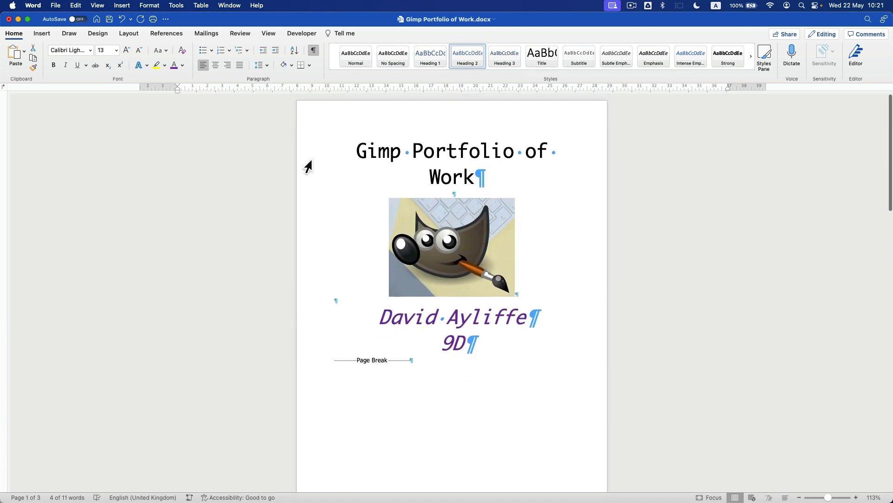
- Select the 'Gimp Portfolio of Work' title and update Heading 1 to match it
{"action": "left_click", "coordinate": [318, 179]}
{"action": "double_click", "coordinate": [315, 183]}
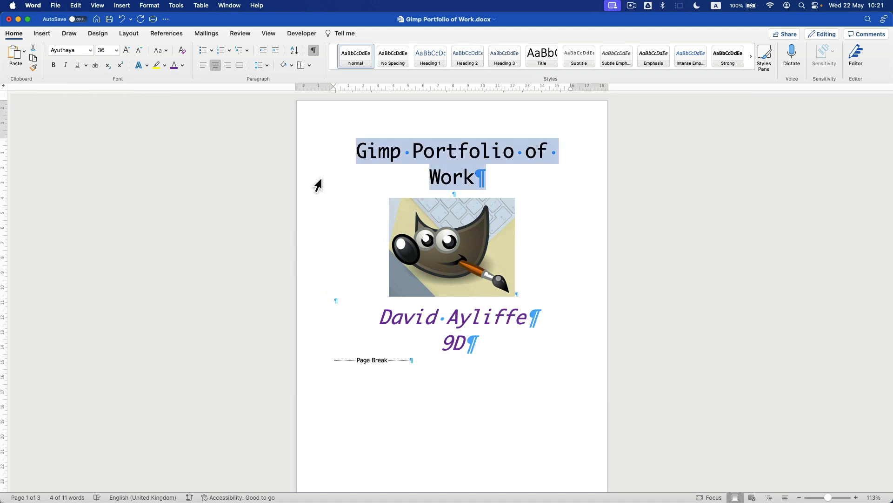
{"action": "right_click", "coordinate": [428, 58]}
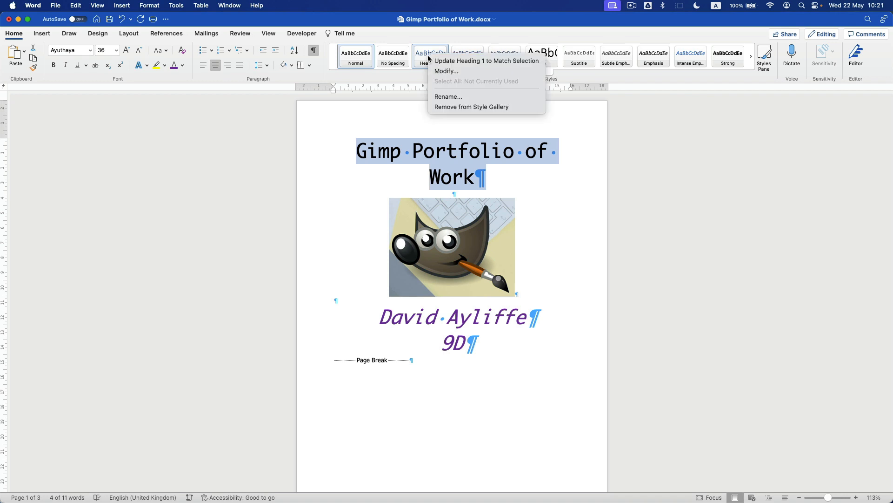
{"action": "left_click", "coordinate": [470, 61]}
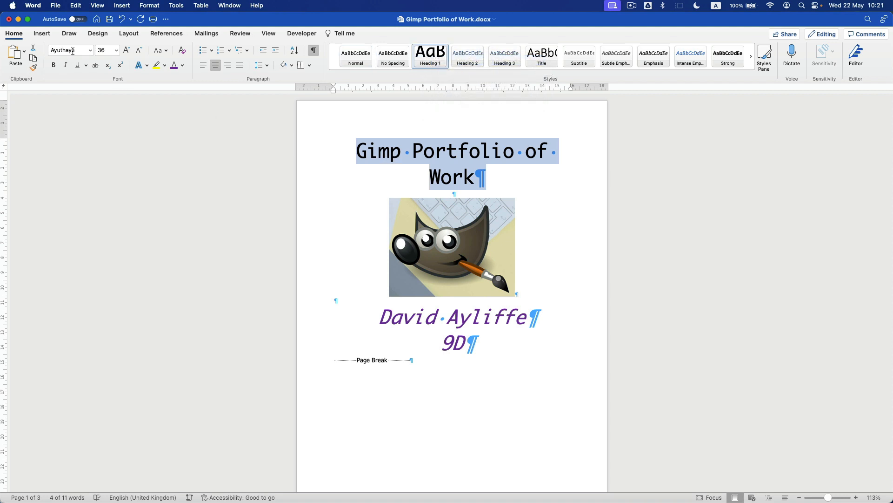
- Format the 'Lesson 01 – Worked Example' heading in Ayuthaya at 28 pt
{"action": "scroll", "coordinate": [454, 266], "scroll_direction": "down", "scroll_amount": 15}
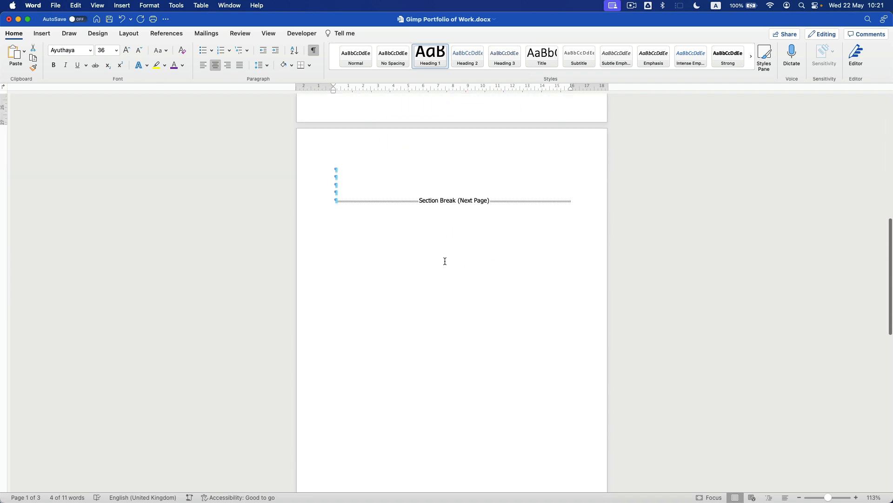
{"action": "scroll", "coordinate": [445, 261], "scroll_direction": "down", "scroll_amount": 3}
{"action": "left_click", "coordinate": [164, 262]}
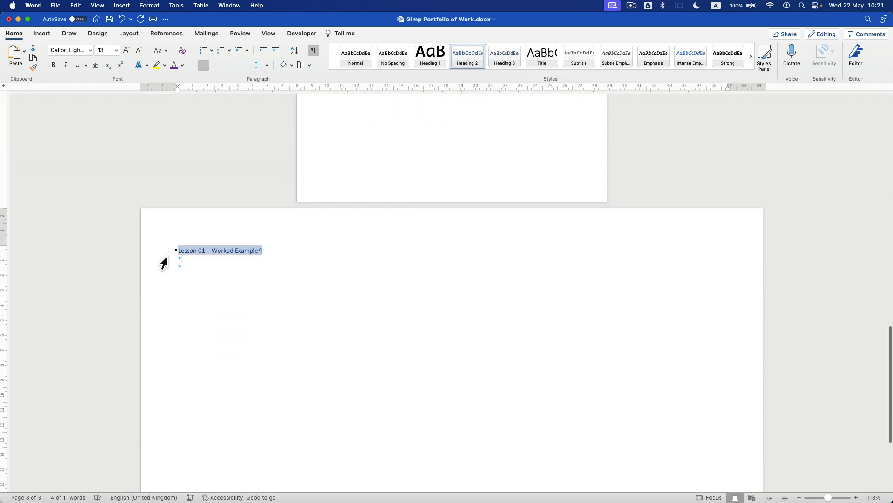
{"action": "left_click", "coordinate": [90, 51]}
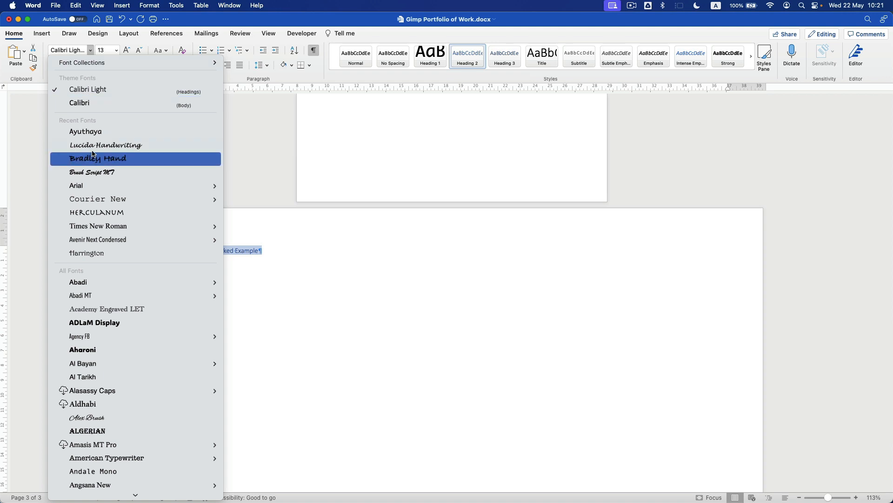
{"action": "left_click", "coordinate": [91, 134]}
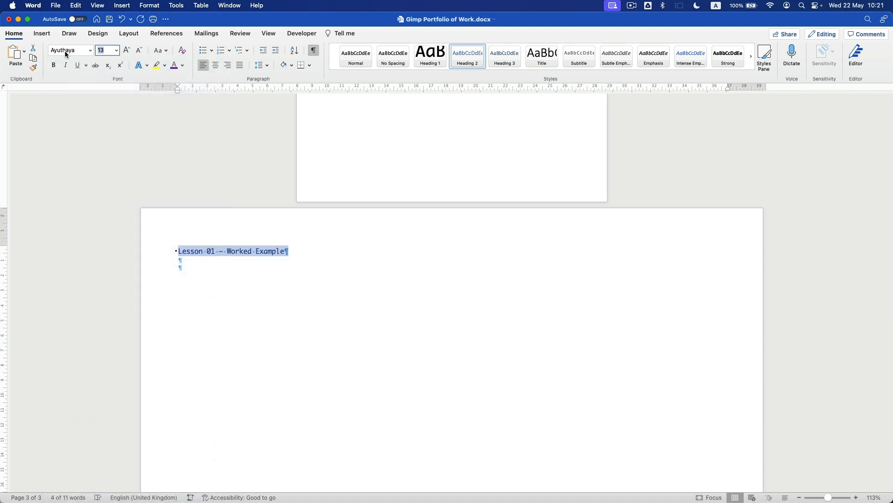
{"action": "type", "text": "28"}
{"action": "key", "text": "Return"}
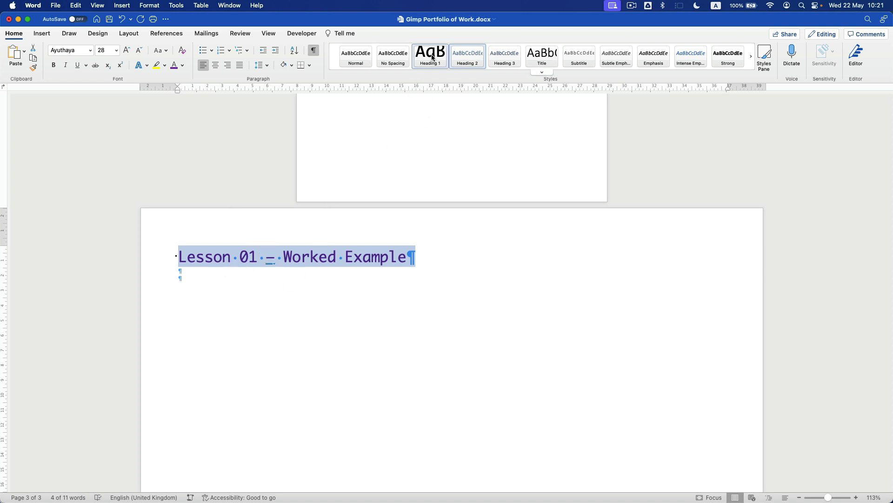
- Reselect the lesson heading and update Heading 2 to match its formatting
{"action": "scroll", "coordinate": [361, 174], "scroll_direction": "up", "scroll_amount": 15}
{"action": "left_click", "coordinate": [368, 149]}
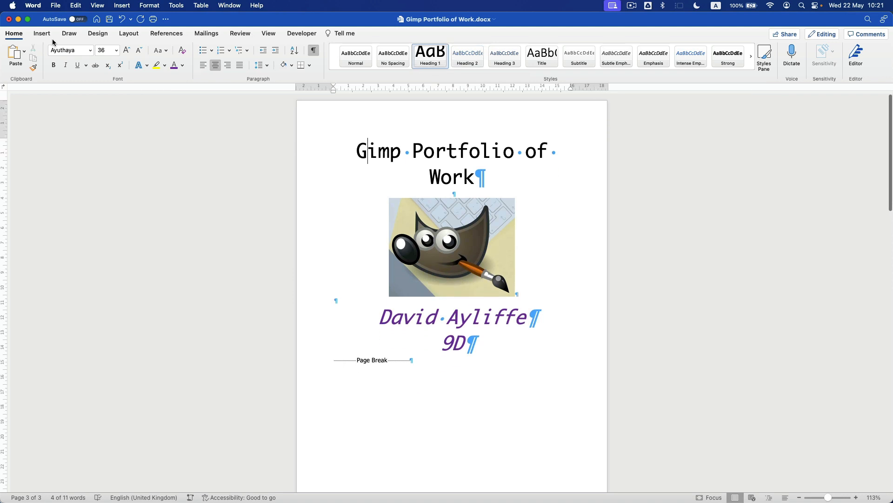
{"action": "scroll", "coordinate": [341, 242], "scroll_direction": "down", "scroll_amount": 15}
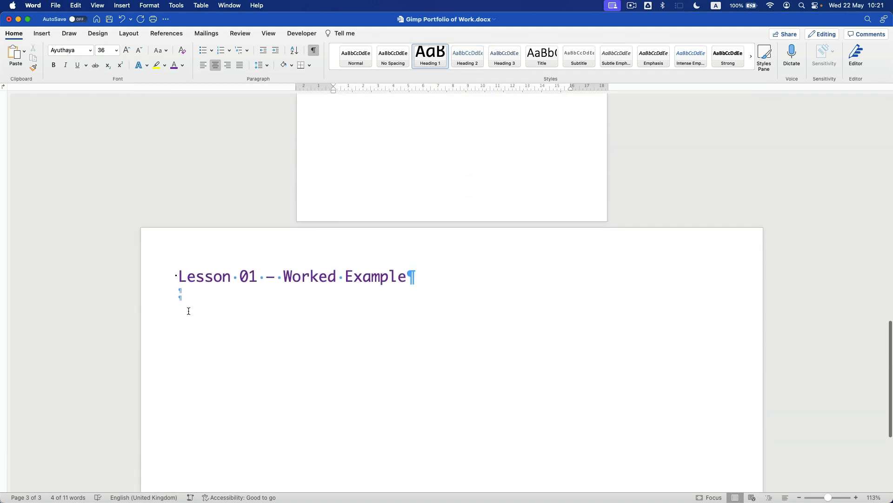
{"action": "left_click", "coordinate": [159, 270]}
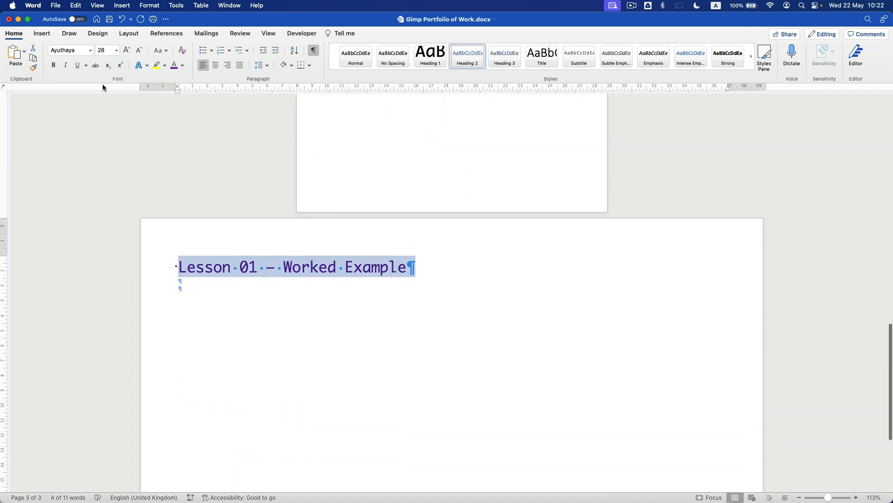
{"action": "right_click", "coordinate": [468, 58]}
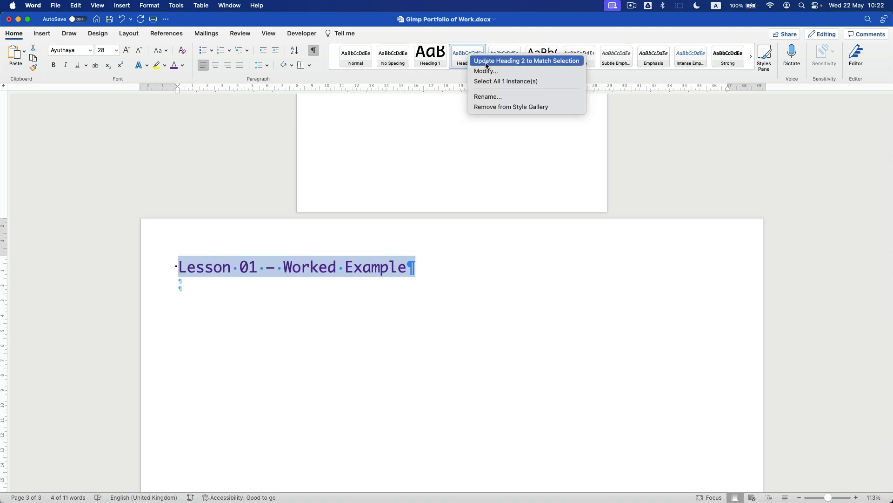
{"action": "left_click", "coordinate": [487, 64]}
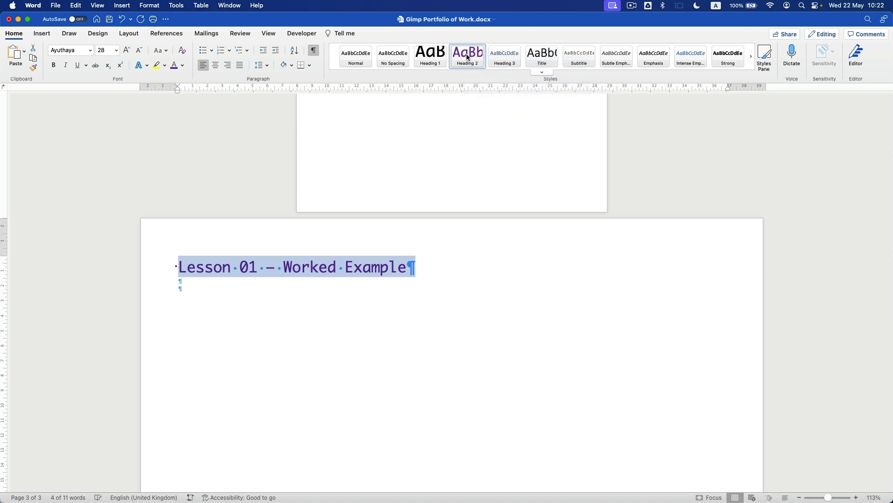
- Insert a 2×2 table below the Lesson 01 heading with 'Before' and 'After' across its top row
{"action": "left_click", "coordinate": [204, 296]}
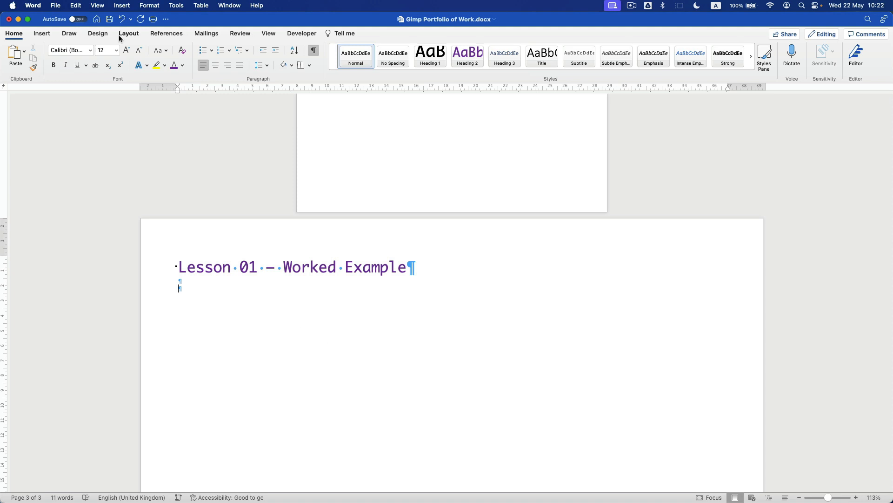
{"action": "left_click", "coordinate": [41, 34]}
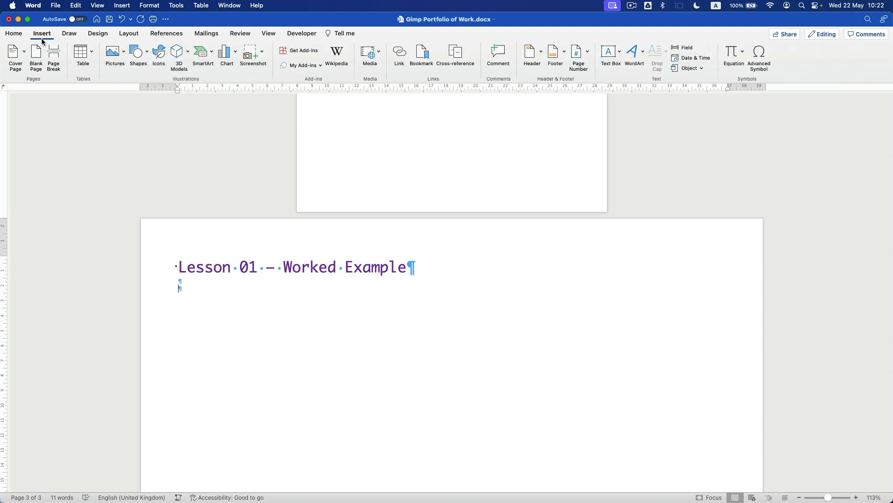
{"action": "left_click", "coordinate": [81, 53]}
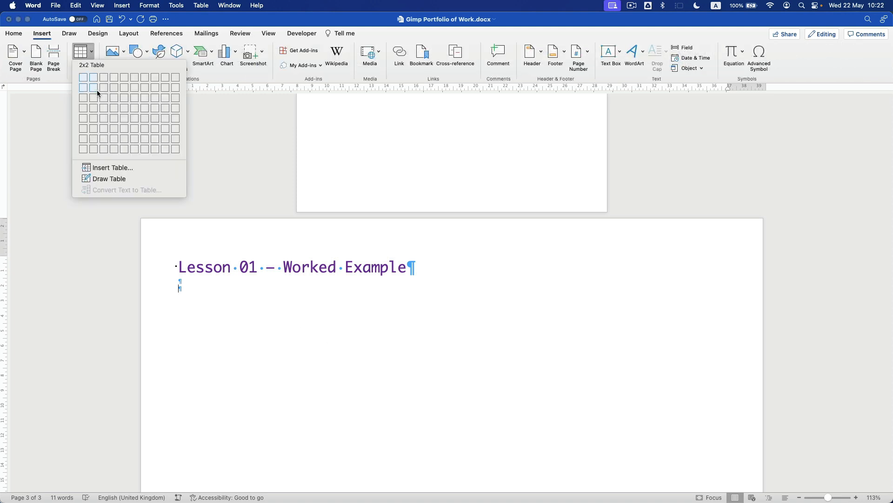
{"action": "left_click", "coordinate": [94, 88]}
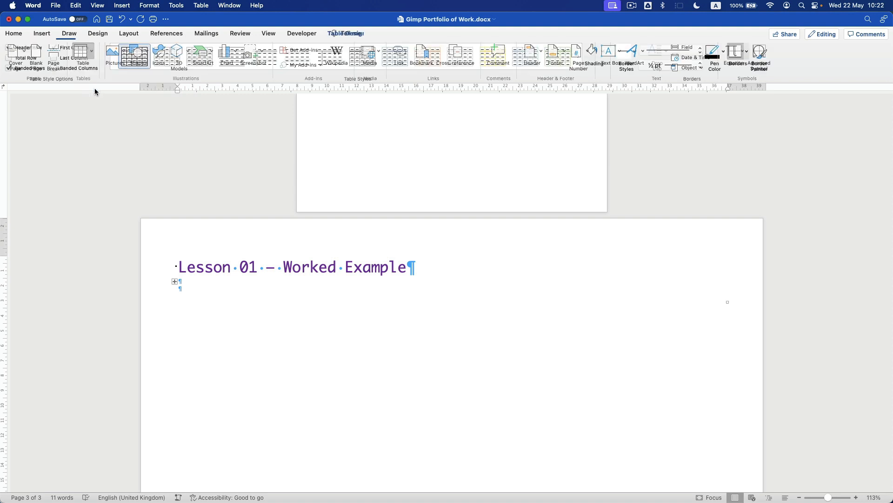
{"action": "type", "text": "Before"}
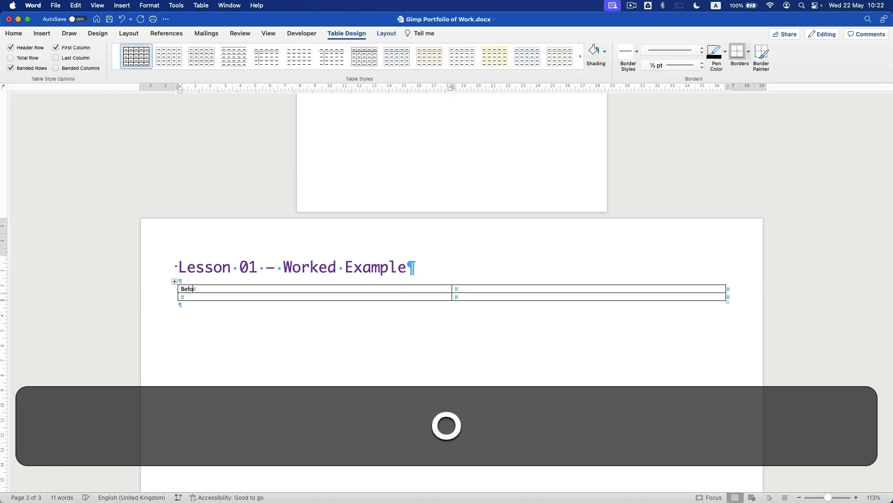
{"action": "key", "text": "Tab"}
{"action": "type", "text": "After"}
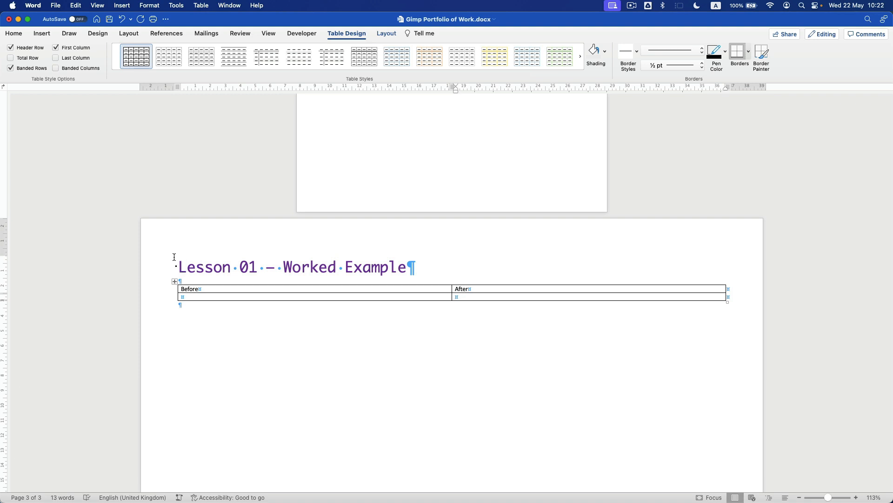
{"action": "key", "text": "Down"}
{"action": "key", "text": "super+Tab"}
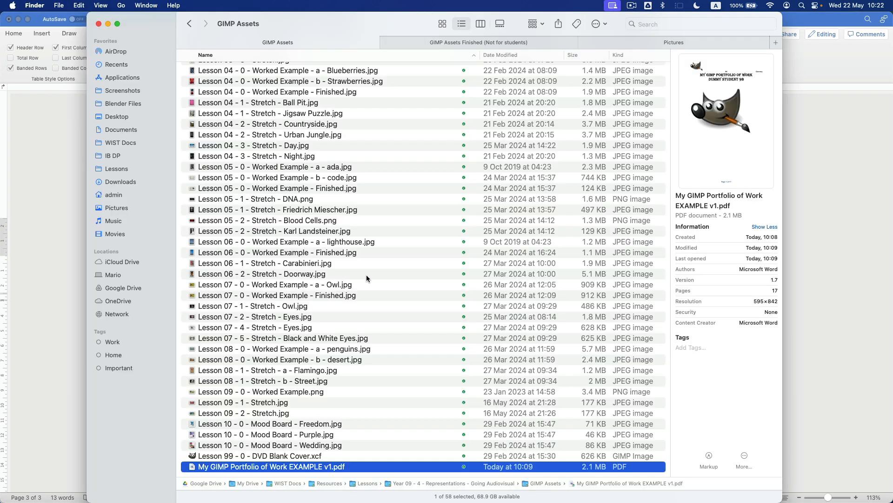
- Place the original lemon photo, Lesson 01 - 0 - Worked Example.jpg, in the left Before cell
{"action": "scroll", "coordinate": [244, 168], "scroll_direction": "up", "scroll_amount": 10}
{"action": "left_click", "coordinate": [276, 102]}
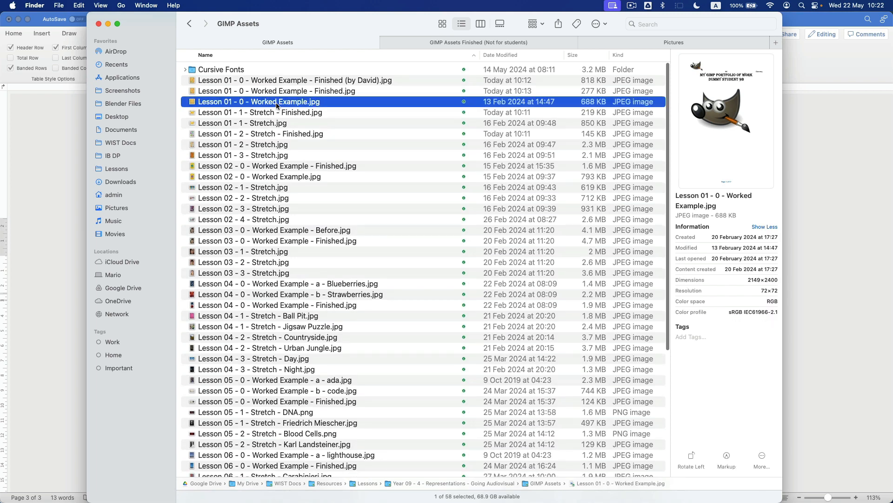
{"action": "left_click_drag", "start_coordinate": [144, 37], "coordinate": [534, 102]}
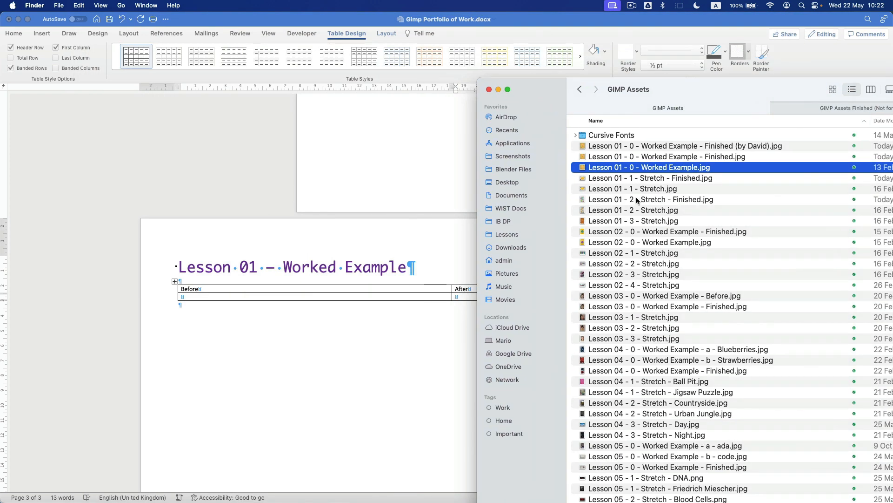
{"action": "left_click", "coordinate": [606, 161]}
{"action": "left_click_drag", "start_coordinate": [596, 170], "coordinate": [213, 294]}
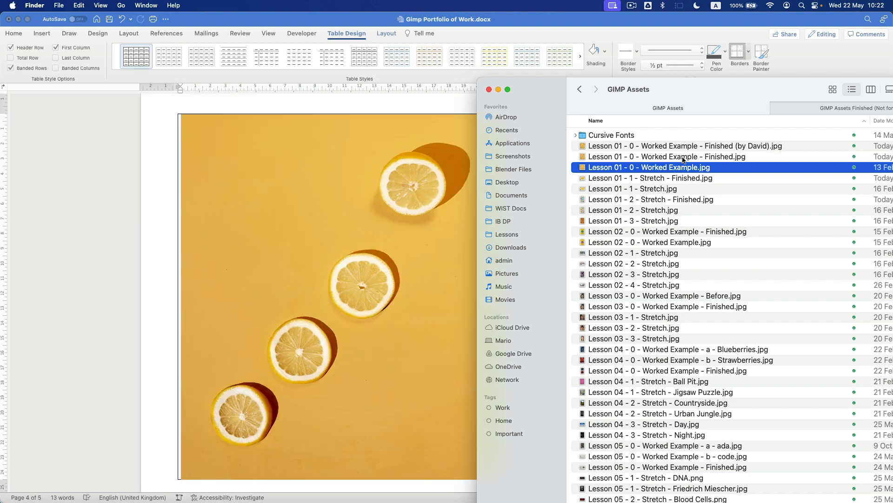
- Place the Finished coloured-lemons image in the right After cell
{"action": "left_click", "coordinate": [685, 159]}
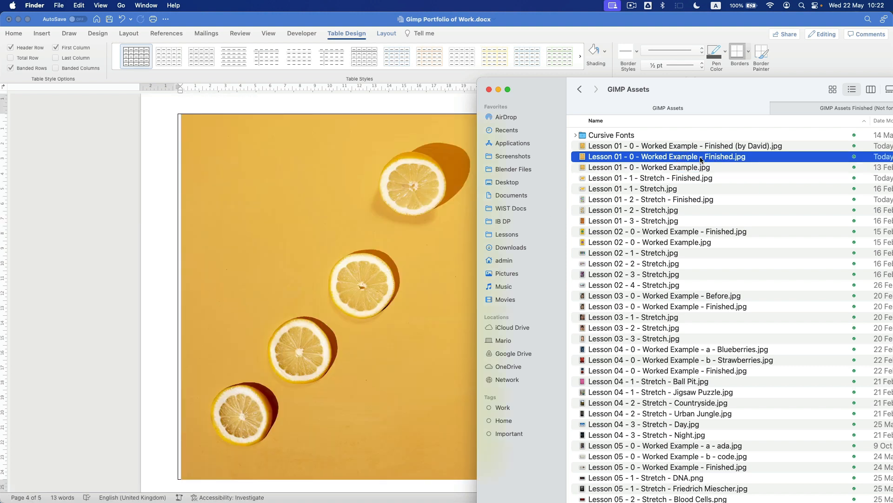
{"action": "key", "text": "Up"}
{"action": "left_click", "coordinate": [731, 160]}
{"action": "left_click", "coordinate": [735, 148]}
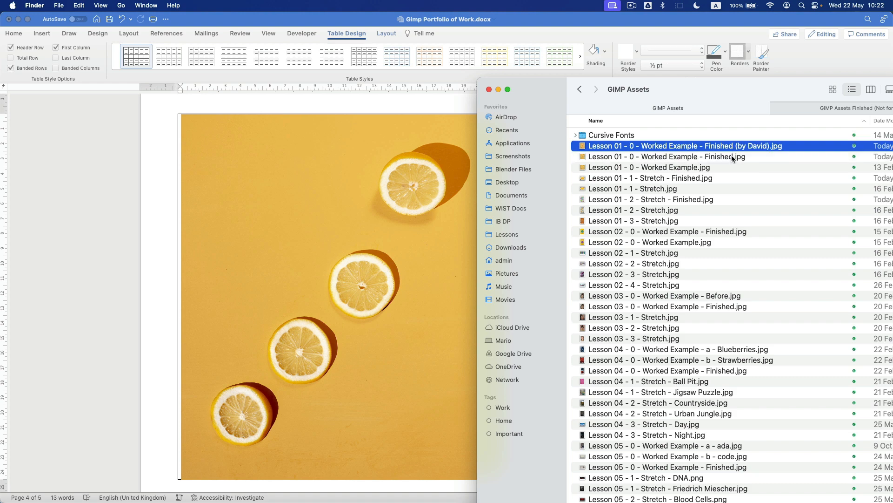
{"action": "left_click", "coordinate": [733, 159]}
{"action": "left_click", "coordinate": [740, 147]}
{"action": "key", "text": "Down"}
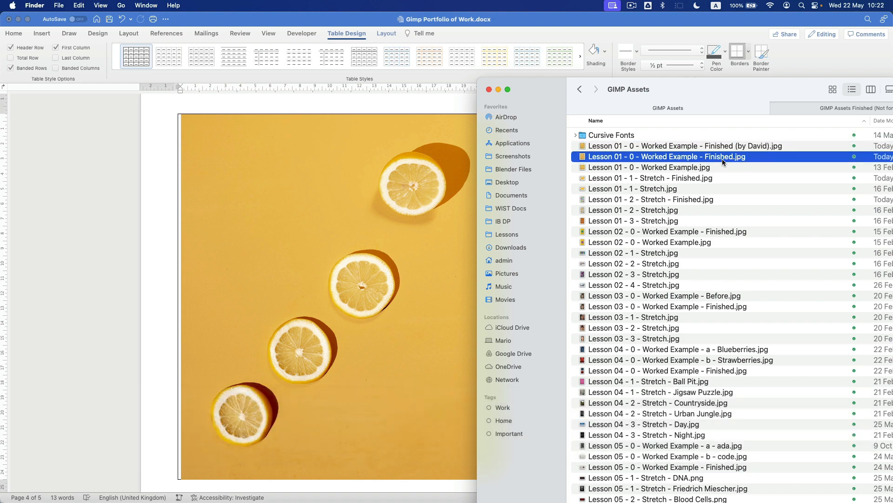
{"action": "left_click_drag", "start_coordinate": [544, 105], "coordinate": [764, 125]}
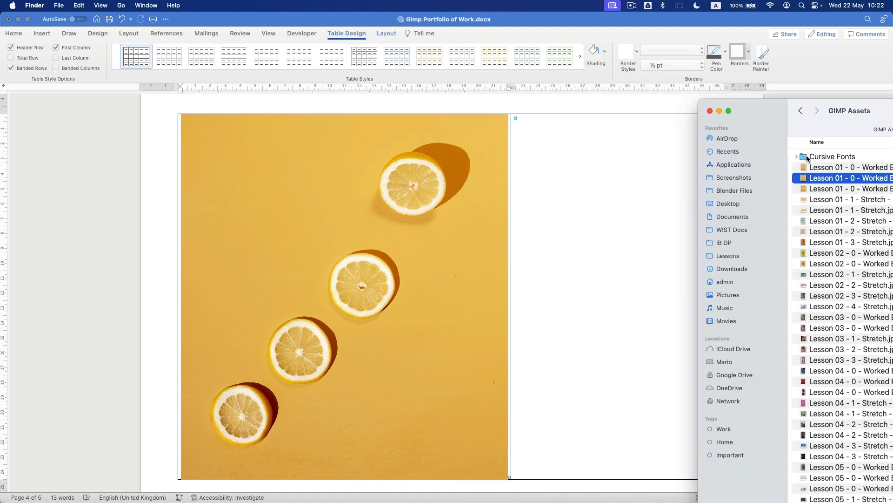
{"action": "left_click_drag", "start_coordinate": [813, 181], "coordinate": [552, 139]}
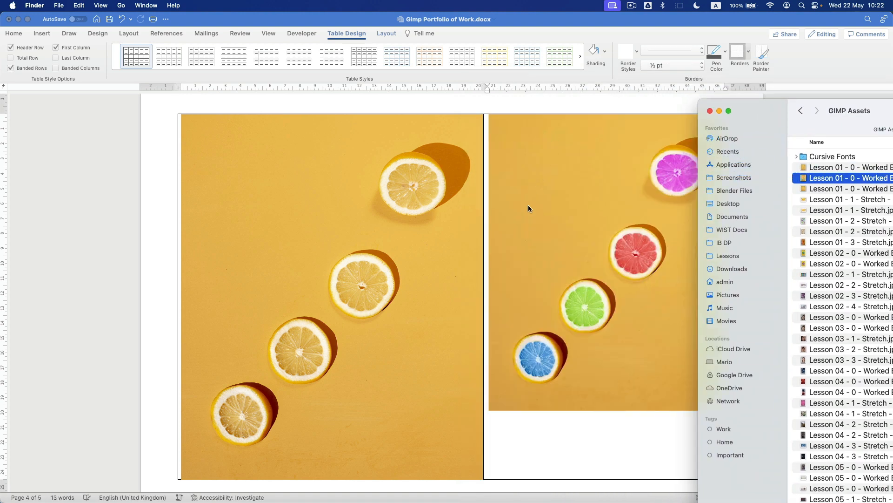
{"action": "left_click", "coordinate": [413, 212]}
{"action": "left_click", "coordinate": [415, 219]}
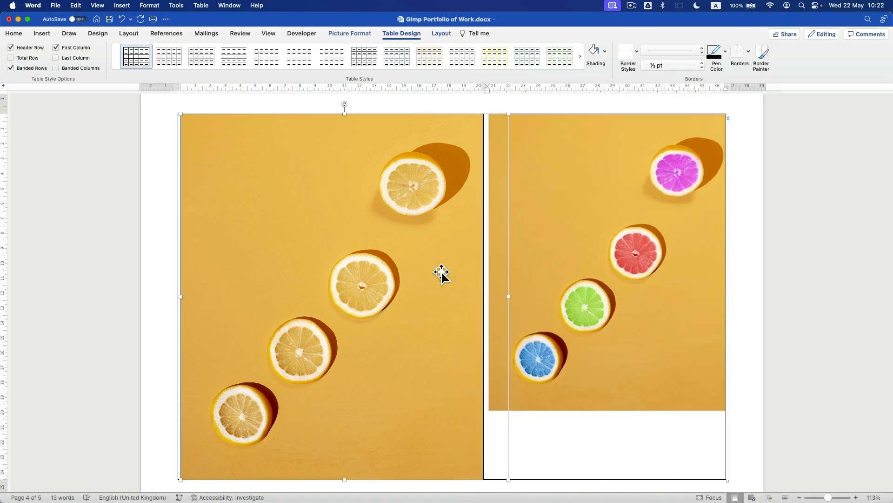
- Resize the Before picture to a height of 19 cm
{"action": "scroll", "coordinate": [499, 389], "scroll_direction": "down", "scroll_amount": 3}
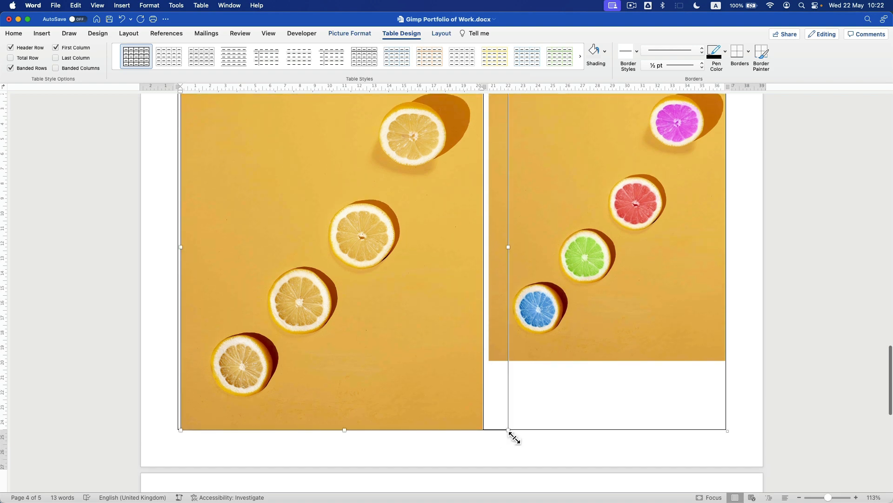
{"action": "left_click_drag", "start_coordinate": [508, 430], "coordinate": [433, 316]}
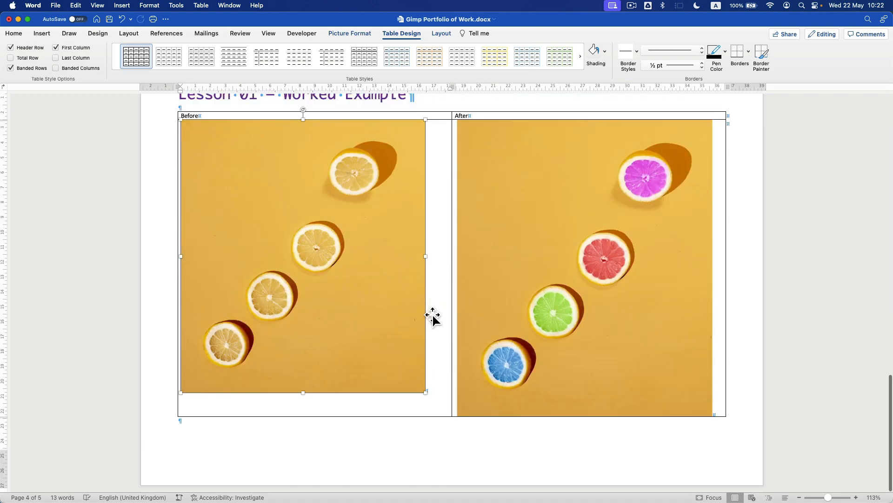
{"action": "scroll", "coordinate": [379, 201], "scroll_direction": "up", "scroll_amount": 2}
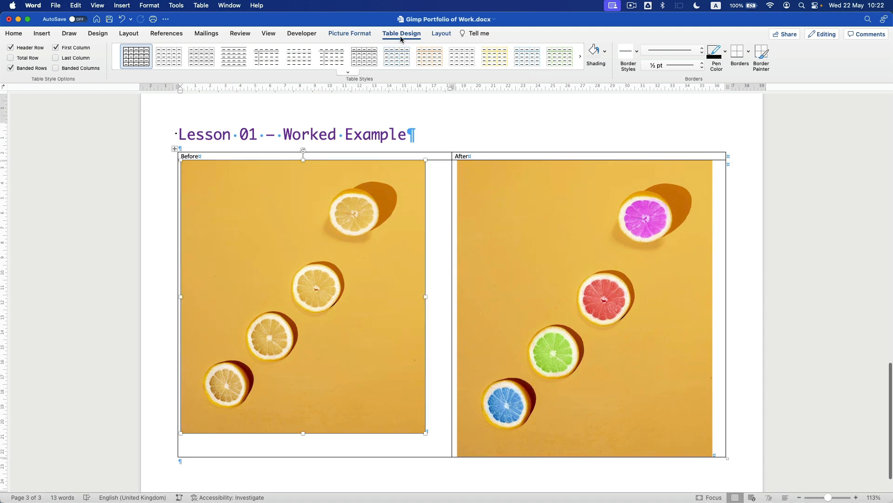
{"action": "left_click", "coordinate": [350, 33]}
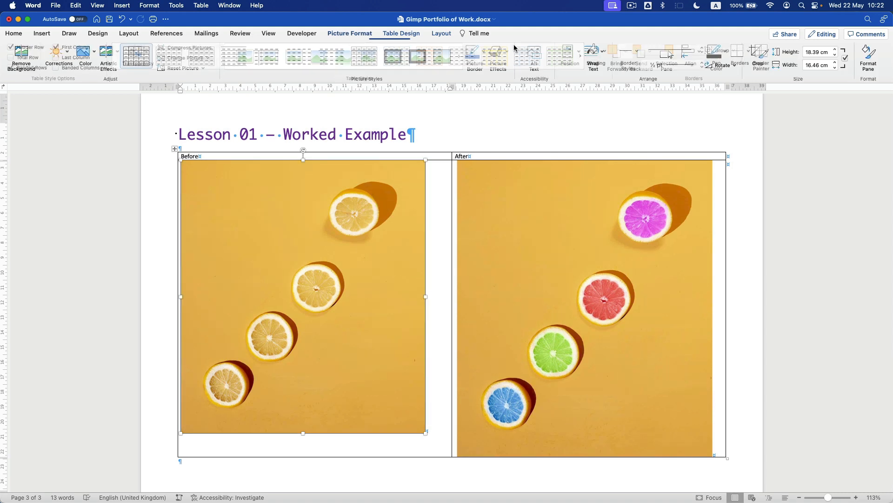
{"action": "left_click", "coordinate": [820, 54]}
{"action": "key", "text": "cmd+a"}
{"action": "type", "text": "19"}
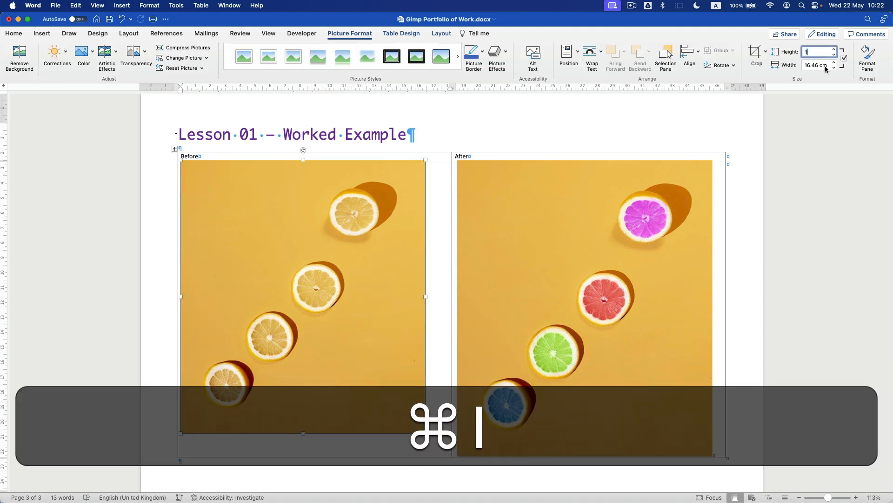
{"action": "key", "text": "Return"}
- Try a 129 cm height on the After picture, then undo the oversized change
{"action": "left_click", "coordinate": [565, 231]}
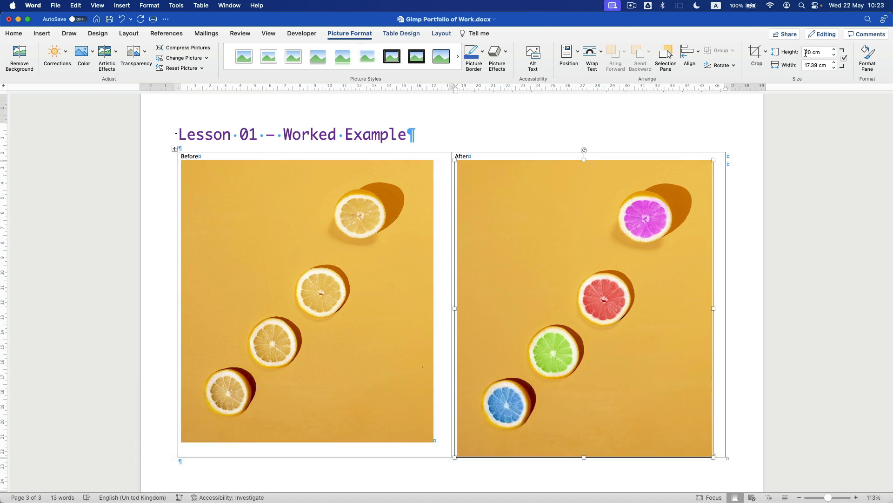
{"action": "left_click", "coordinate": [822, 53]}
{"action": "key", "text": "cmd+a"}
{"action": "type", "text": "129"}
{"action": "key", "text": "Return"}
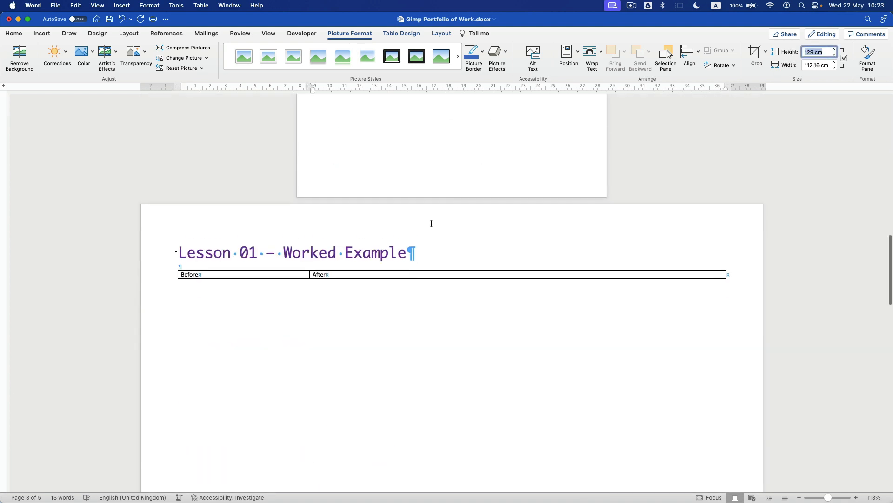
{"action": "key", "text": "super+z"}
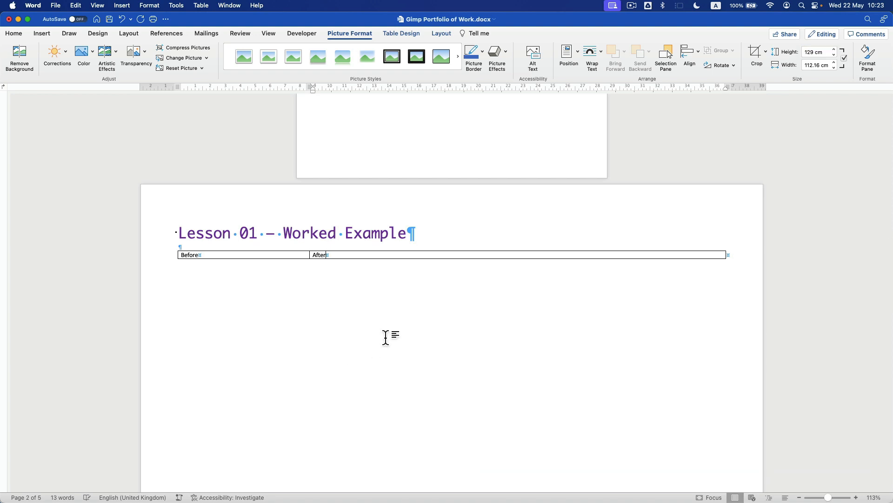
{"action": "key", "text": "super+z"}
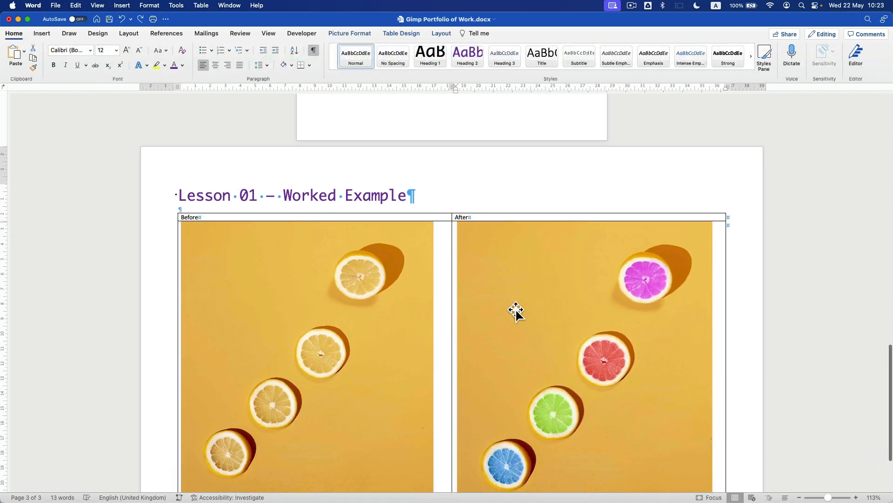
- Set the After picture's height to 19 cm to match the Before picture
{"action": "left_click", "coordinate": [349, 33]}
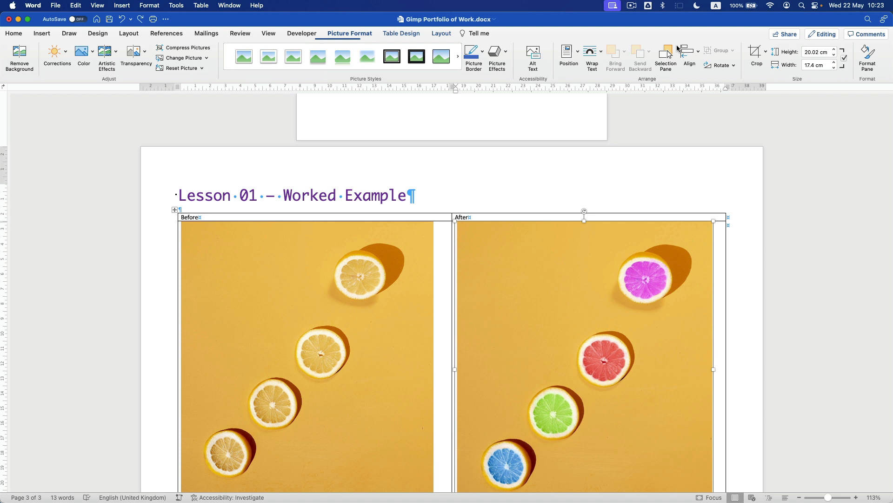
{"action": "left_click", "coordinate": [824, 57]}
{"action": "key", "text": "super+a"}
{"action": "type", "text": "19"}
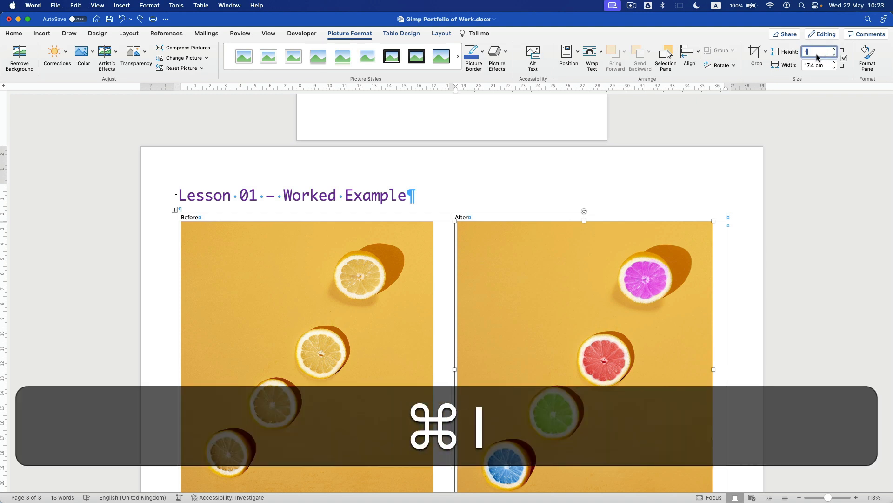
{"action": "key", "text": "Return"}
{"action": "scroll", "coordinate": [510, 355], "scroll_direction": "down", "scroll_amount": 3}
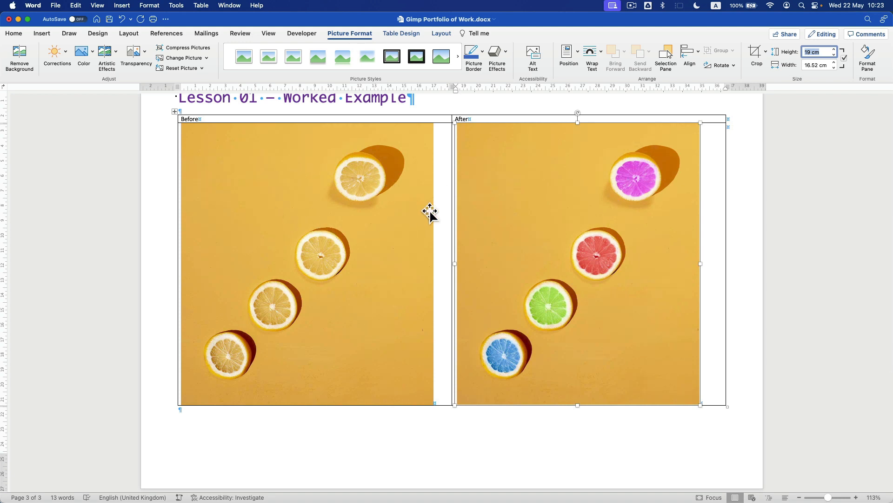
{"action": "left_click", "coordinate": [171, 139]}
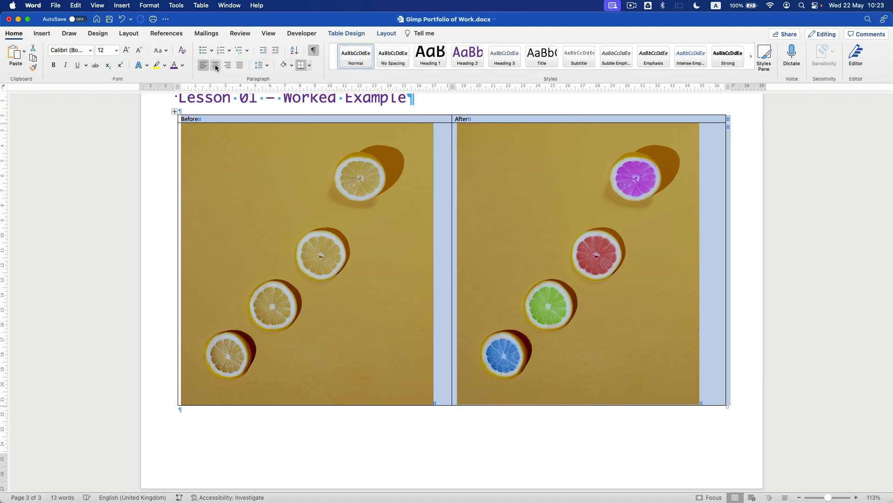
- Center-align the Before picture, the After picture and the header row labels in their cells
{"action": "left_click", "coordinate": [216, 66]}
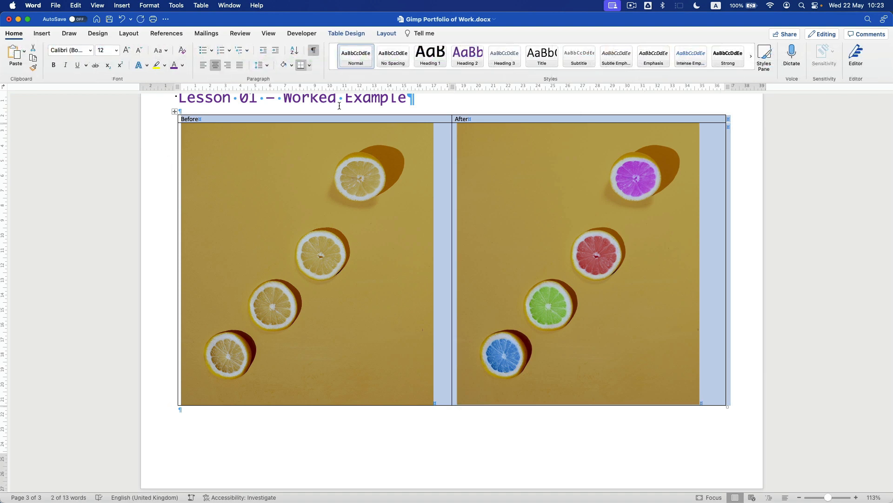
{"action": "left_click", "coordinate": [328, 144]}
{"action": "left_click", "coordinate": [216, 67]}
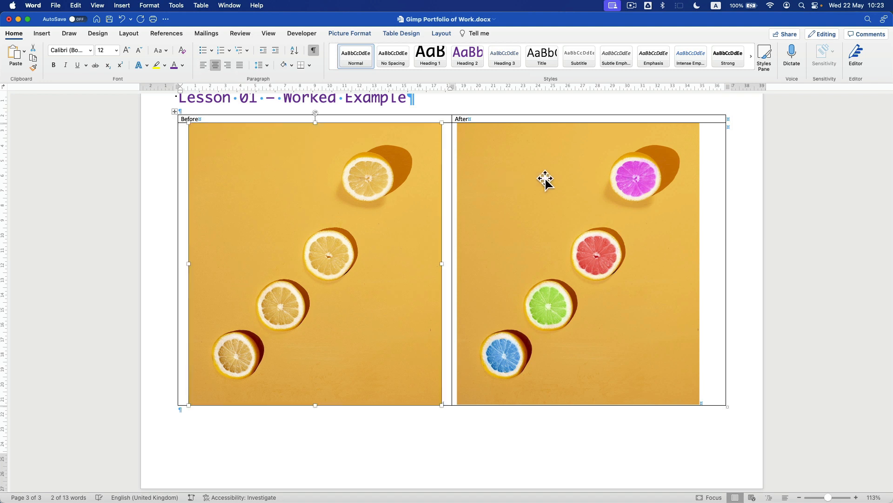
{"action": "left_click", "coordinate": [543, 179]}
{"action": "left_click", "coordinate": [216, 66]}
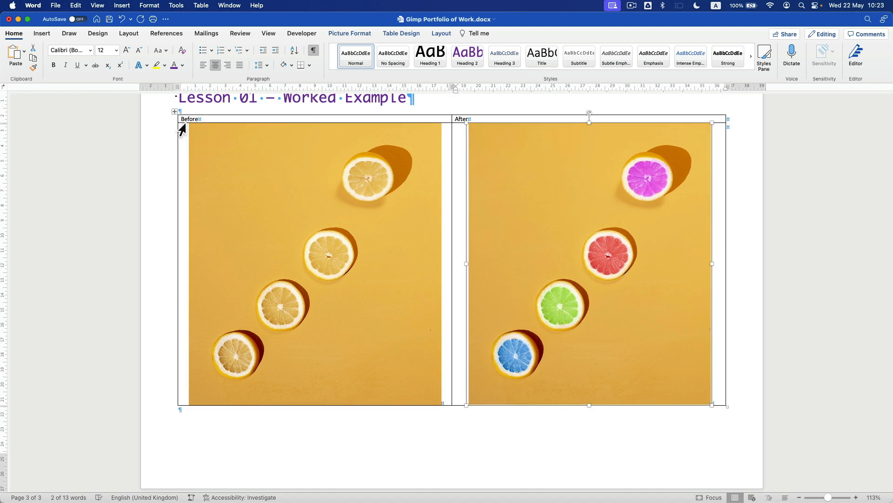
{"action": "left_click", "coordinate": [182, 126]}
{"action": "left_click", "coordinate": [216, 66]}
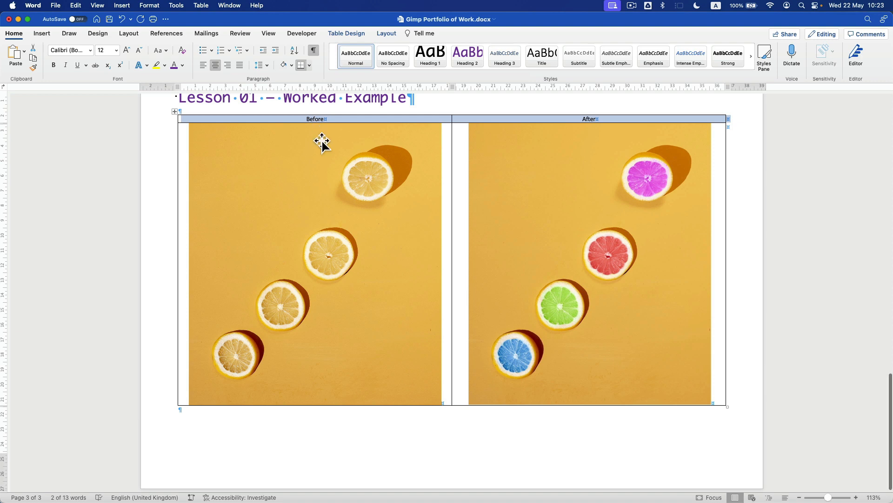
{"action": "scroll", "coordinate": [322, 141], "scroll_direction": "up", "scroll_amount": 4}
{"action": "scroll", "coordinate": [322, 141], "scroll_direction": "up", "scroll_amount": 5}
{"action": "left_click", "coordinate": [262, 234]}
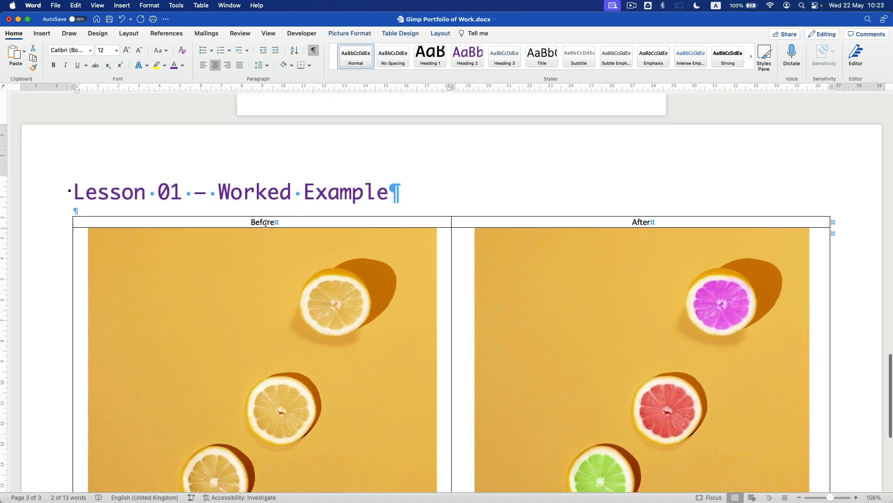
- Set the Before/After header labels to the Ayuthaya font at 18 pt
{"action": "left_click", "coordinate": [108, 193]}
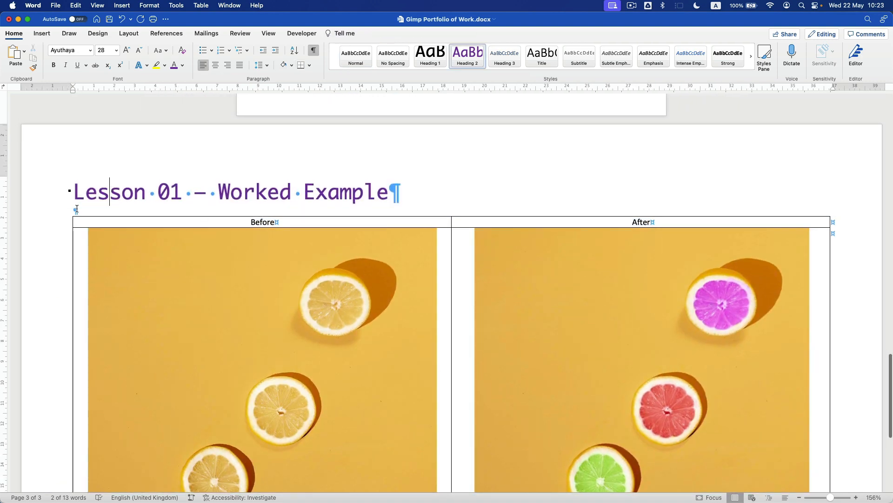
{"action": "left_click", "coordinate": [68, 223]}
{"action": "left_click", "coordinate": [91, 50]}
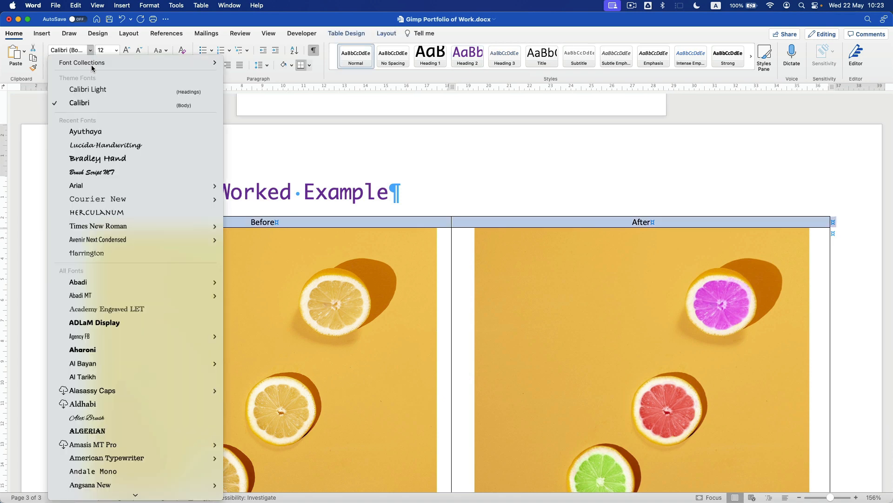
{"action": "left_click", "coordinate": [89, 133]}
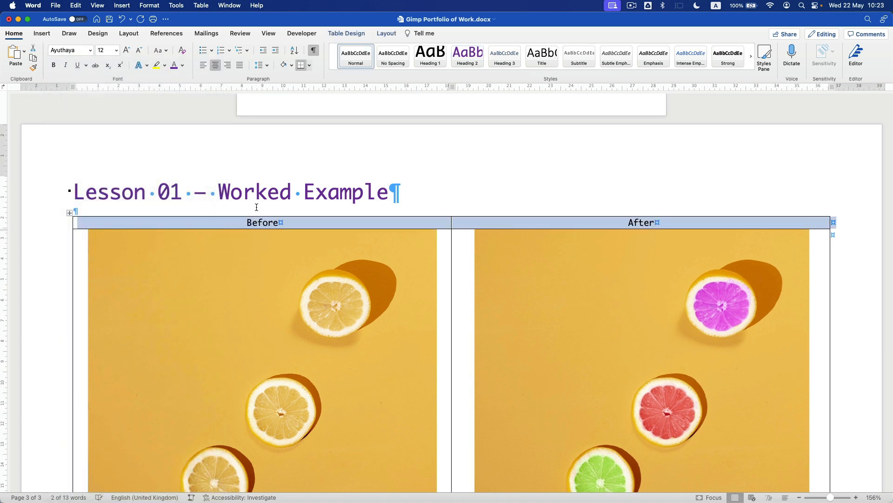
{"action": "left_click", "coordinate": [115, 187]}
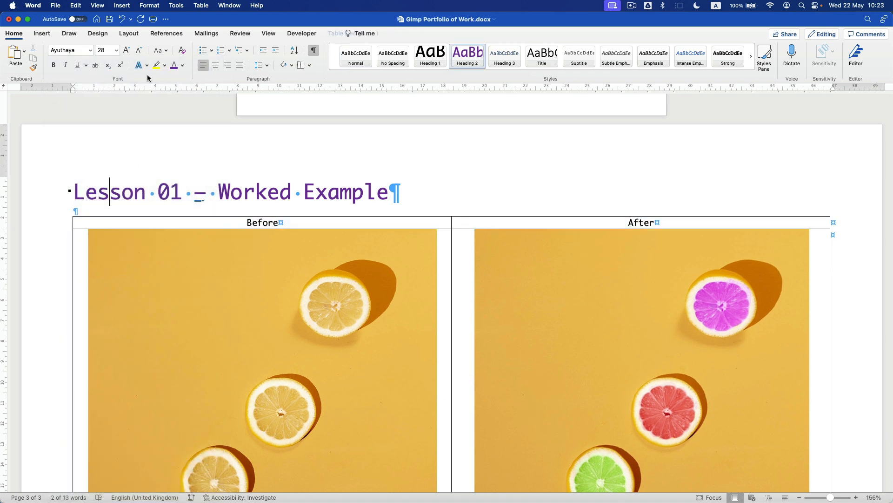
{"action": "left_click", "coordinate": [70, 228]}
{"action": "left_click", "coordinate": [128, 50]}
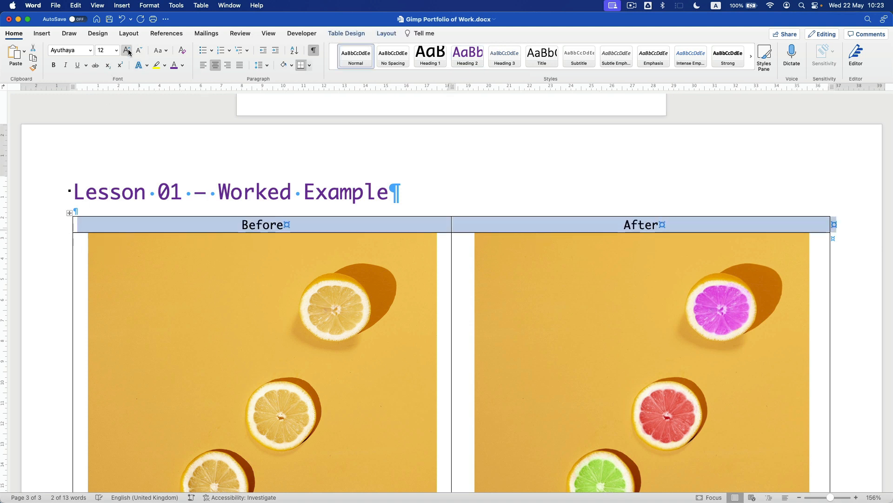
{"action": "left_click", "coordinate": [128, 49]}
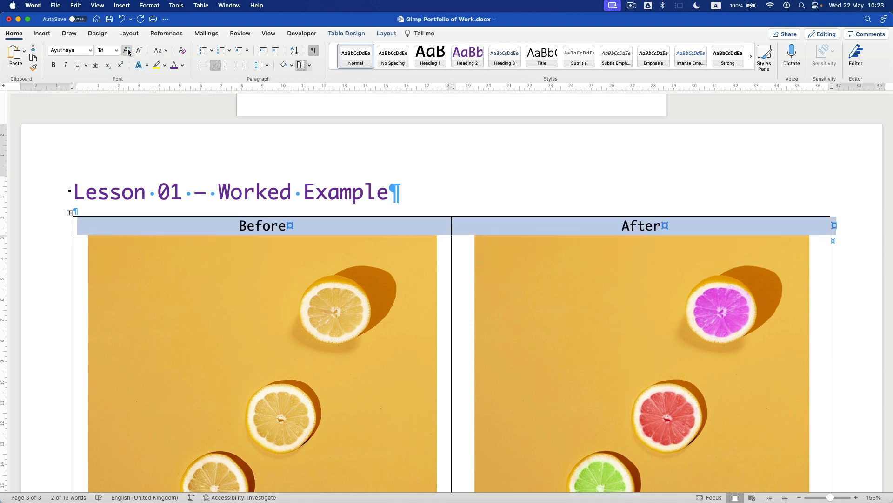
- Colour the word Before red and the word After dark green
{"action": "double_click", "coordinate": [257, 226]}
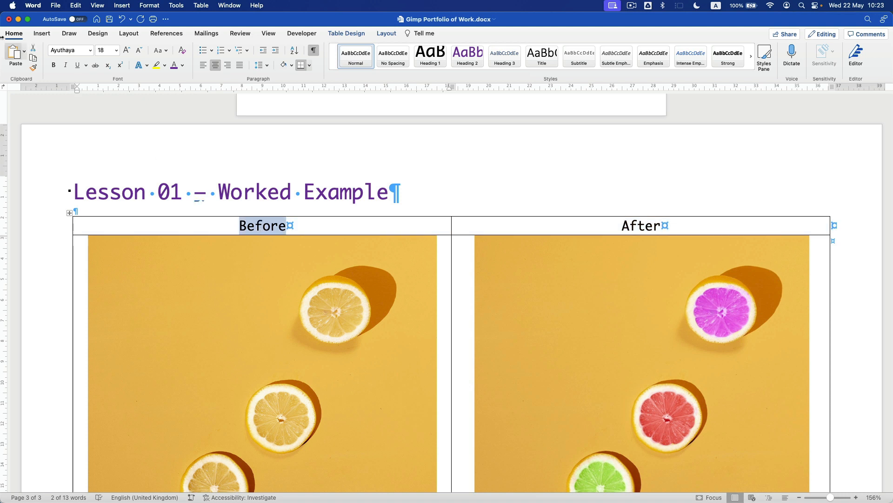
{"action": "left_click", "coordinate": [182, 65]}
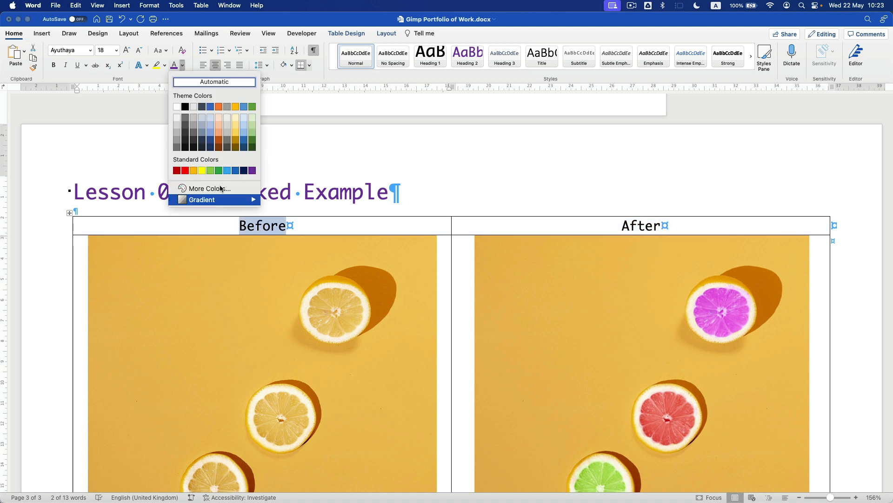
{"action": "left_click", "coordinate": [182, 170]}
{"action": "double_click", "coordinate": [629, 225]}
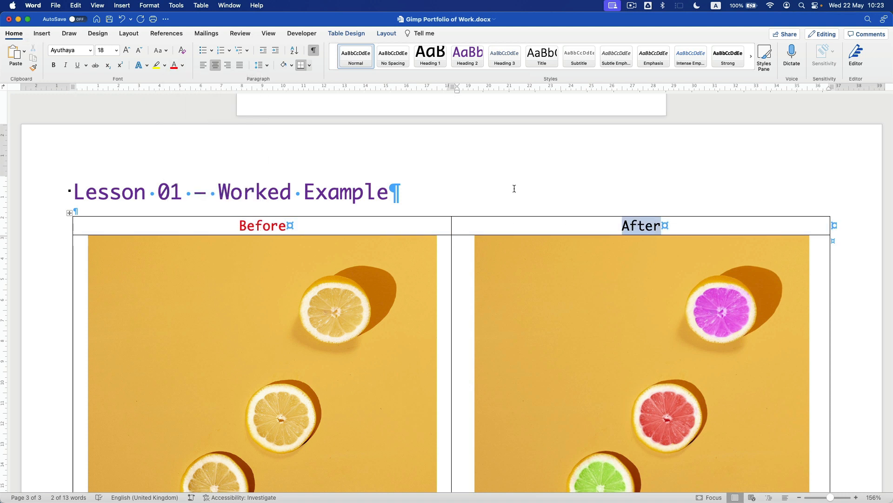
{"action": "left_click", "coordinate": [183, 66]}
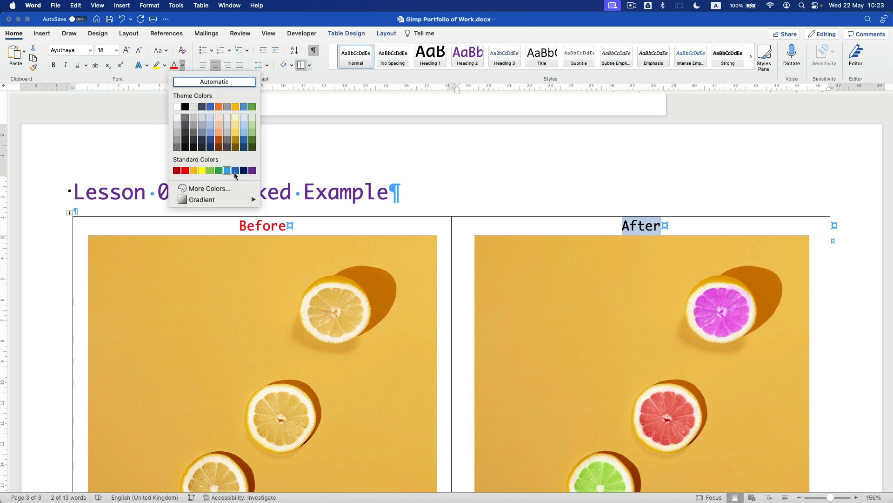
{"action": "left_click", "coordinate": [252, 142]}
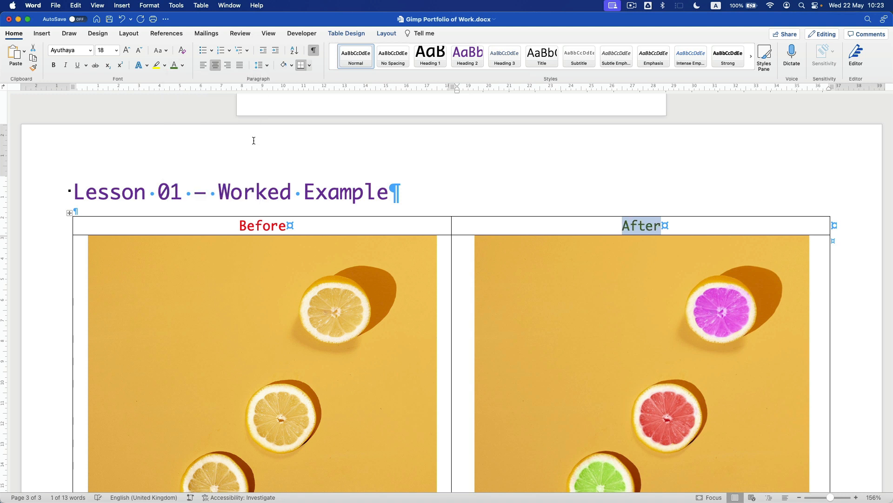
- Make both header labels bold
{"action": "left_click", "coordinate": [50, 234]}
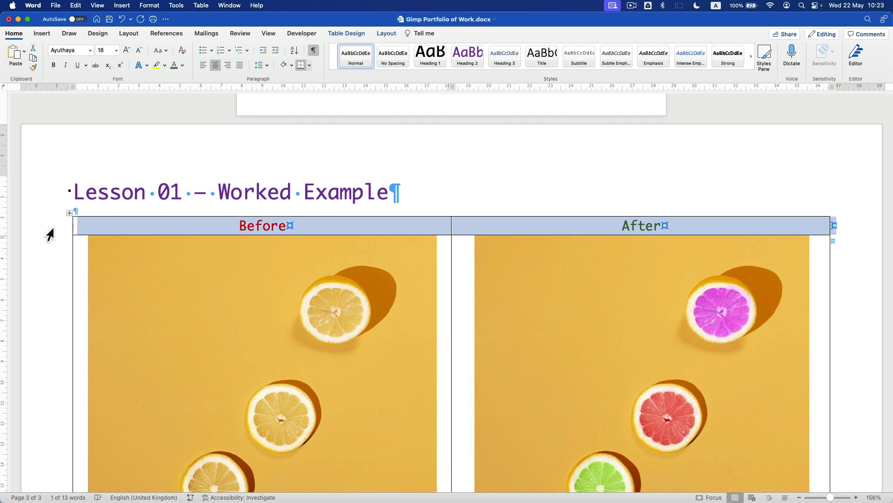
{"action": "key", "text": "super+b"}
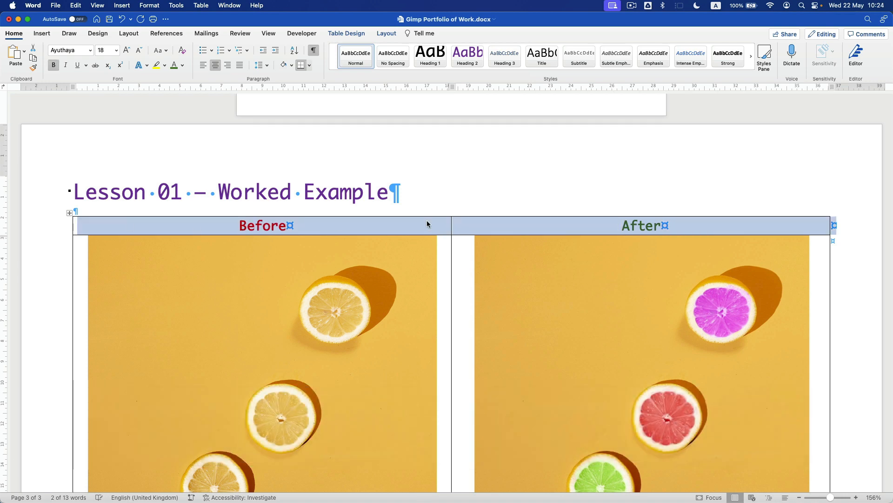
{"action": "left_click", "coordinate": [417, 222]}
{"action": "scroll", "coordinate": [422, 223], "scroll_direction": "down", "scroll_amount": 5}
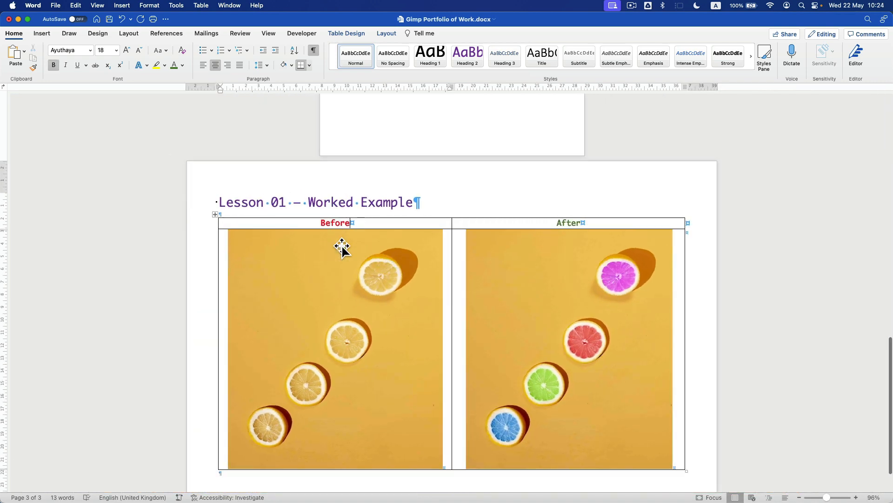
- Remove all of the table's borders, then apply Inside Borders only
{"action": "left_click", "coordinate": [216, 215]}
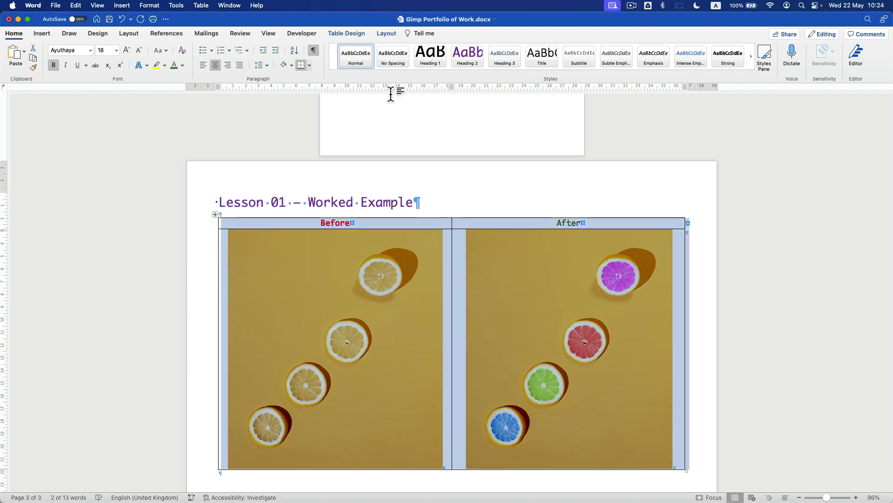
{"action": "left_click", "coordinate": [338, 36]}
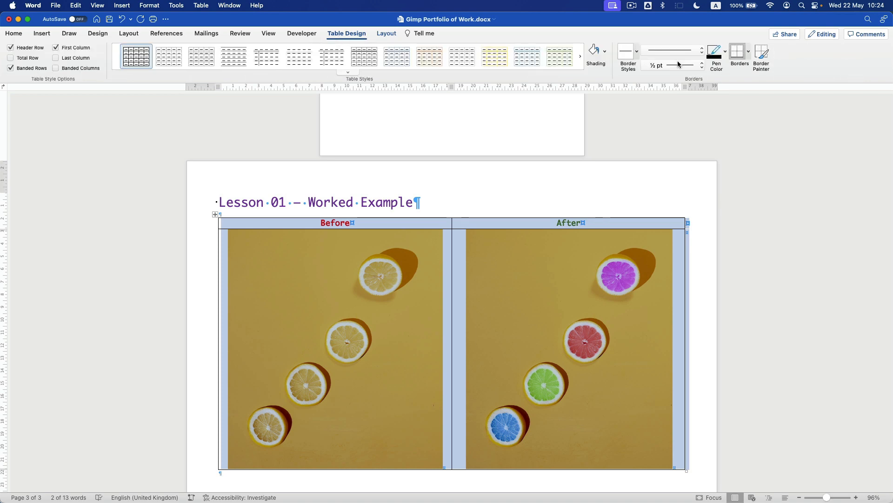
{"action": "left_click", "coordinate": [749, 54]}
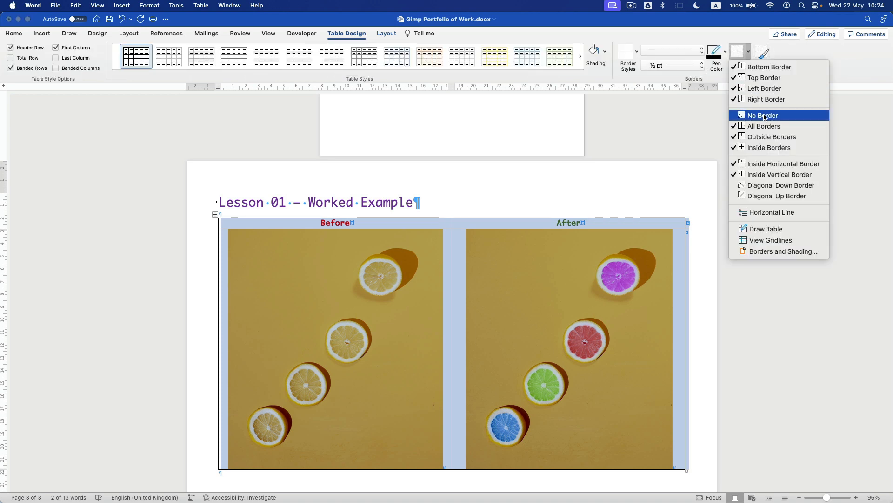
{"action": "left_click", "coordinate": [783, 116]}
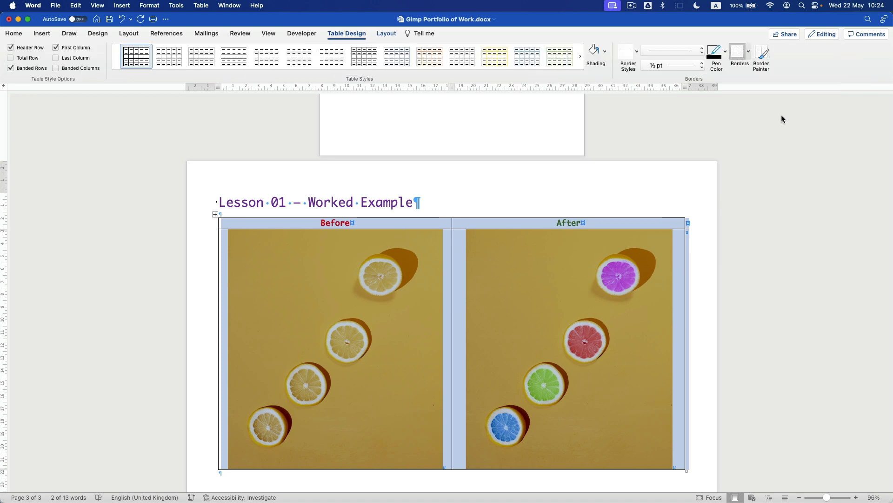
{"action": "left_click", "coordinate": [750, 51]}
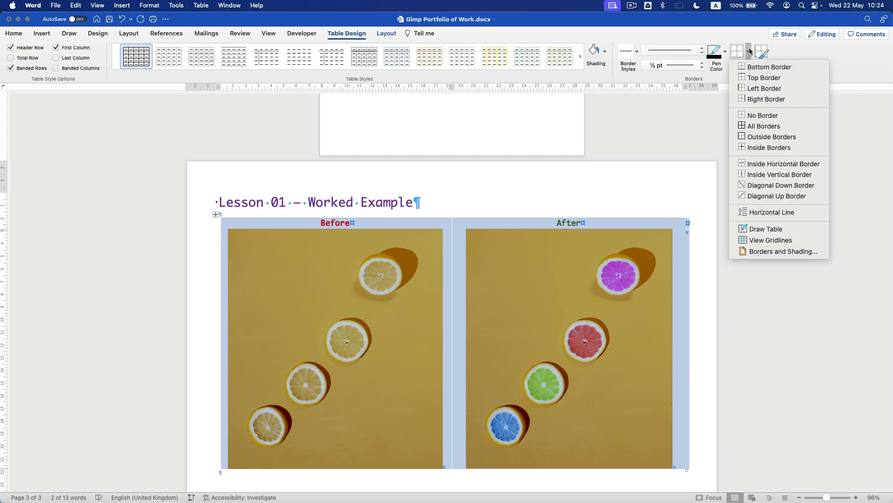
{"action": "left_click", "coordinate": [769, 147]}
{"action": "left_click", "coordinate": [454, 275]}
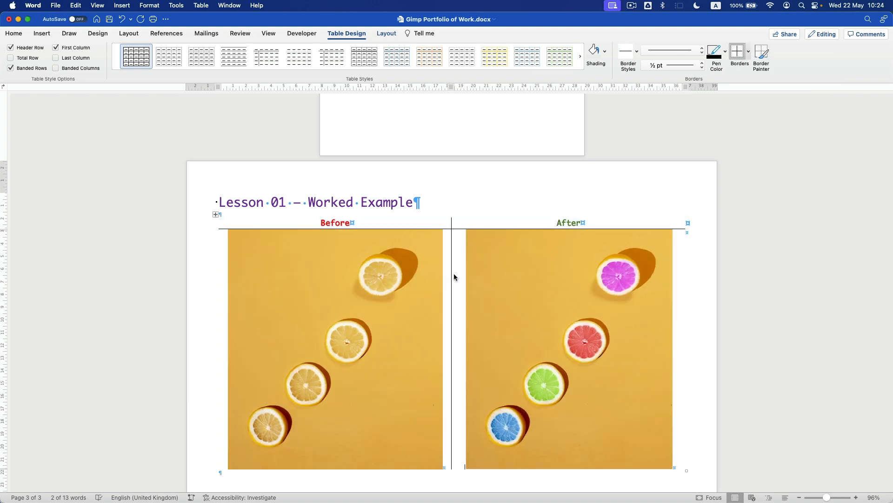
{"action": "scroll", "coordinate": [433, 275], "scroll_direction": "up", "scroll_amount": 3}
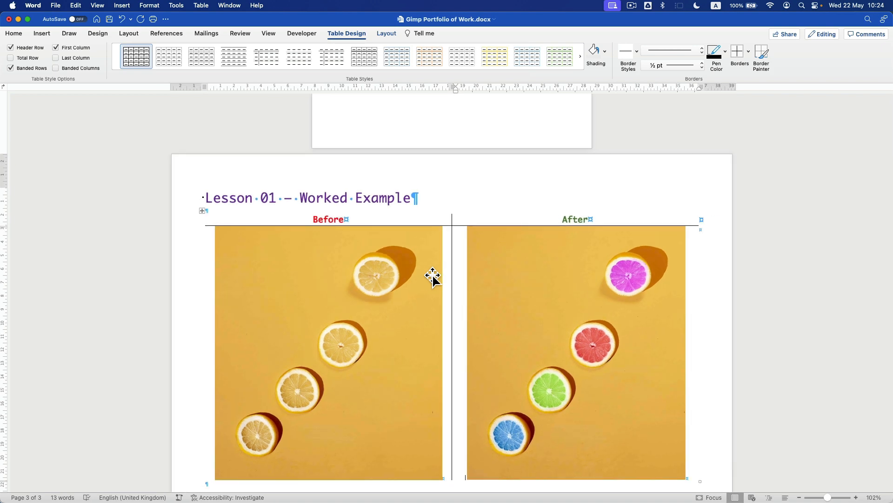
{"action": "scroll", "coordinate": [349, 291], "scroll_direction": "down", "scroll_amount": 3}
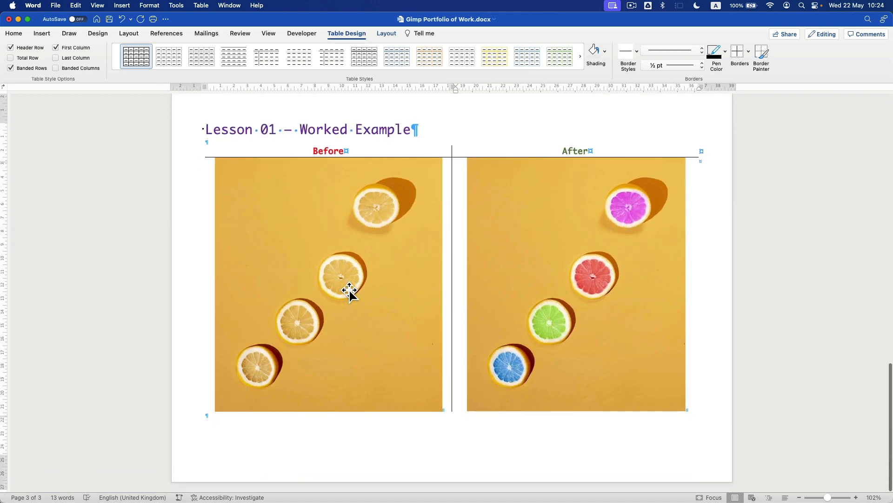
{"action": "scroll", "coordinate": [332, 275], "scroll_direction": "up", "scroll_amount": 3}
{"action": "scroll", "coordinate": [271, 249], "scroll_direction": "up", "scroll_amount": 10}
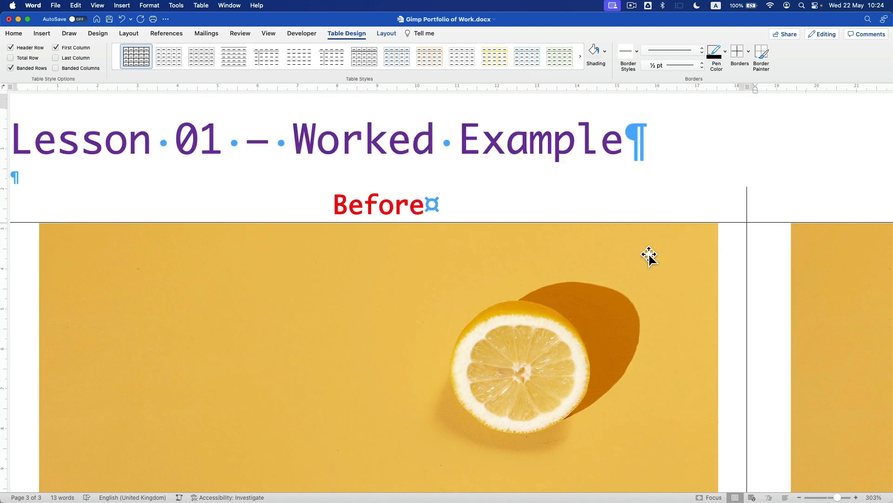
{"action": "scroll", "coordinate": [651, 254], "scroll_direction": "down", "scroll_amount": 6}
{"action": "scroll", "coordinate": [651, 254], "scroll_direction": "down", "scroll_amount": 6}
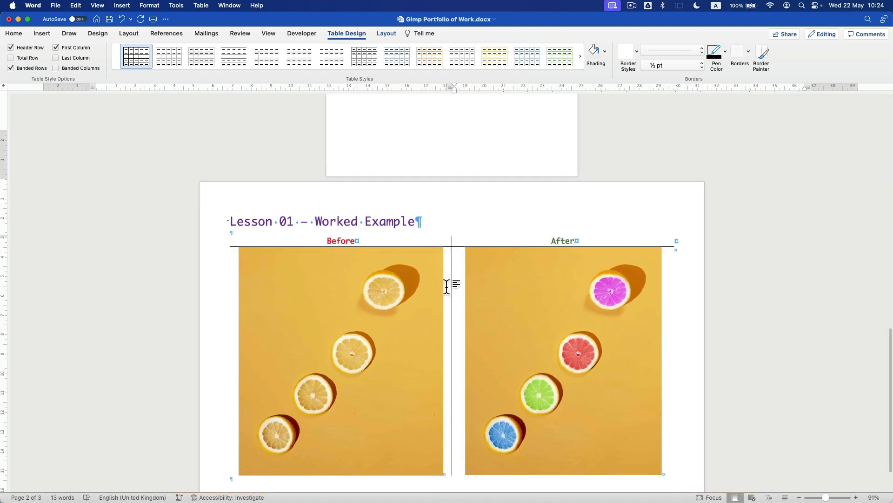
{"action": "left_click", "coordinate": [327, 295]}
{"action": "left_click_drag", "start_coordinate": [327, 294], "coordinate": [310, 325]}
{"action": "mouse_move", "coordinate": [525, 295]}
{"action": "left_mouse_down"}
{"action": "mouse_move", "coordinate": [529, 325]}
{"action": "mouse_move", "coordinate": [518, 308]}
{"action": "left_mouse_up"}
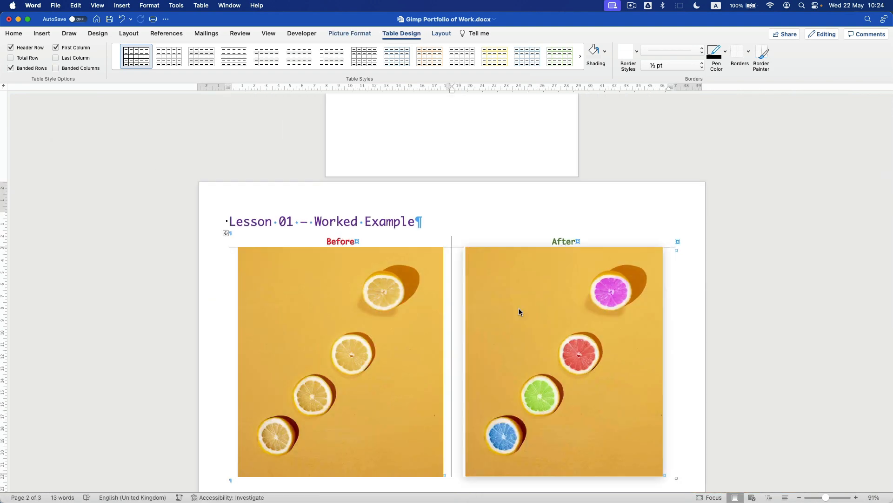
- Cut the Before lemon picture and paste it back below a blank line in its cell
{"action": "left_click", "coordinate": [508, 283]}
{"action": "left_click", "coordinate": [343, 271]}
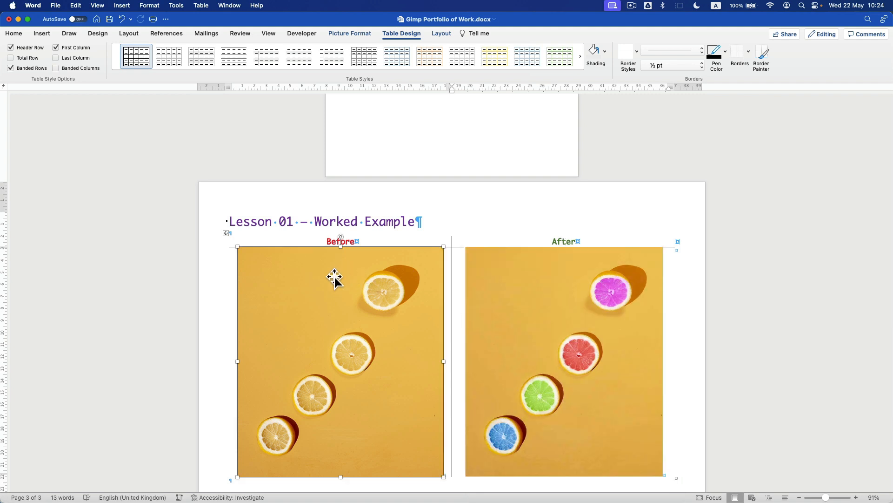
{"action": "key", "text": "super+c"}
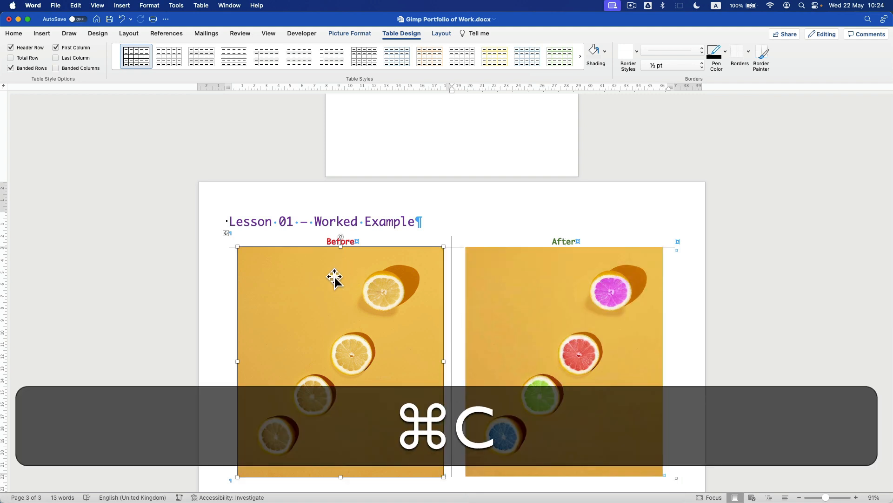
{"action": "key", "text": "super+x"}
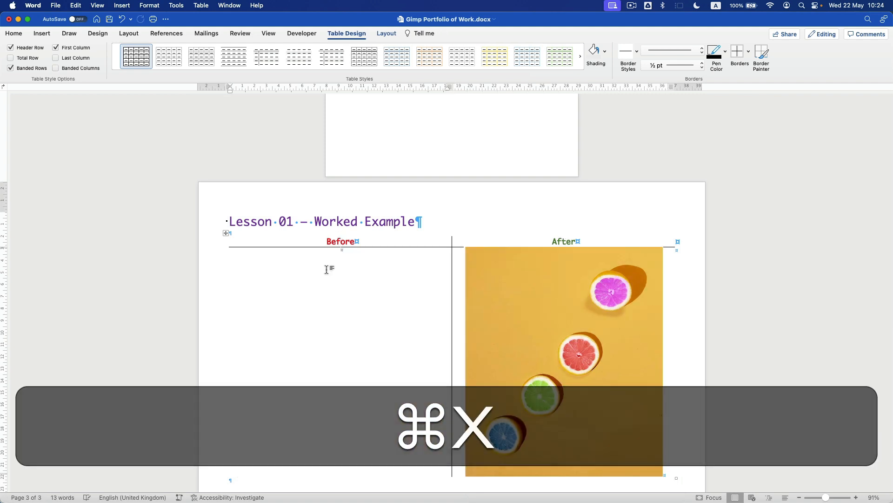
{"action": "key", "text": "Return"}
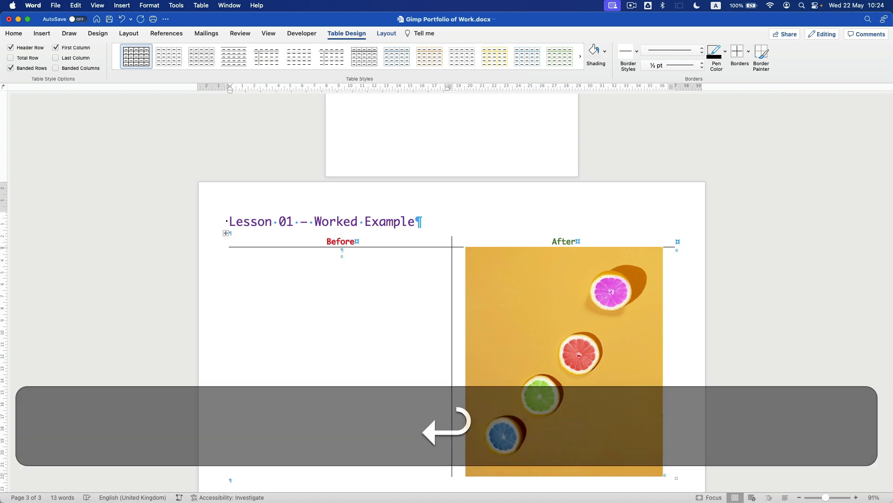
{"action": "key", "text": "super+v"}
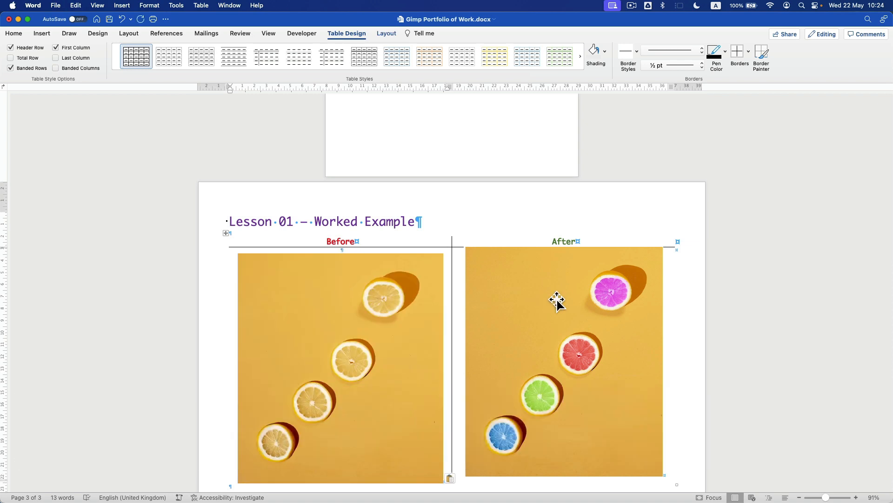
- Re-insert the After picture below a line break in its cell and save the document
{"action": "left_click", "coordinate": [567, 298]}
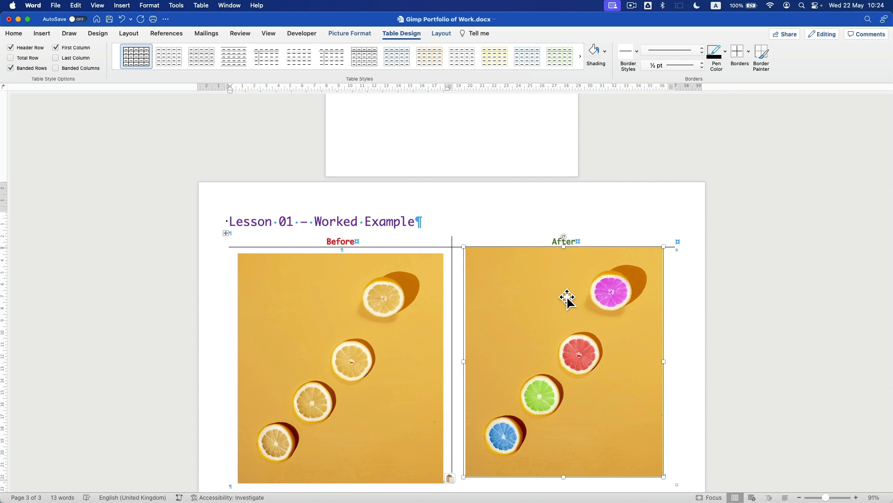
{"action": "key", "text": "super+x"}
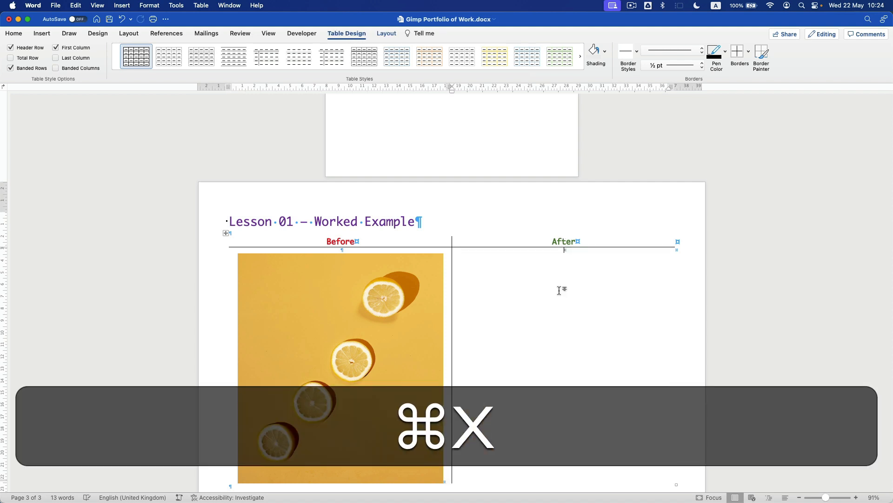
{"action": "key", "text": "super+Return"}
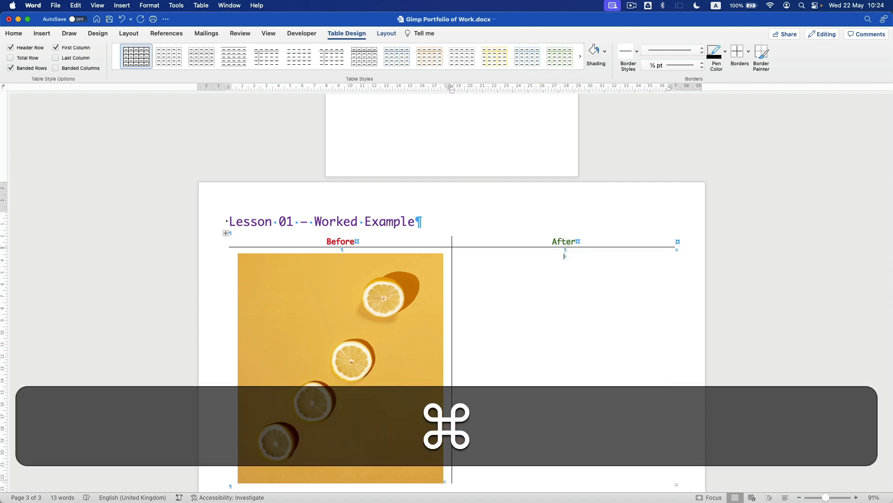
{"action": "key", "text": "super+v"}
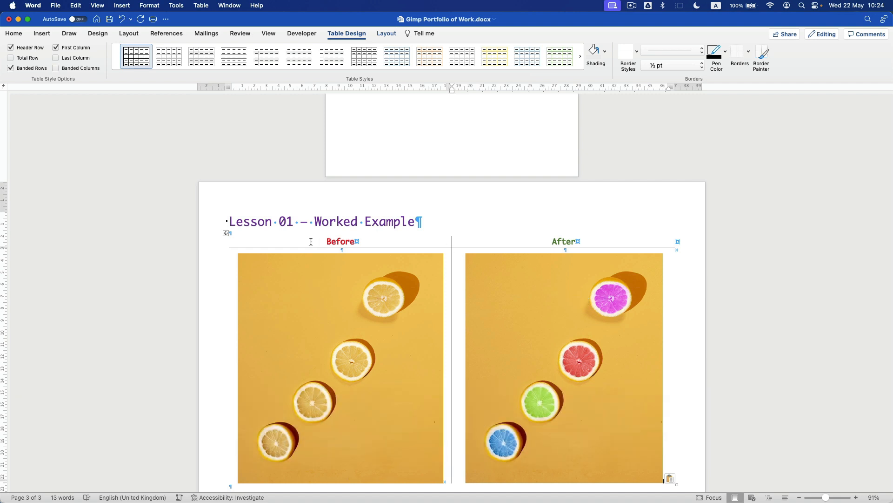
{"action": "key", "text": "super+s"}
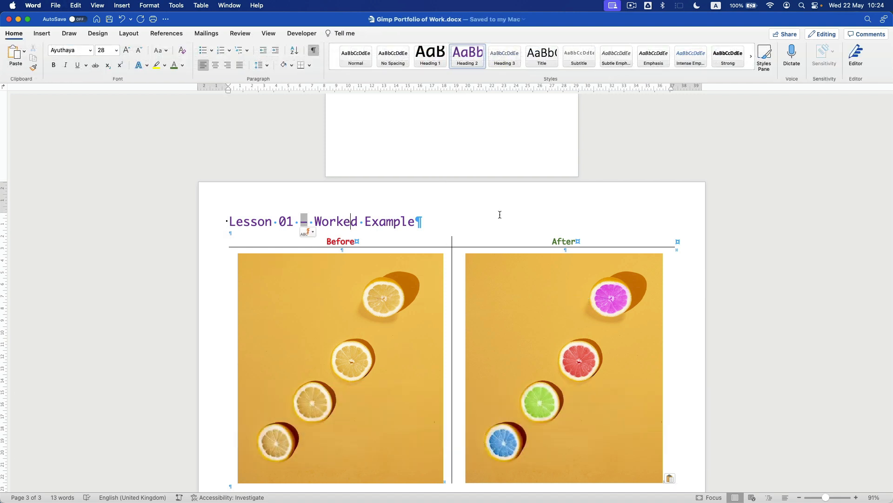
- Insert a page break on the line below the Worked Example table
{"action": "scroll", "coordinate": [499, 215], "scroll_direction": "down", "scroll_amount": 3}
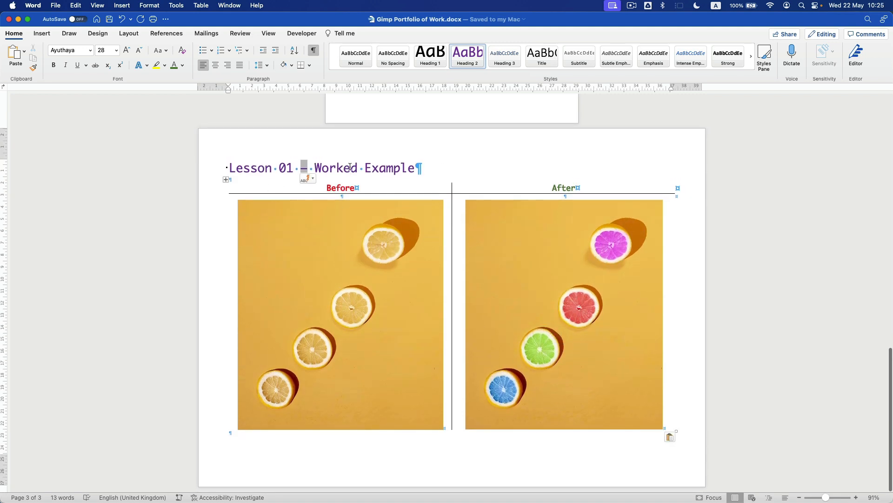
{"action": "left_click", "coordinate": [196, 162]}
{"action": "scroll", "coordinate": [508, 175], "scroll_direction": "up", "scroll_amount": 15}
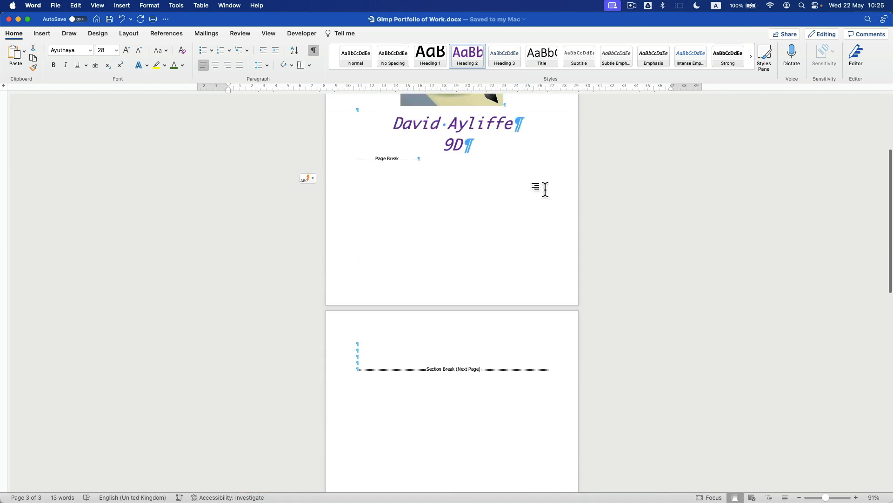
{"action": "scroll", "coordinate": [536, 182], "scroll_direction": "down", "scroll_amount": 15}
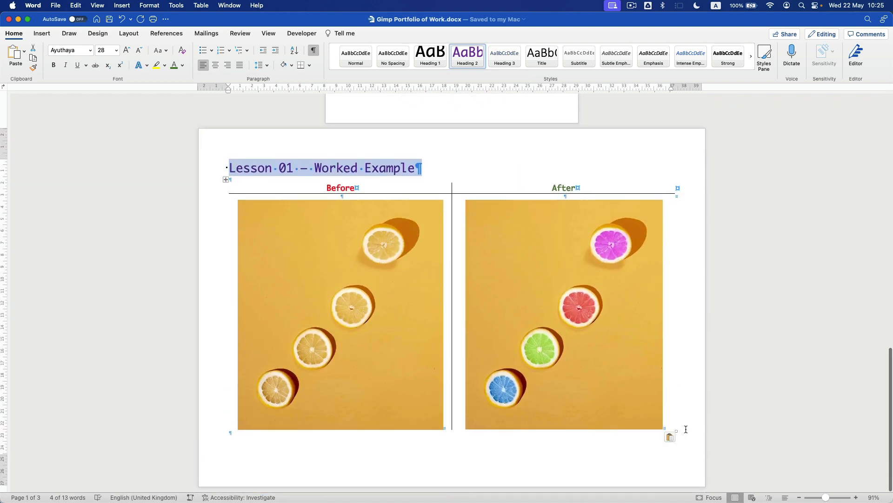
{"action": "left_click", "coordinate": [257, 448]}
{"action": "left_click", "coordinate": [246, 441]}
{"action": "scroll", "coordinate": [246, 441], "scroll_direction": "up", "scroll_amount": 5}
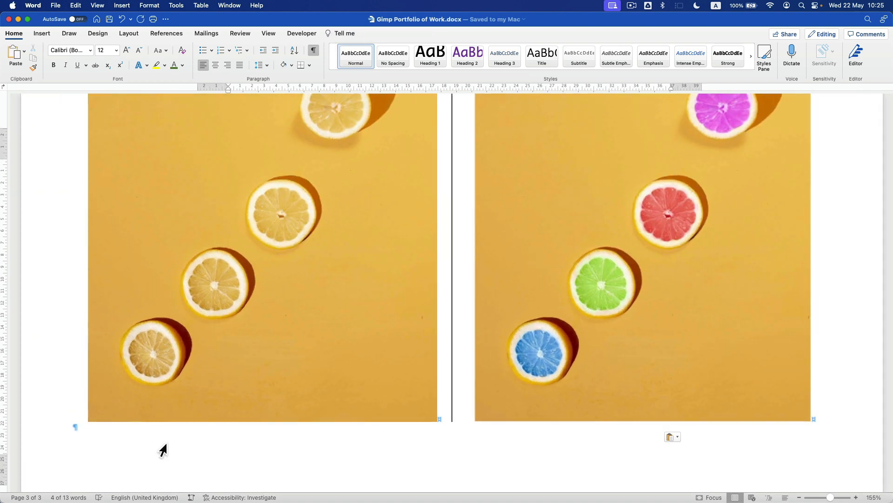
{"action": "left_click", "coordinate": [129, 33]}
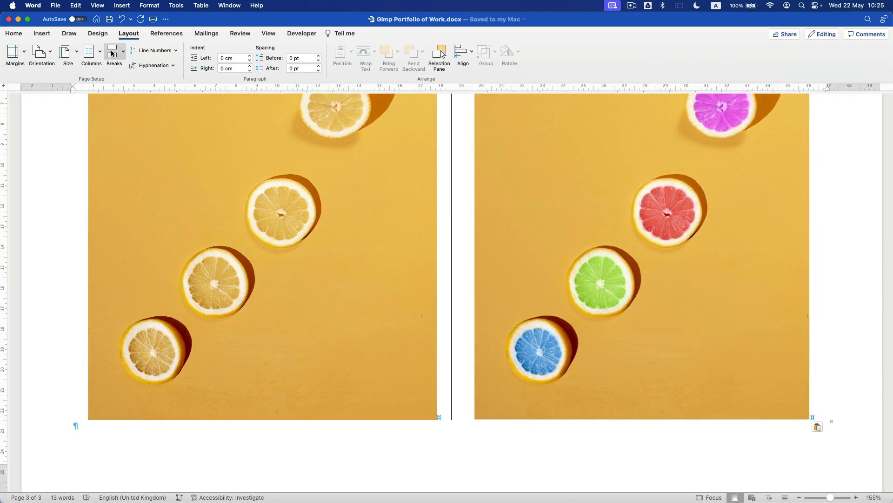
{"action": "left_click", "coordinate": [112, 54]}
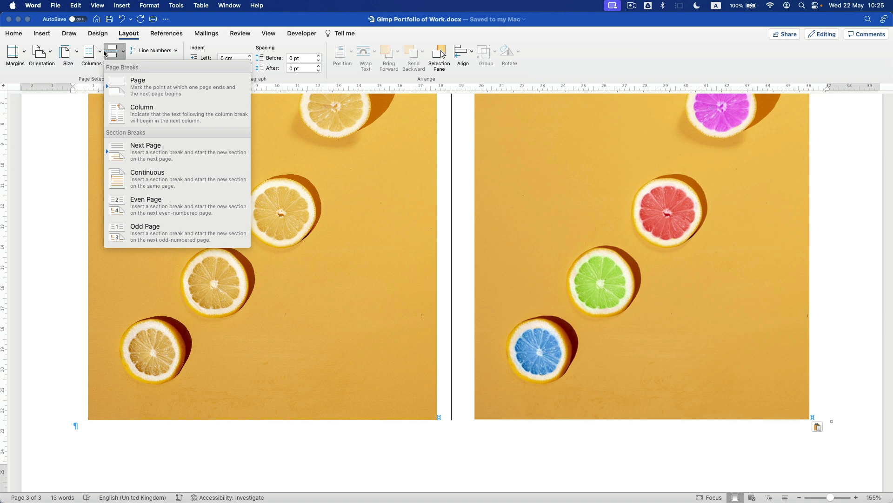
{"action": "left_click", "coordinate": [151, 91]}
{"action": "scroll", "coordinate": [275, 205], "scroll_direction": "down", "scroll_amount": 5}
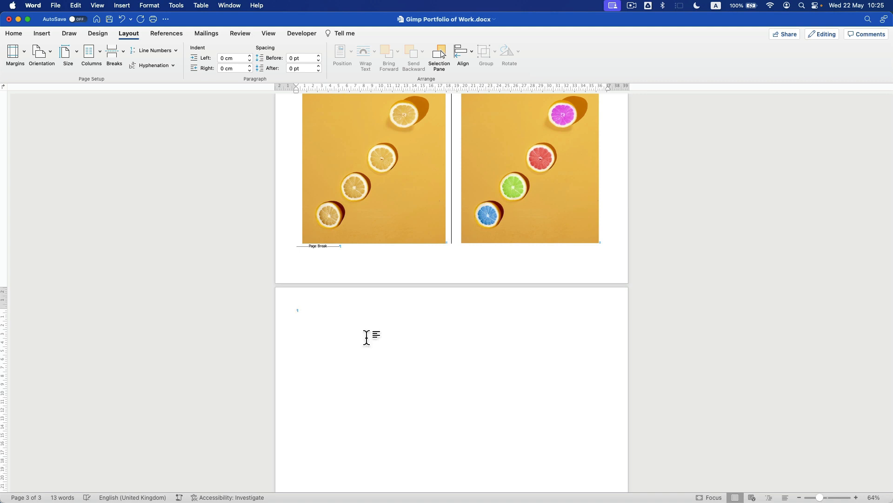
{"action": "scroll", "coordinate": [483, 244], "scroll_direction": "up", "scroll_amount": 3}
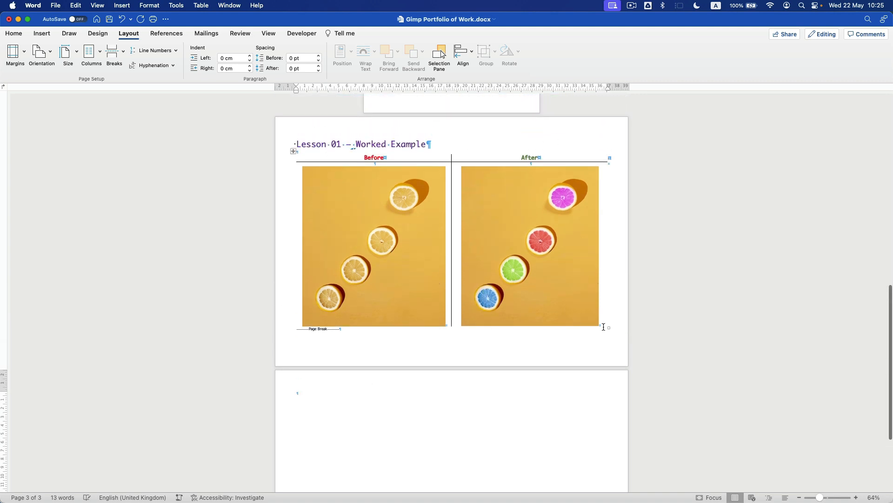
- Copy the heading and Before/After table onto the new page 4
{"action": "left_click_drag", "start_coordinate": [289, 151], "coordinate": [290, 296]}
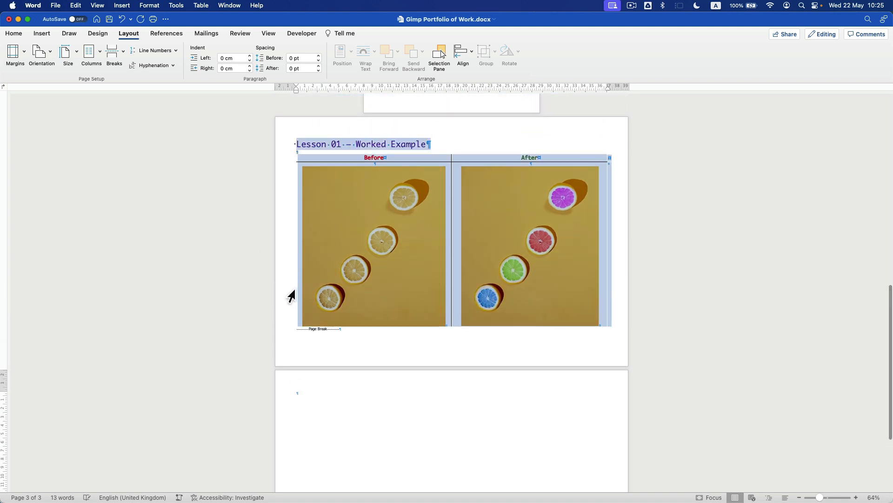
{"action": "key", "text": "super+c"}
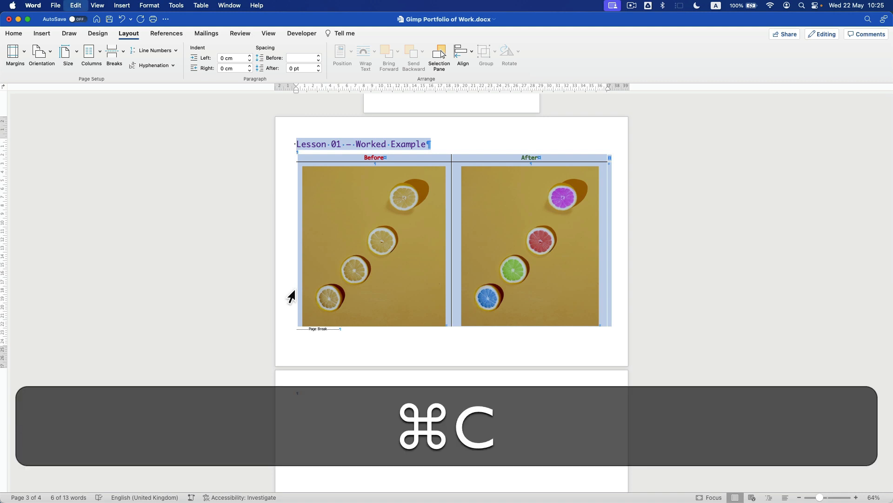
{"action": "left_click", "coordinate": [309, 404]}
{"action": "key", "text": "super+v"}
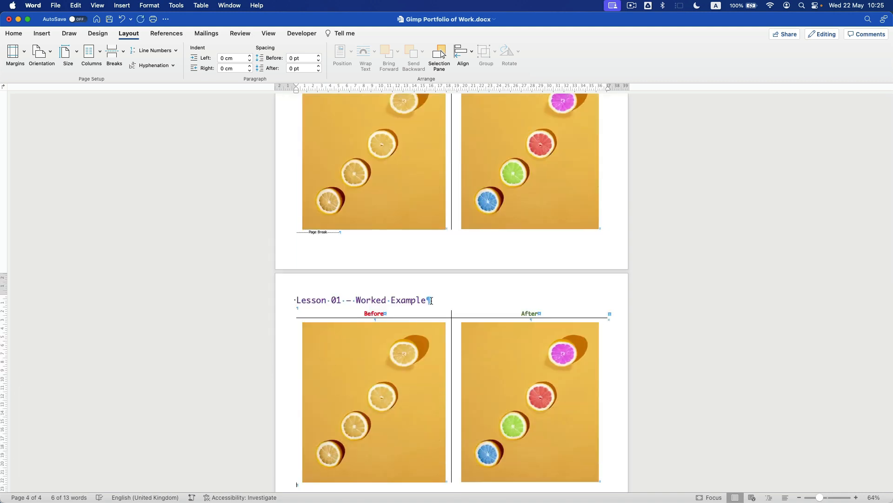
- Retitle the copy 'Lesson 01 – Stretch 1' and delete both copied pictures
{"action": "left_click_drag", "start_coordinate": [431, 301], "coordinate": [368, 297]}
{"action": "type", "text": "Stretch 1"}
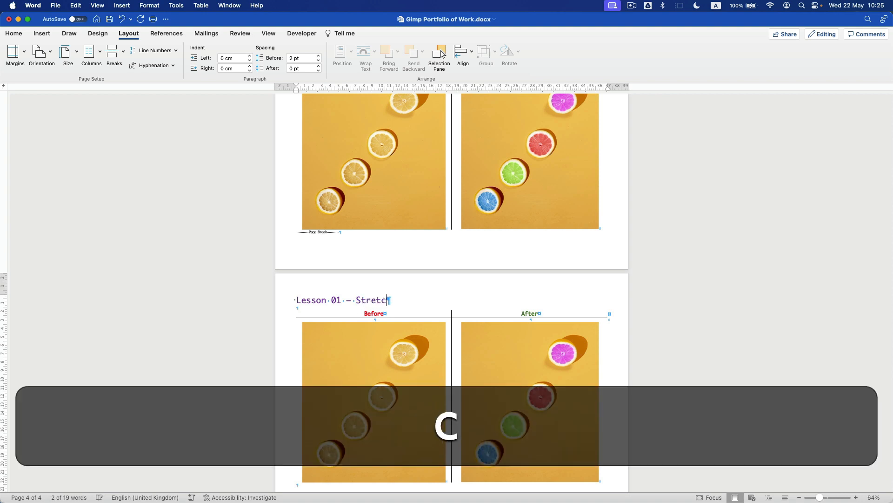
{"action": "left_click", "coordinate": [374, 365]}
{"action": "key", "text": "BackSpace"}
{"action": "left_click", "coordinate": [521, 363]}
{"action": "key", "text": "BackSpace"}
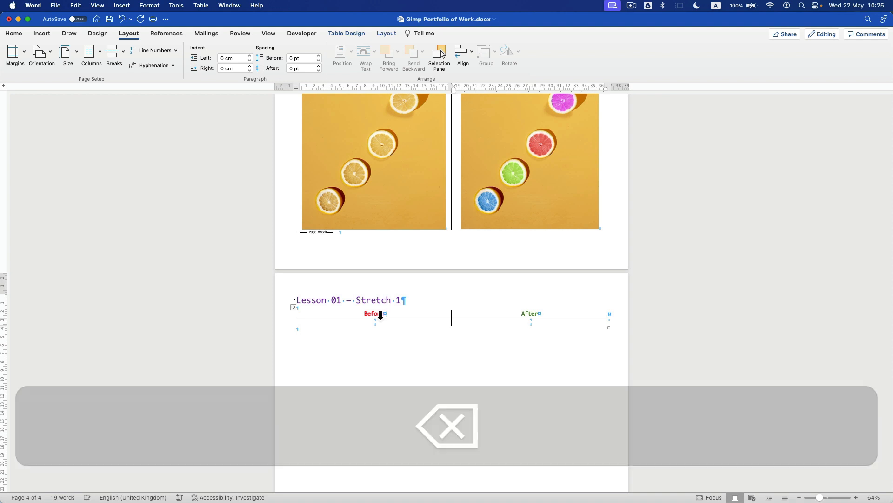
- Place Lesson 01 - 1 - Stretch.jpg in the Before cell and shrink it to fit
{"action": "key", "text": "super+Tab"}
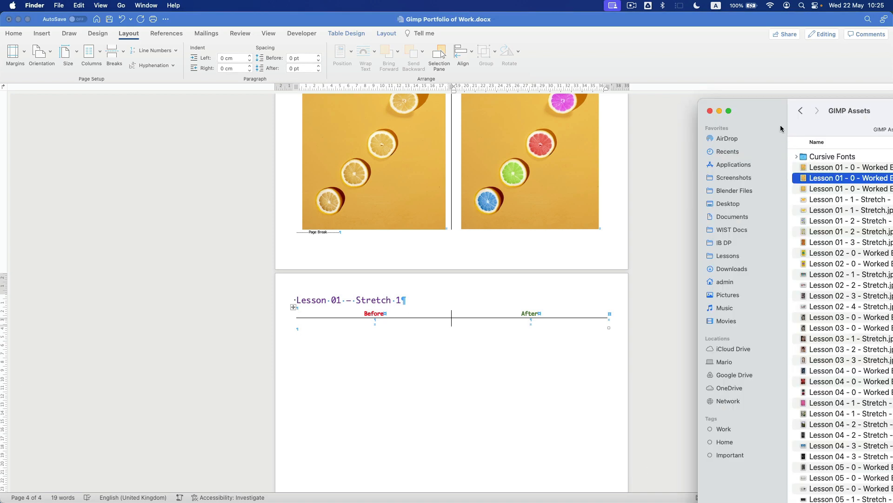
{"action": "left_click_drag", "start_coordinate": [770, 107], "coordinate": [670, 85]}
{"action": "left_click", "coordinate": [660, 158]}
{"action": "left_click_drag", "start_coordinate": [713, 186], "coordinate": [383, 320]}
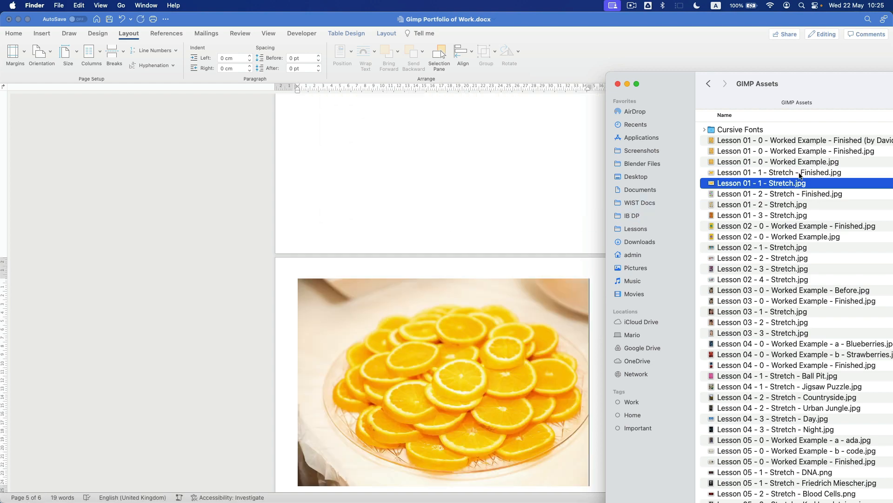
{"action": "left_click", "coordinate": [532, 359]}
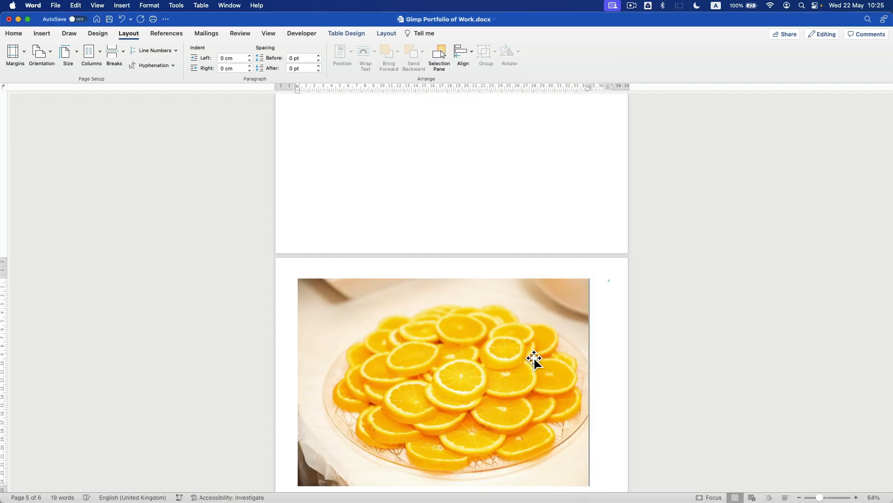
{"action": "left_click", "coordinate": [532, 359]}
{"action": "scroll", "coordinate": [546, 392], "scroll_direction": "down", "scroll_amount": 5}
{"action": "left_click", "coordinate": [614, 385]}
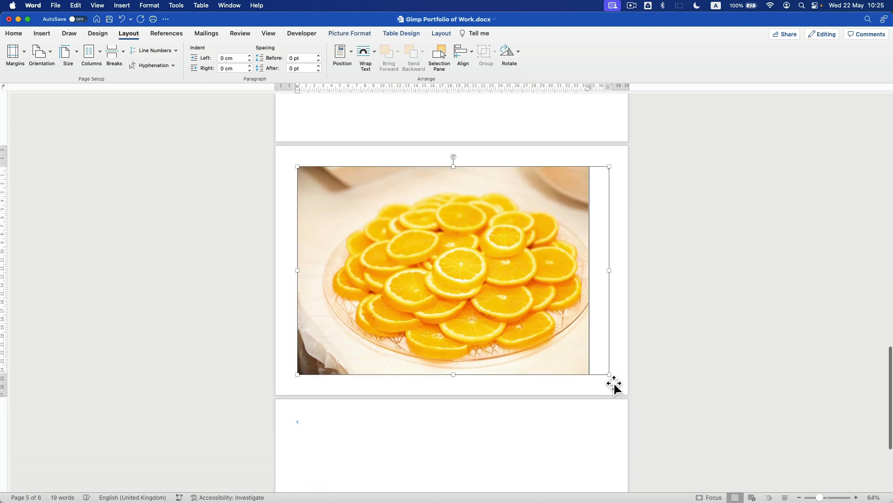
{"action": "left_click_drag", "start_coordinate": [600, 375], "coordinate": [444, 342]}
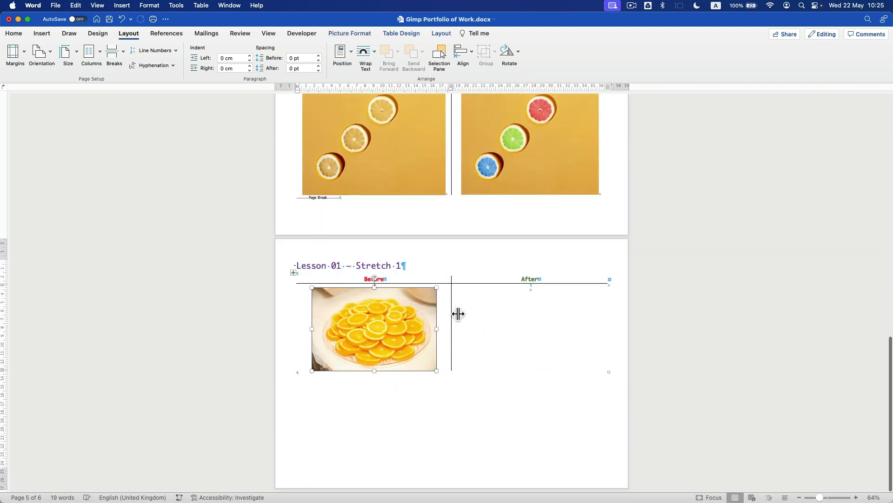
- Add the finished Stretch 1 image to the After cell and shrink it to match
{"action": "key", "text": "super+Tab"}
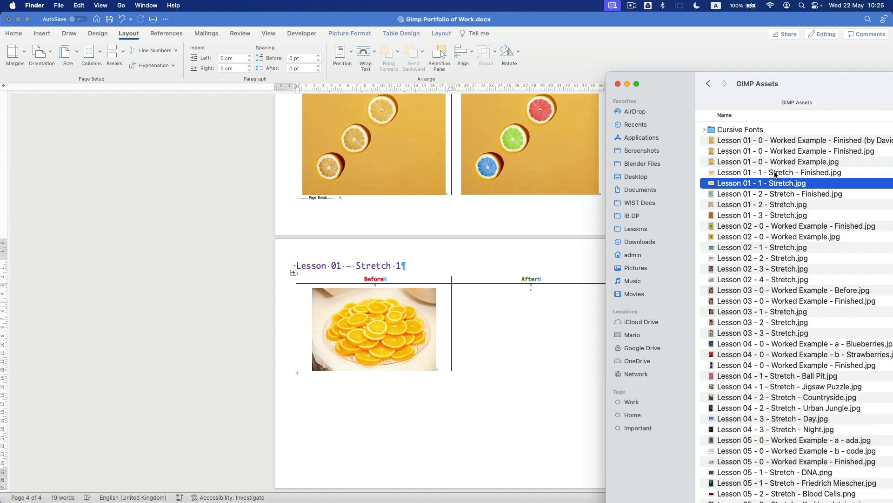
{"action": "left_click_drag", "start_coordinate": [755, 173], "coordinate": [558, 305]}
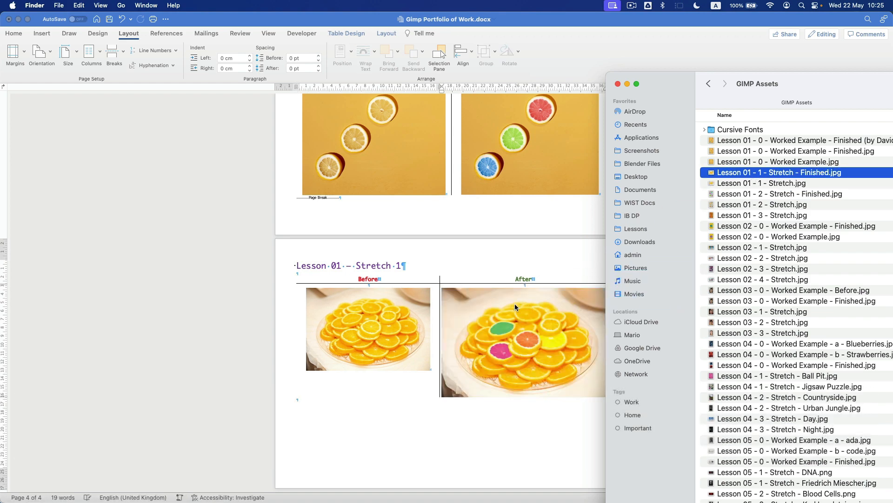
{"action": "left_click", "coordinate": [587, 393]}
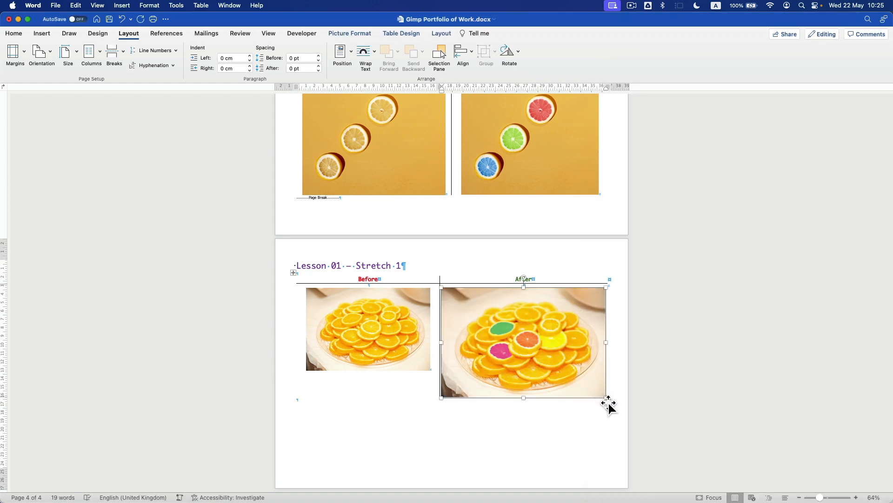
{"action": "left_click_drag", "start_coordinate": [598, 393], "coordinate": [587, 368]}
{"action": "scroll", "coordinate": [391, 315], "scroll_direction": "up", "scroll_amount": 5}
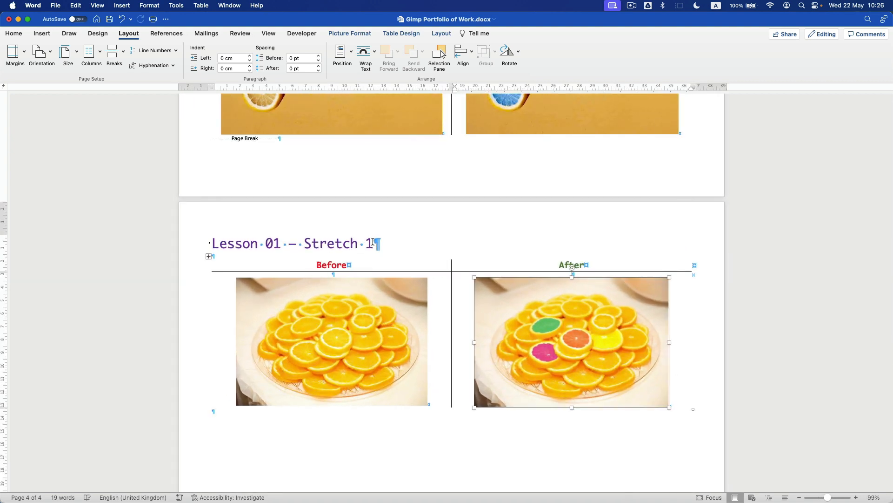
- Resize the Stretch 1 Before picture to a height of 12 cm
{"action": "left_click", "coordinate": [373, 241]}
{"action": "scroll", "coordinate": [373, 266], "scroll_direction": "up", "scroll_amount": 7}
{"action": "scroll", "coordinate": [373, 265], "scroll_direction": "down", "scroll_amount": 8}
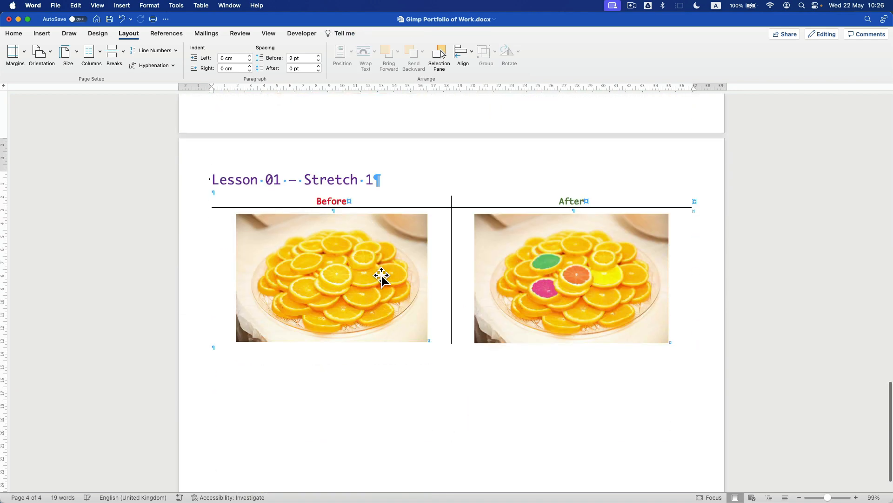
{"action": "left_click", "coordinate": [310, 278]}
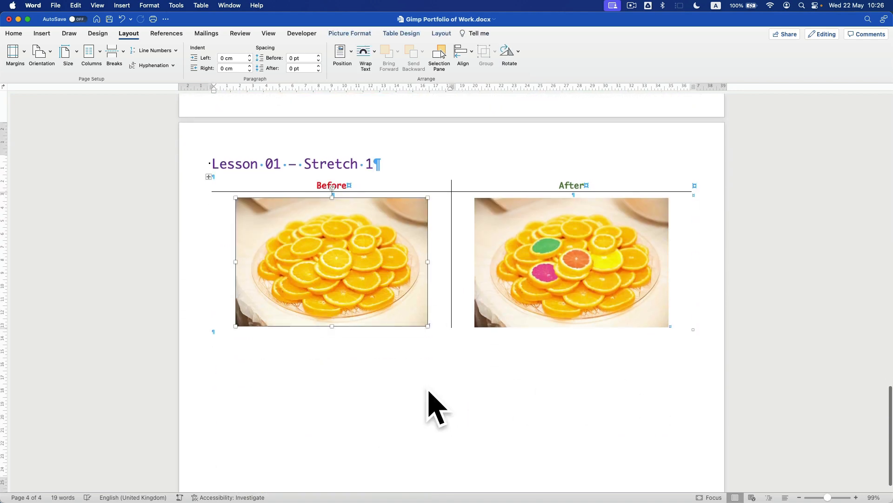
{"action": "left_click_drag", "start_coordinate": [437, 333], "coordinate": [448, 364]}
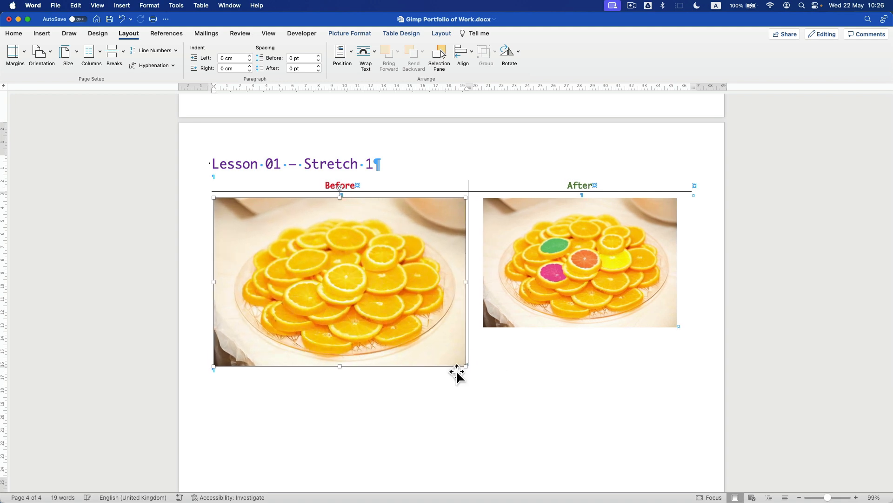
{"action": "left_click", "coordinate": [351, 33]}
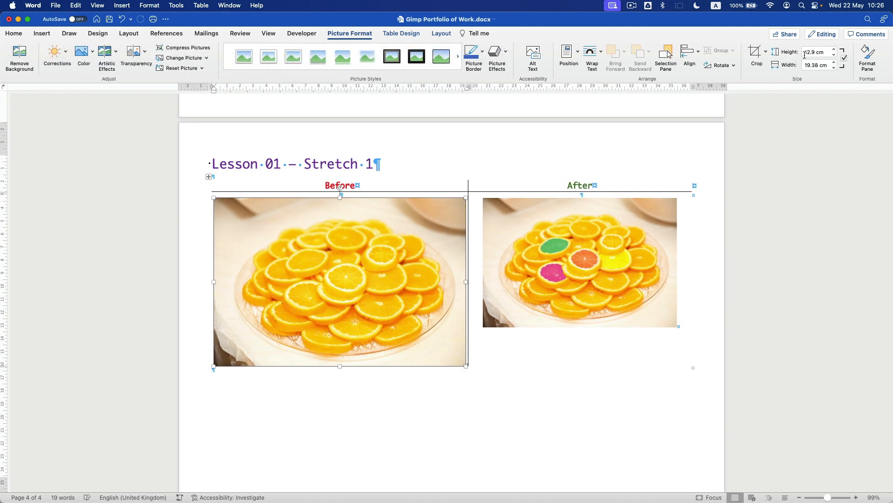
{"action": "left_click", "coordinate": [829, 54]}
{"action": "type", "text": "12"}
{"action": "key", "text": "Return"}
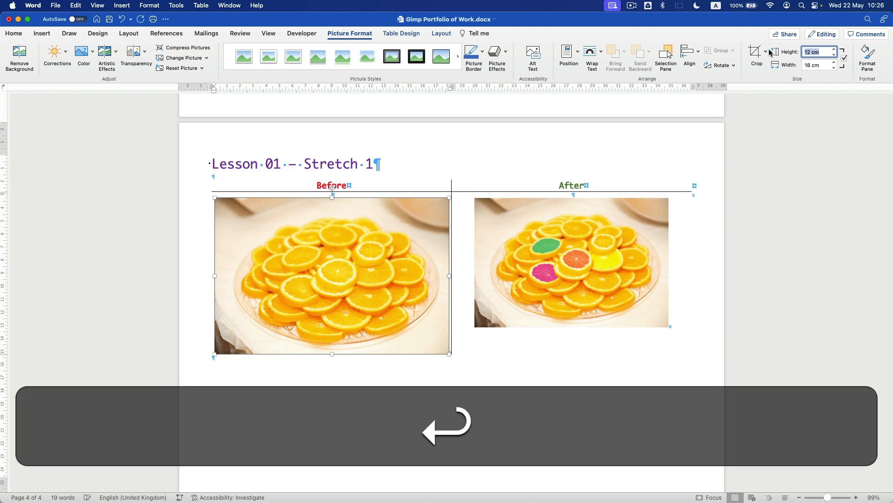
- Give the Stretch 1 After picture the same 12 cm height
{"action": "left_click", "coordinate": [644, 238]}
{"action": "left_click", "coordinate": [829, 54]}
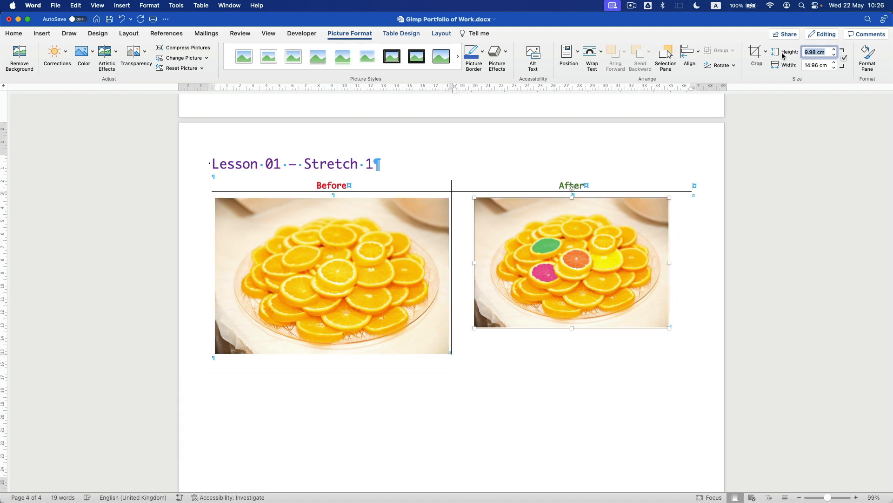
{"action": "type", "text": "12"}
{"action": "key", "text": "Return"}
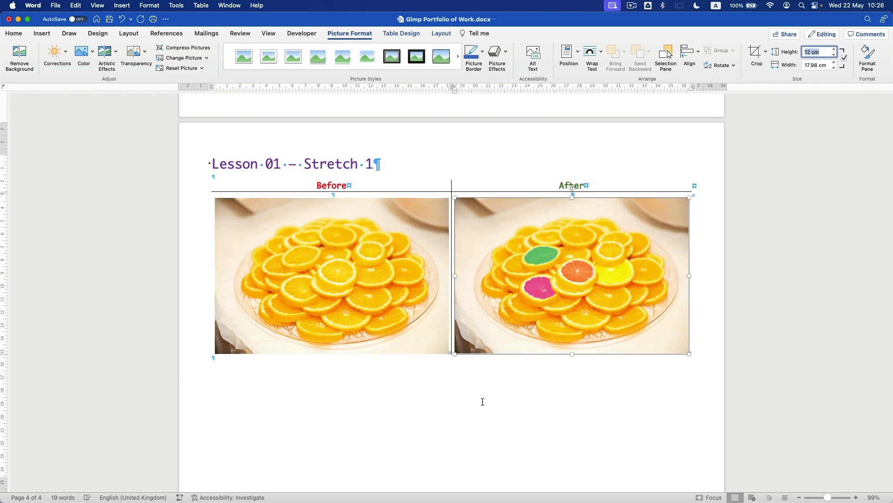
{"action": "left_click", "coordinate": [482, 401]}
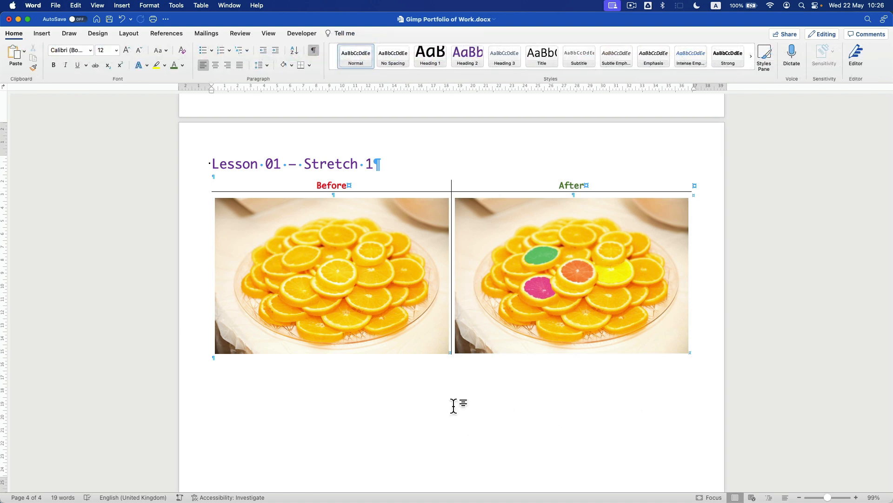
- Copy the Stretch 1 heading and table, then insert a page break below the table
{"action": "scroll", "coordinate": [507, 396], "scroll_direction": "down", "scroll_amount": 2}
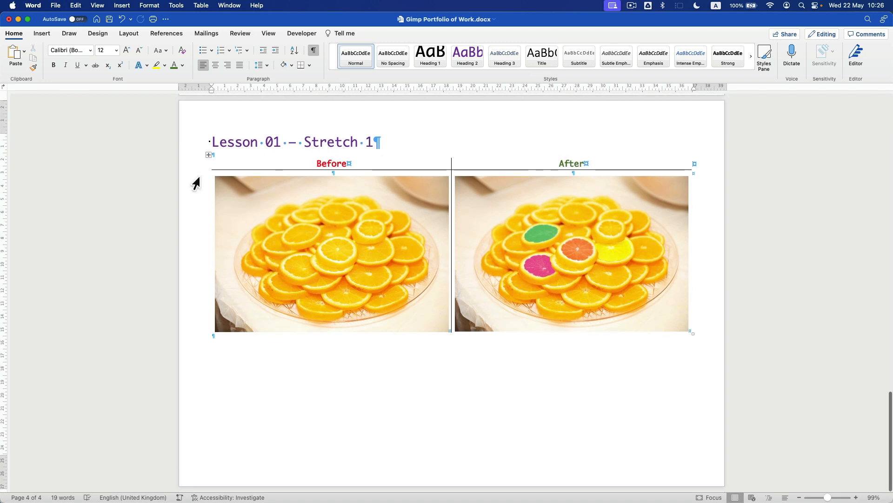
{"action": "left_click_drag", "start_coordinate": [197, 149], "coordinate": [195, 264]}
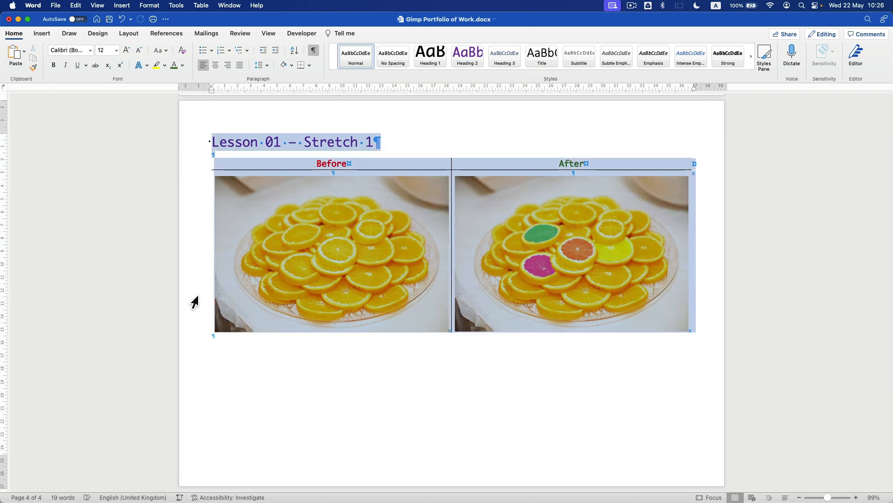
{"action": "key", "text": "super+c"}
{"action": "left_click", "coordinate": [246, 343]}
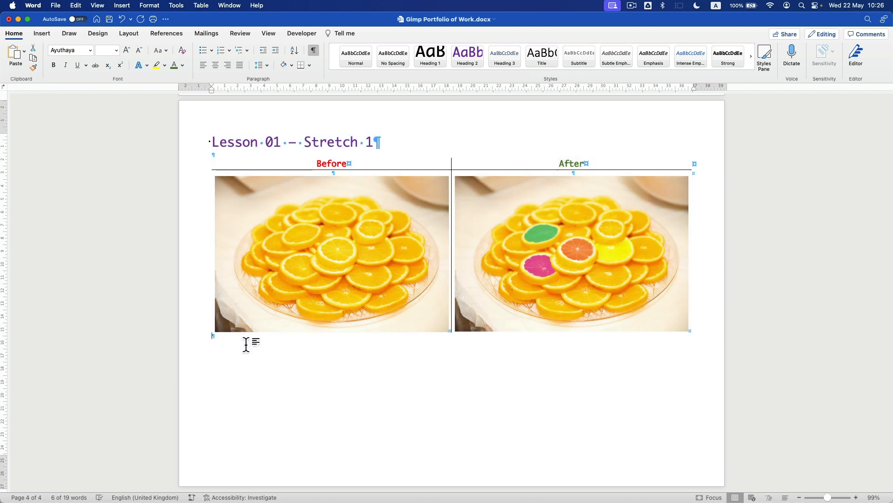
{"action": "scroll", "coordinate": [207, 347], "scroll_direction": "up", "scroll_amount": 5}
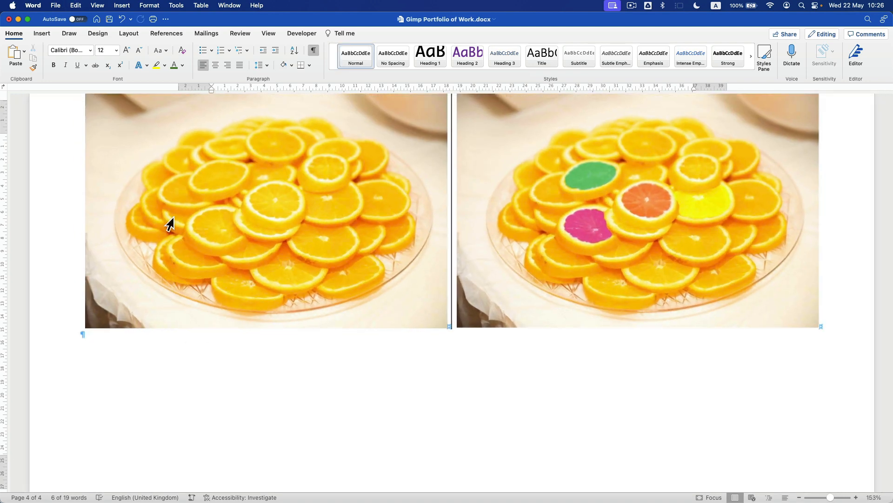
{"action": "left_click", "coordinate": [128, 35]}
{"action": "left_click", "coordinate": [112, 55]}
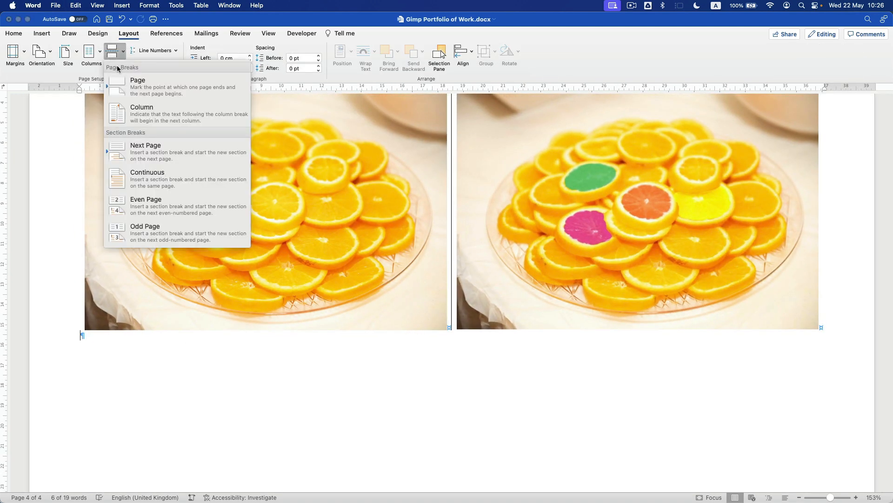
{"action": "left_click", "coordinate": [147, 86]}
- Paste the copy on the new page and change its heading to 'Lesson 01 – Stretch 2'
{"action": "scroll", "coordinate": [223, 266], "scroll_direction": "down", "scroll_amount": 7}
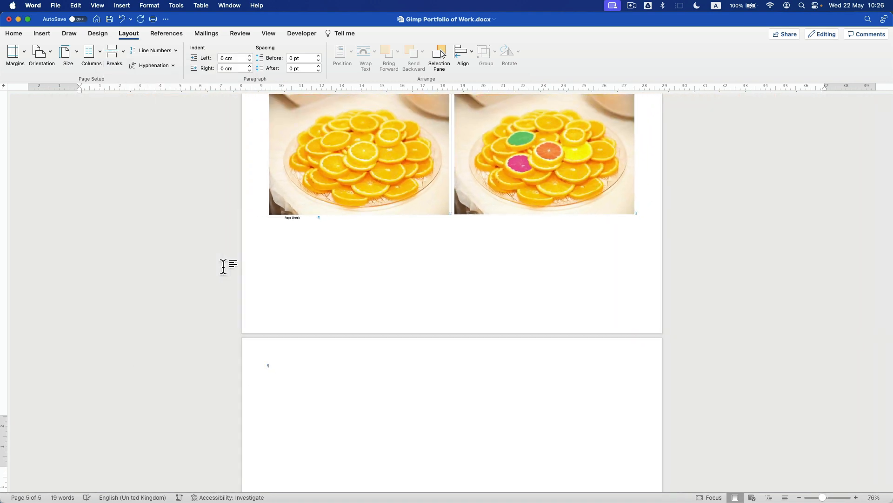
{"action": "key", "text": "cmd+v"}
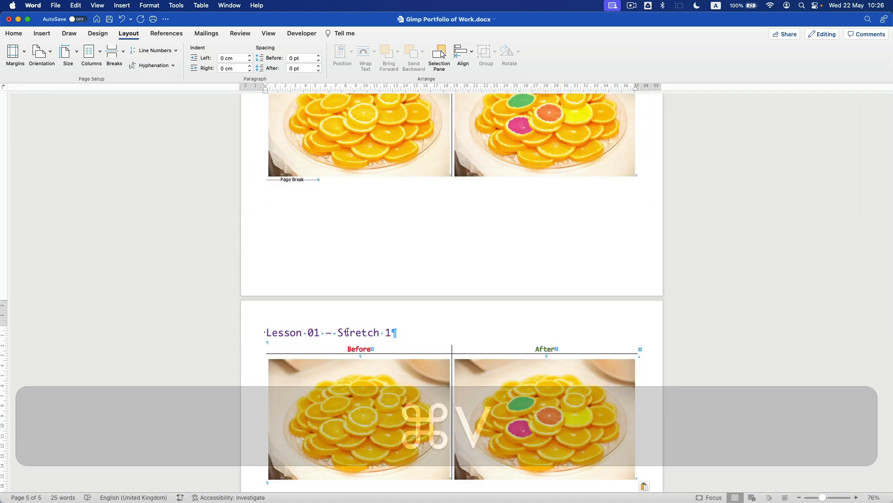
{"action": "left_click", "coordinate": [394, 332]}
{"action": "key", "text": "BackSpace"}
{"action": "type", "text": "2"}
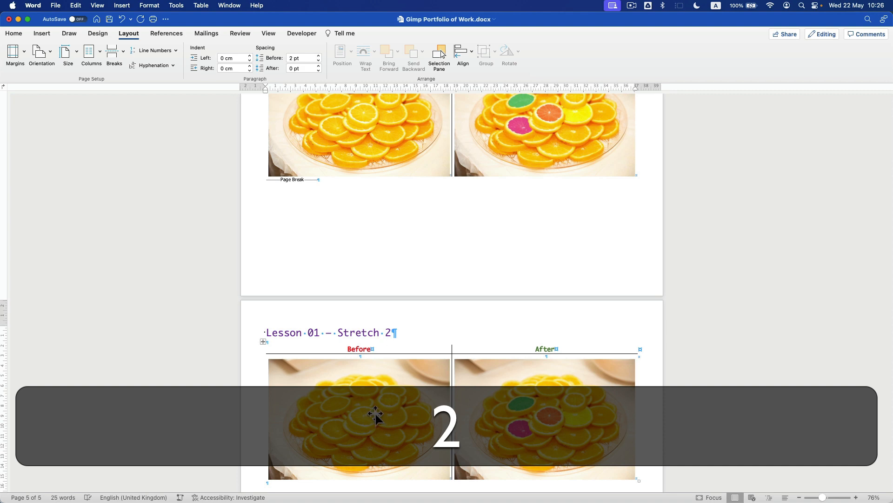
- Delete the copied Before and After pictures from the Stretch 2 table
{"action": "left_click", "coordinate": [375, 414]}
{"action": "key", "text": "BackSpace"}
{"action": "left_click", "coordinate": [515, 395]}
{"action": "key", "text": "BackSpace"}
{"action": "key", "text": "super+Tab"}
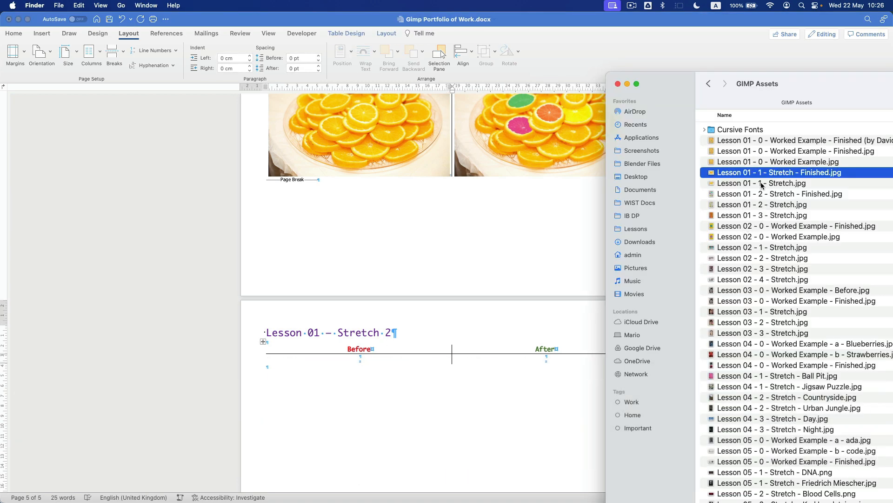
- Drag Lesson 01 - 2 - Stretch.jpg from Finder into the Stretch 2 table's Before cell
{"action": "left_click_drag", "start_coordinate": [761, 208], "coordinate": [370, 362]}
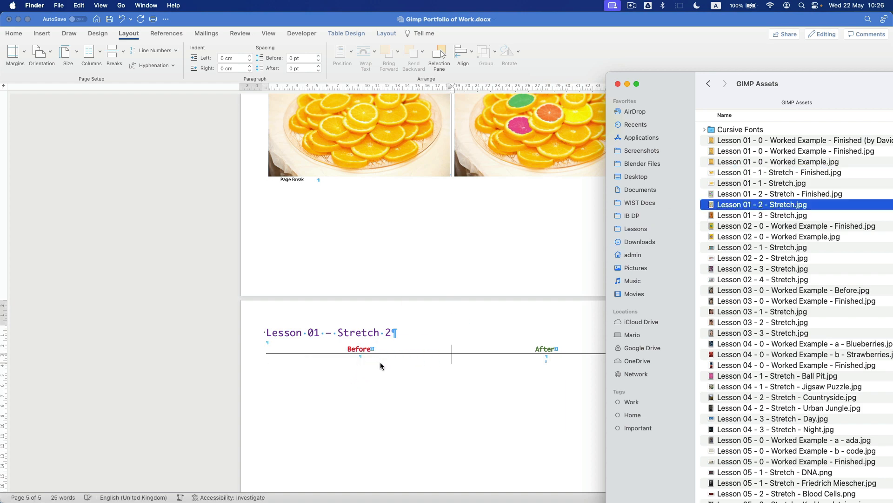
{"action": "key", "text": "super+Tab"}
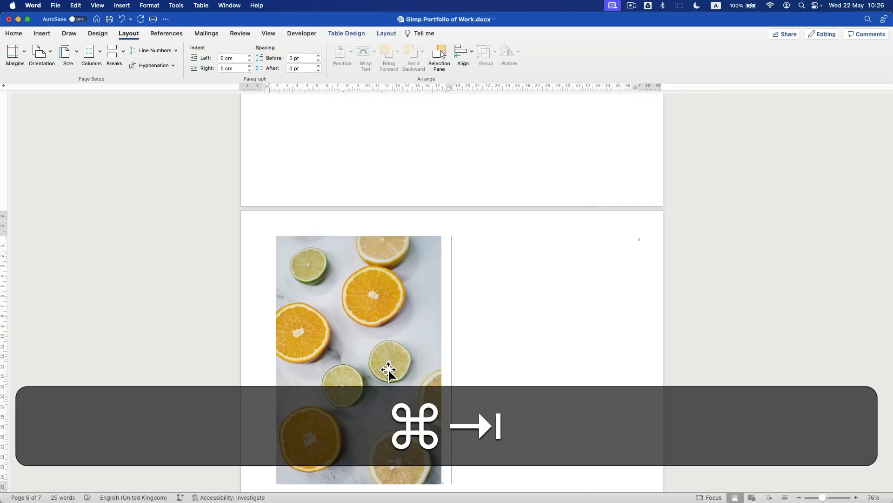
- Bring in the finished recoloured citrus image and move it into the Stretch 2 After cell
{"action": "key", "text": "super+Tab"}
{"action": "left_click_drag", "start_coordinate": [786, 194], "coordinate": [590, 289]}
{"action": "key", "text": "super+Tab"}
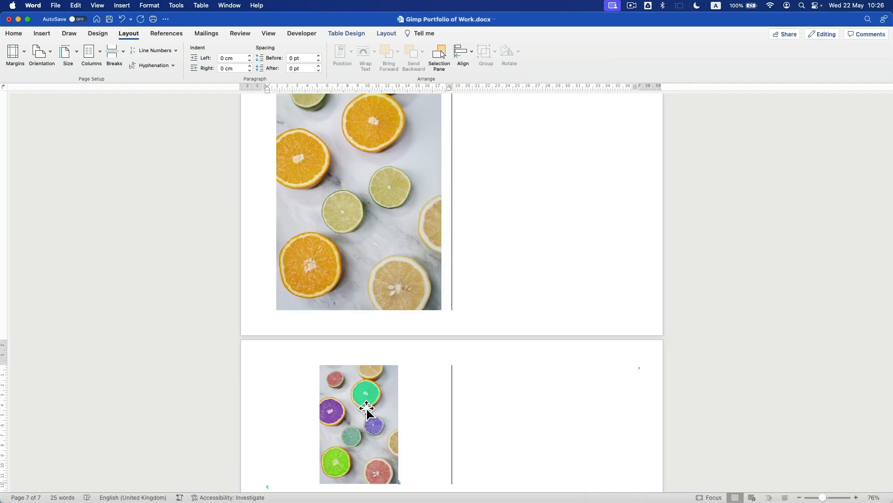
{"action": "left_click", "coordinate": [367, 409]}
{"action": "key", "text": "super+c"}
{"action": "key", "text": "super+x"}
{"action": "scroll", "coordinate": [568, 248], "scroll_direction": "up", "scroll_amount": 3}
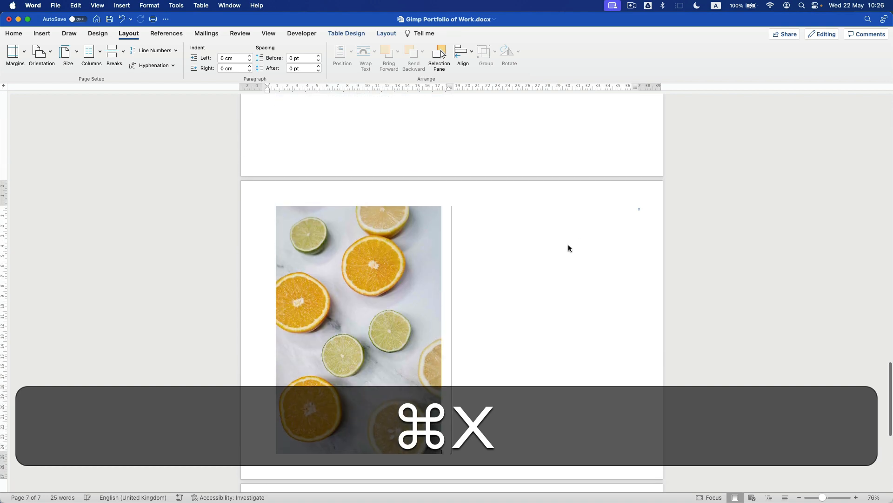
{"action": "scroll", "coordinate": [566, 244], "scroll_direction": "up", "scroll_amount": 10}
{"action": "left_click", "coordinate": [560, 239]}
{"action": "key", "text": "super+v"}
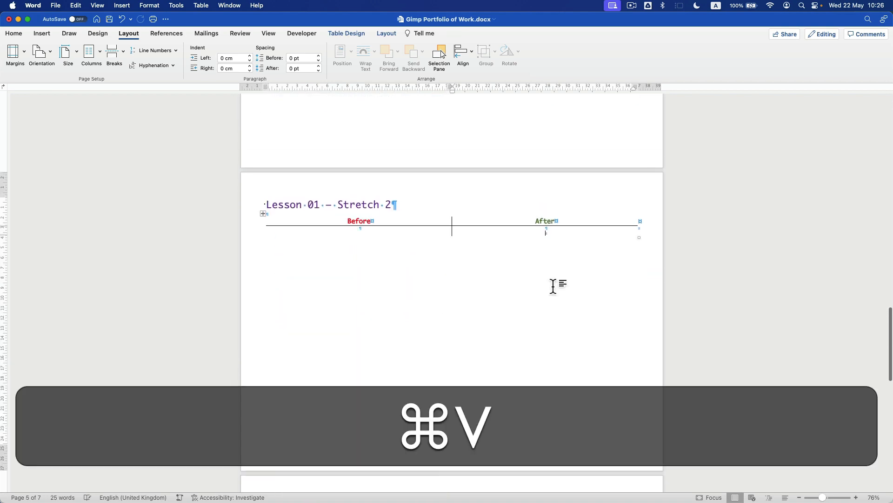
- Shrink the Stretch 2 Before citrus picture to fit its cell
{"action": "scroll", "coordinate": [437, 309], "scroll_direction": "down", "scroll_amount": 9}
{"action": "left_click", "coordinate": [366, 264]}
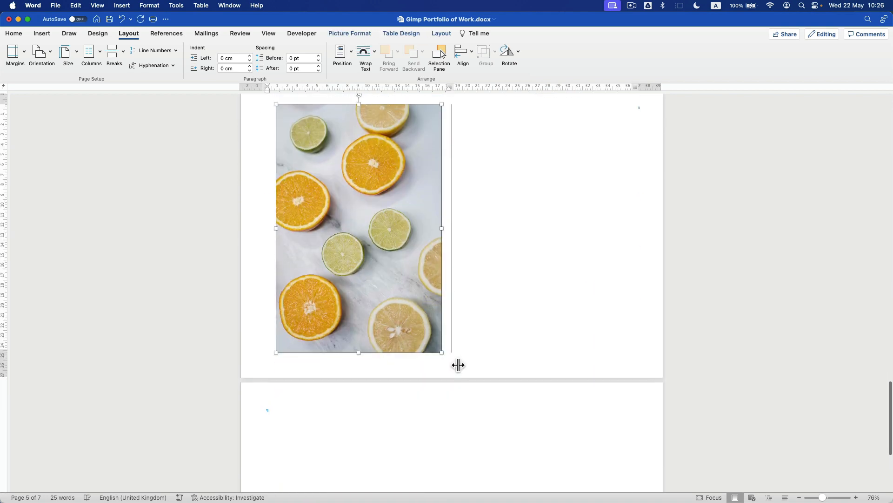
{"action": "left_click_drag", "start_coordinate": [451, 363], "coordinate": [365, 254]}
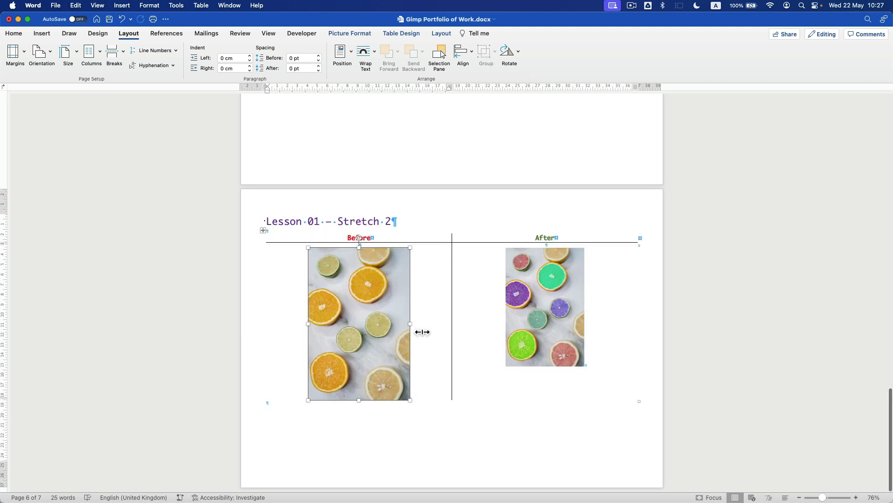
{"action": "scroll", "coordinate": [413, 327], "scroll_direction": "up", "scroll_amount": 5}
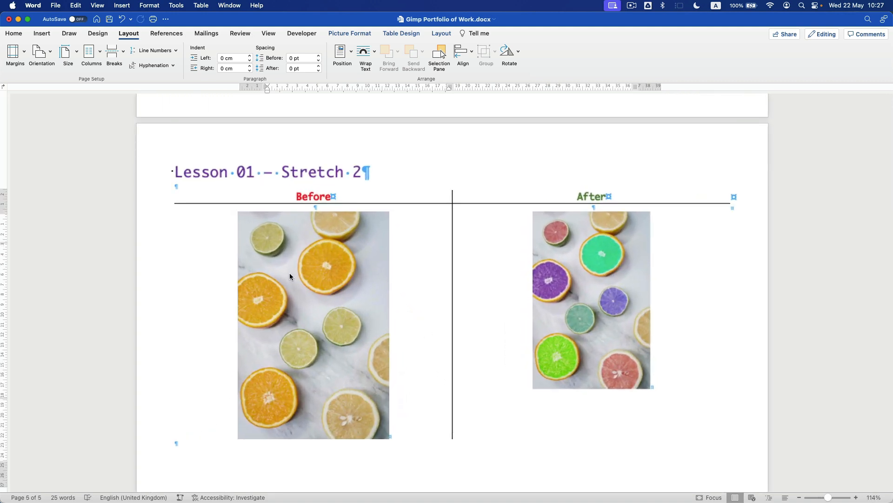
- Delete the blank paragraphs under the Stretch 2, Stretch 1 and Worked Example titles
{"action": "left_click", "coordinate": [207, 195]}
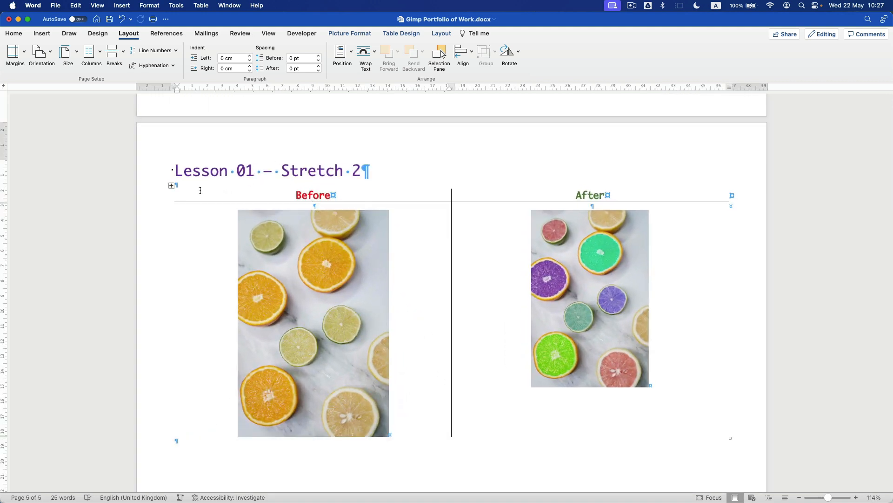
{"action": "left_click", "coordinate": [177, 183]}
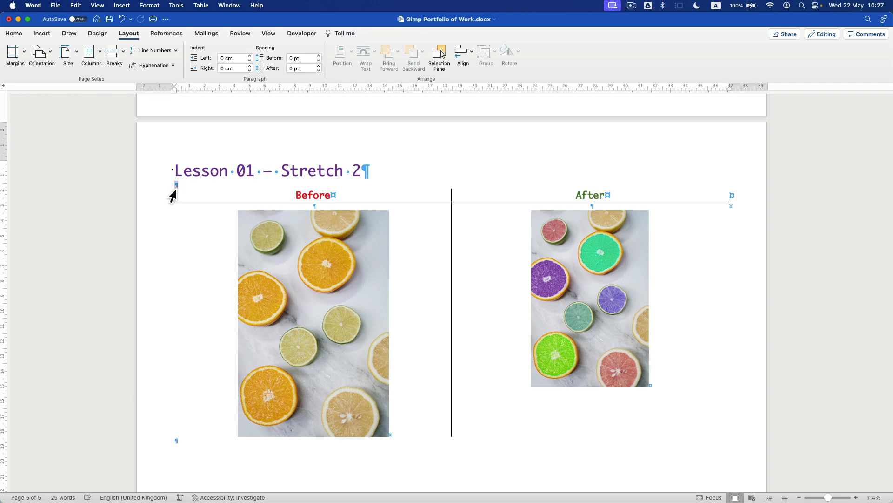
{"action": "key", "text": "BackSpace"}
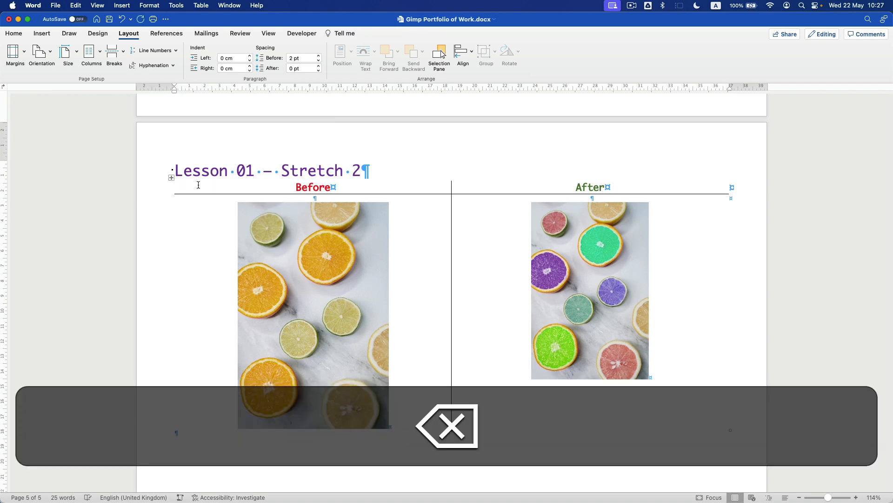
{"action": "scroll", "coordinate": [204, 186], "scroll_direction": "up", "scroll_amount": 20}
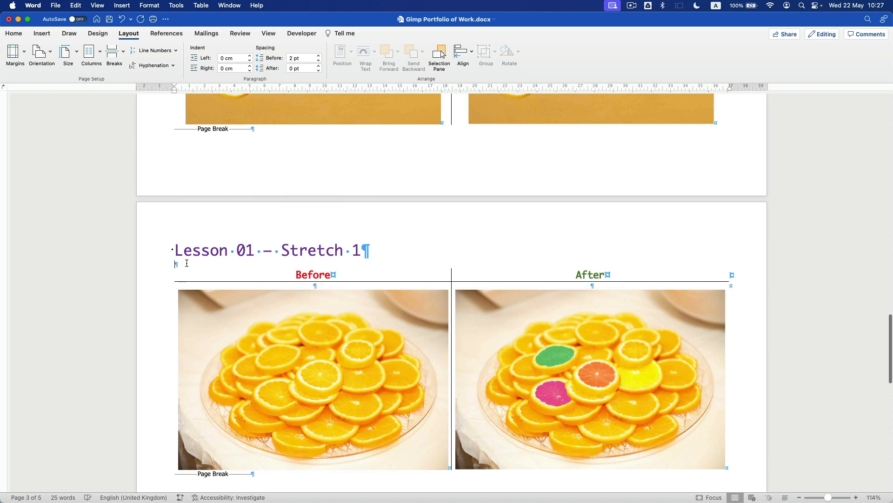
{"action": "key", "text": "BackSpace"}
{"action": "scroll", "coordinate": [187, 262], "scroll_direction": "up", "scroll_amount": 10}
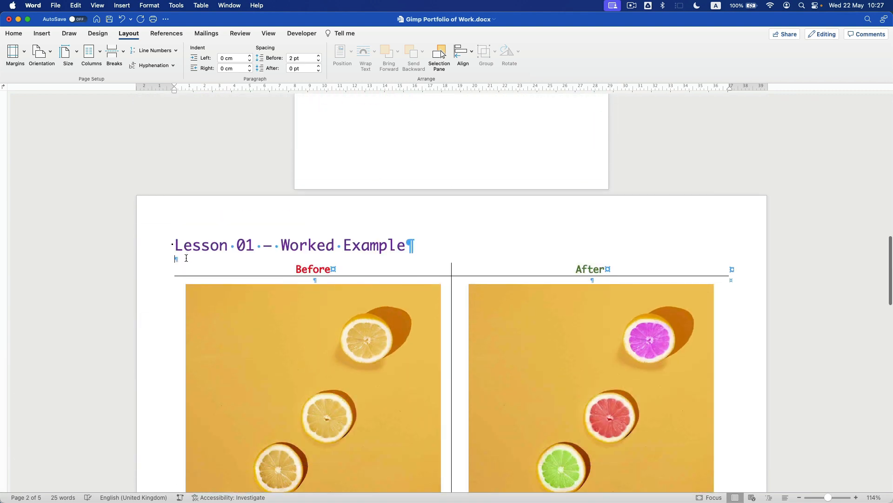
{"action": "key", "text": "BackSpace"}
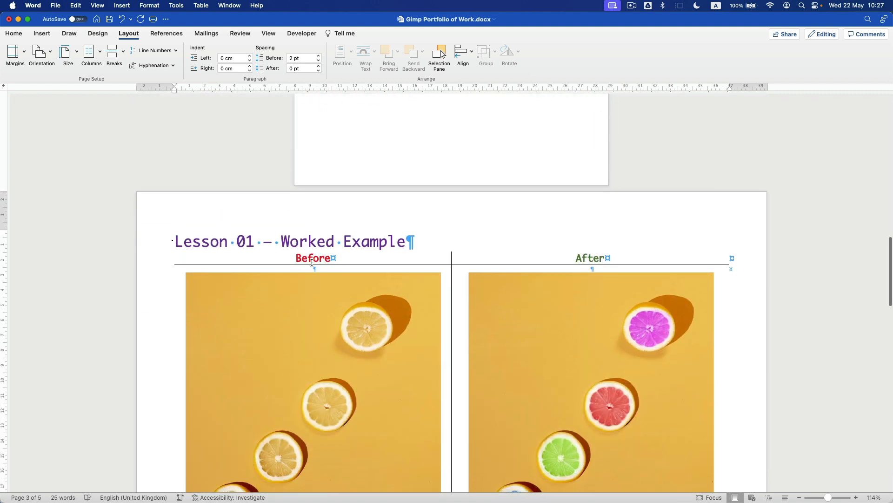
- Select the Before citrus photo in the Stretch 2 table
{"action": "scroll", "coordinate": [319, 269], "scroll_direction": "down", "scroll_amount": 5}
{"action": "left_click", "coordinate": [346, 271]}
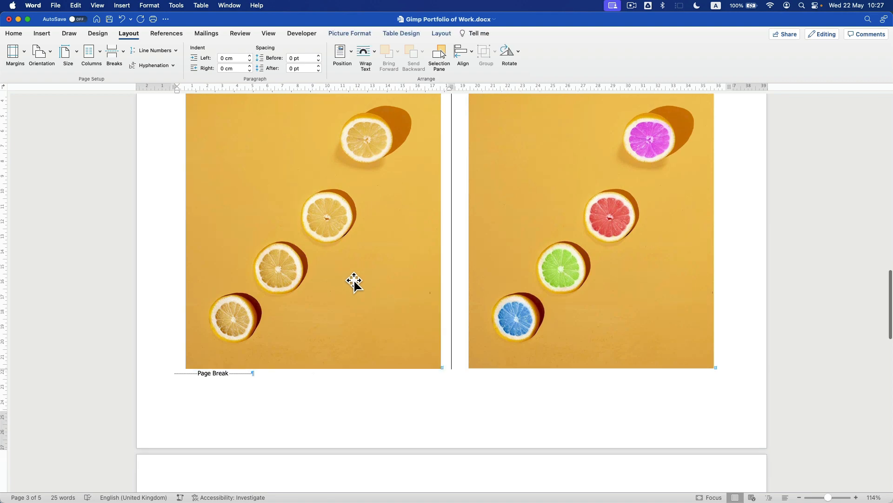
{"action": "scroll", "coordinate": [345, 271], "scroll_direction": "down", "scroll_amount": 10}
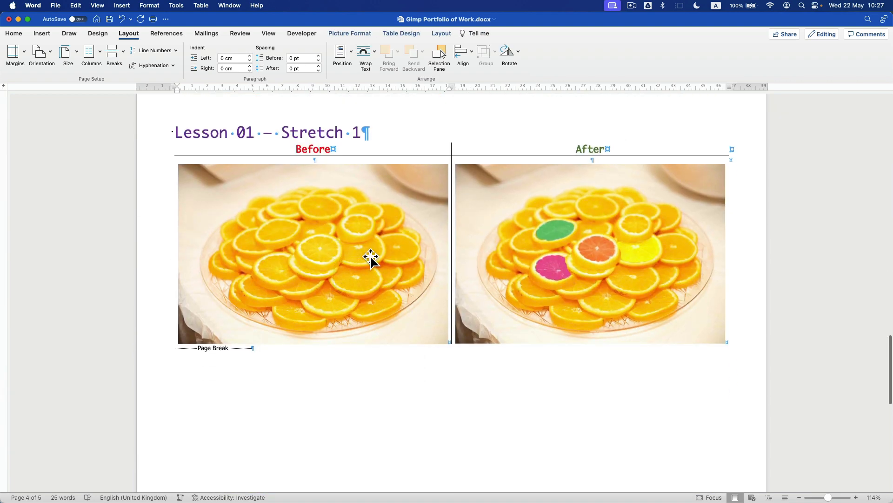
{"action": "scroll", "coordinate": [367, 256], "scroll_direction": "down", "scroll_amount": 10}
{"action": "left_click", "coordinate": [349, 255]}
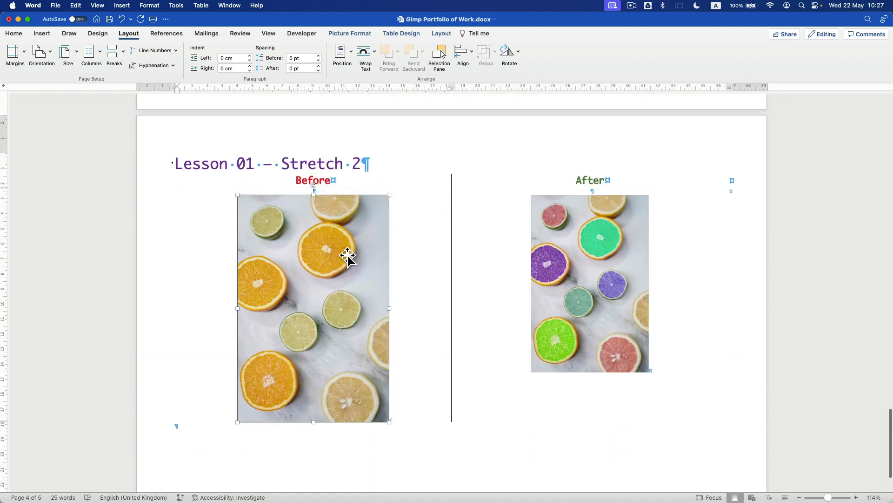
{"action": "scroll", "coordinate": [343, 260], "scroll_direction": "down", "scroll_amount": 3}
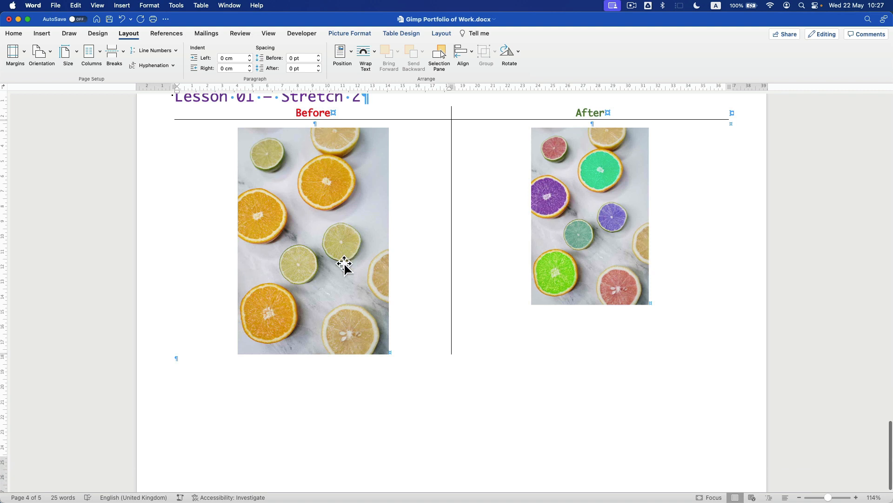
- Try heights of 18, 20 and 22 cm, then set the Stretch 2 Before photo to 21 cm
{"action": "left_click", "coordinate": [347, 36]}
{"action": "type", "text": "18"}
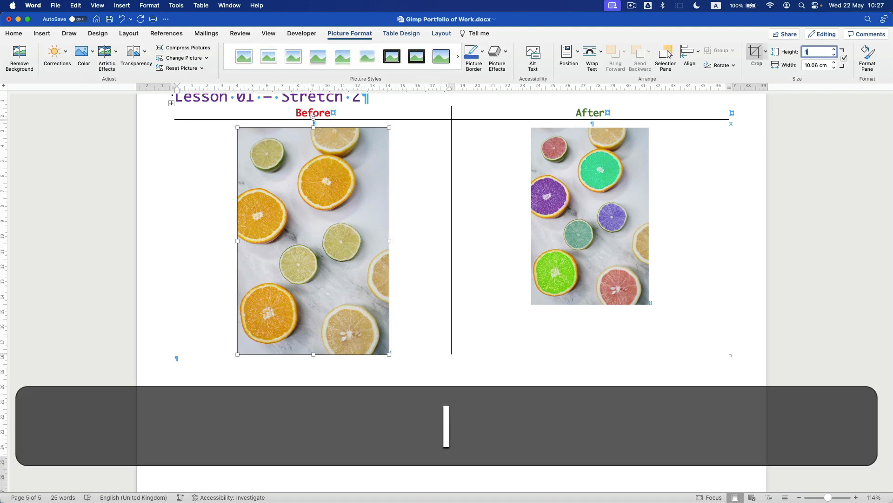
{"action": "key", "text": "Return"}
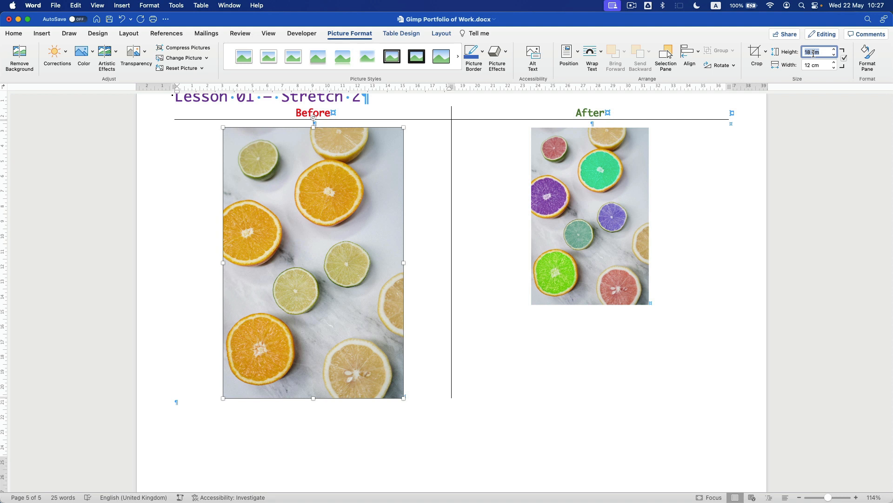
{"action": "type", "text": "20"}
{"action": "key", "text": "Return"}
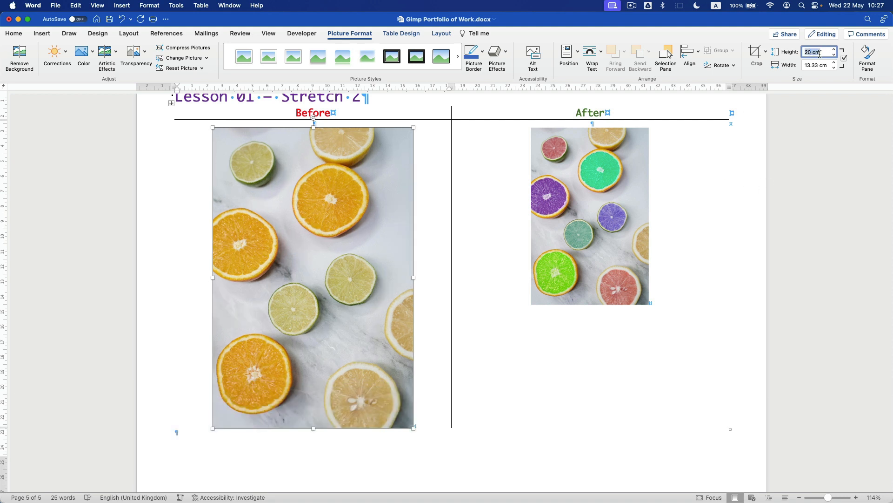
{"action": "type", "text": "22"}
{"action": "key", "text": "Return"}
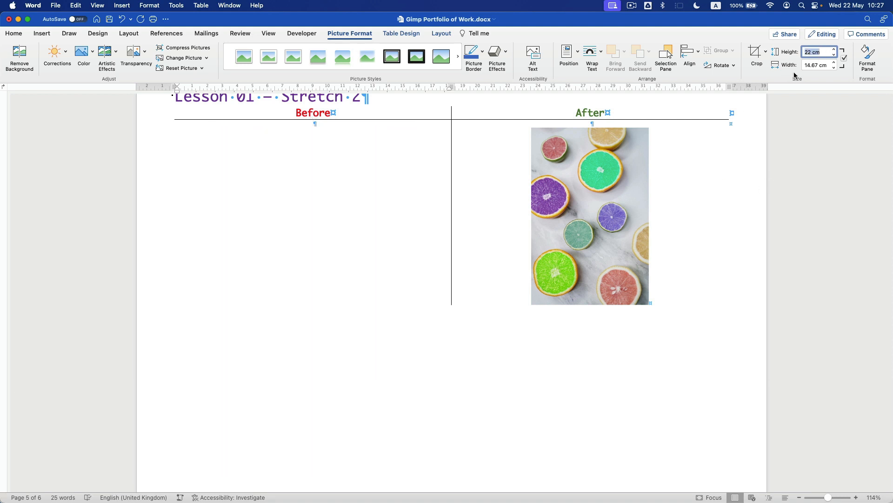
{"action": "type", "text": "21"}
{"action": "key", "text": "Return"}
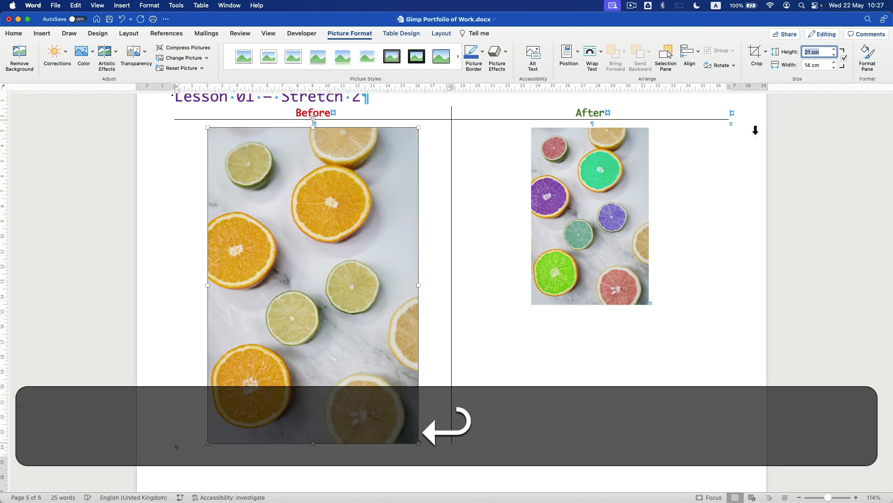
- Set the Stretch 2 After photo to 21 cm tall to match the Before photo
{"action": "left_click", "coordinate": [596, 167]}
{"action": "left_click", "coordinate": [825, 55]}
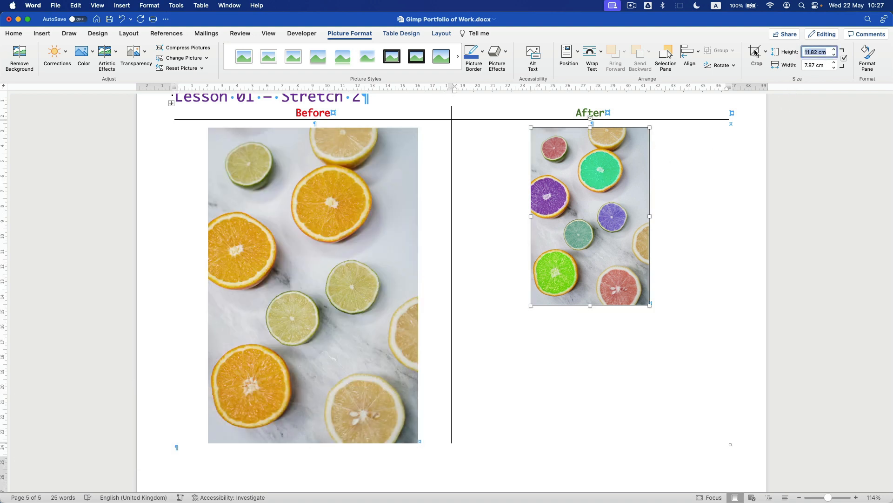
{"action": "type", "text": "21"}
{"action": "key", "text": "Return"}
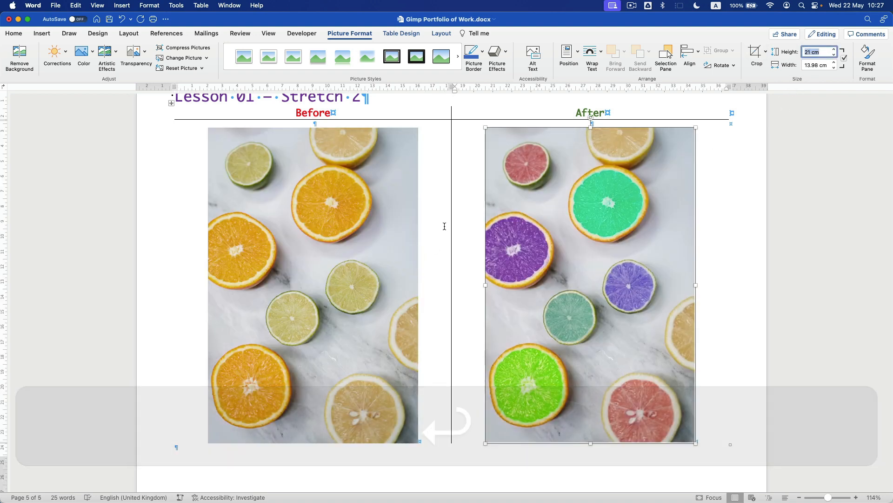
{"action": "left_click", "coordinate": [446, 247]}
{"action": "scroll", "coordinate": [273, 230], "scroll_direction": "up", "scroll_amount": 3}
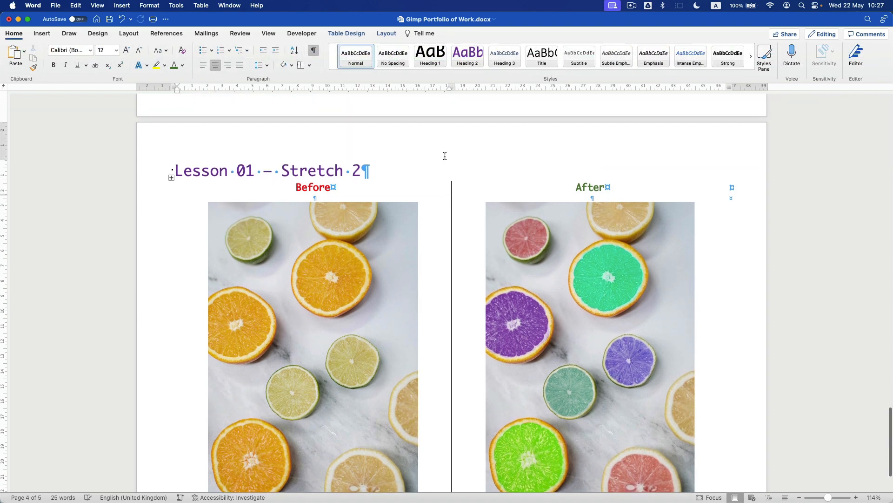
{"action": "scroll", "coordinate": [445, 156], "scroll_direction": "up", "scroll_amount": 15}
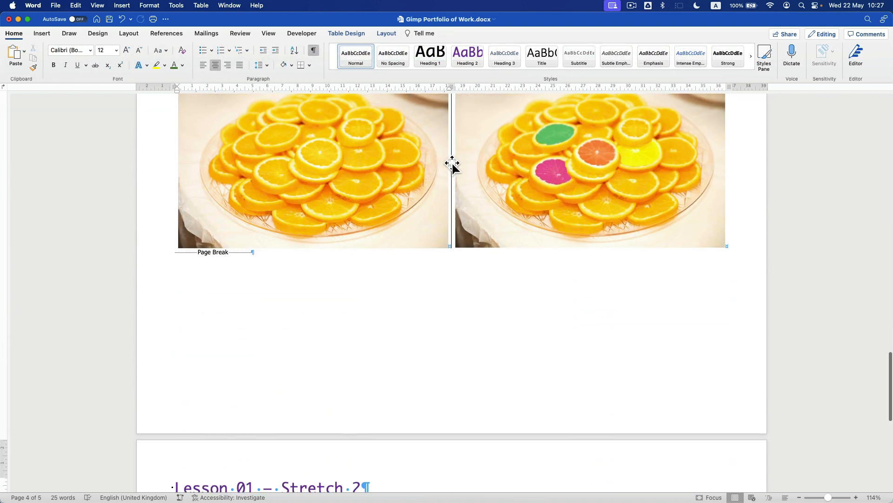
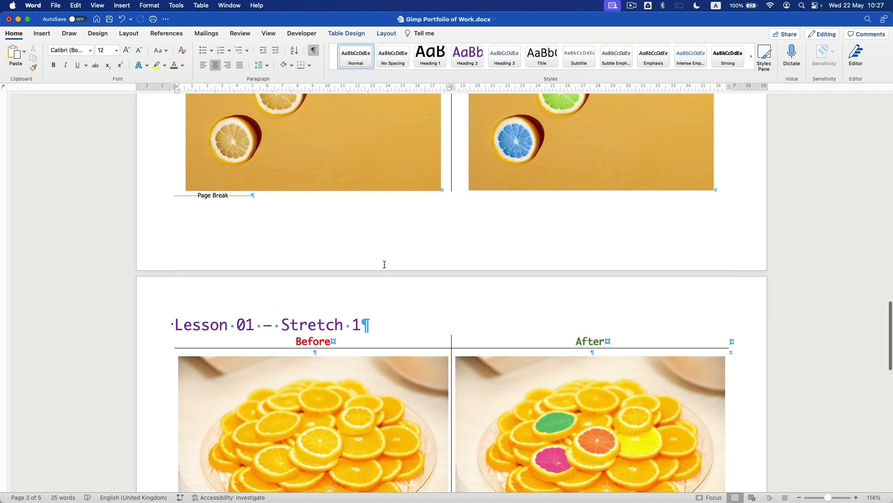
- Apply the Semaphore page-number footer to page 3 and delete its blank line
{"action": "double_click", "coordinate": [429, 254]}
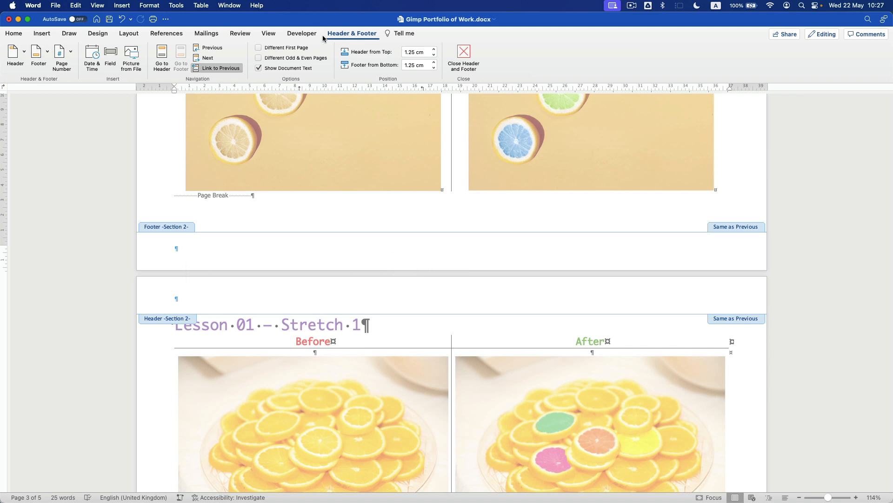
{"action": "left_click", "coordinate": [37, 52]}
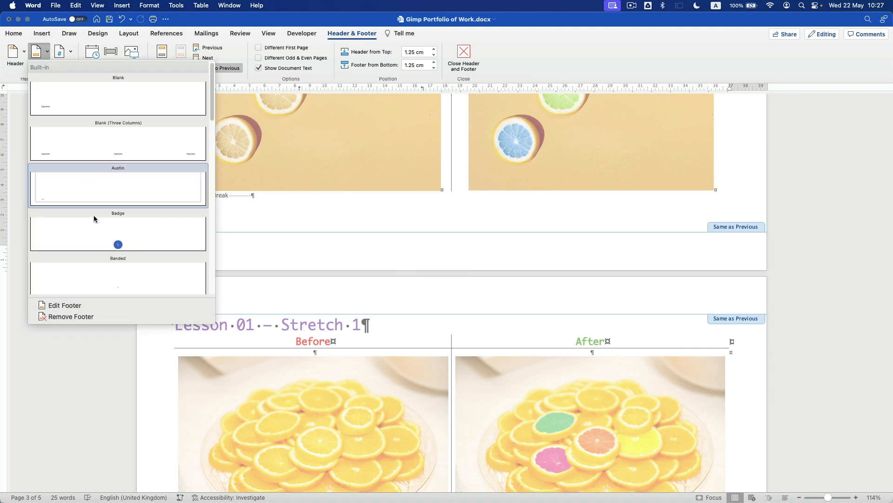
{"action": "scroll", "coordinate": [97, 233], "scroll_direction": "down", "scroll_amount": 3}
{"action": "scroll", "coordinate": [100, 228], "scroll_direction": "down", "scroll_amount": 5}
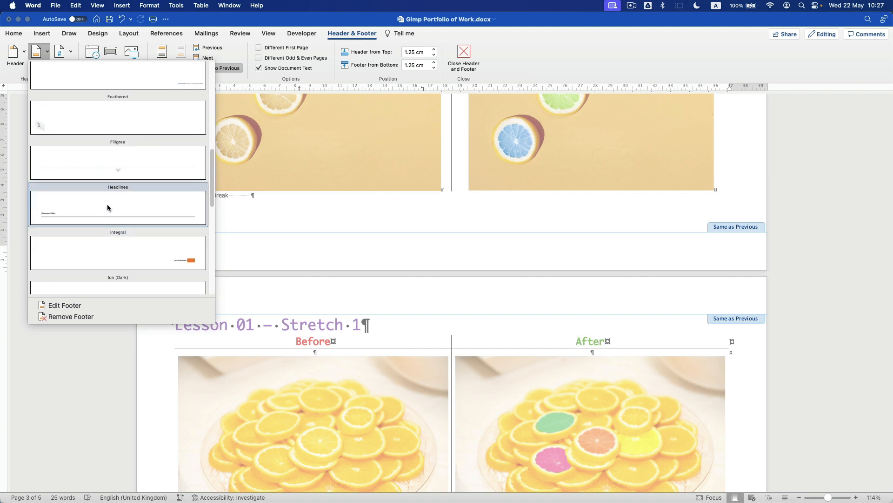
{"action": "scroll", "coordinate": [107, 208], "scroll_direction": "down", "scroll_amount": 4}
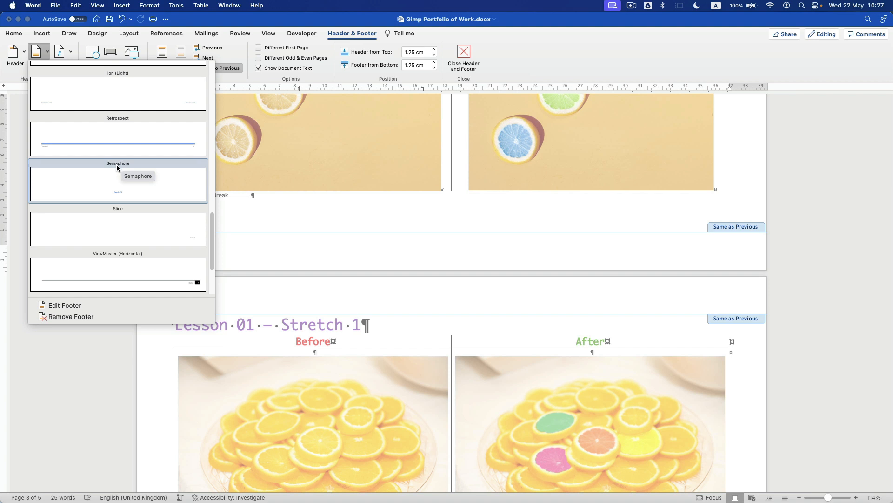
{"action": "left_click", "coordinate": [103, 185]}
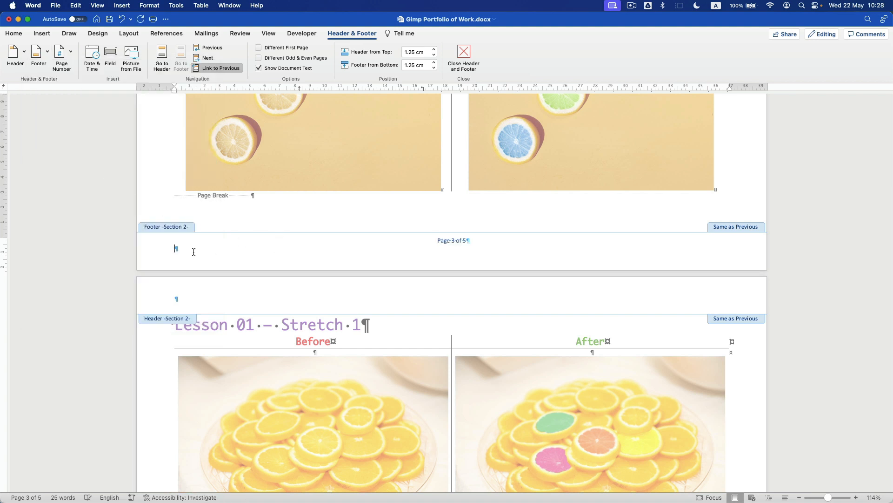
{"action": "key", "text": "BackSpace"}
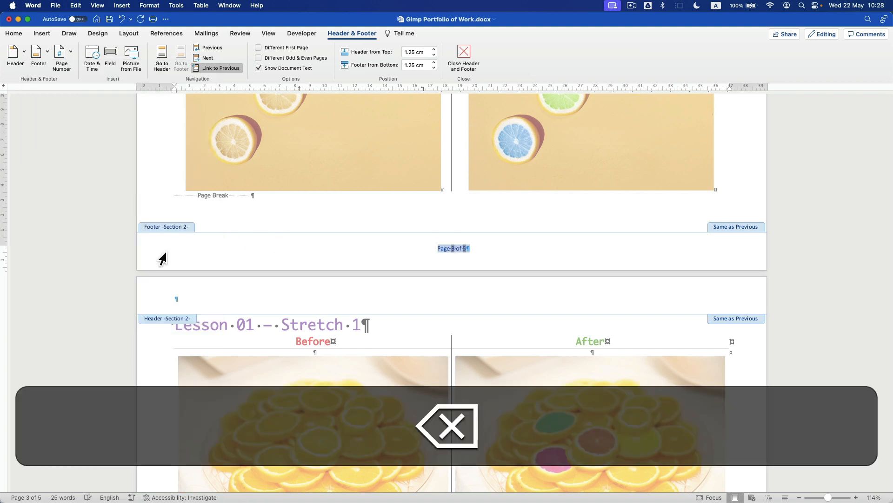
- Set the footer page number's font to Ayuthaya and its colour to dark gold
{"action": "left_click", "coordinate": [14, 34]}
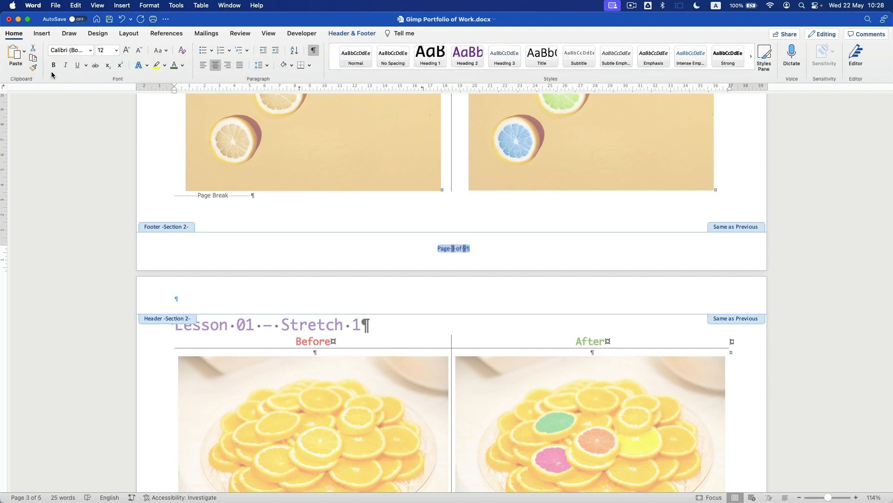
{"action": "left_click", "coordinate": [90, 51]}
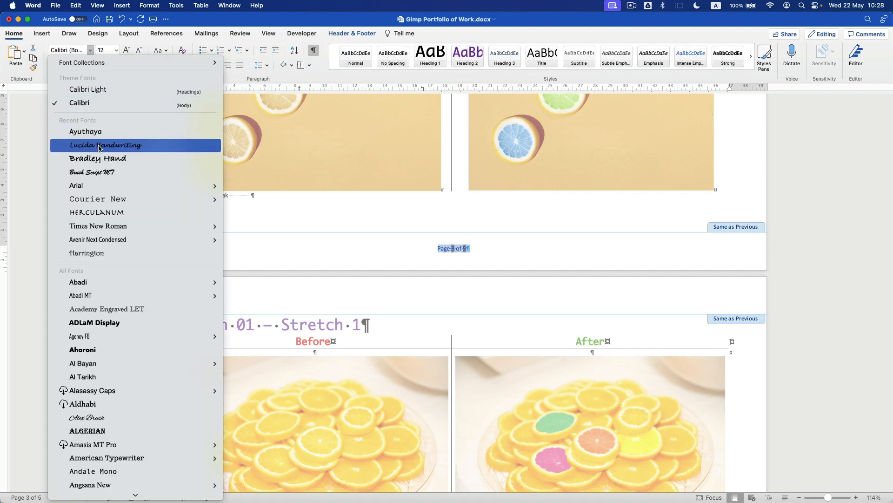
{"action": "left_click", "coordinate": [86, 132]}
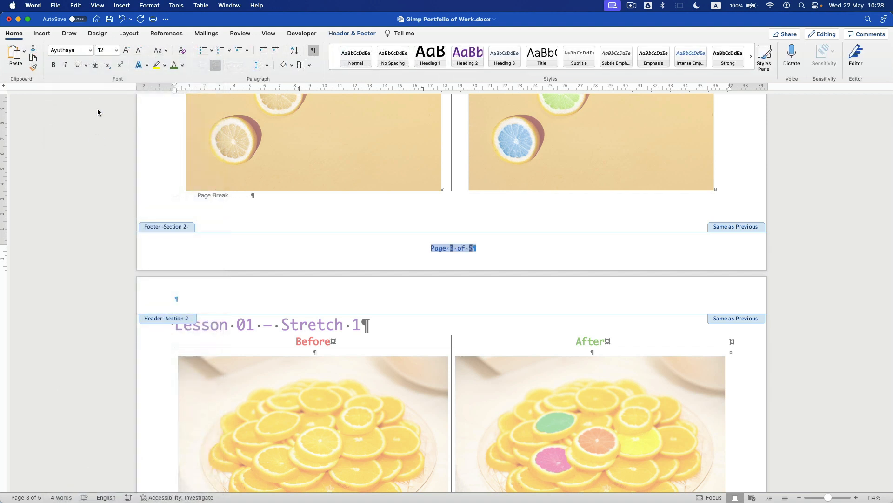
{"action": "left_click", "coordinate": [183, 66]}
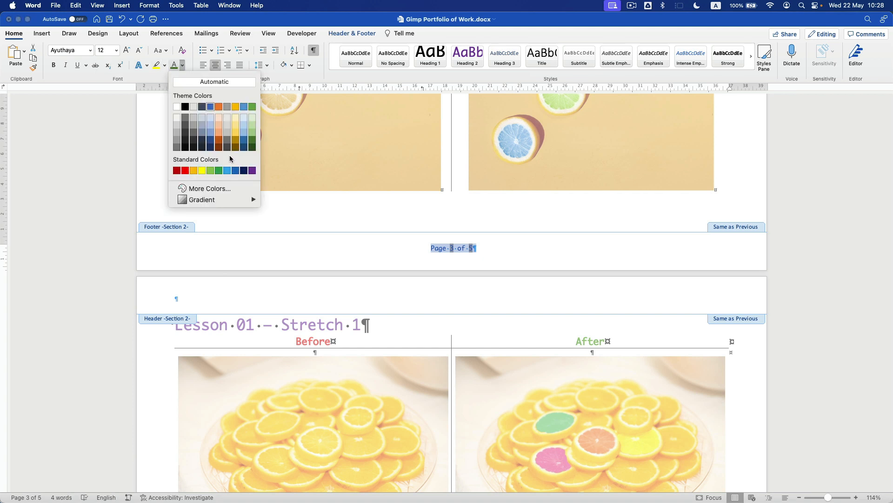
{"action": "left_click", "coordinate": [235, 147]}
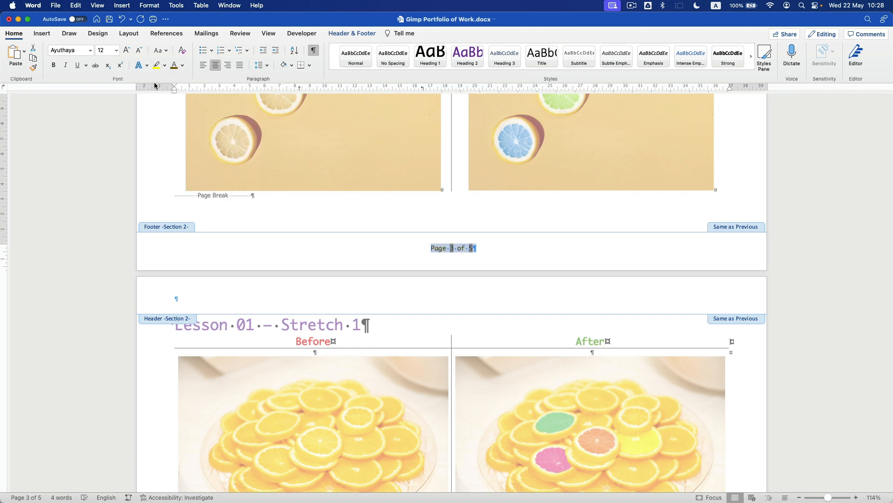
- Close the footer, save the document, and open the lesson page header
{"action": "double_click", "coordinate": [261, 224]}
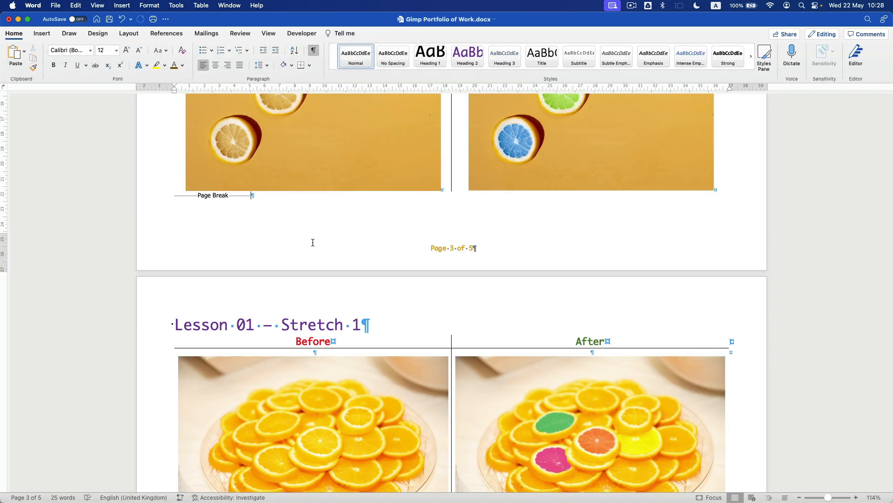
{"action": "scroll", "coordinate": [313, 242], "scroll_direction": "up", "scroll_amount": 5}
{"action": "key", "text": "super+s"}
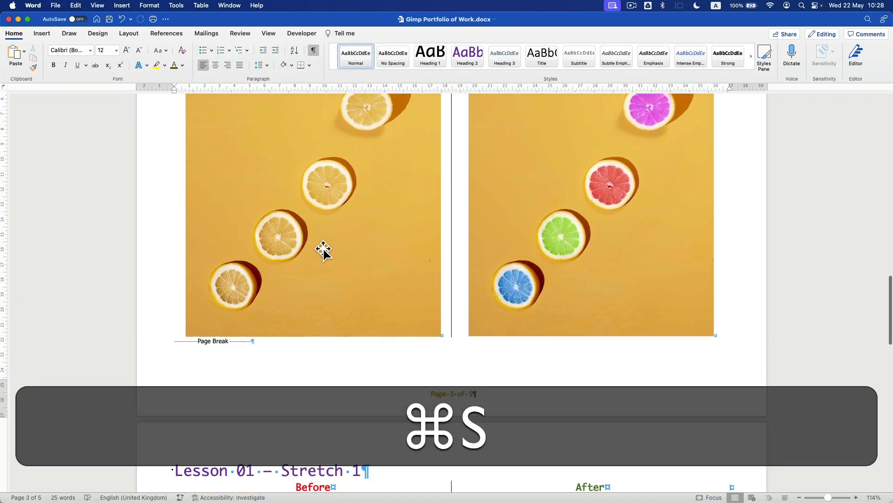
{"action": "scroll", "coordinate": [324, 250], "scroll_direction": "up", "scroll_amount": 8}
{"action": "double_click", "coordinate": [260, 224]}
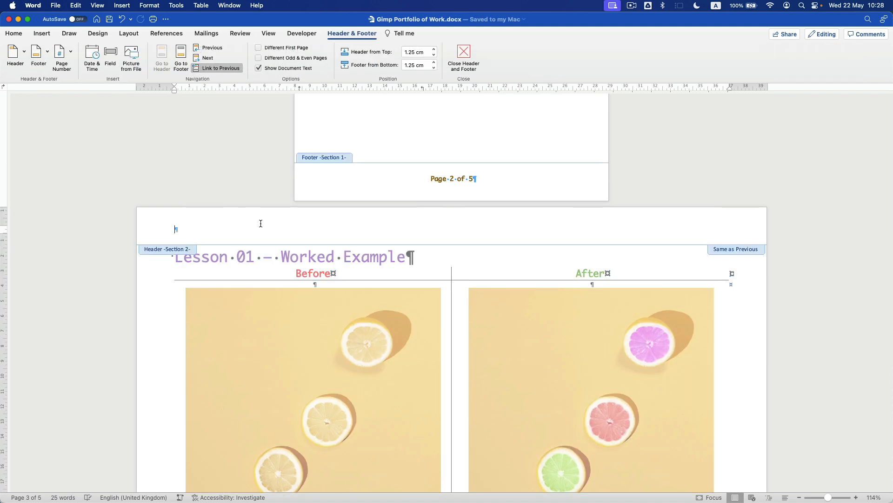
- Insert a Blank (Three Columns) header with a FileName field in the left slot
{"action": "left_click", "coordinate": [23, 53]}
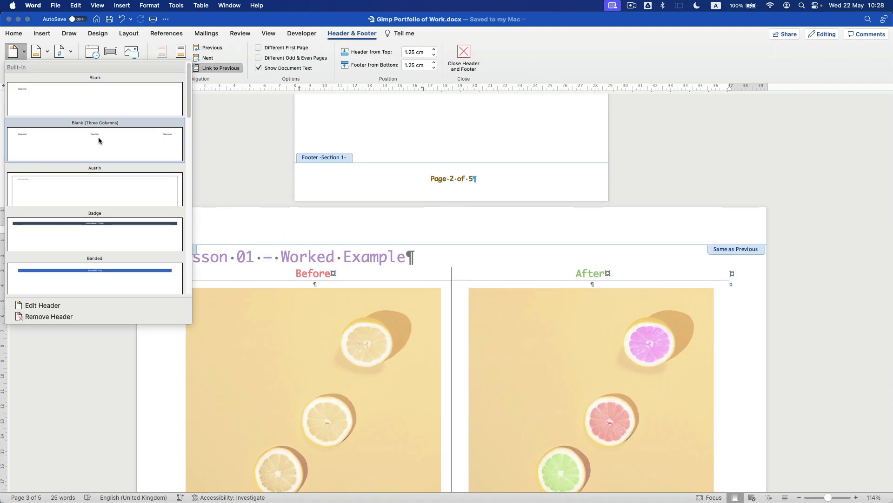
{"action": "left_click", "coordinate": [44, 142]}
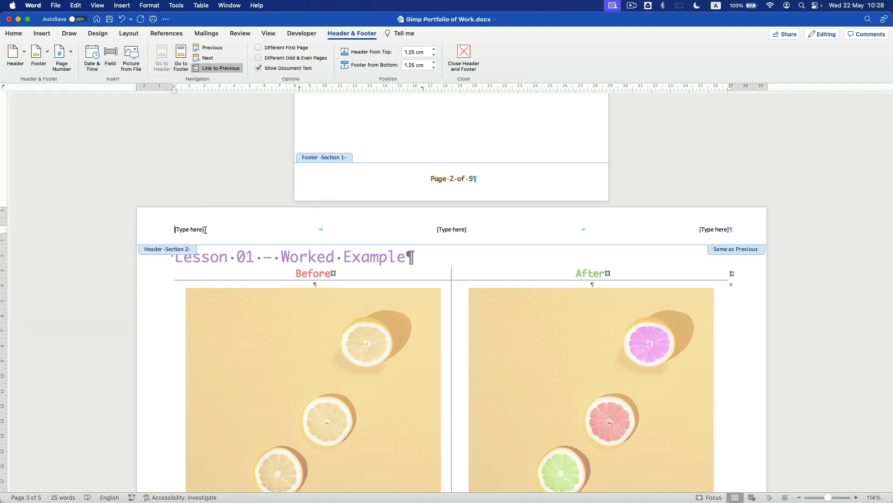
{"action": "left_click", "coordinate": [185, 229]}
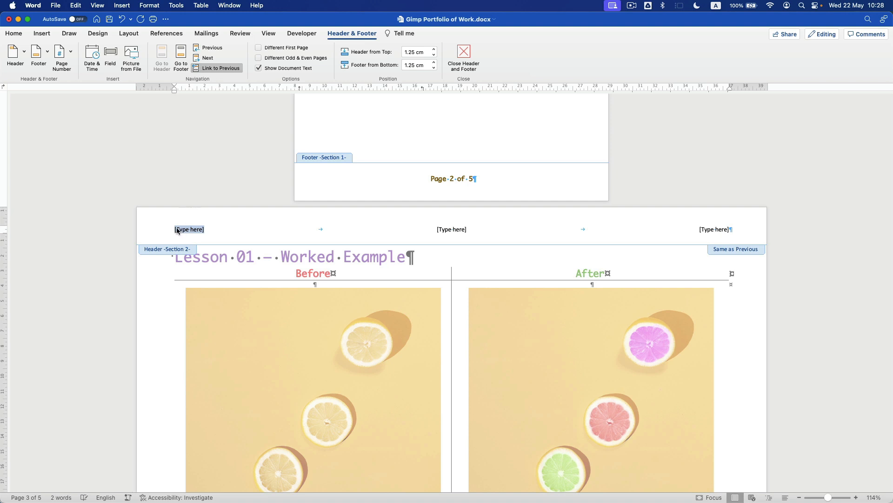
{"action": "left_click", "coordinate": [111, 53]}
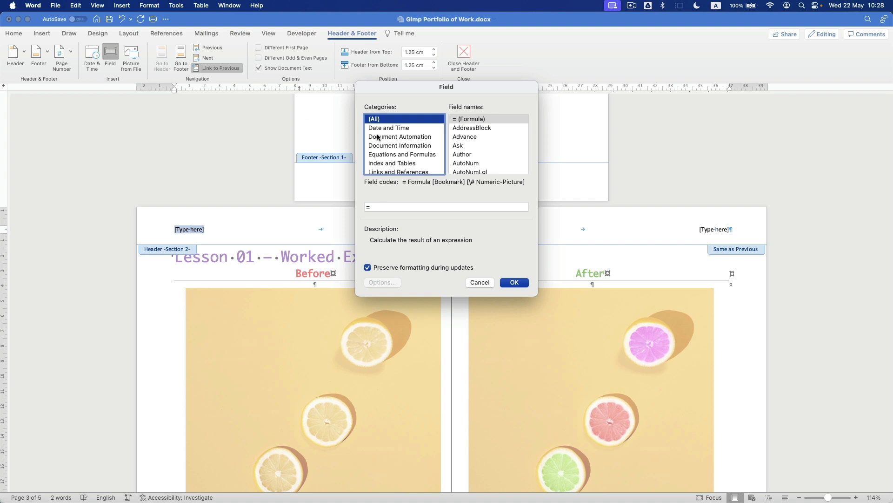
{"action": "left_click", "coordinate": [409, 146]}
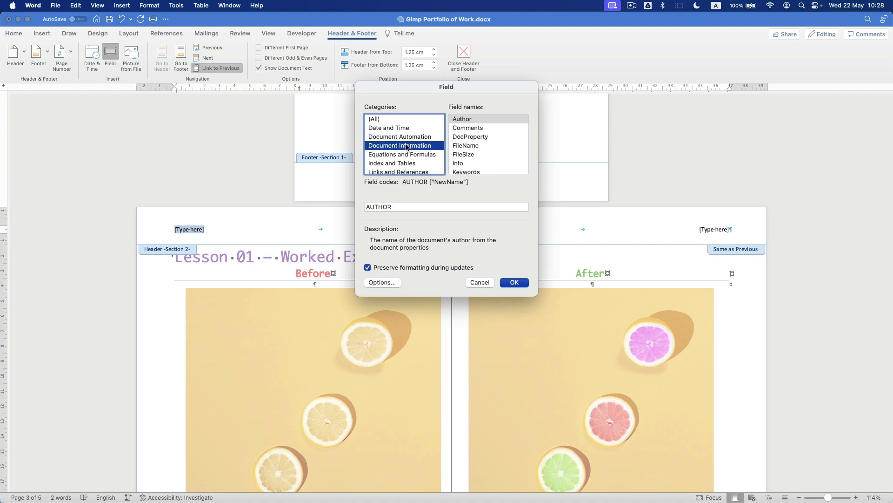
{"action": "left_click", "coordinate": [480, 146]}
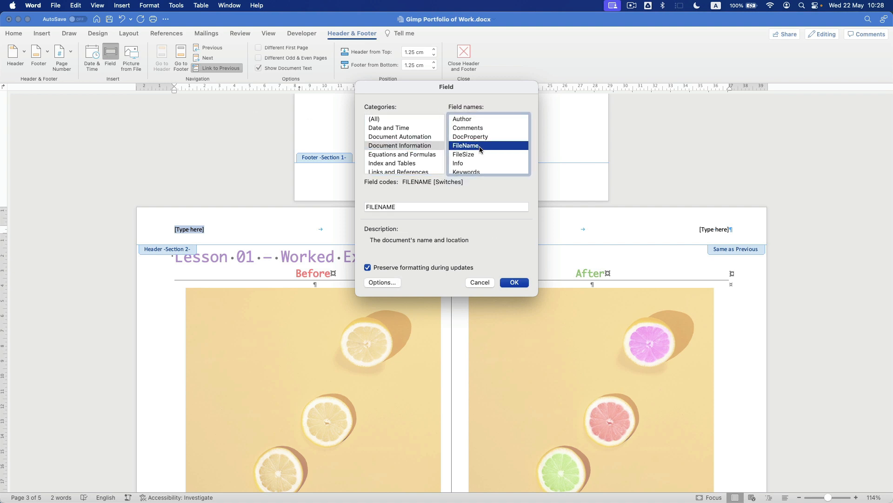
{"action": "scroll", "coordinate": [482, 157], "scroll_direction": "down", "scroll_amount": 5}
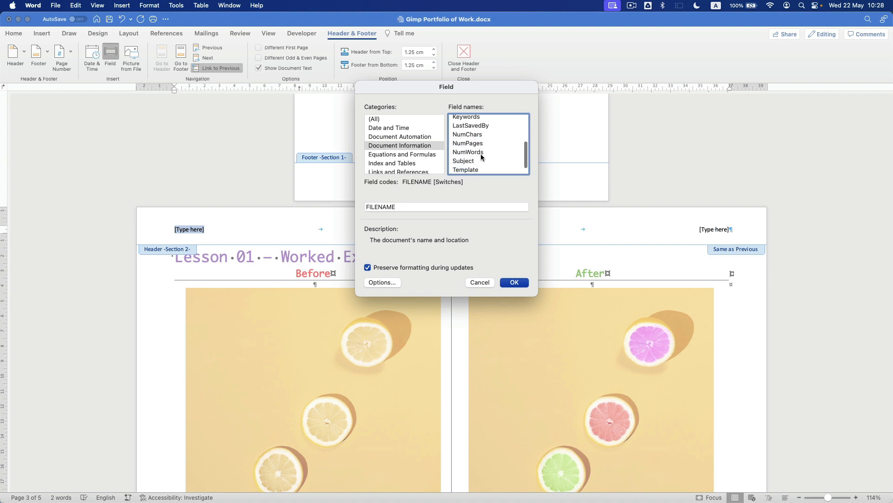
{"action": "scroll", "coordinate": [482, 157], "scroll_direction": "up", "scroll_amount": 5}
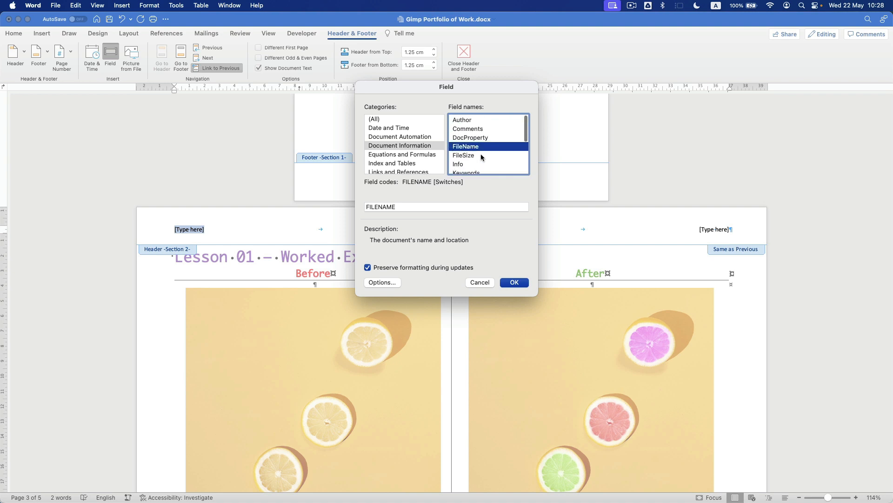
{"action": "left_click", "coordinate": [514, 283]}
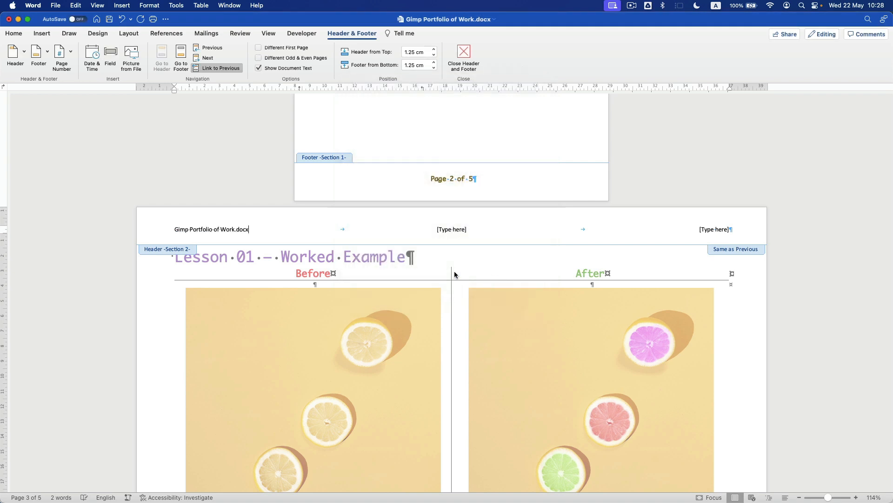
- Enter the student's name and class 9D in the centre header slot
{"action": "left_click", "coordinate": [448, 229]}
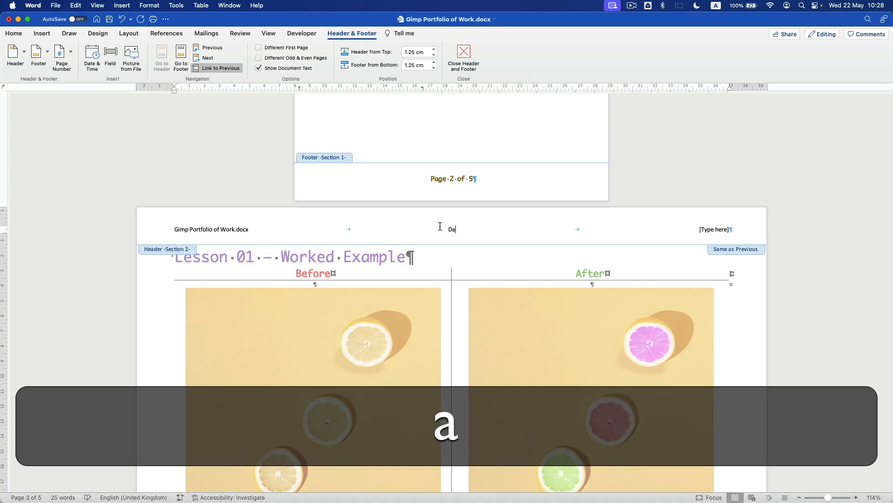
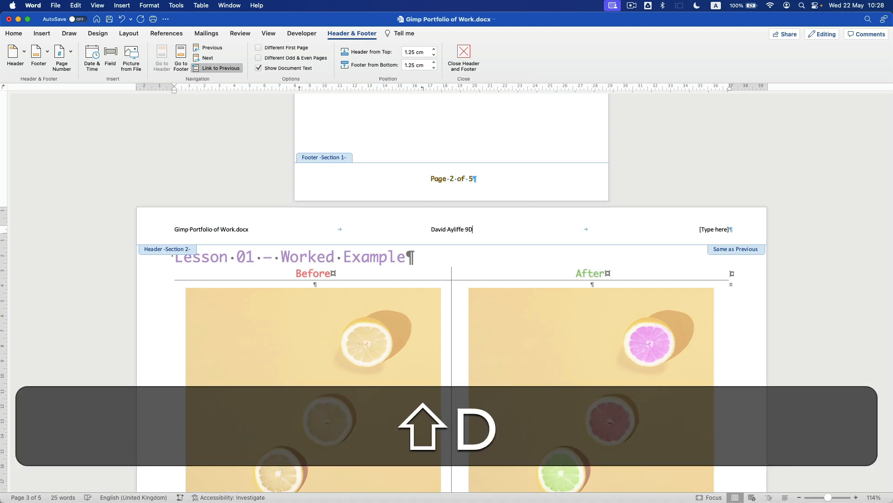
{"action": "left_click_drag", "start_coordinate": [738, 231], "coordinate": [693, 232]}
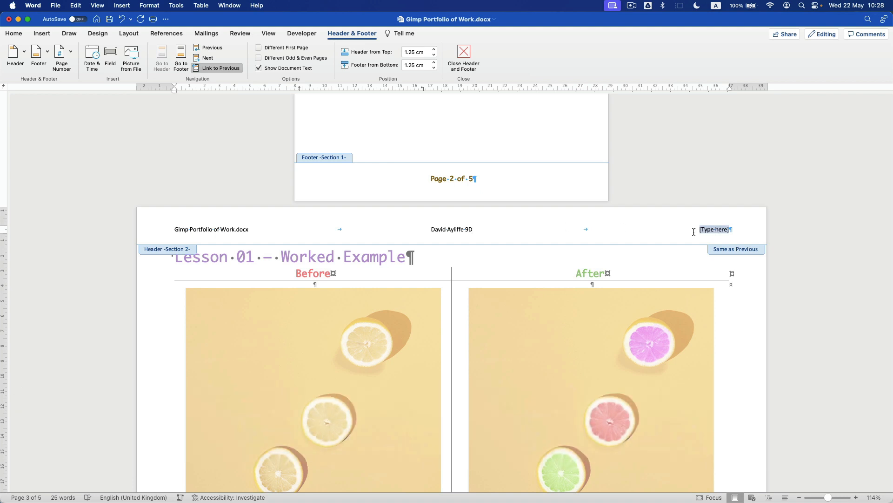
{"action": "scroll", "coordinate": [523, 239], "scroll_direction": "up", "scroll_amount": 20}
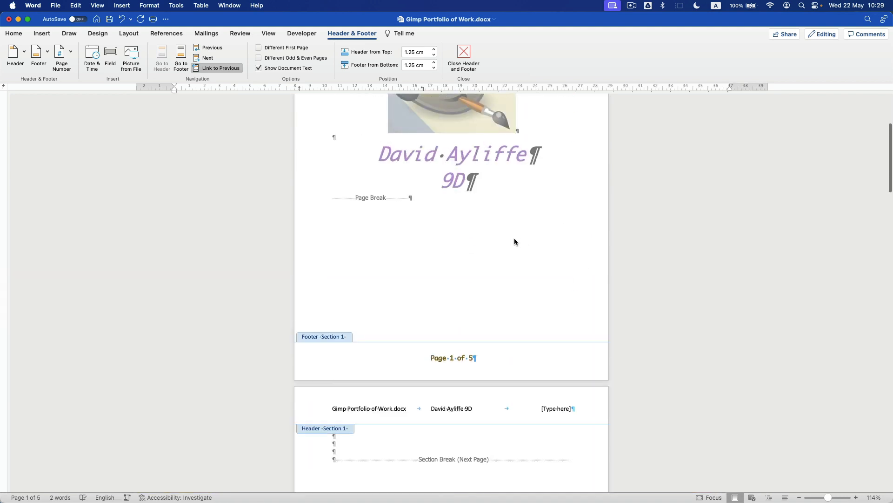
- Copy the GIMP logo picture from the title page
{"action": "double_click", "coordinate": [478, 240]}
{"action": "scroll", "coordinate": [449, 232], "scroll_direction": "up", "scroll_amount": 10}
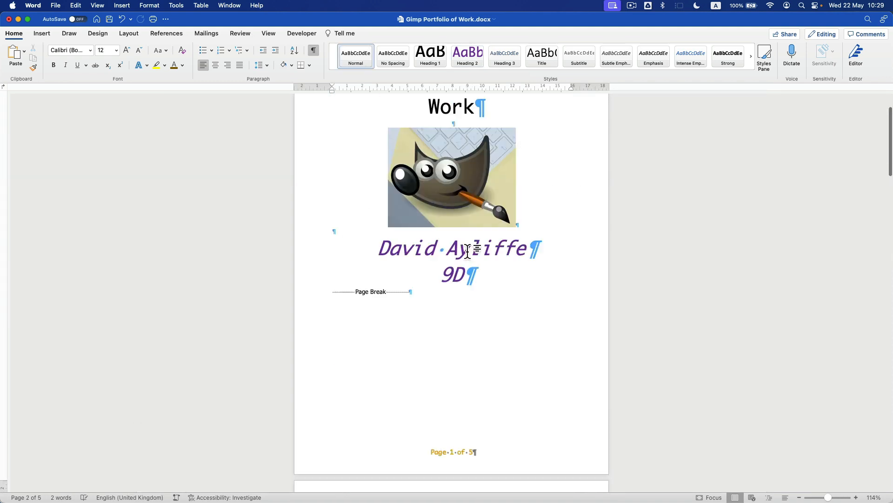
{"action": "left_click", "coordinate": [446, 250]}
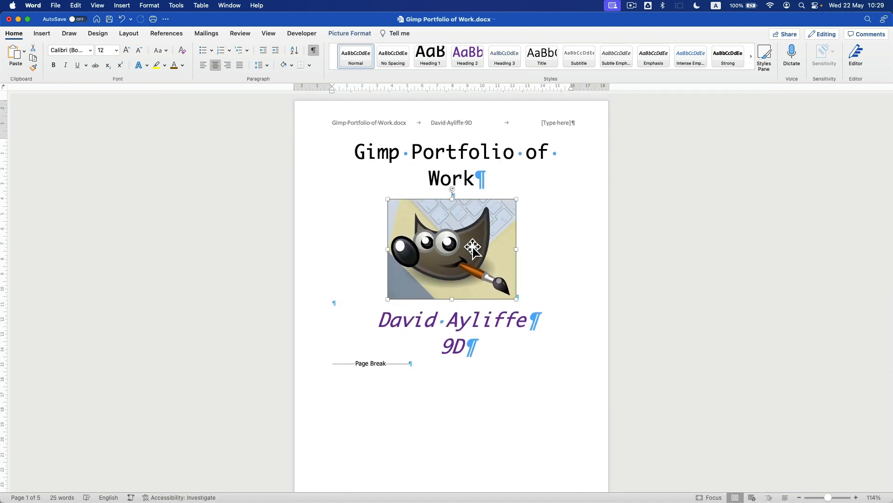
{"action": "key", "text": "super+c"}
{"action": "scroll", "coordinate": [475, 242], "scroll_direction": "down", "scroll_amount": 15}
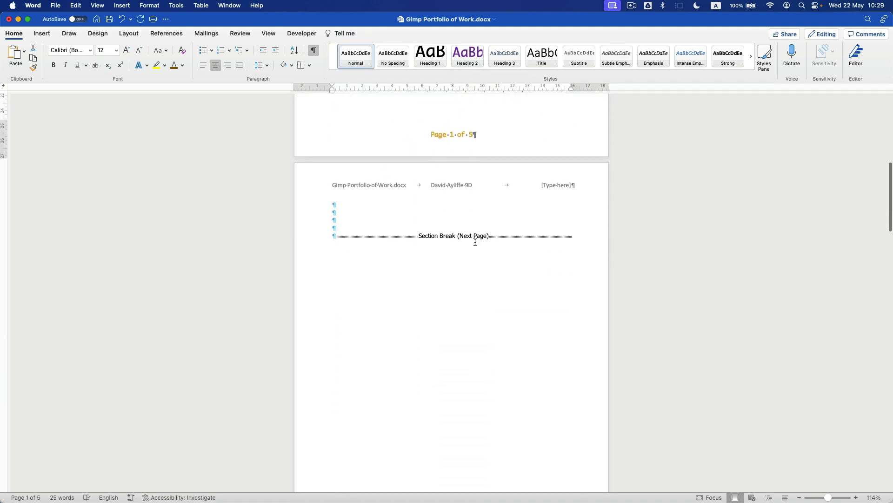
{"action": "scroll", "coordinate": [475, 244], "scroll_direction": "down", "scroll_amount": 3}
- Replace the Lesson 01 header's [Type here] with the GIMP logo, shrink it, and save
{"action": "double_click", "coordinate": [699, 169]}
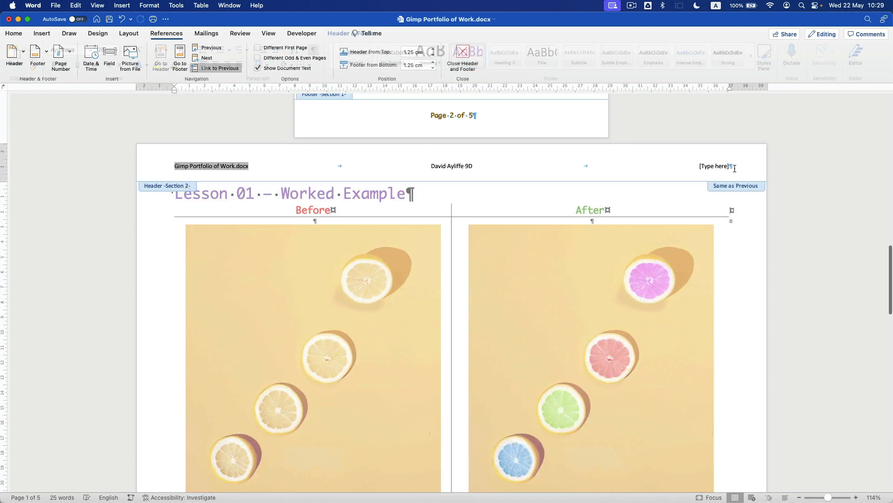
{"action": "left_click", "coordinate": [736, 166]}
{"action": "key", "text": "BackSpace"}
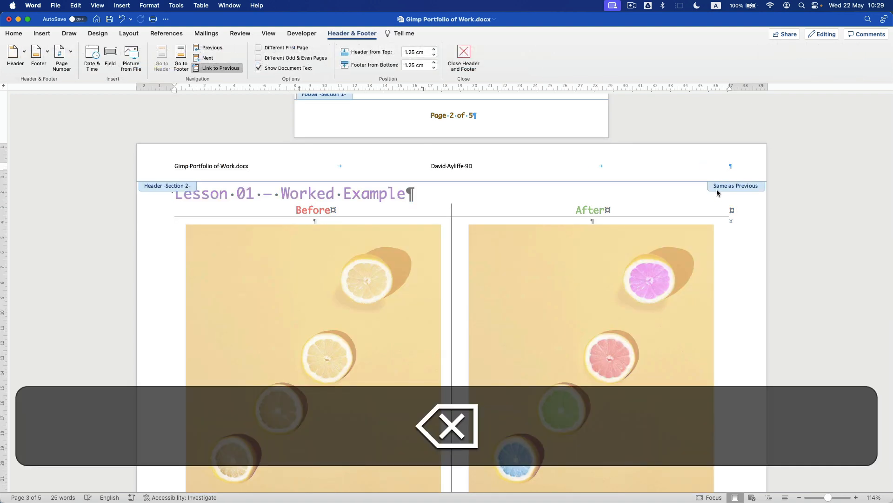
{"action": "key", "text": "cmd+v"}
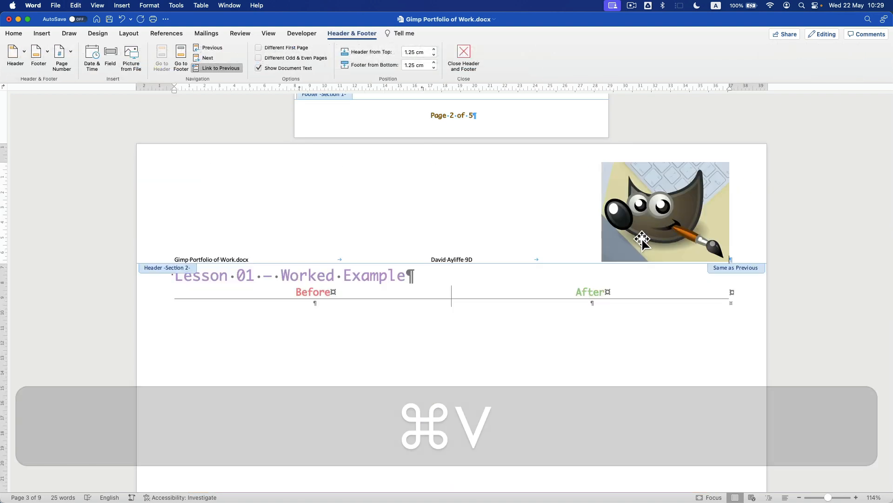
{"action": "left_click", "coordinate": [642, 238]}
{"action": "left_click_drag", "start_coordinate": [609, 266], "coordinate": [709, 175]}
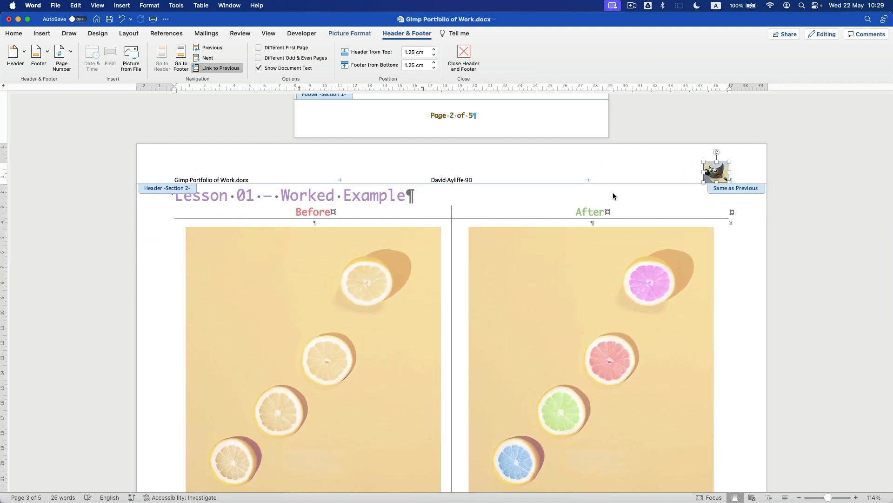
{"action": "double_click", "coordinate": [451, 199]}
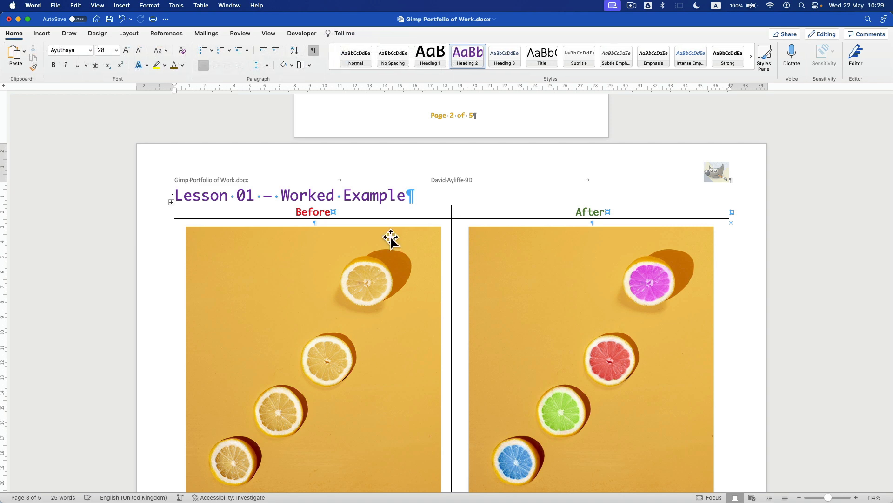
{"action": "key", "text": "super+s"}
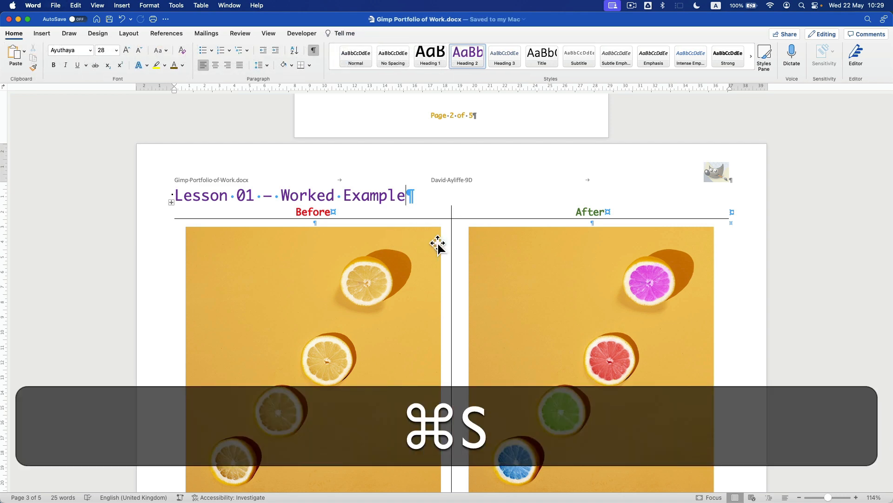
{"action": "scroll", "coordinate": [435, 243], "scroll_direction": "up", "scroll_amount": 5}
- Inspect the title page header, then open the Lesson 01 page header for editing
{"action": "scroll", "coordinate": [436, 244], "scroll_direction": "up", "scroll_amount": 6}
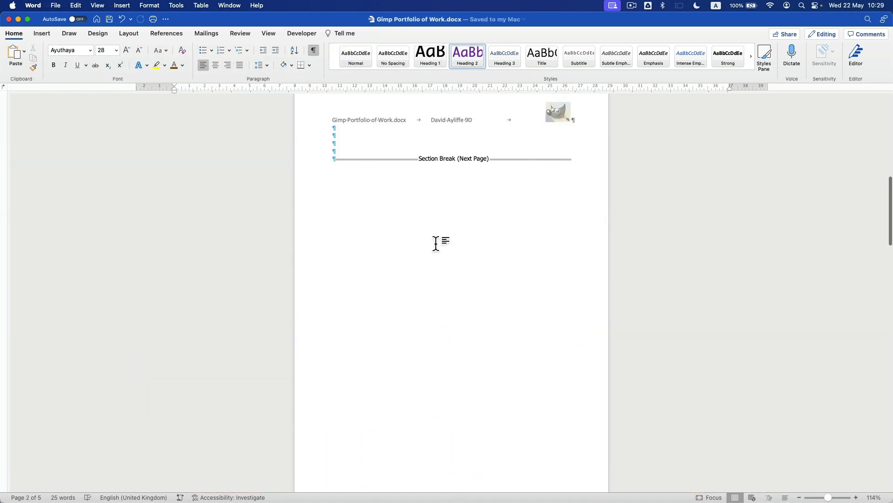
{"action": "scroll", "coordinate": [385, 185], "scroll_direction": "up", "scroll_amount": 10}
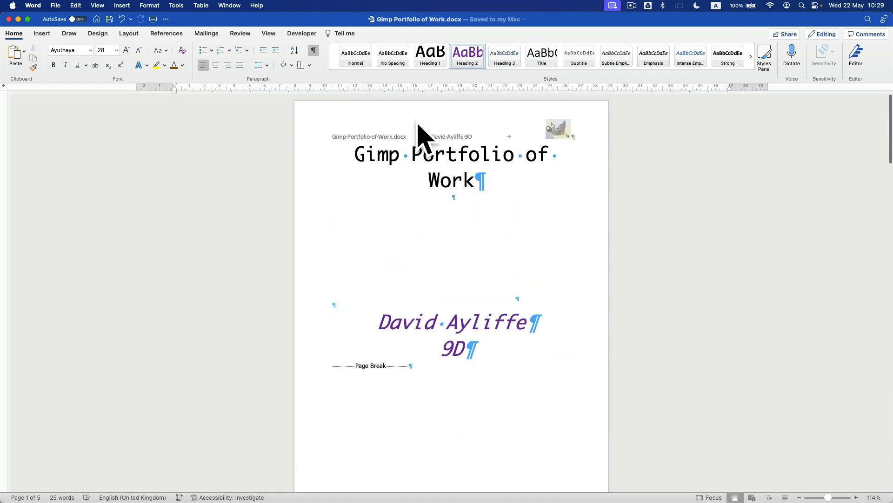
{"action": "left_click", "coordinate": [455, 269]}
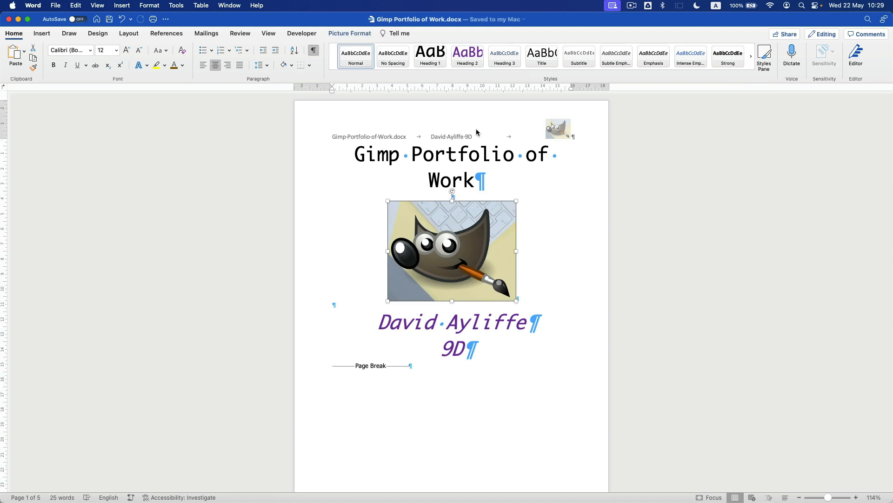
{"action": "double_click", "coordinate": [382, 136]}
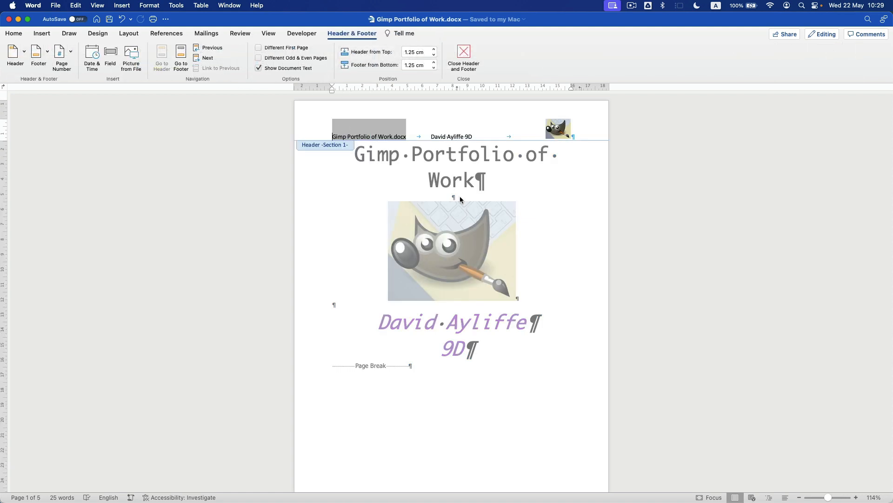
{"action": "double_click", "coordinate": [449, 396]}
{"action": "scroll", "coordinate": [437, 393], "scroll_direction": "down", "scroll_amount": 20}
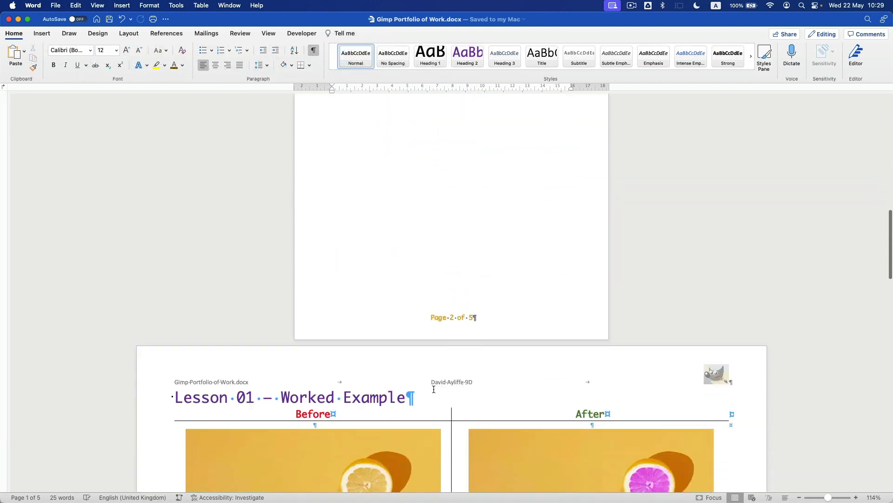
{"action": "scroll", "coordinate": [435, 391], "scroll_direction": "down", "scroll_amount": 3}
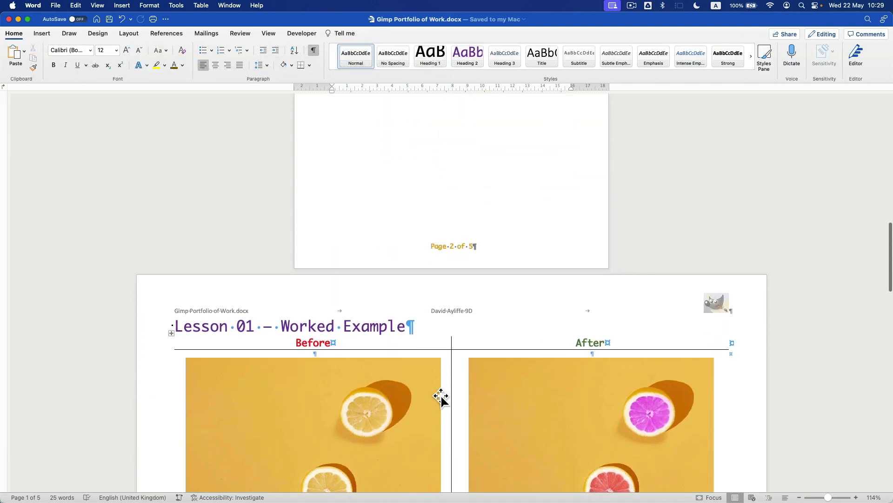
{"action": "double_click", "coordinate": [451, 311]}
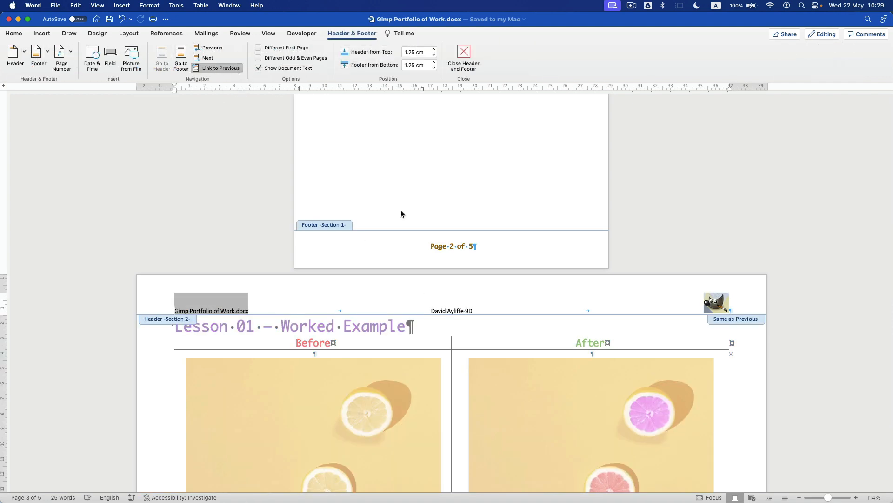
{"action": "double_click", "coordinate": [454, 328]}
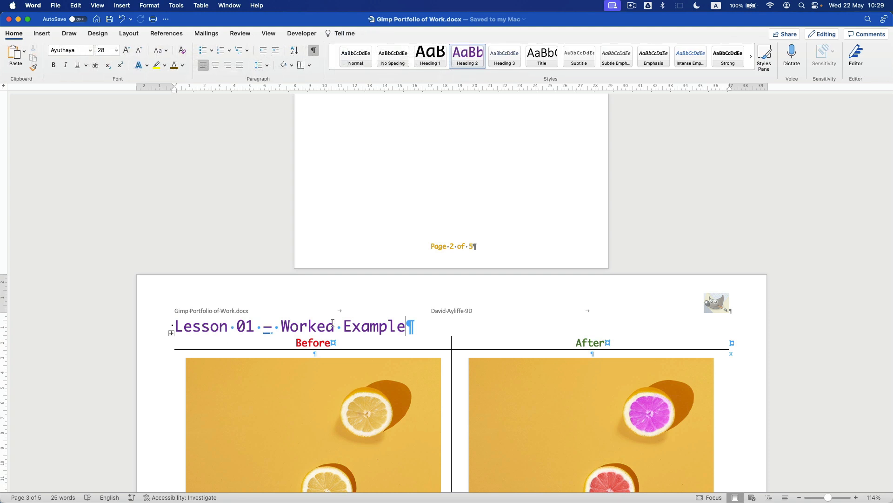
{"action": "double_click", "coordinate": [452, 311]}
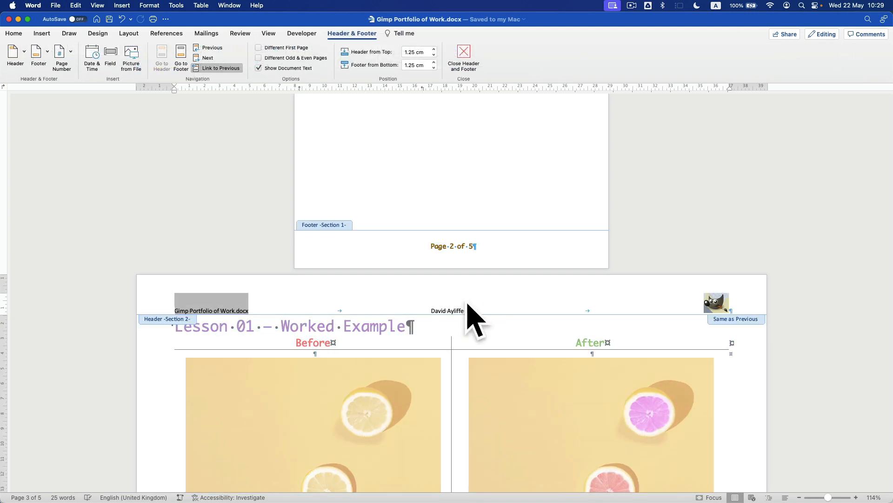
- Turn off Link to Previous and delete the title page's header text
{"action": "left_click", "coordinate": [214, 70]}
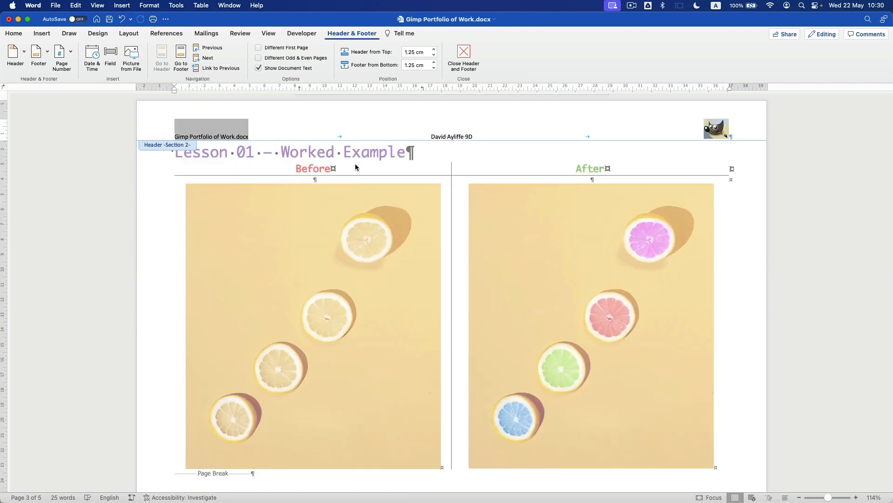
{"action": "scroll", "coordinate": [508, 210], "scroll_direction": "up", "scroll_amount": 5}
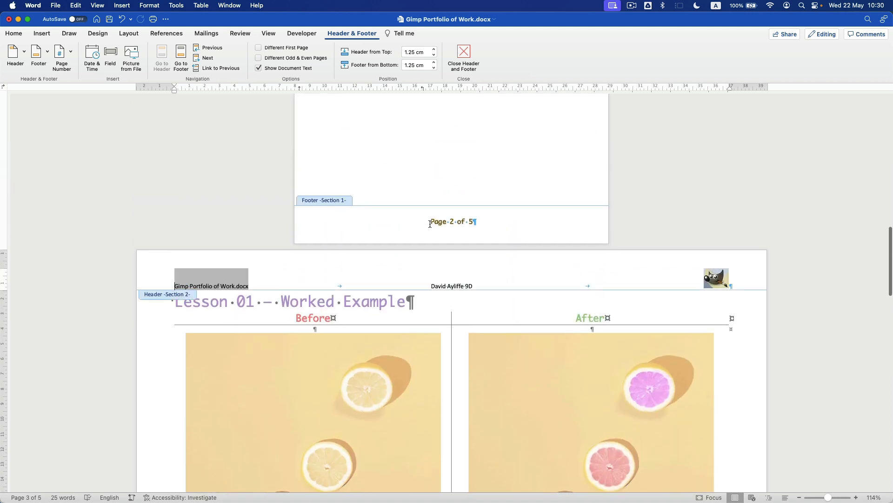
{"action": "scroll", "coordinate": [429, 223], "scroll_direction": "up", "scroll_amount": 20}
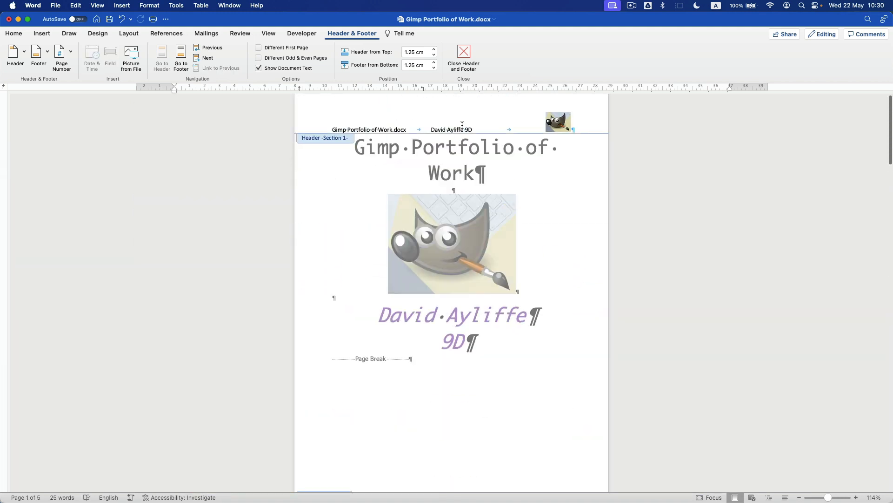
{"action": "left_click", "coordinate": [316, 134]}
{"action": "key", "text": "BackSpace"}
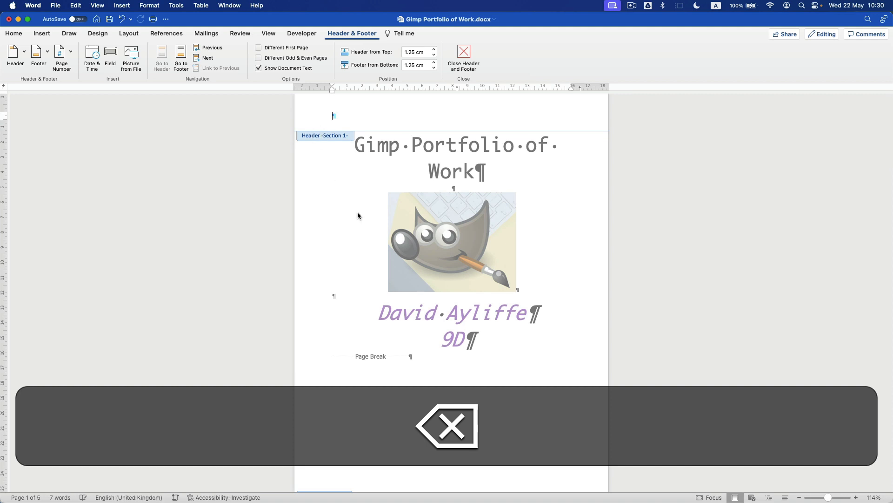
- Delete the 'Page 1 of 5' footer from the title page and close header editing
{"action": "scroll", "coordinate": [358, 215], "scroll_direction": "down", "scroll_amount": 8}
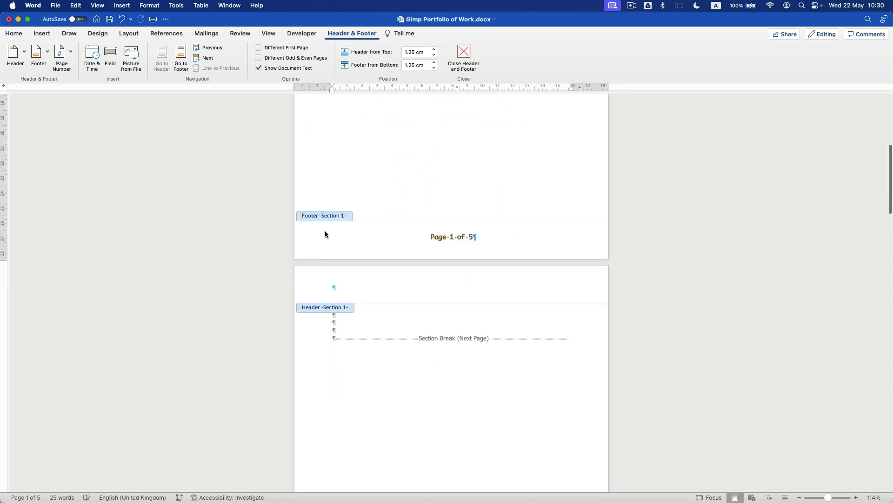
{"action": "left_click", "coordinate": [325, 252]}
{"action": "key", "text": "BackSpace"}
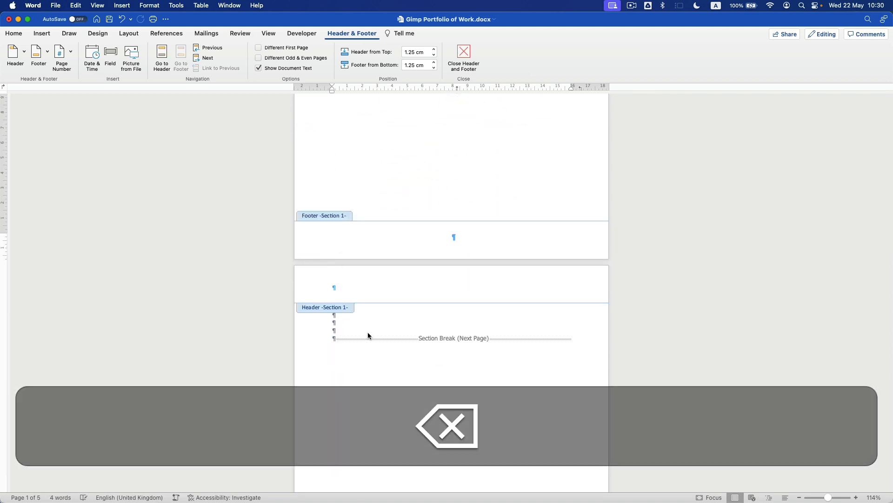
{"action": "double_click", "coordinate": [368, 331]}
{"action": "scroll", "coordinate": [373, 254], "scroll_direction": "up", "scroll_amount": 10}
{"action": "scroll", "coordinate": [405, 172], "scroll_direction": "up", "scroll_amount": 3}
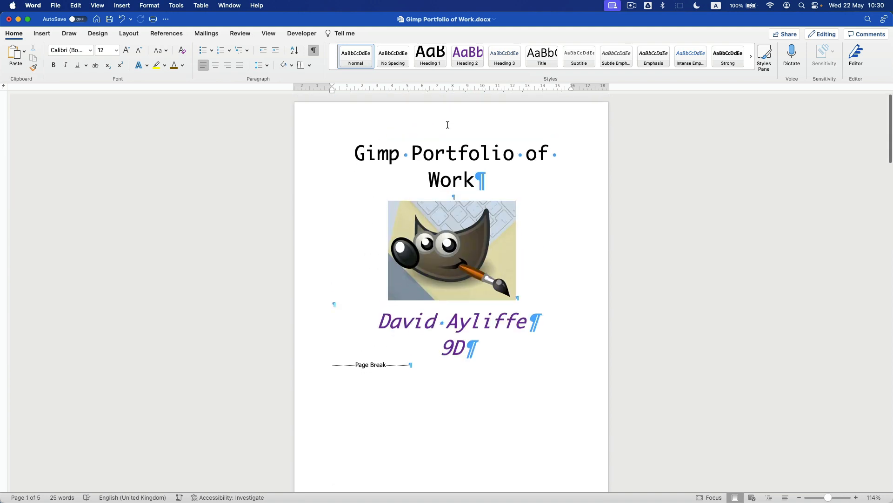
- Briefly open and close the Lesson 01 header, then open the page 3 footer for editing
{"action": "scroll", "coordinate": [424, 257], "scroll_direction": "down", "scroll_amount": 8}
{"action": "scroll", "coordinate": [453, 321], "scroll_direction": "down", "scroll_amount": 1}
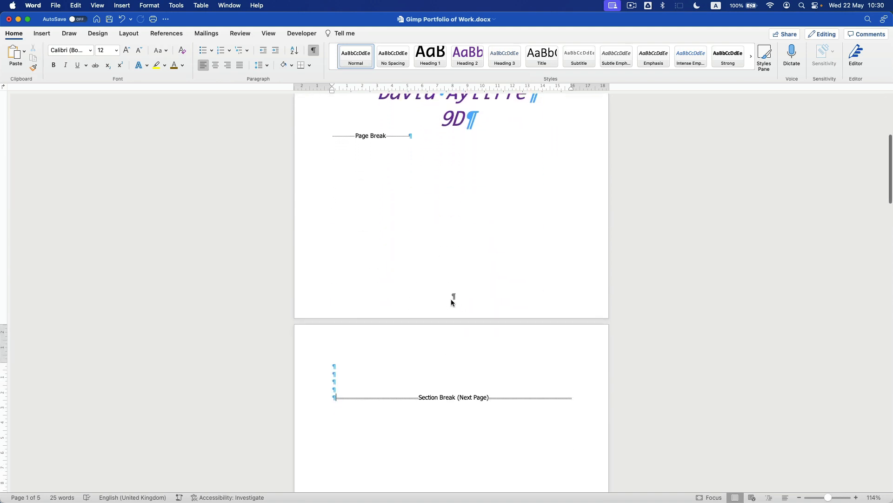
{"action": "scroll", "coordinate": [424, 302], "scroll_direction": "down", "scroll_amount": 15}
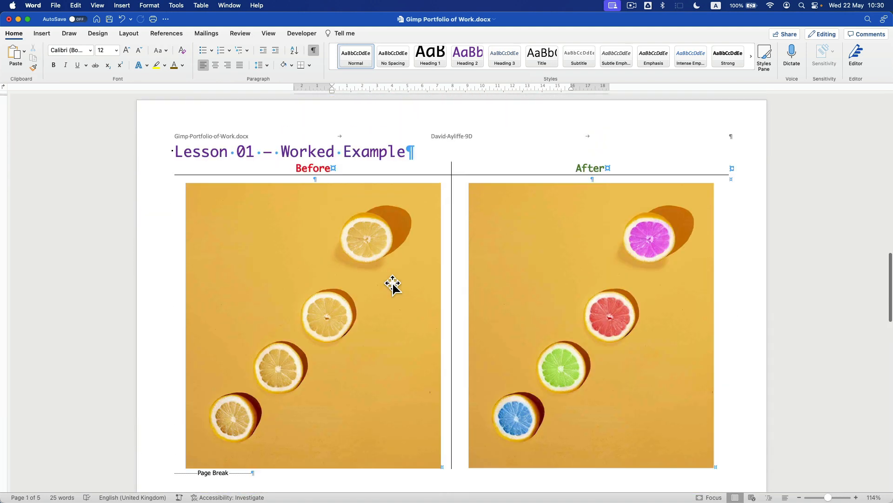
{"action": "scroll", "coordinate": [393, 284], "scroll_direction": "up", "scroll_amount": 4}
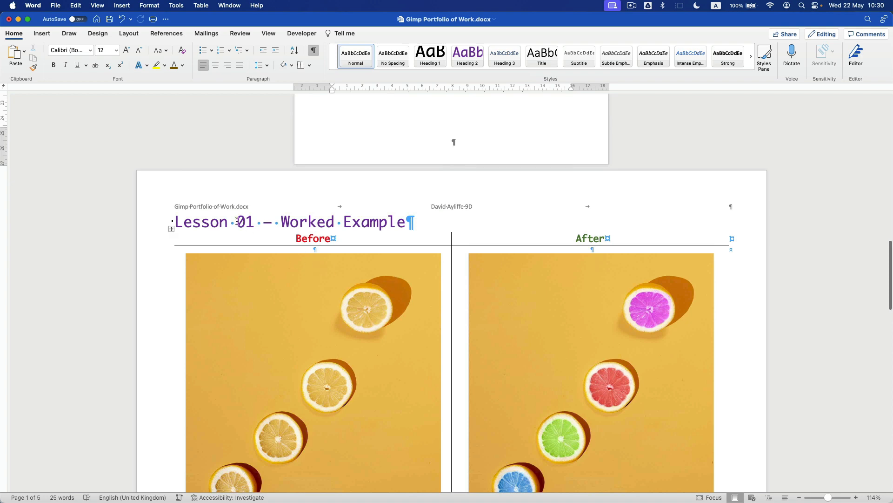
{"action": "double_click", "coordinate": [702, 205]}
{"action": "double_click", "coordinate": [574, 227]}
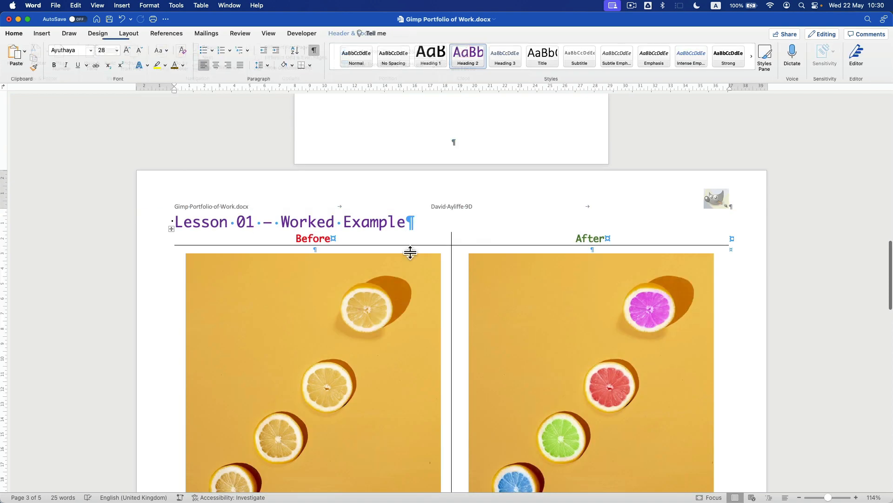
{"action": "scroll", "coordinate": [458, 257], "scroll_direction": "down", "scroll_amount": 5}
{"action": "scroll", "coordinate": [458, 257], "scroll_direction": "down", "scroll_amount": 6}
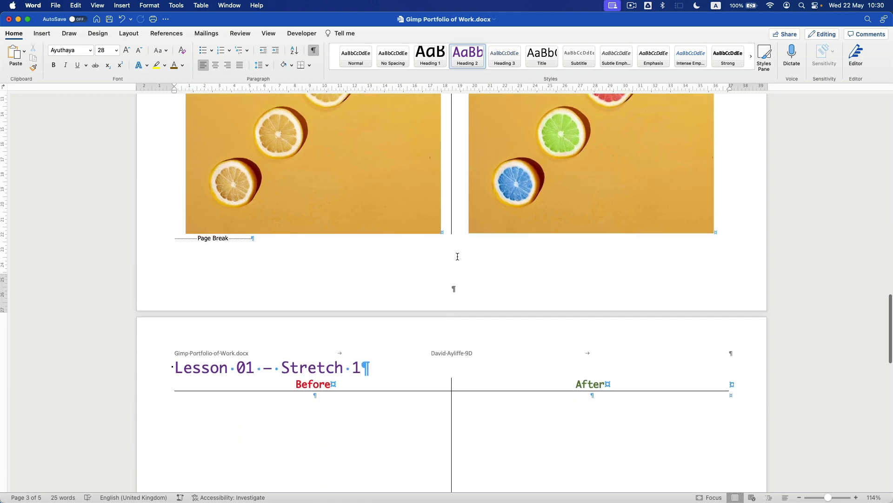
{"action": "scroll", "coordinate": [468, 289], "scroll_direction": "down", "scroll_amount": 15}
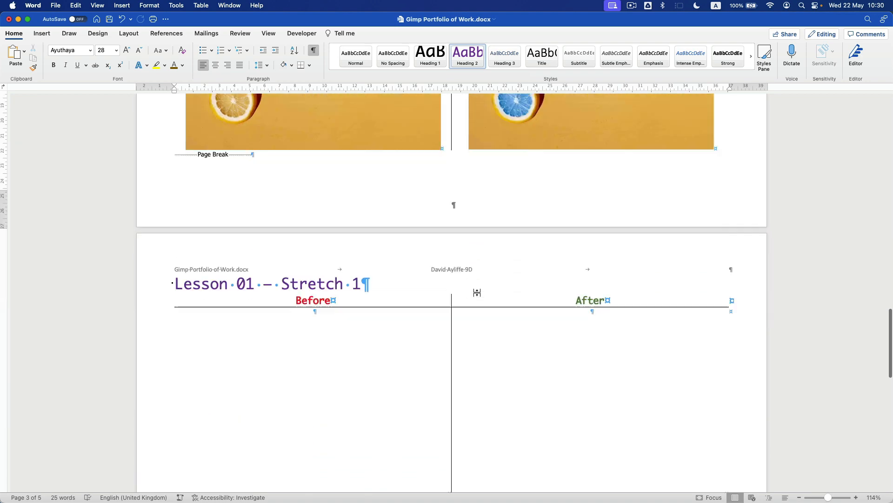
{"action": "scroll", "coordinate": [477, 292], "scroll_direction": "up", "scroll_amount": 4}
{"action": "scroll", "coordinate": [466, 307], "scroll_direction": "up", "scroll_amount": 2}
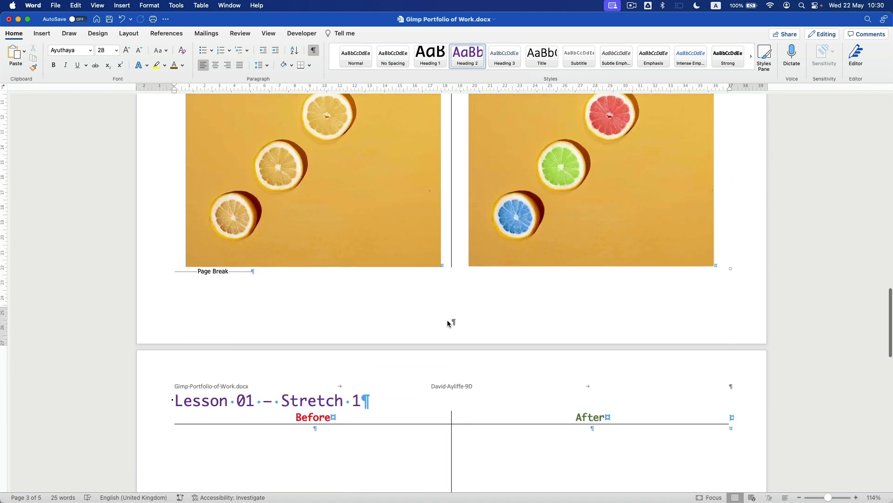
{"action": "double_click", "coordinate": [463, 322]}
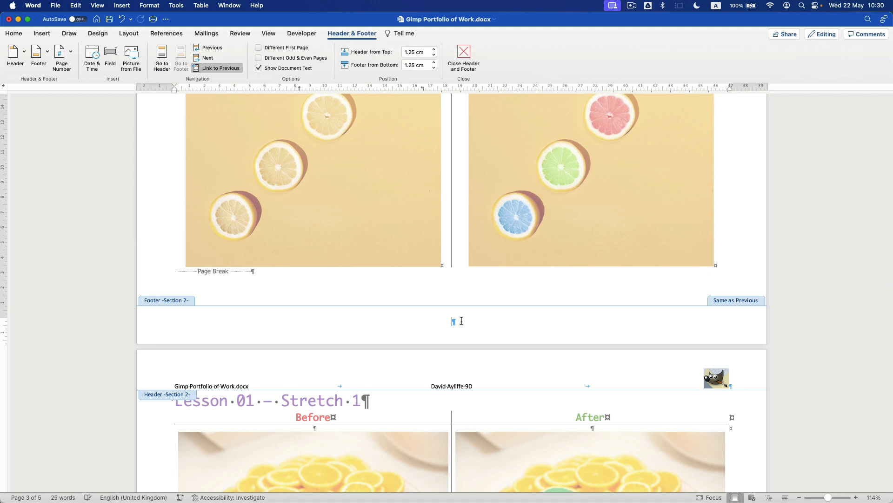
- Insert the Semaphore page-number footer and remove its empty line
{"action": "left_click", "coordinate": [36, 52]}
{"action": "scroll", "coordinate": [113, 200], "scroll_direction": "down", "scroll_amount": 3}
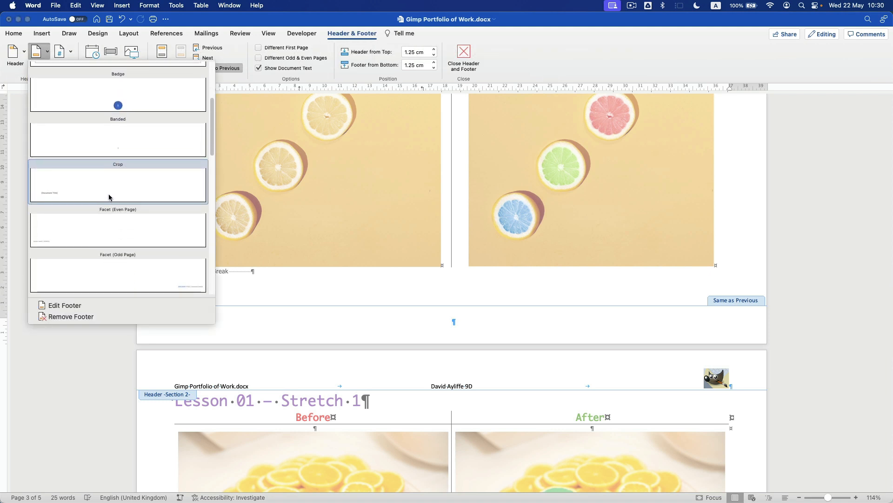
{"action": "scroll", "coordinate": [112, 201], "scroll_direction": "down", "scroll_amount": 3}
{"action": "scroll", "coordinate": [119, 170], "scroll_direction": "down", "scroll_amount": 6}
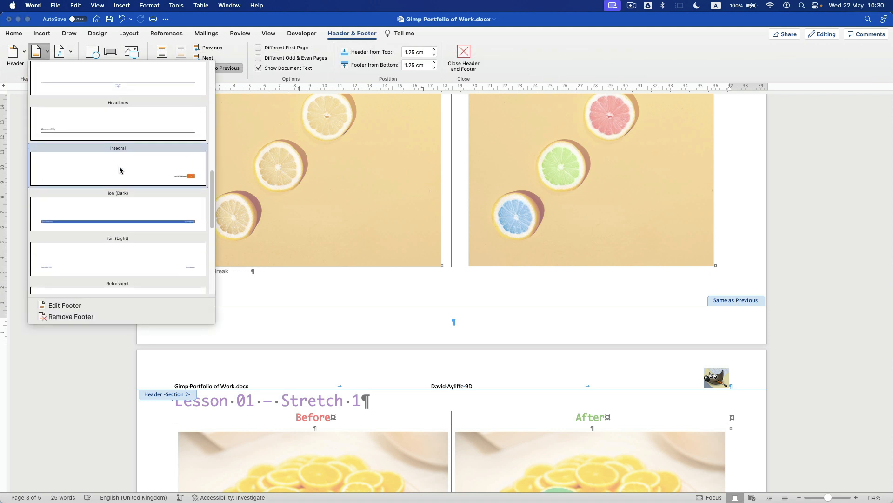
{"action": "scroll", "coordinate": [119, 190], "scroll_direction": "down", "scroll_amount": 2}
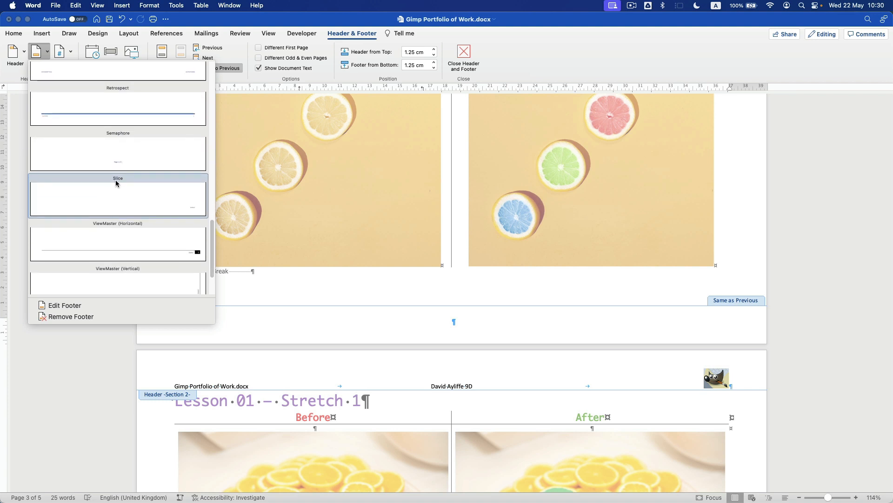
{"action": "left_click", "coordinate": [114, 180]}
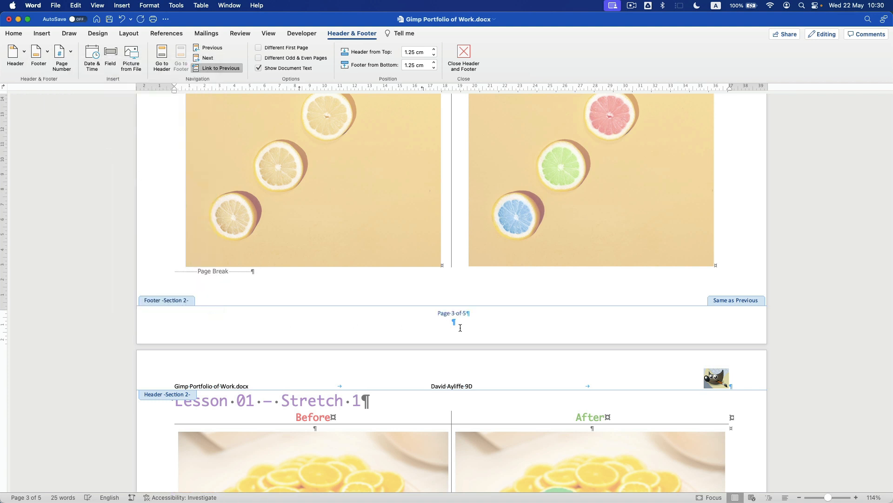
{"action": "key", "text": "BackSpace"}
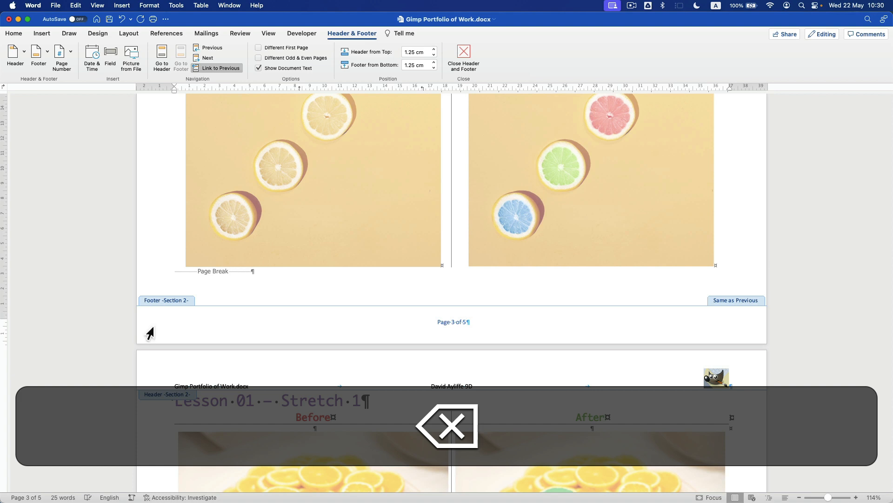
- Set the footer's 'Page 3 of 5' text in bold Ayuthaya
{"action": "key", "text": "super+a"}
{"action": "left_click", "coordinate": [14, 33]}
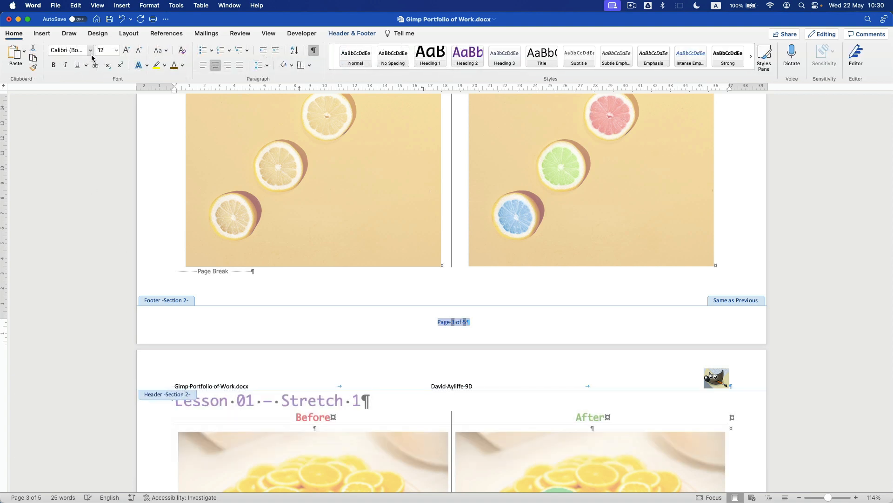
{"action": "left_click", "coordinate": [91, 50]}
{"action": "left_click", "coordinate": [91, 131]}
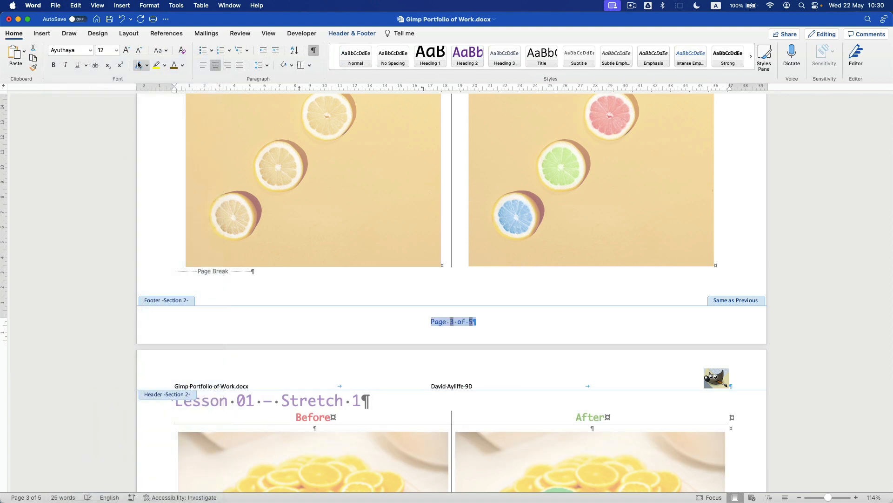
{"action": "left_click", "coordinate": [54, 65]}
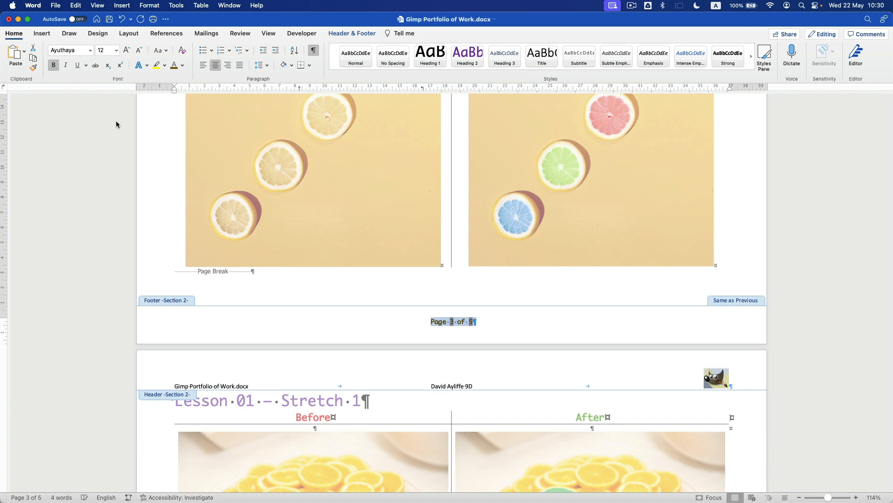
{"action": "left_click", "coordinate": [352, 33]}
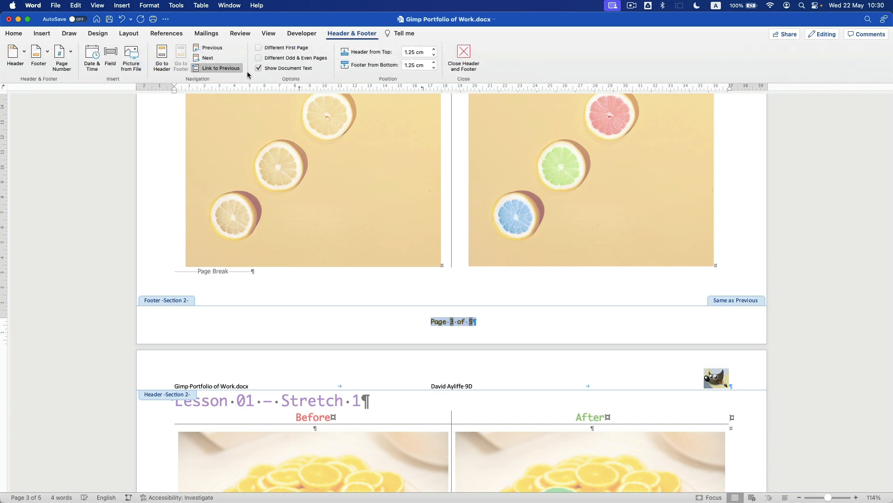
- Unlink the lesson footer and delete 'Page 1 of 5' from the title page footer
{"action": "left_click", "coordinate": [216, 70]}
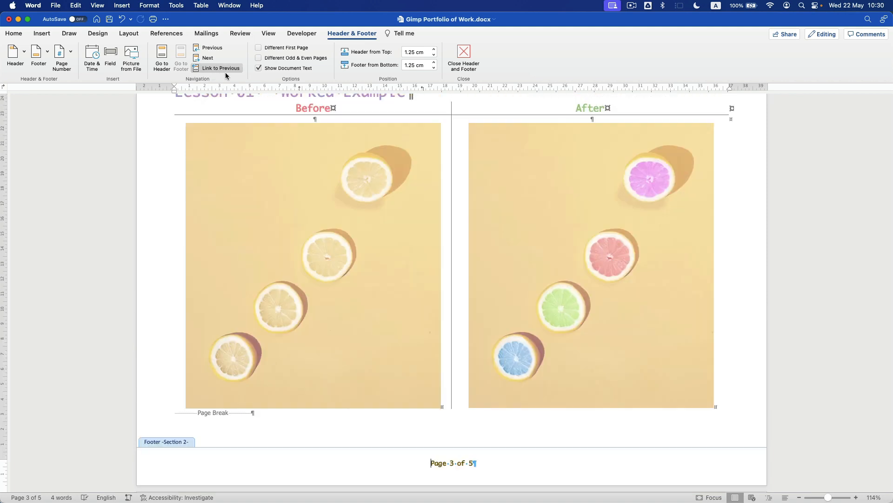
{"action": "scroll", "coordinate": [400, 386], "scroll_direction": "up", "scroll_amount": 20}
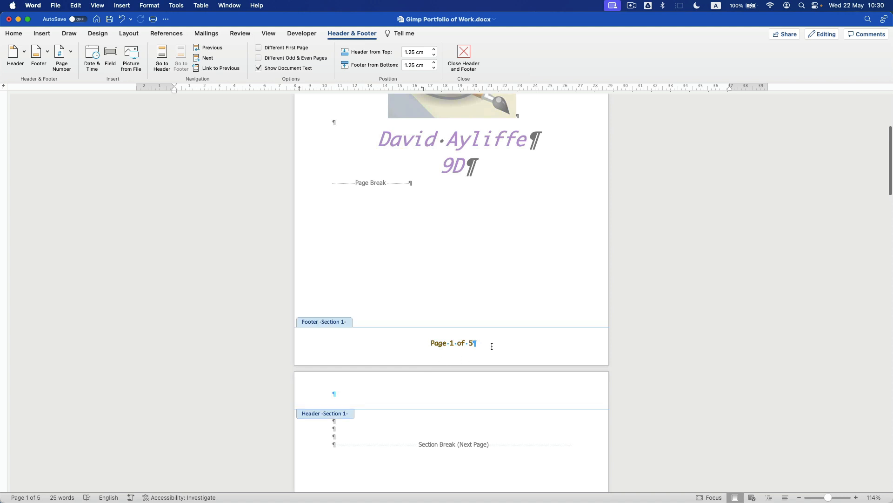
{"action": "left_click_drag", "start_coordinate": [492, 343], "coordinate": [333, 339]}
{"action": "key", "text": "BackSpace"}
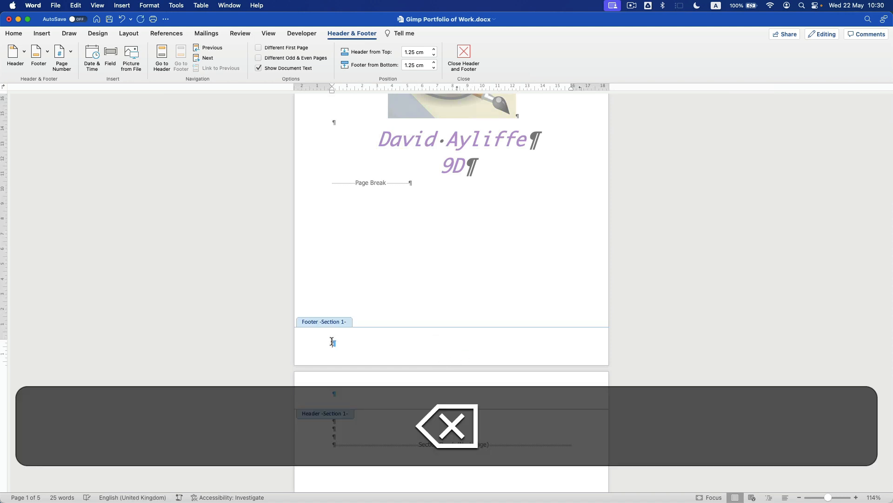
{"action": "double_click", "coordinate": [407, 285]}
- Check the lesson pages' footers and save the document
{"action": "scroll", "coordinate": [438, 143], "scroll_direction": "up", "scroll_amount": 3}
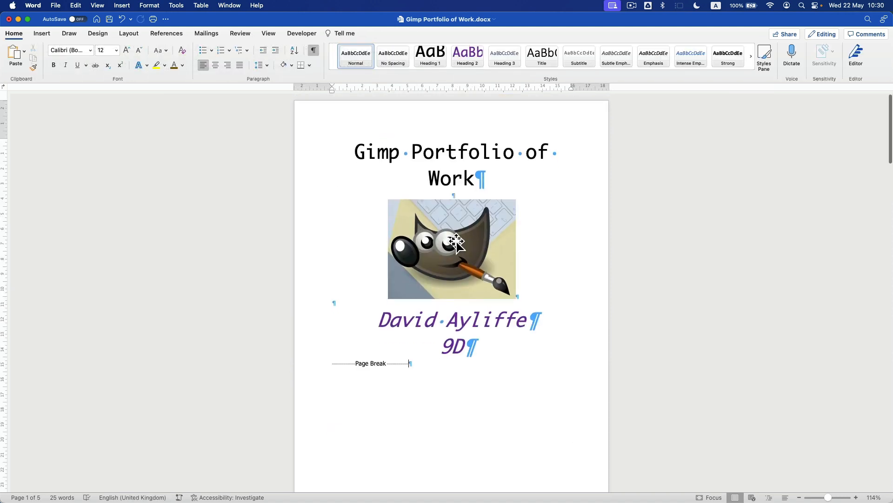
{"action": "scroll", "coordinate": [447, 233], "scroll_direction": "down", "scroll_amount": 10}
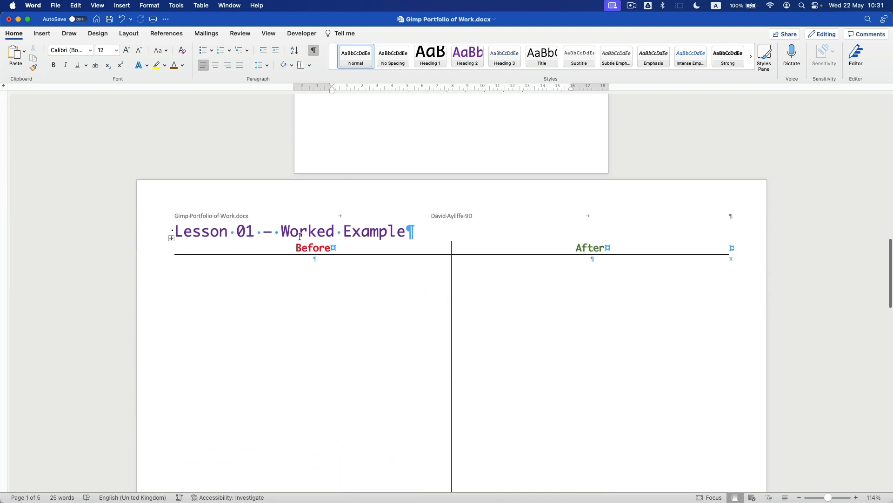
{"action": "scroll", "coordinate": [505, 275], "scroll_direction": "down", "scroll_amount": 5}
{"action": "left_click", "coordinate": [289, 257]}
{"action": "scroll", "coordinate": [465, 302], "scroll_direction": "down", "scroll_amount": 20}
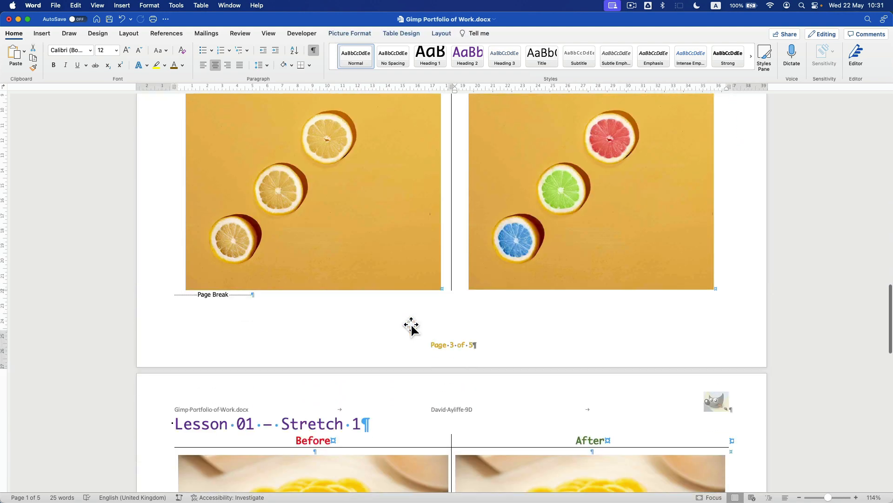
{"action": "scroll", "coordinate": [464, 300], "scroll_direction": "down", "scroll_amount": 5}
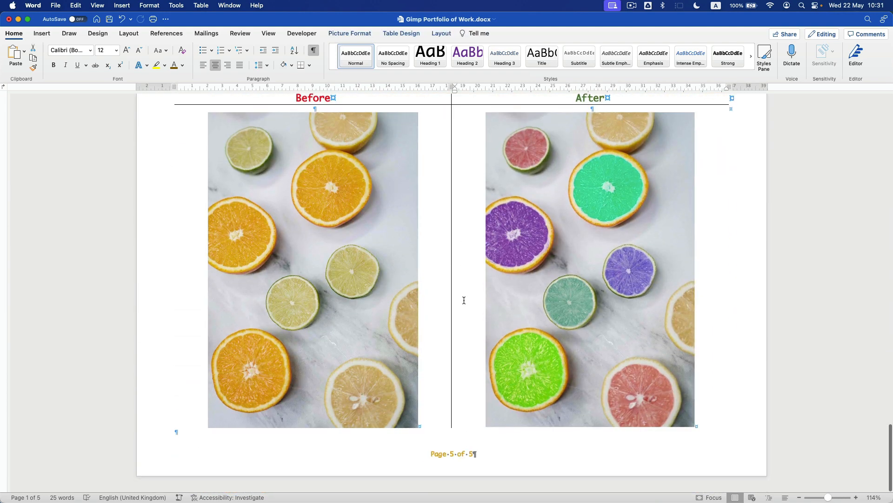
{"action": "key", "text": "super+s"}
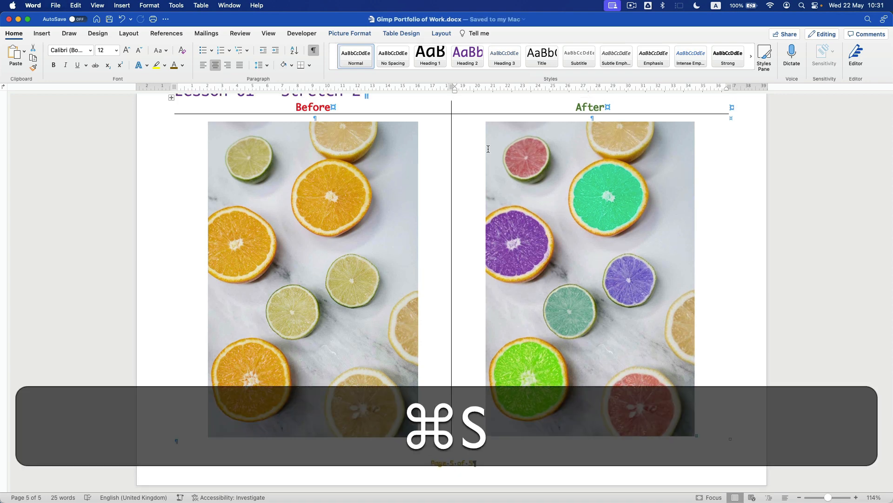
- Select the Lesson 01 – Stretch 2 heading on the last lesson page
{"action": "scroll", "coordinate": [190, 225], "scroll_direction": "up", "scroll_amount": 3}
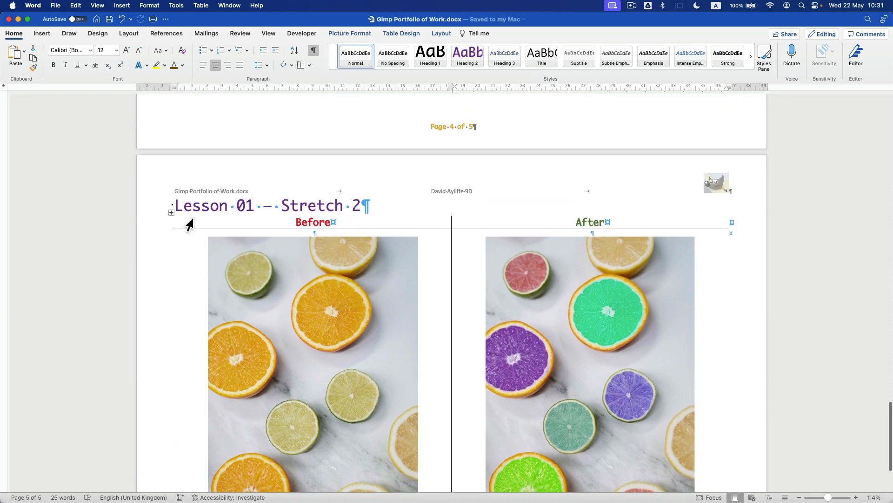
{"action": "left_click", "coordinate": [161, 210]}
{"action": "scroll", "coordinate": [314, 220], "scroll_direction": "down", "scroll_amount": 3}
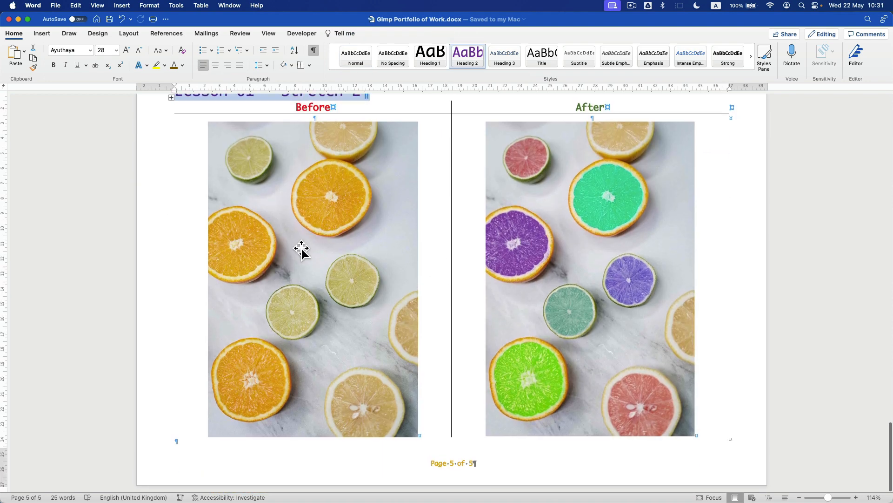
{"action": "scroll", "coordinate": [303, 252], "scroll_direction": "up", "scroll_amount": 2}
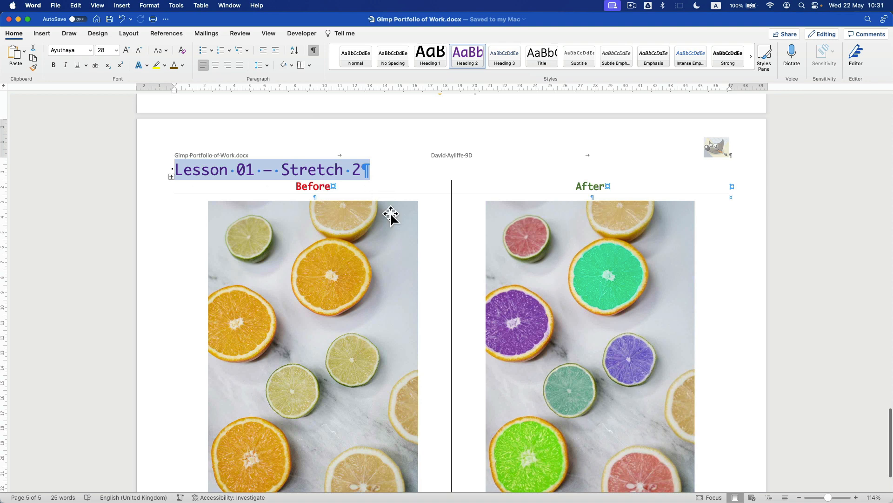
{"action": "scroll", "coordinate": [391, 217], "scroll_direction": "down", "scroll_amount": 2}
{"action": "scroll", "coordinate": [190, 443], "scroll_direction": "up", "scroll_amount": 1}
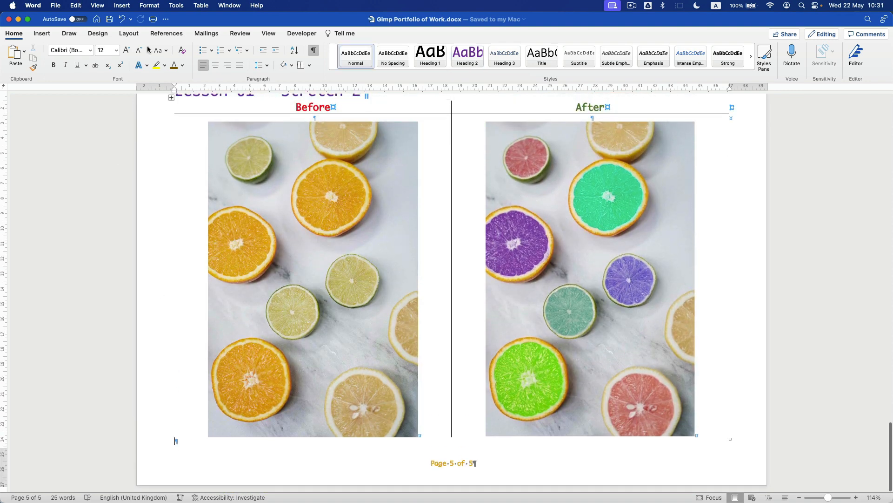
{"action": "left_click", "coordinate": [129, 33]}
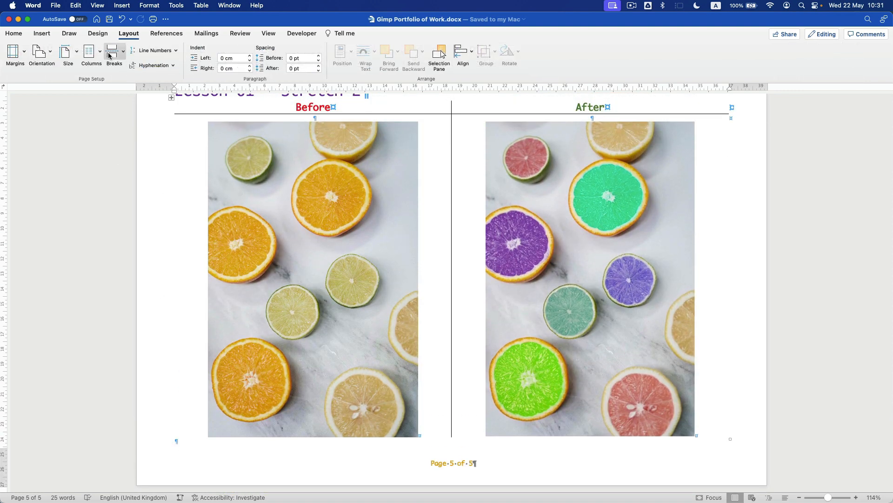
- Add a page break and paste a copy of the title and image table onto page 6
{"action": "left_click", "coordinate": [115, 52]}
{"action": "left_click", "coordinate": [135, 80]}
{"action": "scroll", "coordinate": [174, 133], "scroll_direction": "up", "scroll_amount": 3}
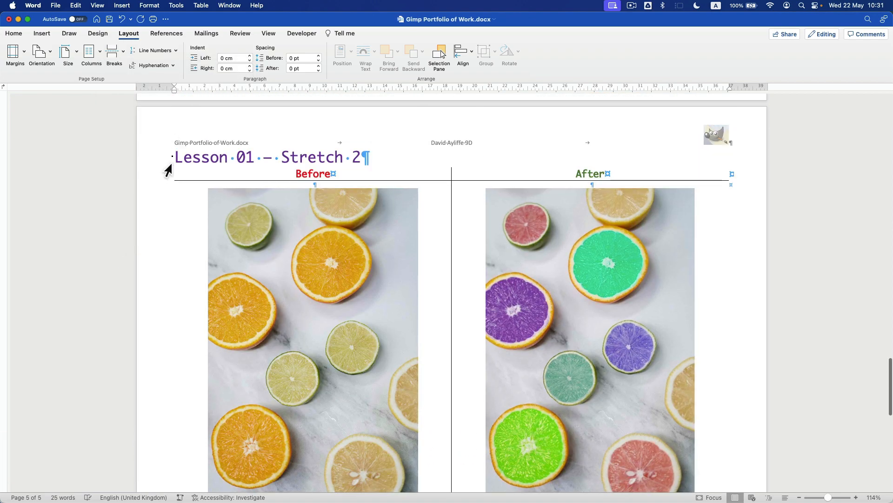
{"action": "left_click_drag", "start_coordinate": [167, 160], "coordinate": [166, 246]}
{"action": "key", "text": "super+c"}
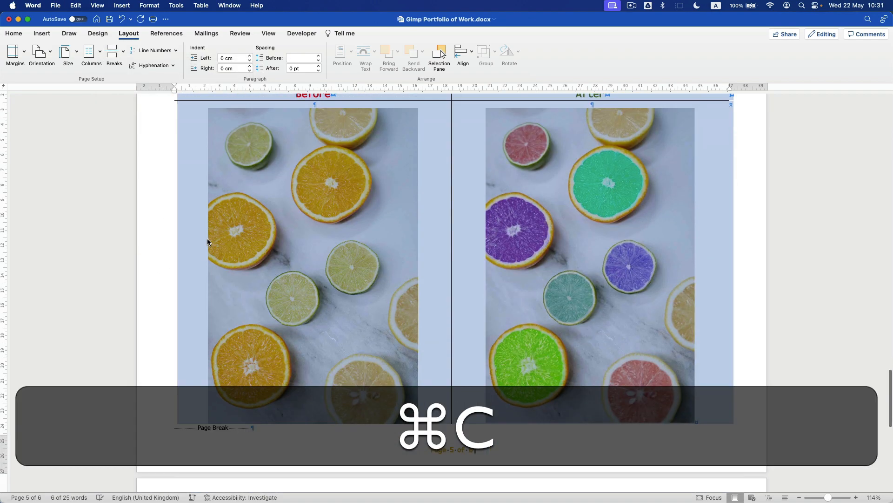
{"action": "scroll", "coordinate": [207, 238], "scroll_direction": "down", "scroll_amount": 10}
{"action": "left_click", "coordinate": [194, 312]}
{"action": "key", "text": "super+v"}
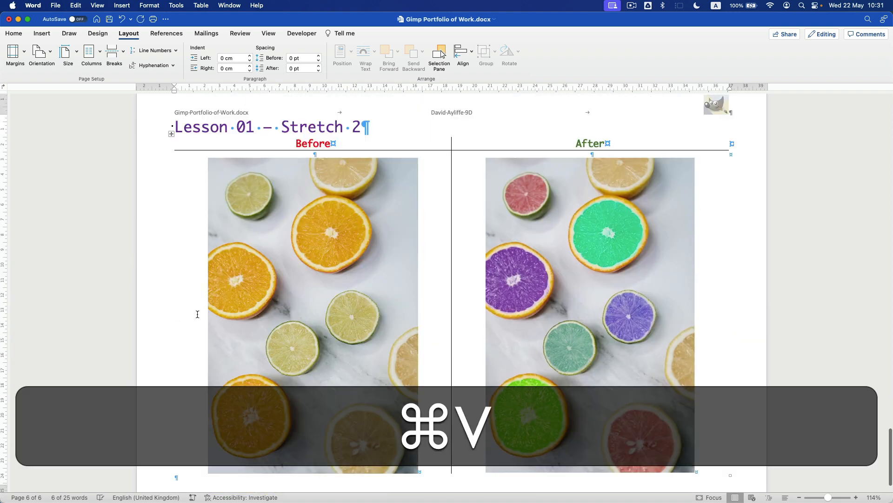
- Retitle the page-6 copy 'Lesson 02 – Worked Example'
{"action": "left_click", "coordinate": [255, 127]}
{"action": "key", "text": "BackSpace"}
{"action": "type", "text": "2"}
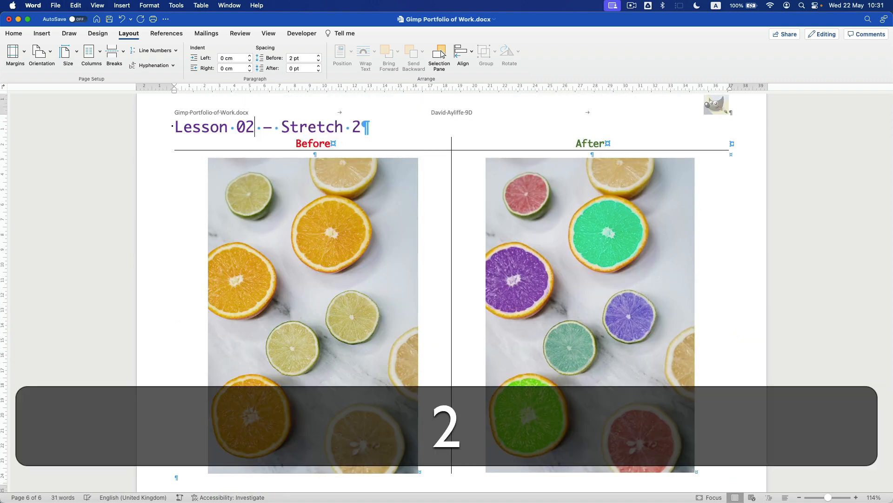
{"action": "left_click_drag", "start_coordinate": [361, 127], "coordinate": [283, 123]}
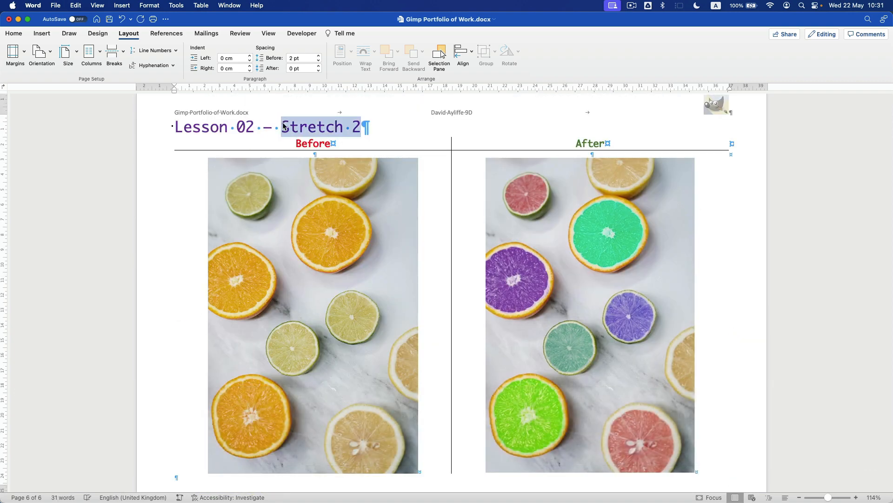
{"action": "type", "text": "Worked Example"}
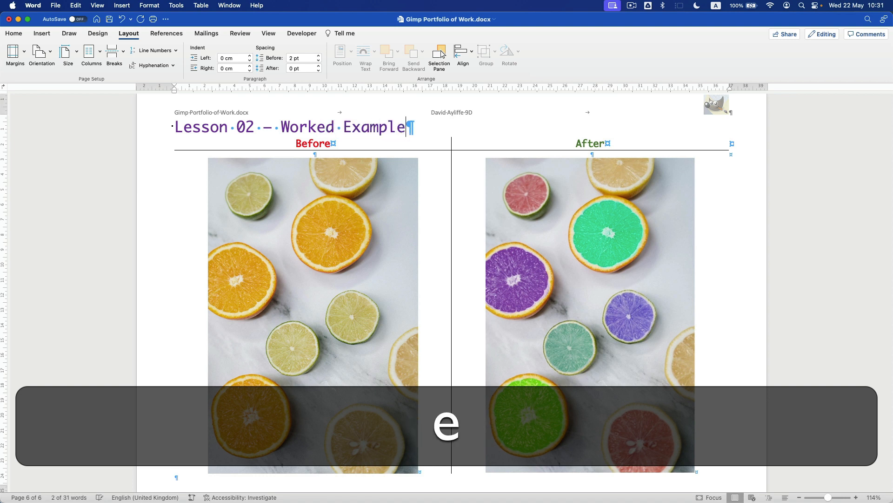
- Delete the Before and After images, then the page-6 title and table
{"action": "left_click", "coordinate": [310, 242]}
{"action": "key", "text": "BackSpace"}
{"action": "left_click", "coordinate": [487, 227]}
{"action": "key", "text": "BackSpace"}
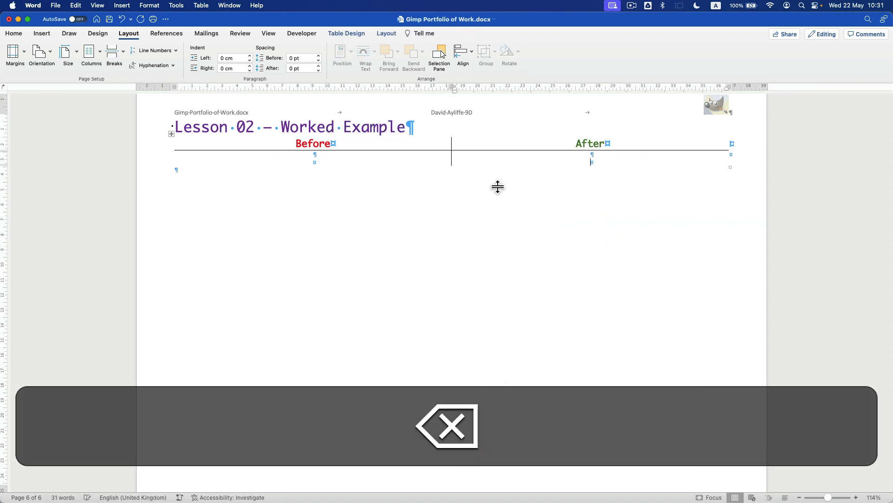
{"action": "left_click_drag", "start_coordinate": [160, 137], "coordinate": [176, 206]}
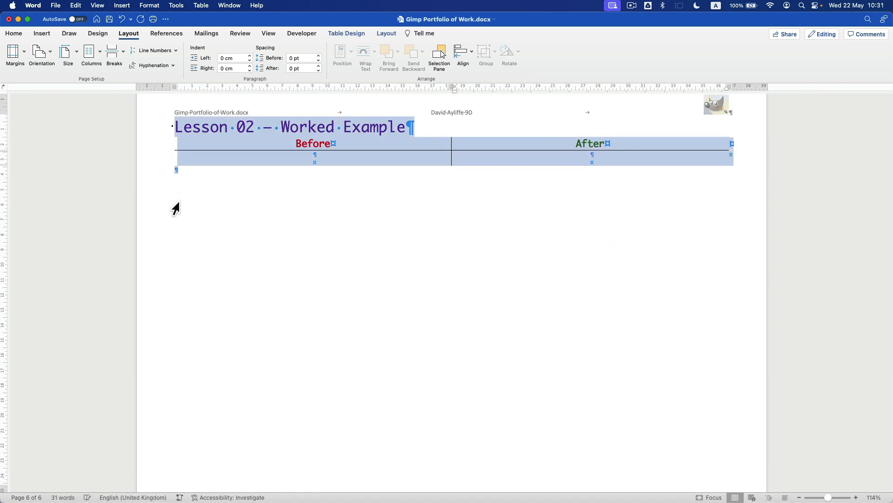
{"action": "key", "text": "BackSpace"}
- Remove the empty sixth page and save the five-page document
{"action": "scroll", "coordinate": [212, 218], "scroll_direction": "up", "scroll_amount": 3}
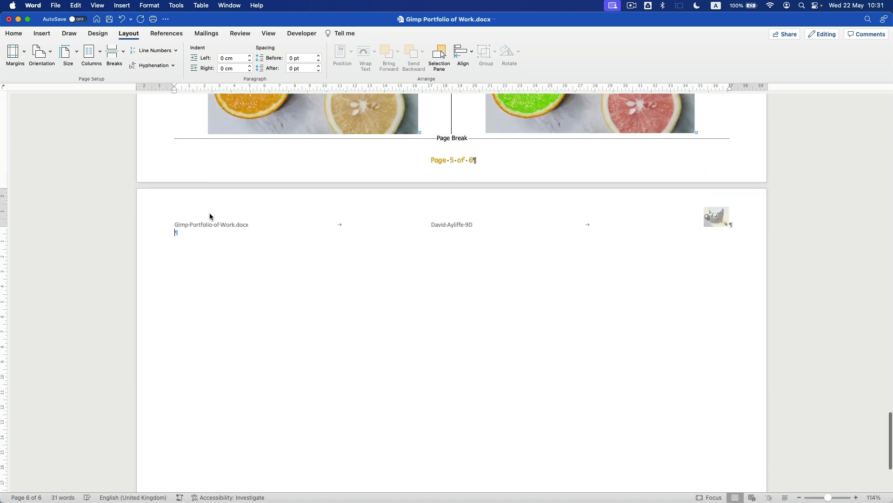
{"action": "key", "text": "BackSpace"}
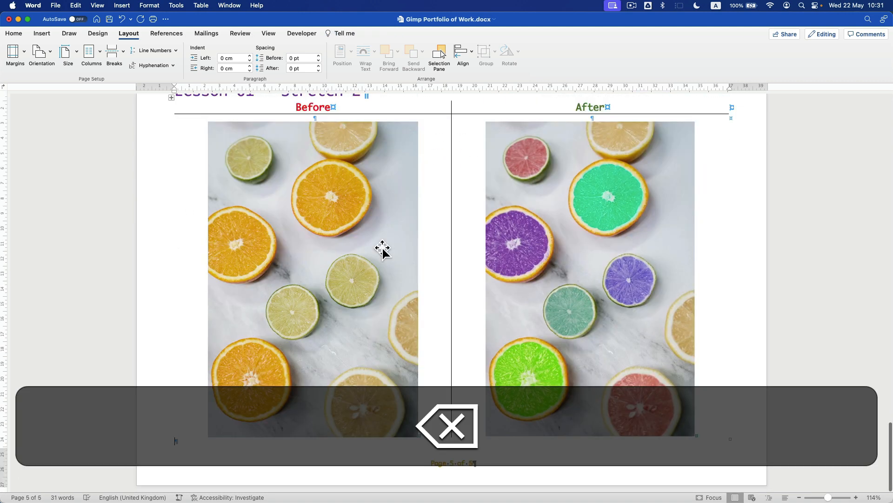
{"action": "key", "text": "super+s"}
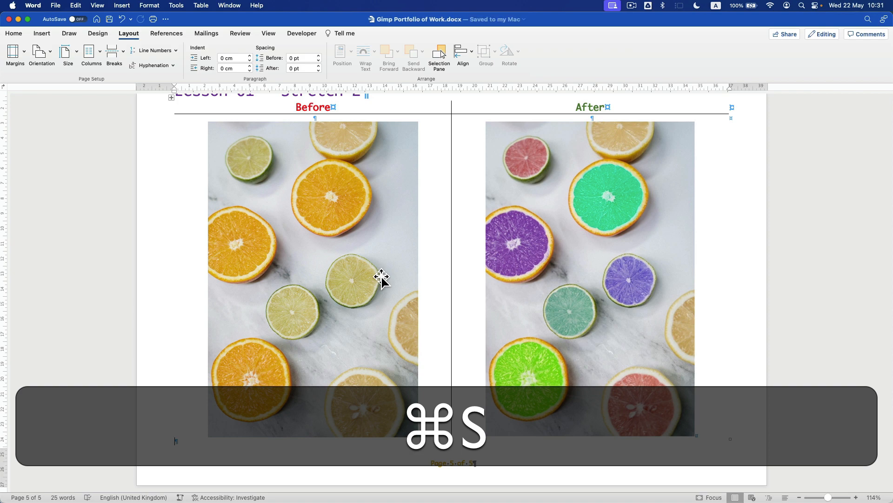
{"action": "scroll", "coordinate": [381, 277], "scroll_direction": "up", "scroll_amount": 20}
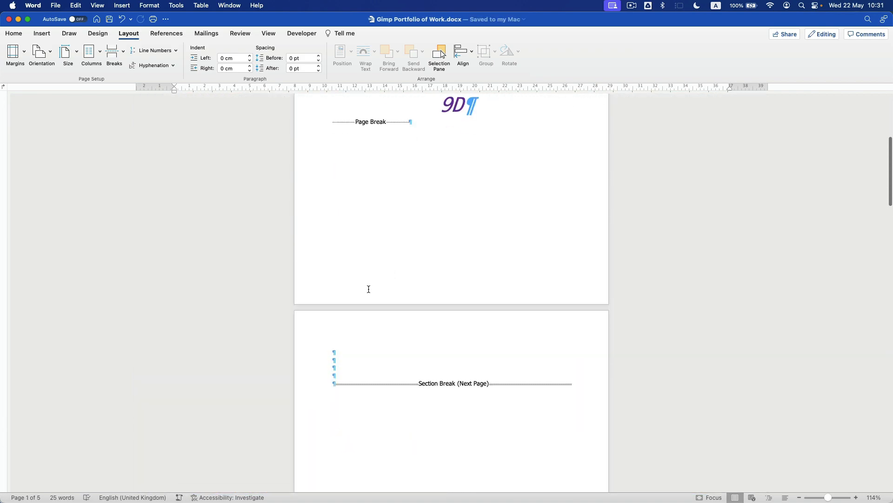
{"action": "scroll", "coordinate": [431, 320], "scroll_direction": "down", "scroll_amount": 4}
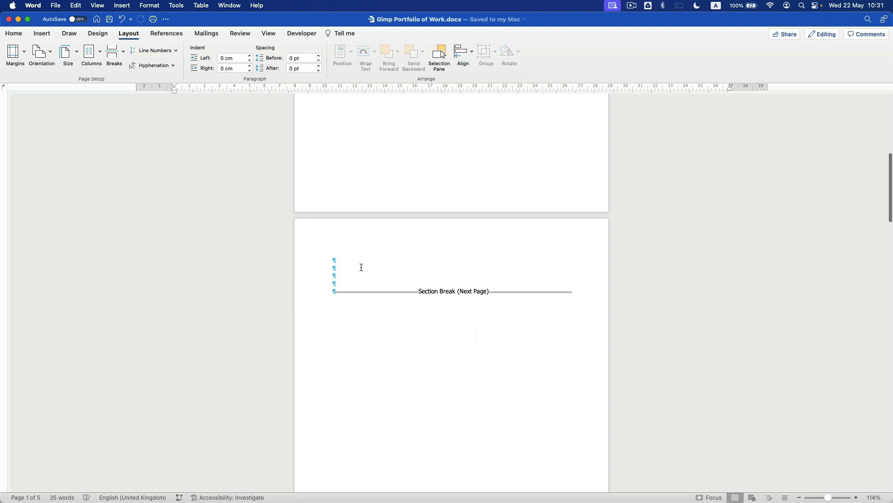
{"action": "scroll", "coordinate": [481, 304], "scroll_direction": "down", "scroll_amount": 15}
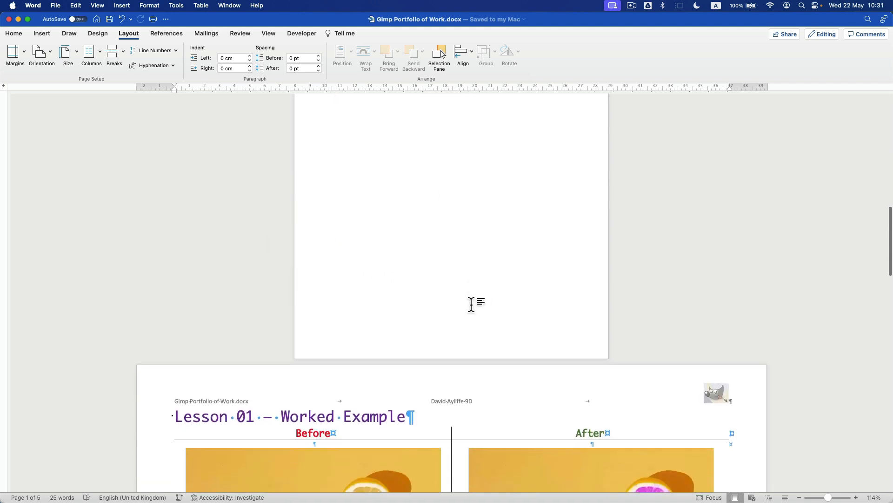
{"action": "scroll", "coordinate": [465, 300], "scroll_direction": "down", "scroll_amount": 8}
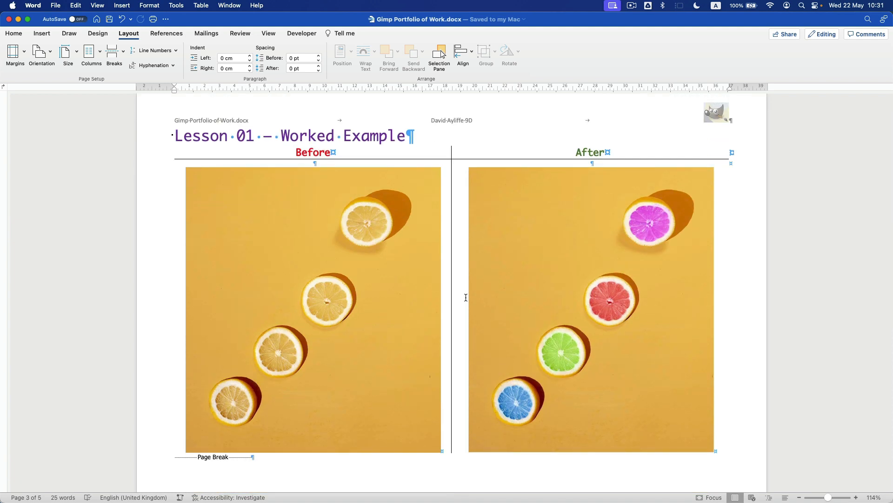
{"action": "key", "text": "super+s"}
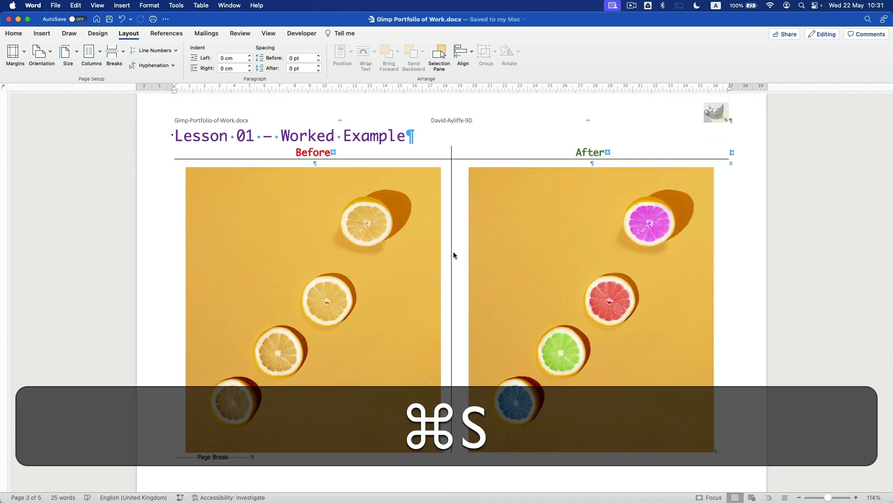
{"action": "scroll", "coordinate": [454, 254], "scroll_direction": "up", "scroll_amount": 20}
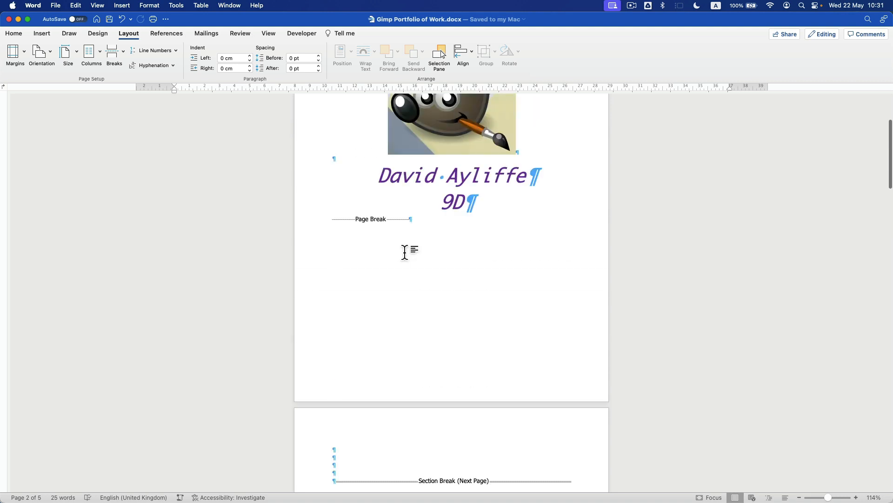
{"action": "scroll", "coordinate": [404, 252], "scroll_direction": "up", "scroll_amount": 5}
{"action": "left_click", "coordinate": [13, 33]}
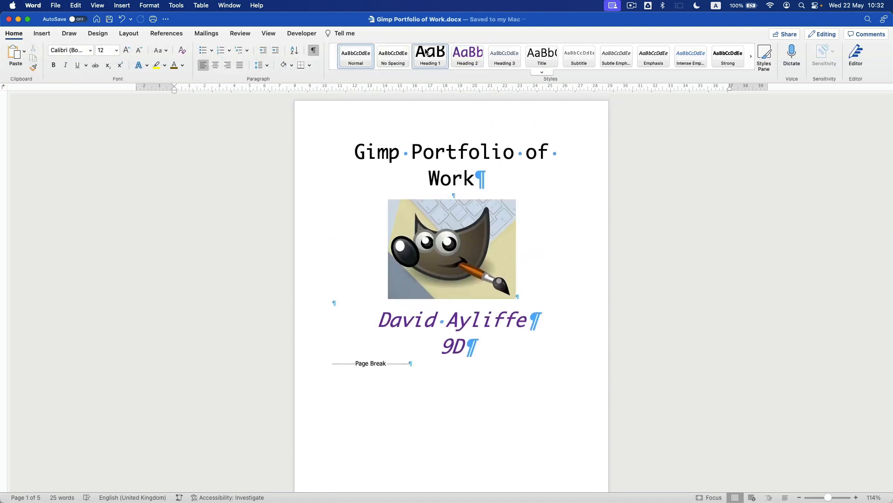
{"action": "triple_click", "coordinate": [413, 149]}
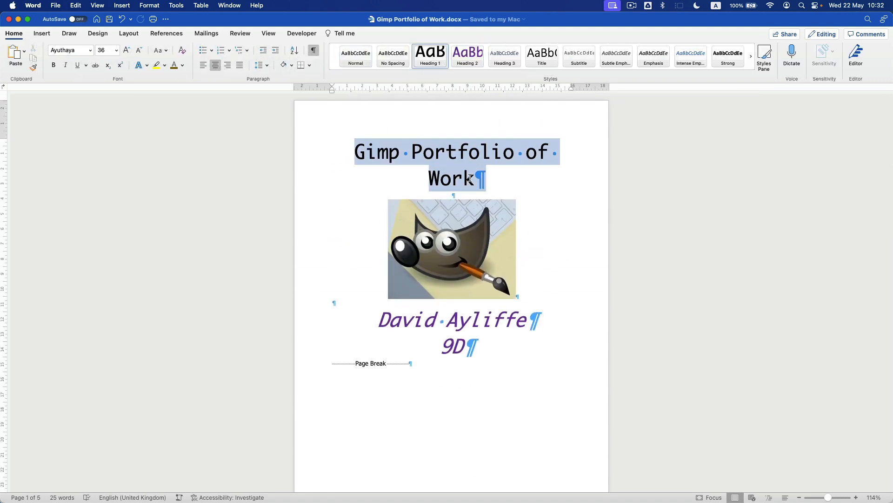
{"action": "scroll", "coordinate": [417, 189], "scroll_direction": "down", "scroll_amount": 15}
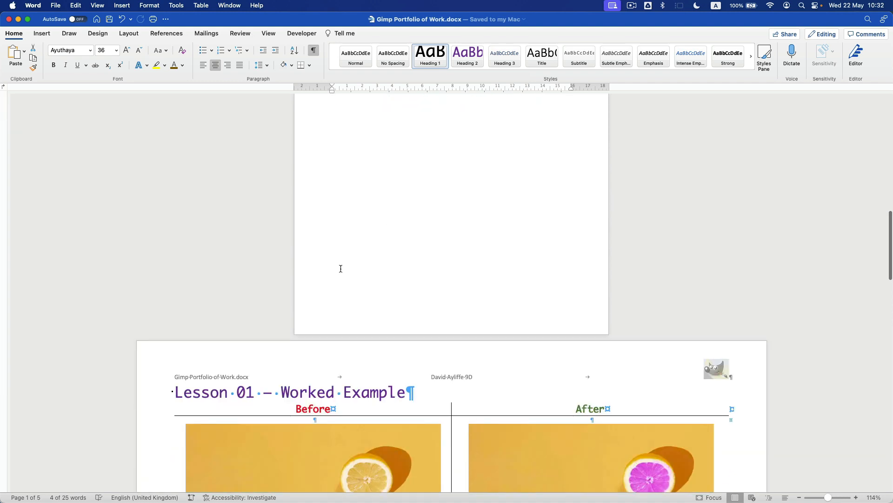
{"action": "left_click_drag", "start_coordinate": [207, 385], "coordinate": [344, 392]}
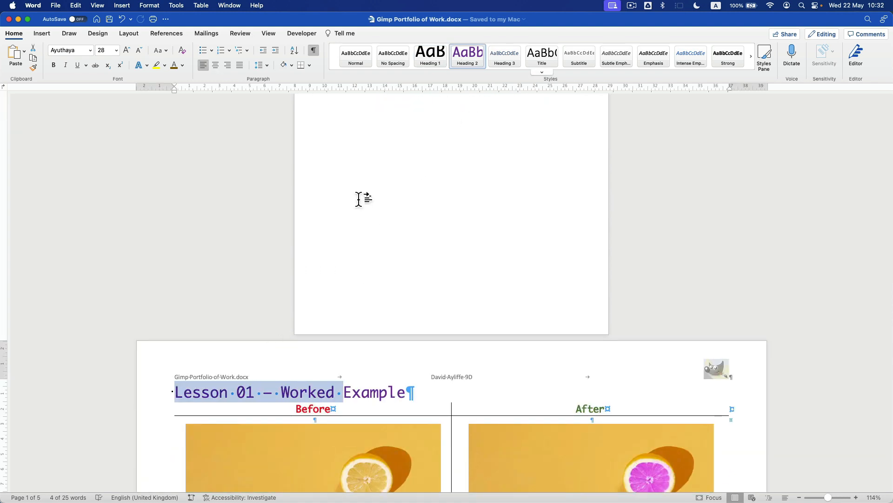
{"action": "scroll", "coordinate": [376, 185], "scroll_direction": "down", "scroll_amount": 10}
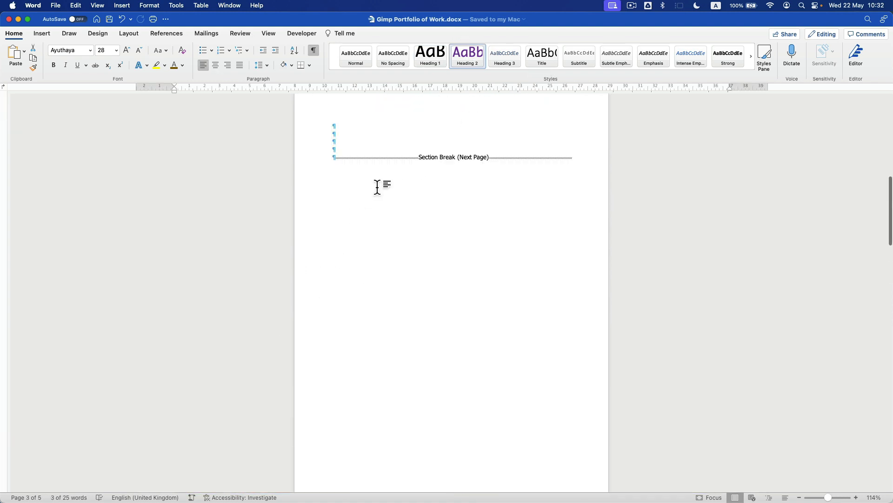
{"action": "scroll", "coordinate": [350, 245], "scroll_direction": "up", "scroll_amount": 4}
- Insert the Automatic Classic table of contents on page 2, listing the title and three lesson pages
{"action": "left_click", "coordinate": [354, 238]}
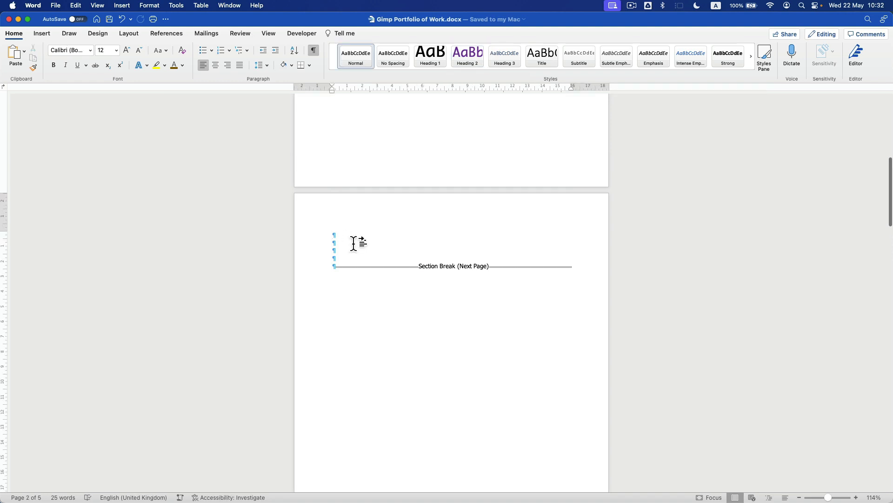
{"action": "left_click", "coordinate": [238, 36]}
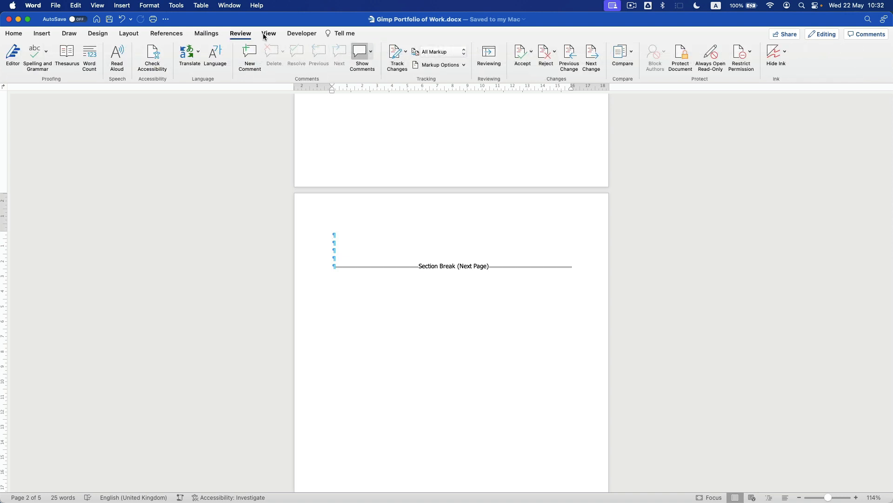
{"action": "left_click", "coordinate": [166, 36]}
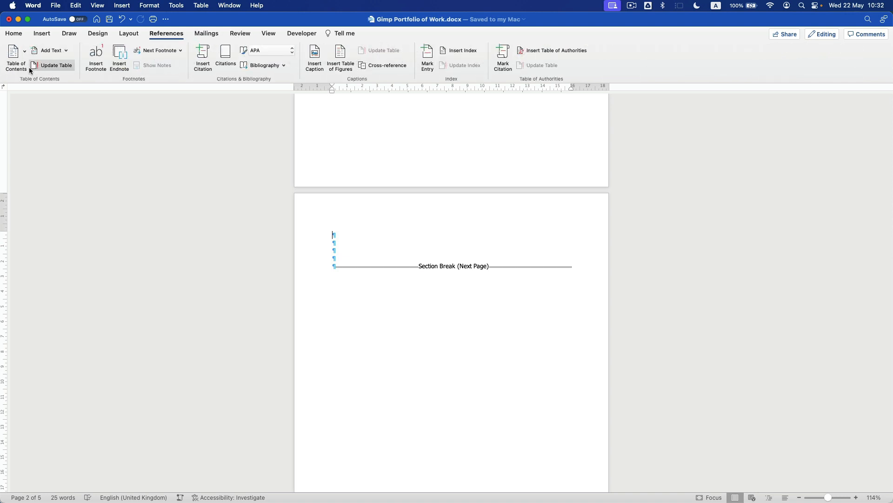
{"action": "left_click", "coordinate": [24, 50]}
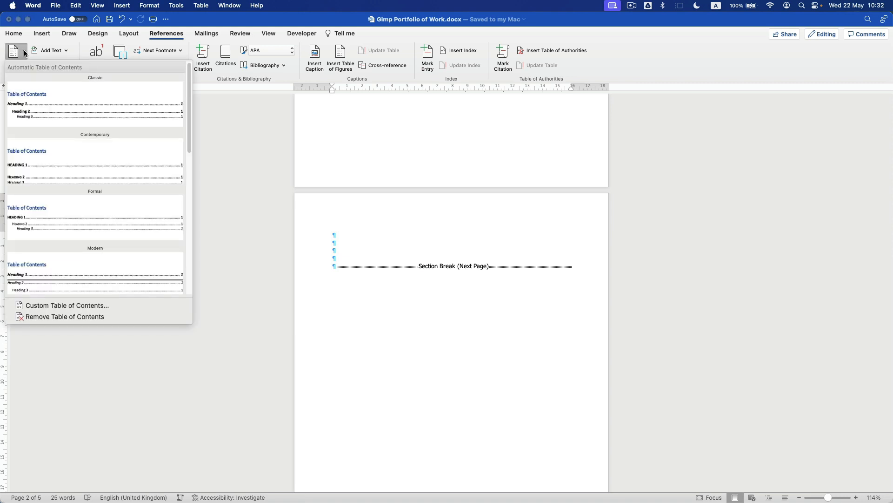
{"action": "scroll", "coordinate": [63, 232], "scroll_direction": "down", "scroll_amount": 5}
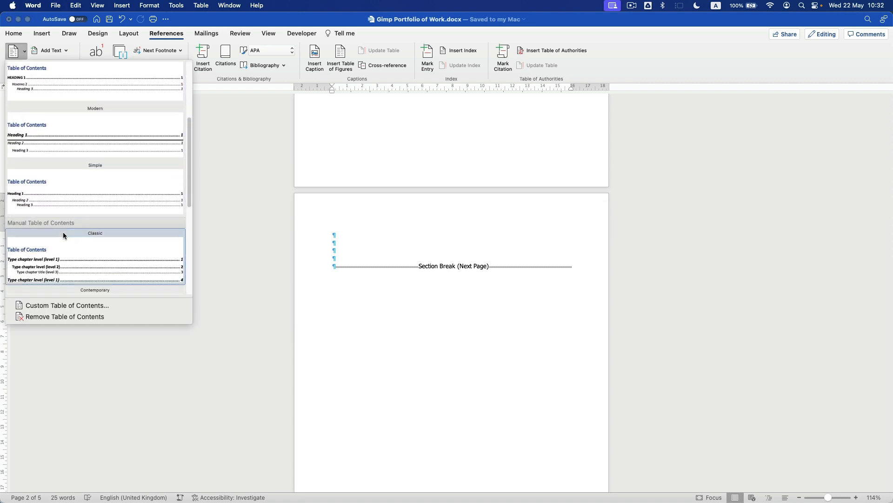
{"action": "scroll", "coordinate": [63, 233], "scroll_direction": "down", "scroll_amount": 6}
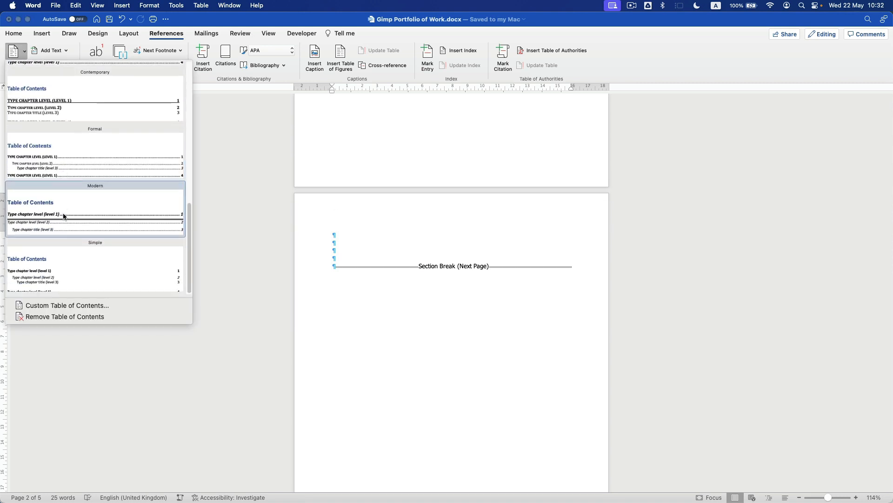
{"action": "scroll", "coordinate": [56, 231], "scroll_direction": "up", "scroll_amount": 10}
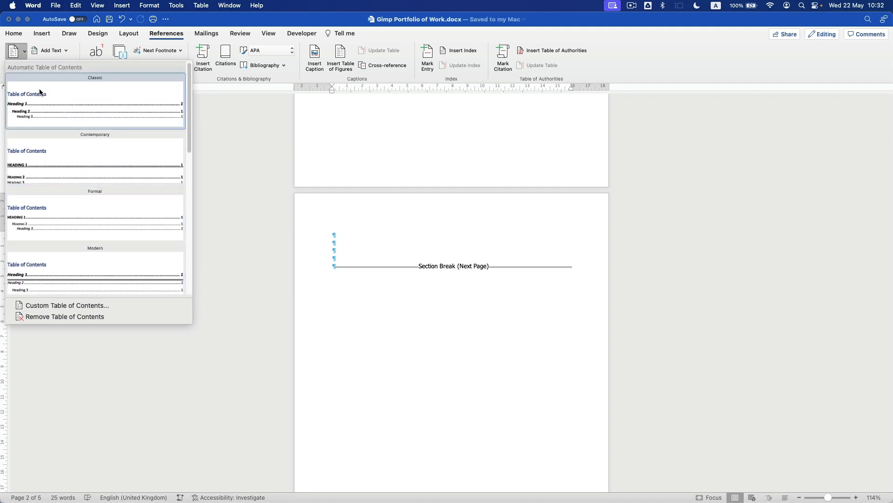
{"action": "left_click", "coordinate": [67, 101]}
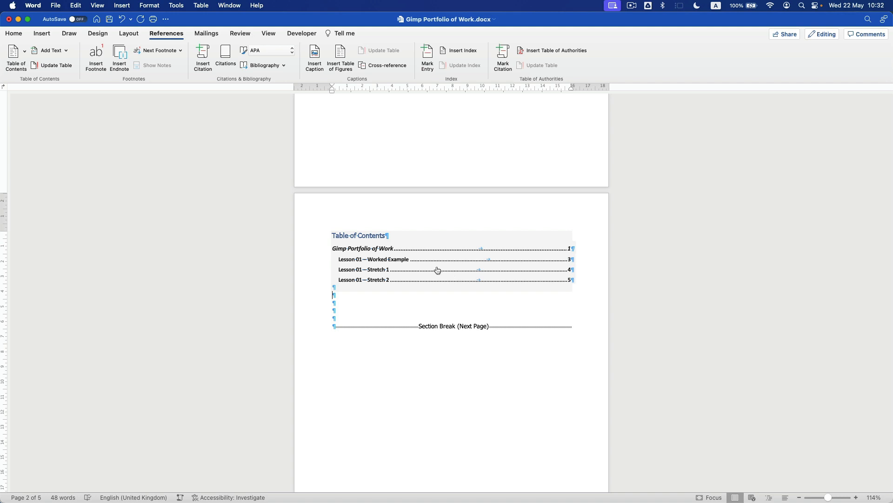
{"action": "scroll", "coordinate": [454, 274], "scroll_direction": "up", "scroll_amount": 5}
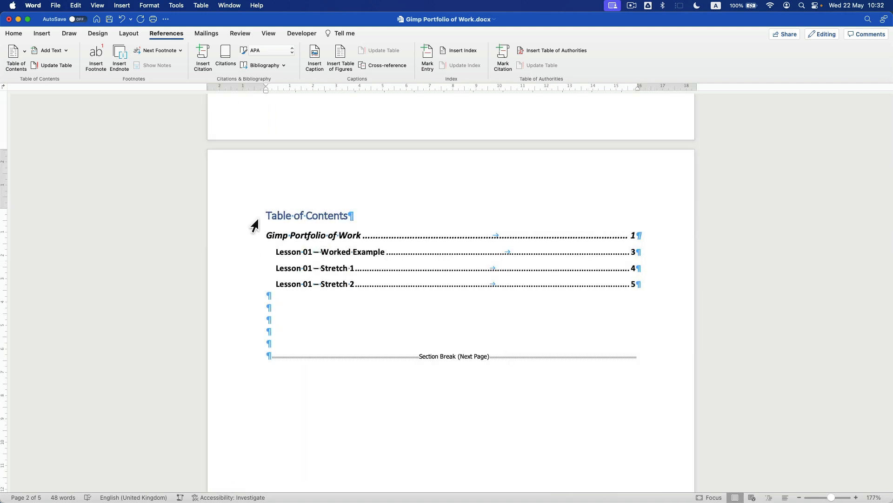
- Set the table of contents entries in Ayuthaya, then follow the first entry to the title page
{"action": "left_click_drag", "start_coordinate": [253, 223], "coordinate": [263, 275]}
{"action": "left_click", "coordinate": [15, 35]}
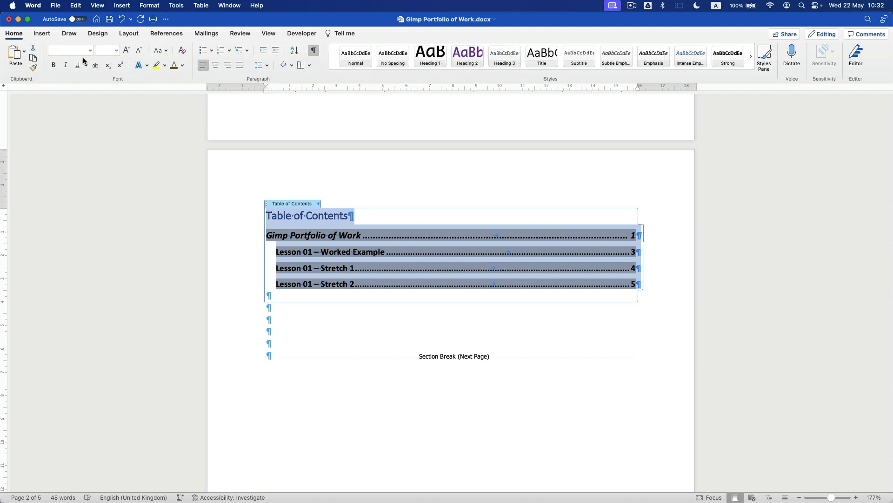
{"action": "left_click", "coordinate": [91, 54]}
{"action": "left_click", "coordinate": [84, 133]}
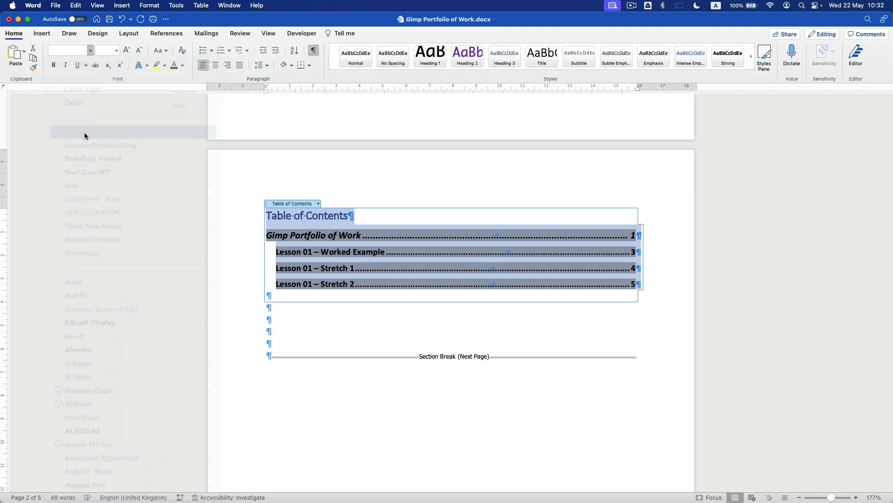
{"action": "left_click", "coordinate": [342, 329]}
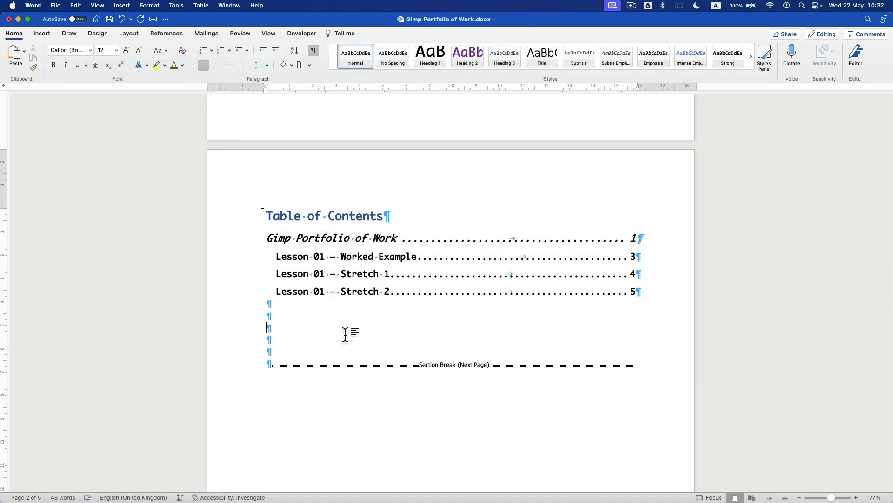
{"action": "left_click", "coordinate": [635, 241], "text": "super"}
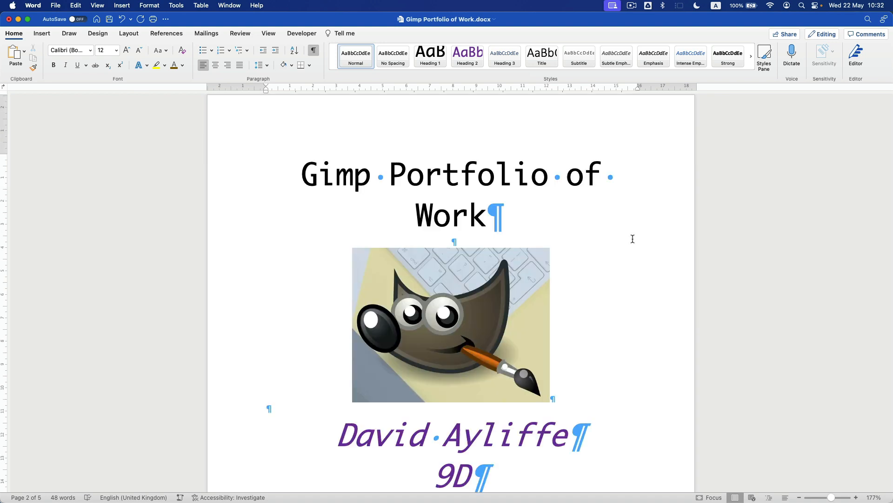
{"action": "scroll", "coordinate": [587, 236], "scroll_direction": "down", "scroll_amount": 15}
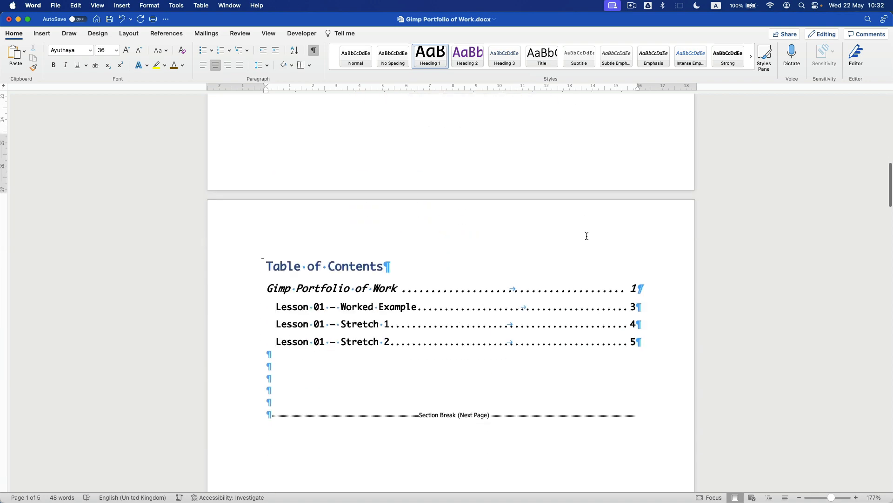
{"action": "left_click", "coordinate": [634, 322], "text": "super"}
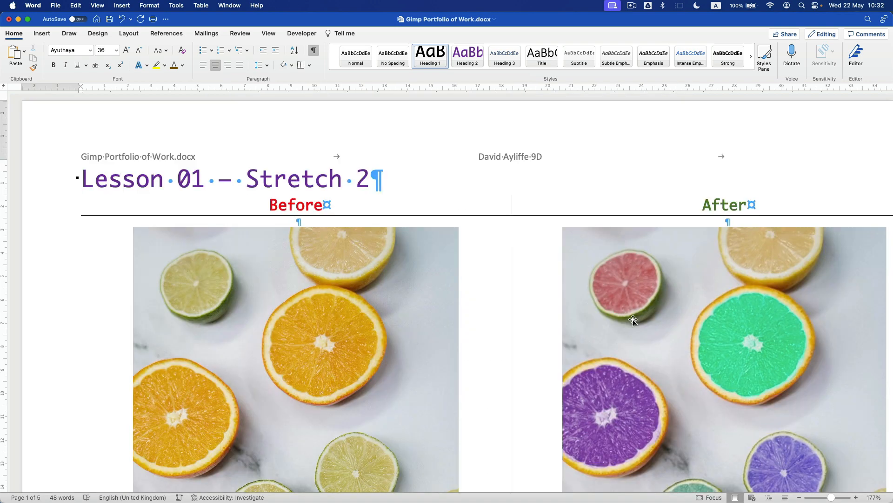
{"action": "scroll", "coordinate": [540, 313], "scroll_direction": "down", "scroll_amount": 3}
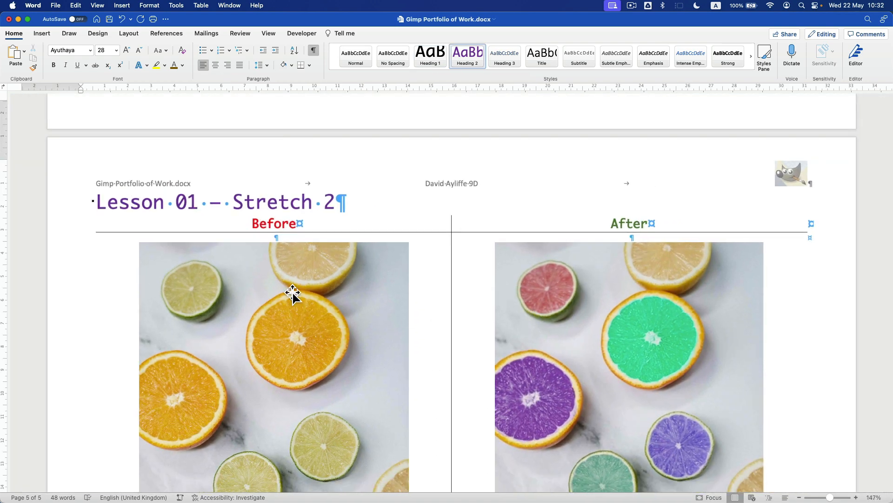
{"action": "scroll", "coordinate": [419, 291], "scroll_direction": "down", "scroll_amount": 6}
{"action": "scroll", "coordinate": [419, 291], "scroll_direction": "up", "scroll_amount": 20}
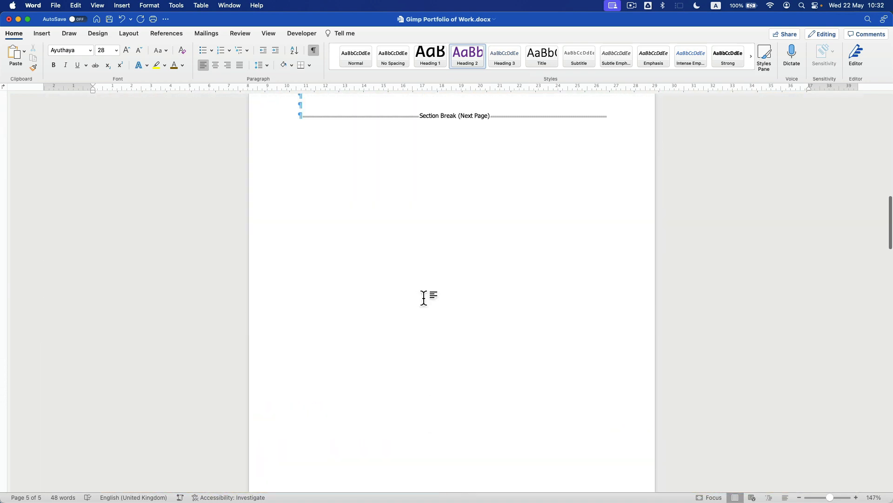
{"action": "scroll", "coordinate": [423, 298], "scroll_direction": "up", "scroll_amount": 4}
{"action": "left_click", "coordinate": [408, 233]}
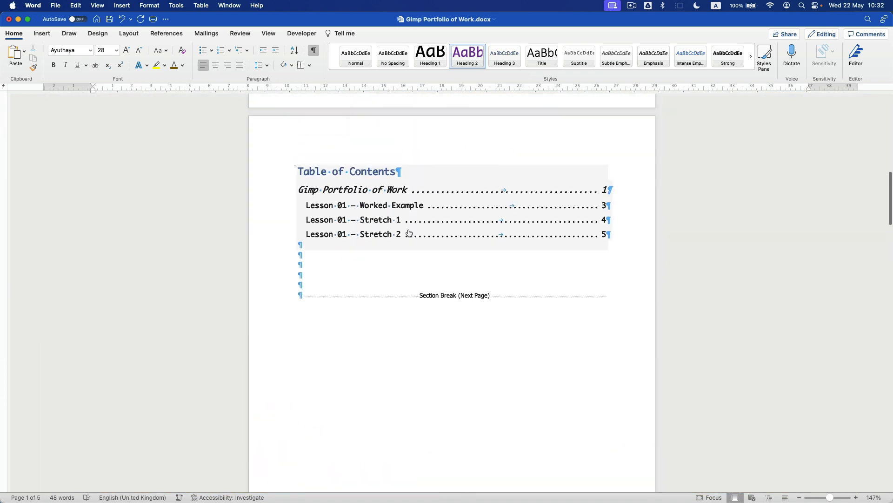
{"action": "scroll", "coordinate": [460, 222], "scroll_direction": "up", "scroll_amount": 2}
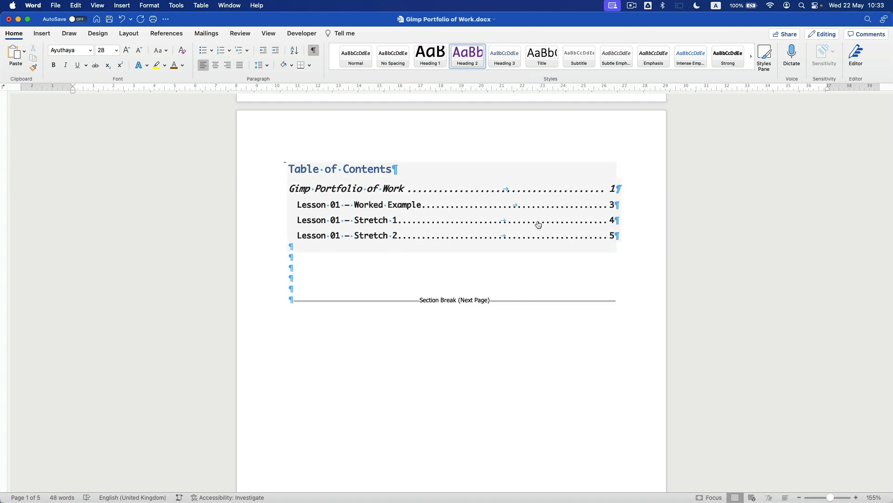
{"action": "scroll", "coordinate": [401, 246], "scroll_direction": "down", "scroll_amount": 20}
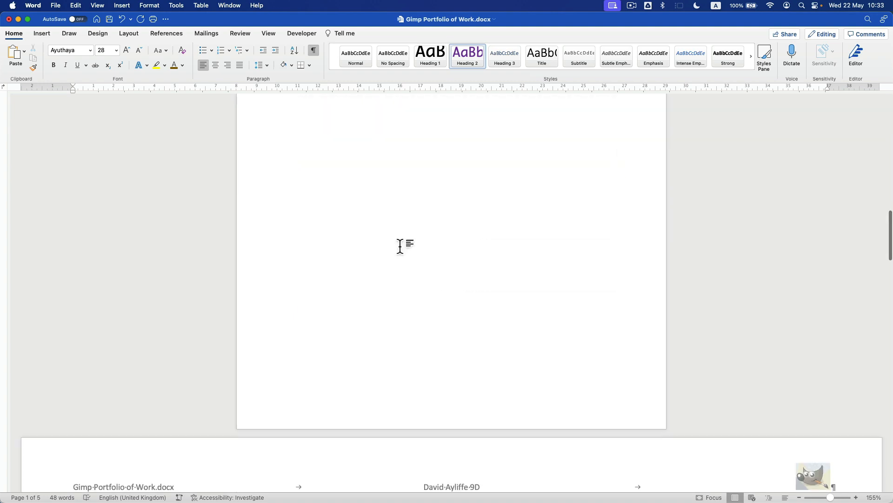
{"action": "scroll", "coordinate": [402, 247], "scroll_direction": "down", "scroll_amount": 9}
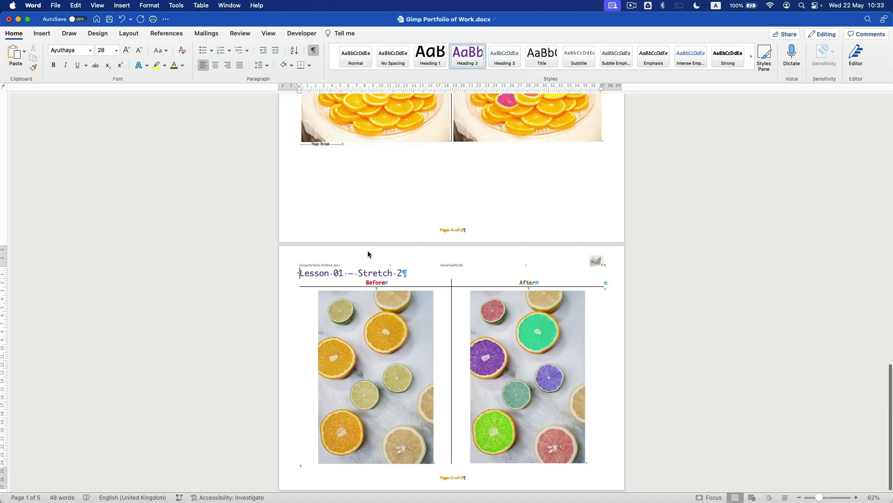
{"action": "left_click", "coordinate": [388, 200]}
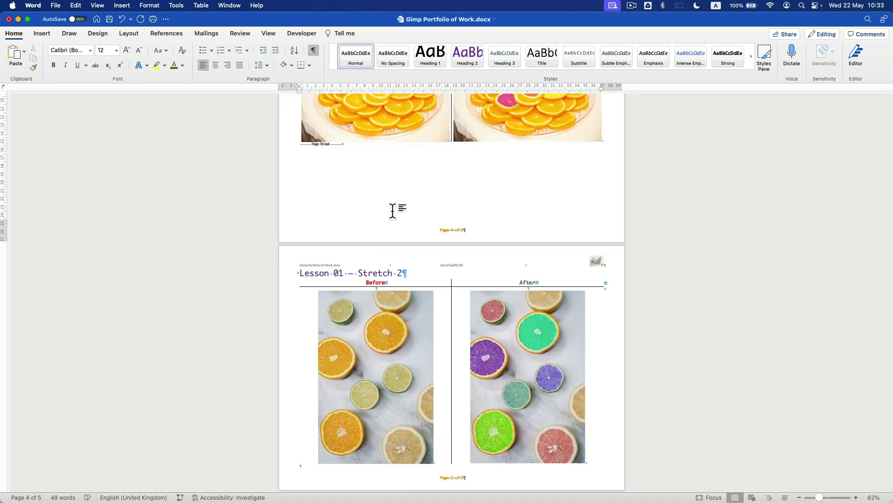
{"action": "scroll", "coordinate": [395, 317], "scroll_direction": "down", "scroll_amount": 1}
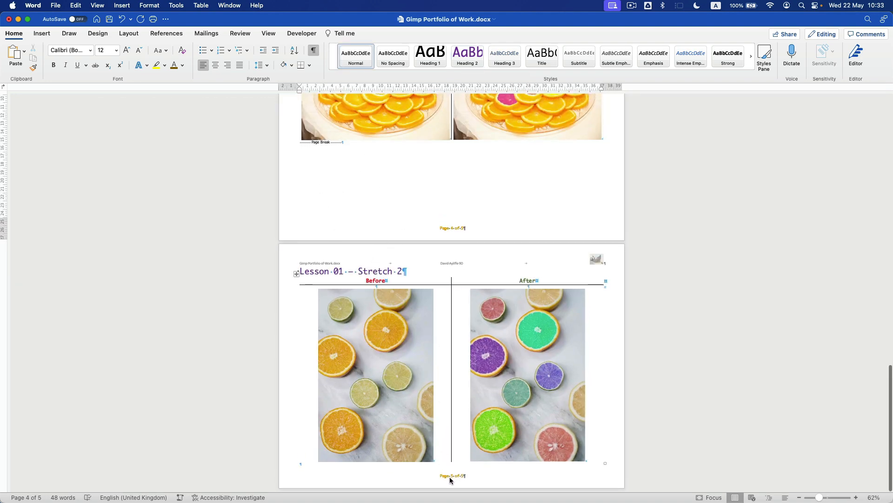
{"action": "scroll", "coordinate": [450, 480], "scroll_direction": "up", "scroll_amount": 9}
{"action": "scroll", "coordinate": [368, 405], "scroll_direction": "up", "scroll_amount": 5}
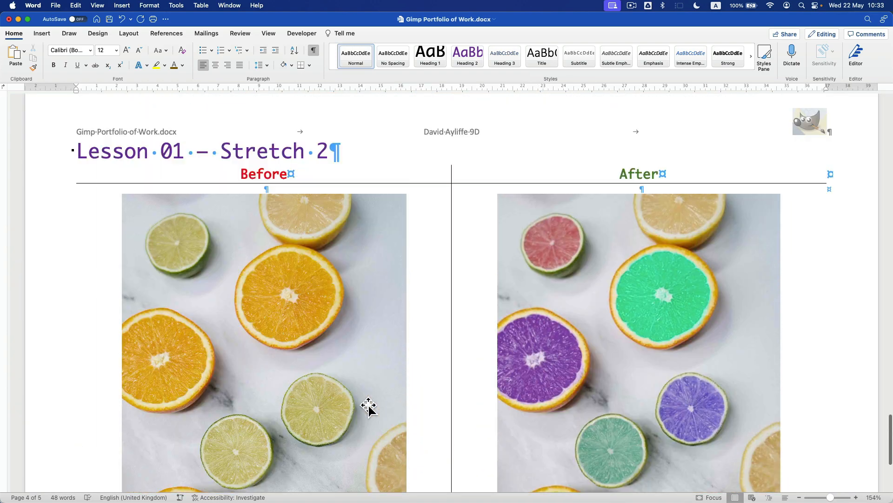
{"action": "scroll", "coordinate": [368, 406], "scroll_direction": "up", "scroll_amount": 20}
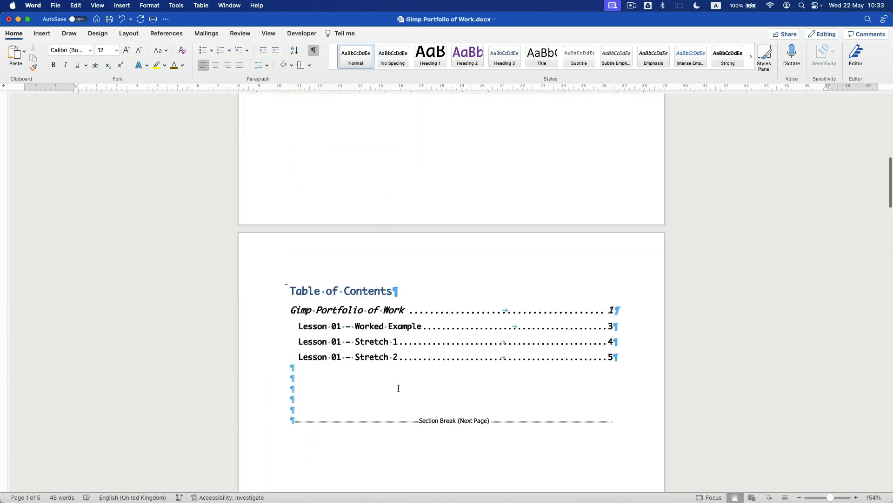
{"action": "left_click", "coordinate": [424, 360]}
{"action": "left_click", "coordinate": [614, 346]}
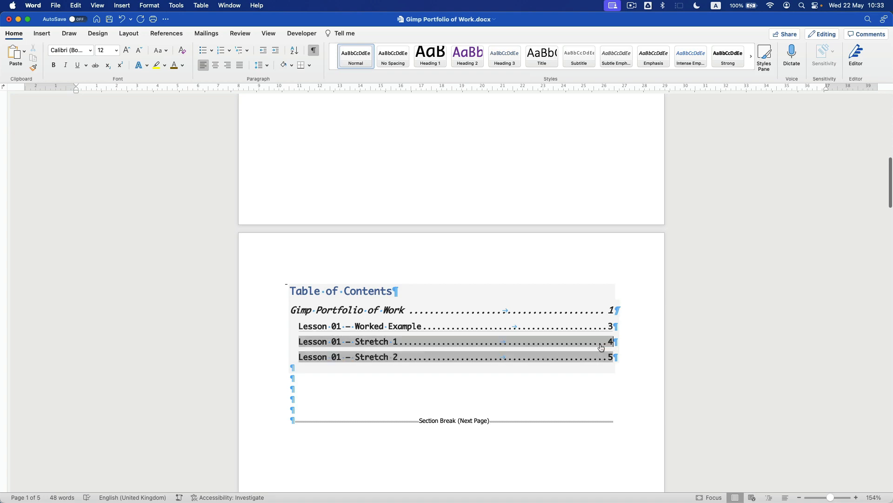
{"action": "scroll", "coordinate": [409, 405], "scroll_direction": "down", "scroll_amount": 20}
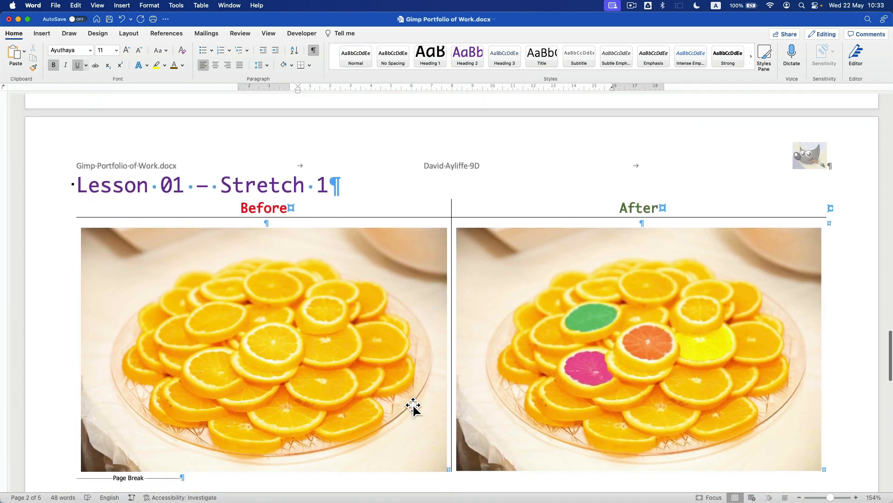
{"action": "scroll", "coordinate": [350, 342], "scroll_direction": "down", "scroll_amount": 10}
{"action": "scroll", "coordinate": [354, 340], "scroll_direction": "down", "scroll_amount": 5}
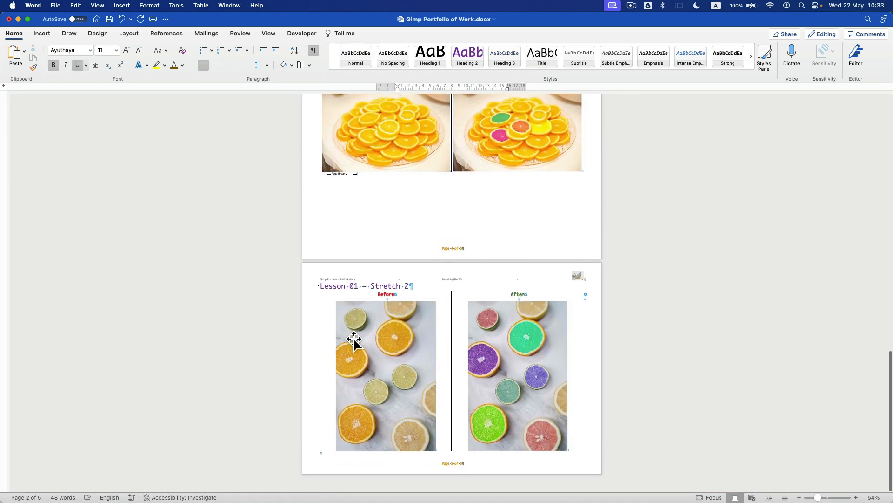
- Add blank lines before the Lesson 01 – Stretch 2 heading so it moves onto page 6
{"action": "left_click", "coordinate": [379, 205]}
{"action": "key", "text": "Return"}
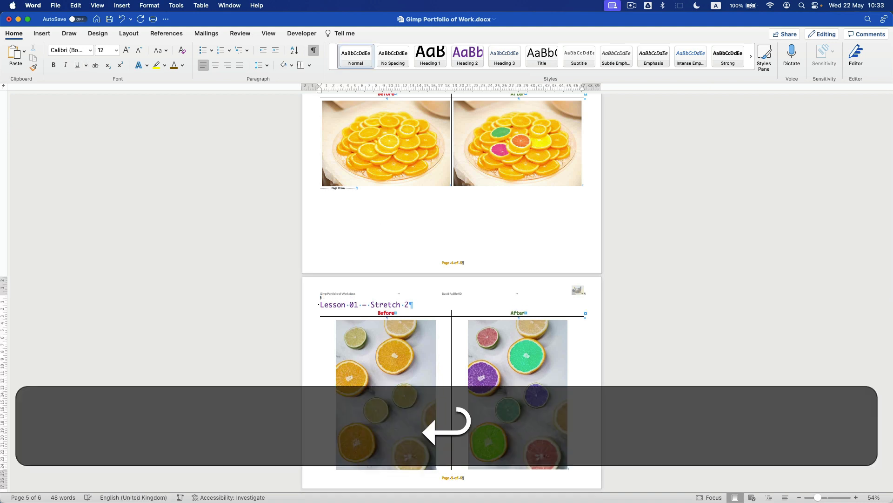
{"action": "key", "text": "Return"}
{"action": "key", "text": "Return"}
{"action": "key", "text": "Return"}
{"action": "key", "text": "Return"}
{"action": "key", "text": "Return"}
{"action": "key", "text": "Return"}
{"action": "key", "text": "Return"}
{"action": "key", "text": "Return"}
{"action": "key", "text": "Return"}
{"action": "key", "text": "Return"}
{"action": "key", "text": "Return"}
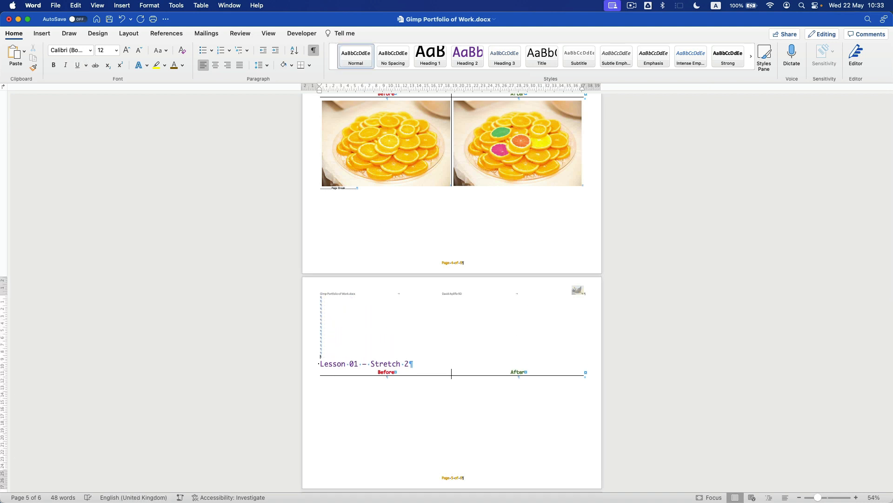
{"action": "key", "text": "Return"}
{"action": "key", "text": "Return"}
{"action": "key", "text": "Return"}
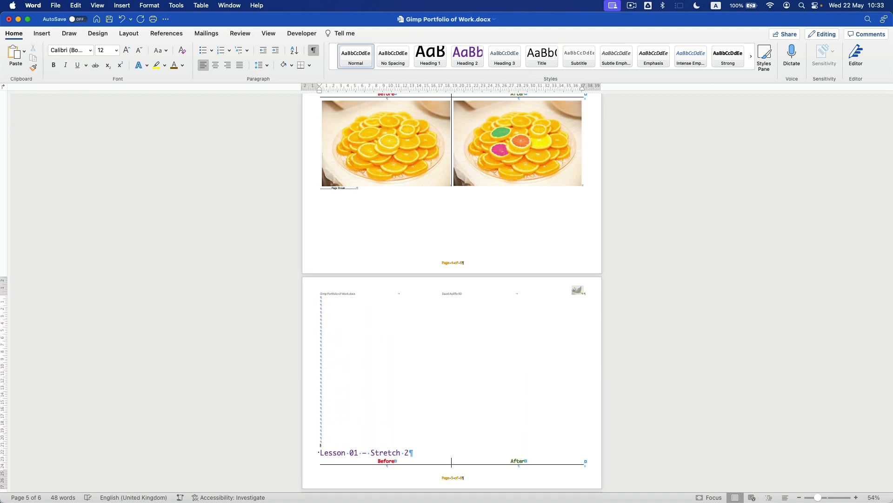
{"action": "scroll", "coordinate": [405, 329], "scroll_direction": "down", "scroll_amount": 3}
{"action": "scroll", "coordinate": [429, 293], "scroll_direction": "down", "scroll_amount": 1}
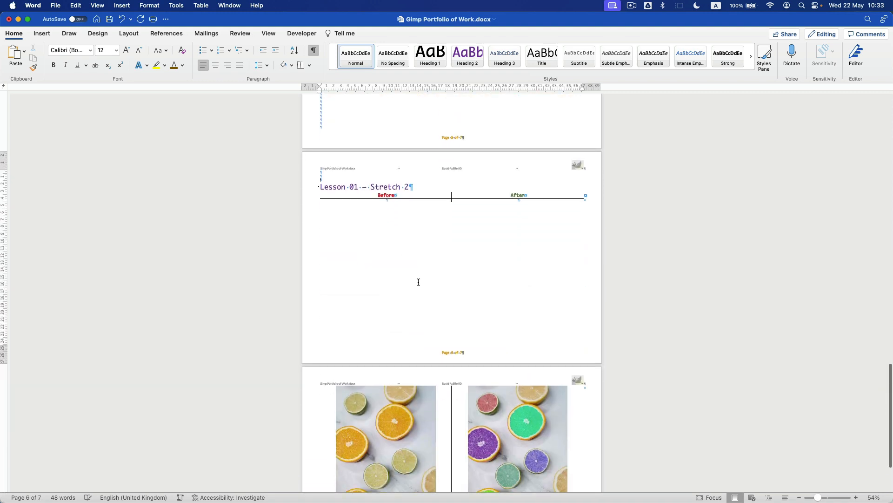
{"action": "key", "text": "BackSpace"}
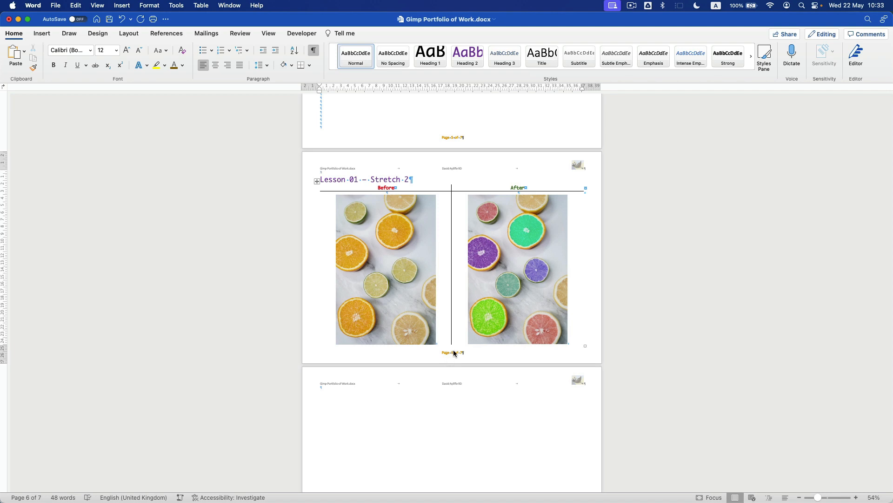
{"action": "scroll", "coordinate": [462, 354], "scroll_direction": "up", "scroll_amount": 20}
{"action": "scroll", "coordinate": [449, 316], "scroll_direction": "down", "scroll_amount": 3}
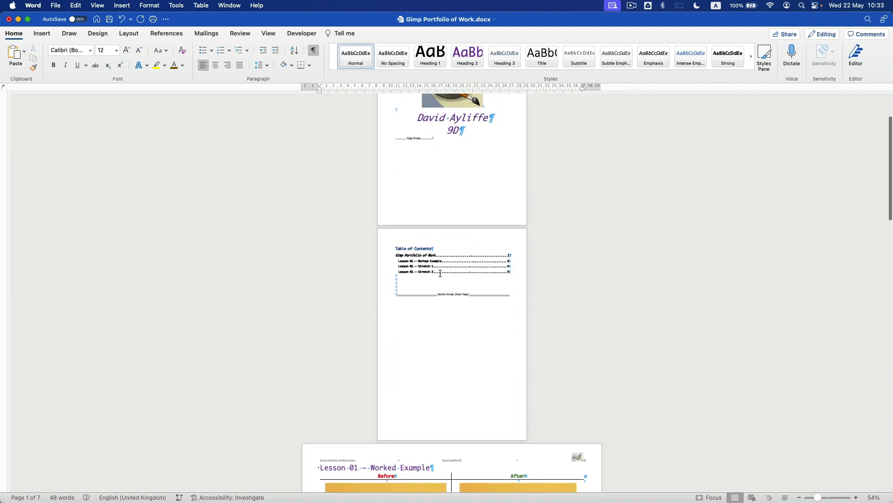
{"action": "scroll", "coordinate": [439, 275], "scroll_direction": "up", "scroll_amount": 10}
- Update only the table of contents page numbers so Stretch 2 shows page 6
{"action": "right_click", "coordinate": [471, 221]}
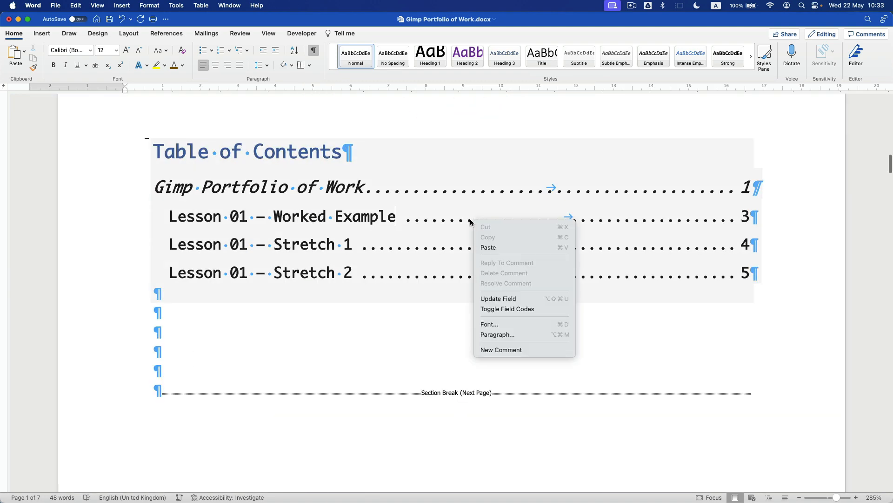
{"action": "left_click", "coordinate": [520, 300]}
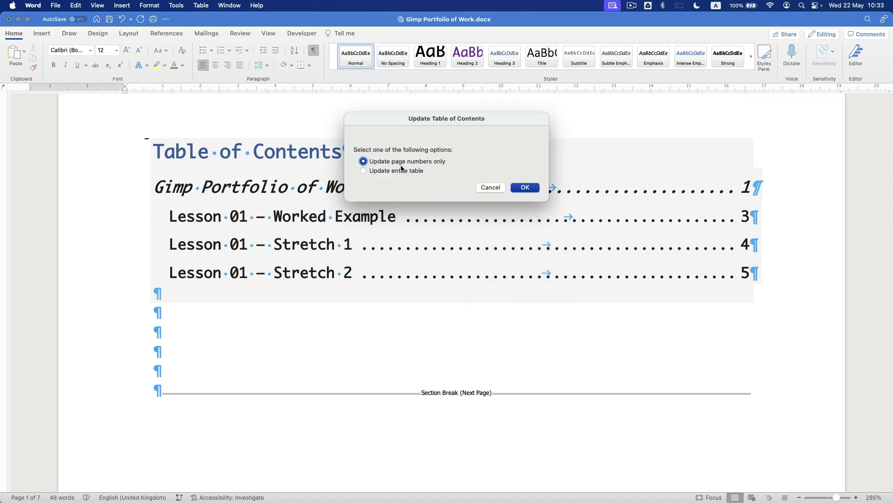
{"action": "left_click", "coordinate": [525, 188]}
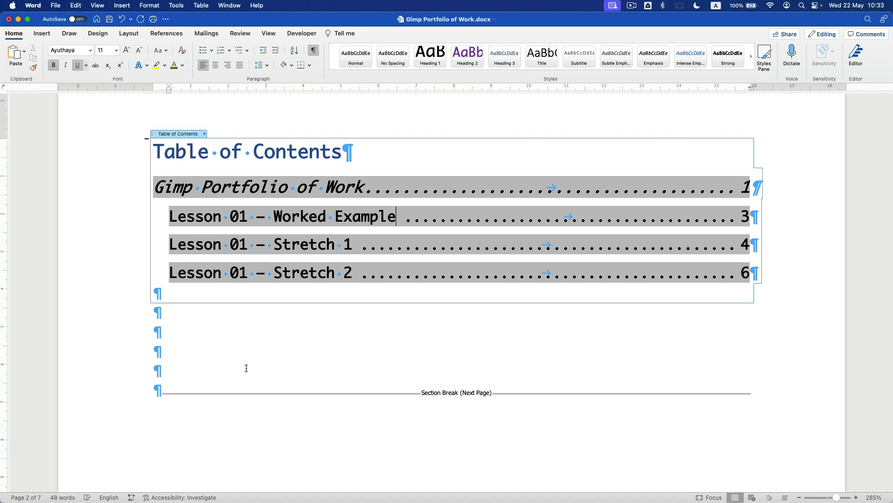
- Undo the contents update and every added blank line, returning Lesson 01 – Stretch 2 to page 5
{"action": "key", "text": "super+z"}
{"action": "key", "text": "super+z"}
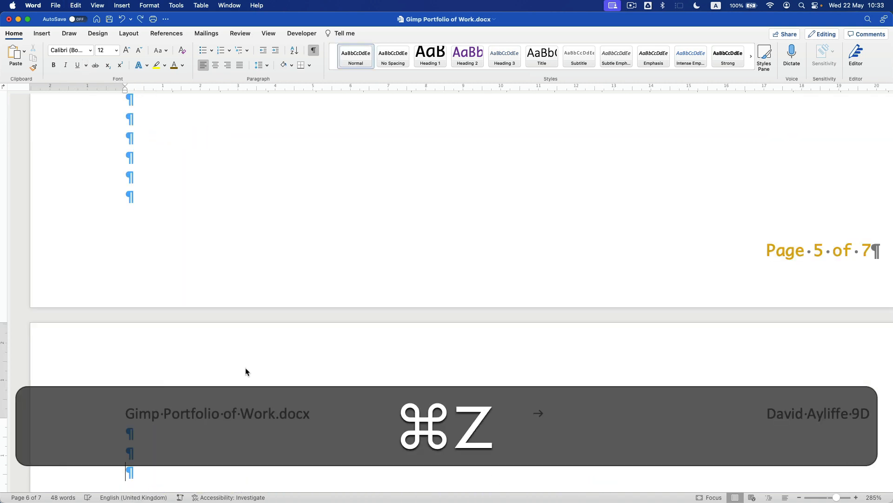
{"action": "key", "text": "super+z"}
{"action": "key", "text": "super+z"}
{"action": "key", "text": "super+z"}
{"action": "scroll", "coordinate": [244, 367], "scroll_direction": "down", "scroll_amount": 5}
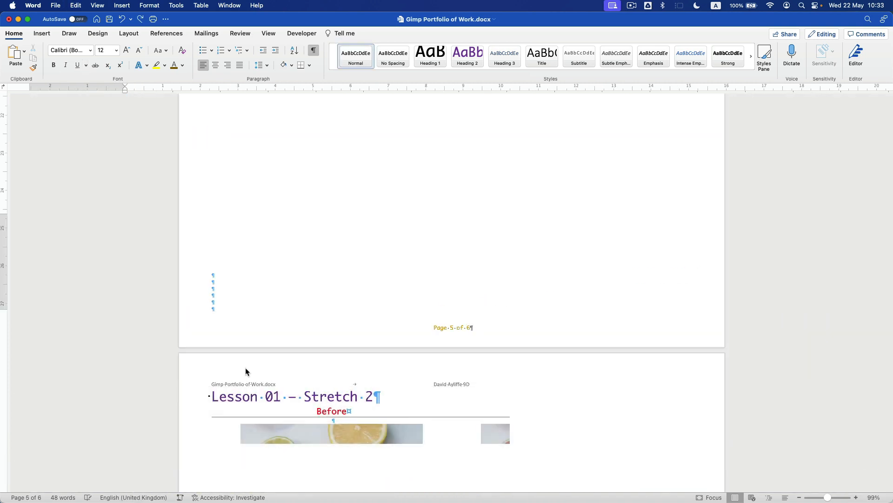
{"action": "key", "text": "super+z"}
{"action": "key", "text": "super+z"}
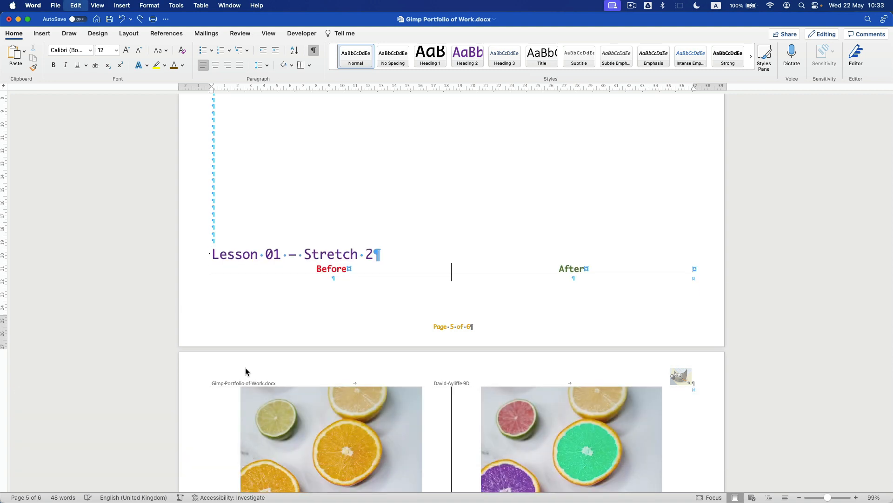
{"action": "key", "text": "super+z"}
{"action": "key", "text": "super+z"}
{"action": "key", "text": "super+z"}
{"action": "key", "text": "super+z"}
{"action": "key", "text": "super+z"}
{"action": "key", "text": "super+z"}
{"action": "key", "text": "super+z"}
{"action": "key", "text": "super+z"}
{"action": "key", "text": "super+z"}
{"action": "key", "text": "super+z"}
{"action": "key", "text": "super+z"}
{"action": "key", "text": "super+z"}
{"action": "key", "text": "super+z"}
{"action": "key", "text": "super+z"}
{"action": "key", "text": "super+z"}
{"action": "key", "text": "super+z"}
{"action": "scroll", "coordinate": [320, 304], "scroll_direction": "up", "scroll_amount": 4}
{"action": "key", "text": "super+z"}
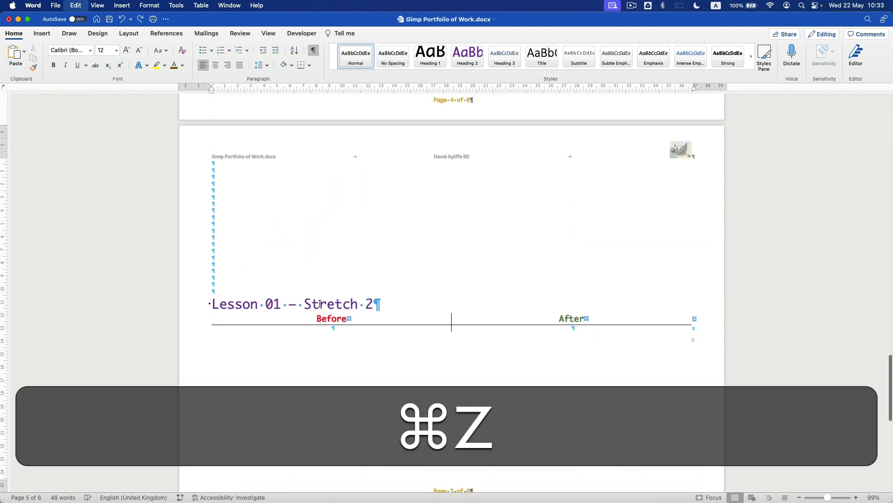
{"action": "key", "text": "super+z"}
{"action": "key", "text": "super+z"}
{"action": "key", "text": "super+z"}
{"action": "key", "text": "super+z"}
{"action": "key", "text": "super+z"}
{"action": "key", "text": "super+z"}
{"action": "key", "text": "super+z"}
{"action": "key", "text": "super+z"}
{"action": "key", "text": "super+z"}
{"action": "key", "text": "super+z"}
{"action": "key", "text": "super+z"}
{"action": "key", "text": "super+z"}
{"action": "key", "text": "super+z"}
{"action": "key", "text": "super+z"}
{"action": "key", "text": "super+z"}
{"action": "key", "text": "super+z"}
{"action": "key", "text": "super+z"}
{"action": "key", "text": "super+z"}
{"action": "key", "text": "super+z"}
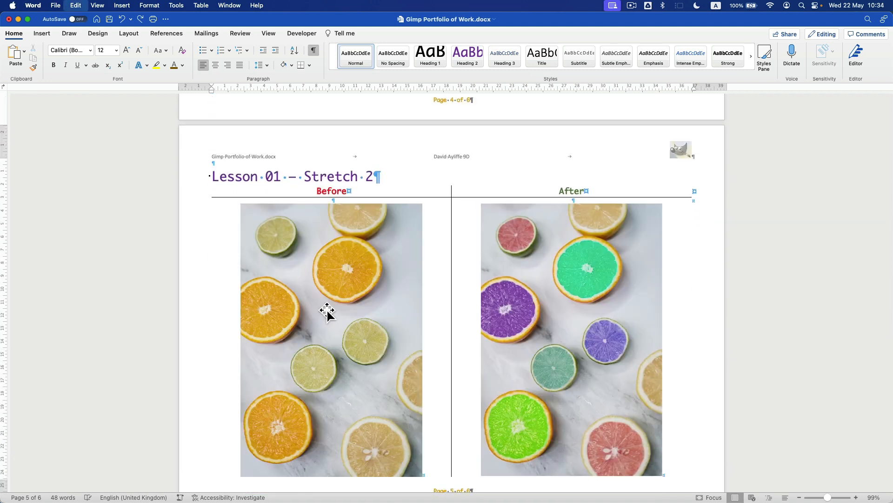
{"action": "key", "text": "super+z"}
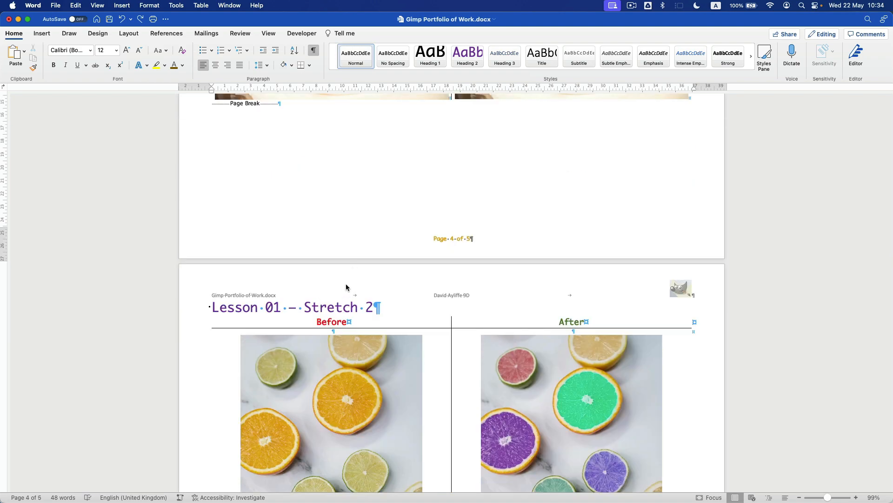
{"action": "scroll", "coordinate": [401, 279], "scroll_direction": "up", "scroll_amount": 20}
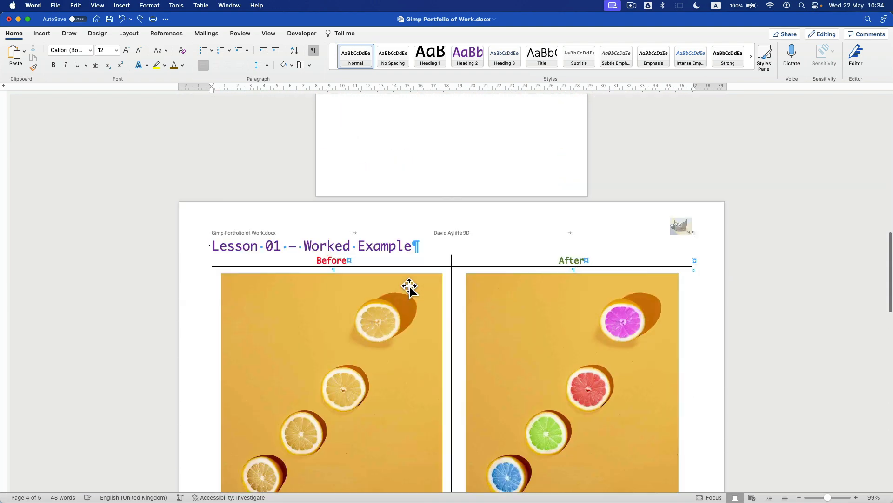
{"action": "scroll", "coordinate": [402, 279], "scroll_direction": "down", "scroll_amount": 5}
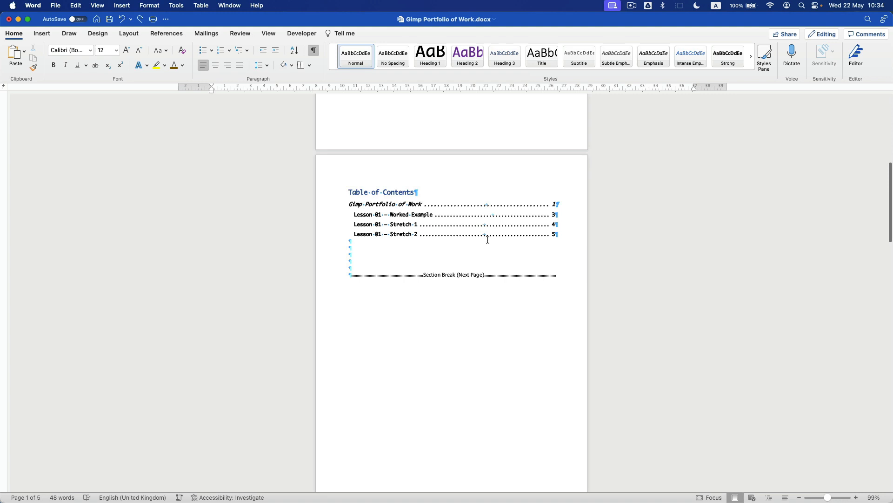
{"action": "scroll", "coordinate": [479, 241], "scroll_direction": "up", "scroll_amount": 13}
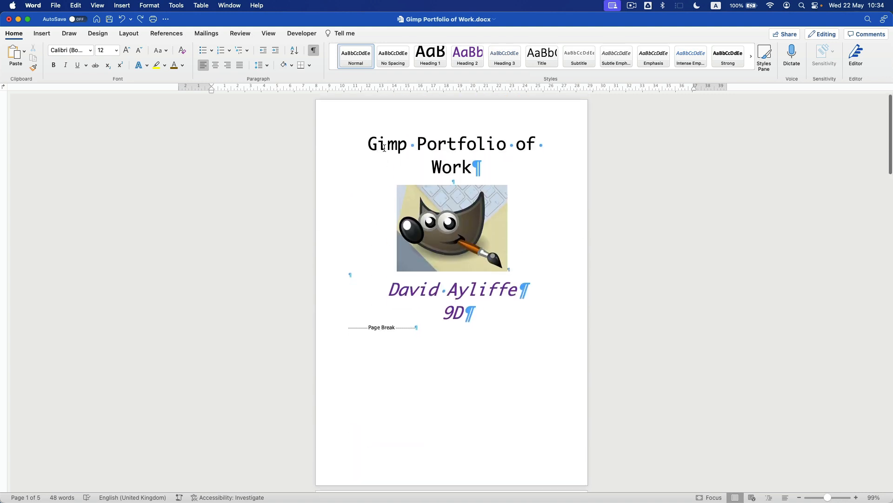